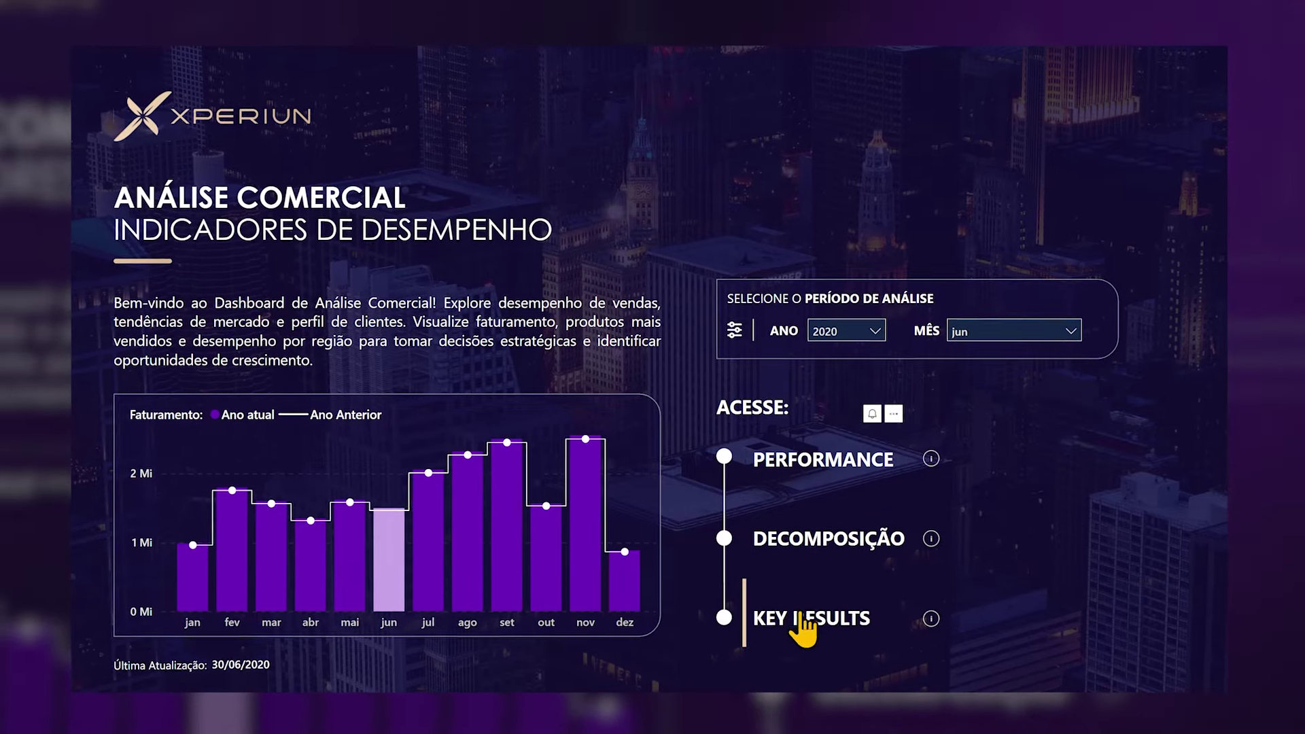
pyautogui.moveTo(932, 461)
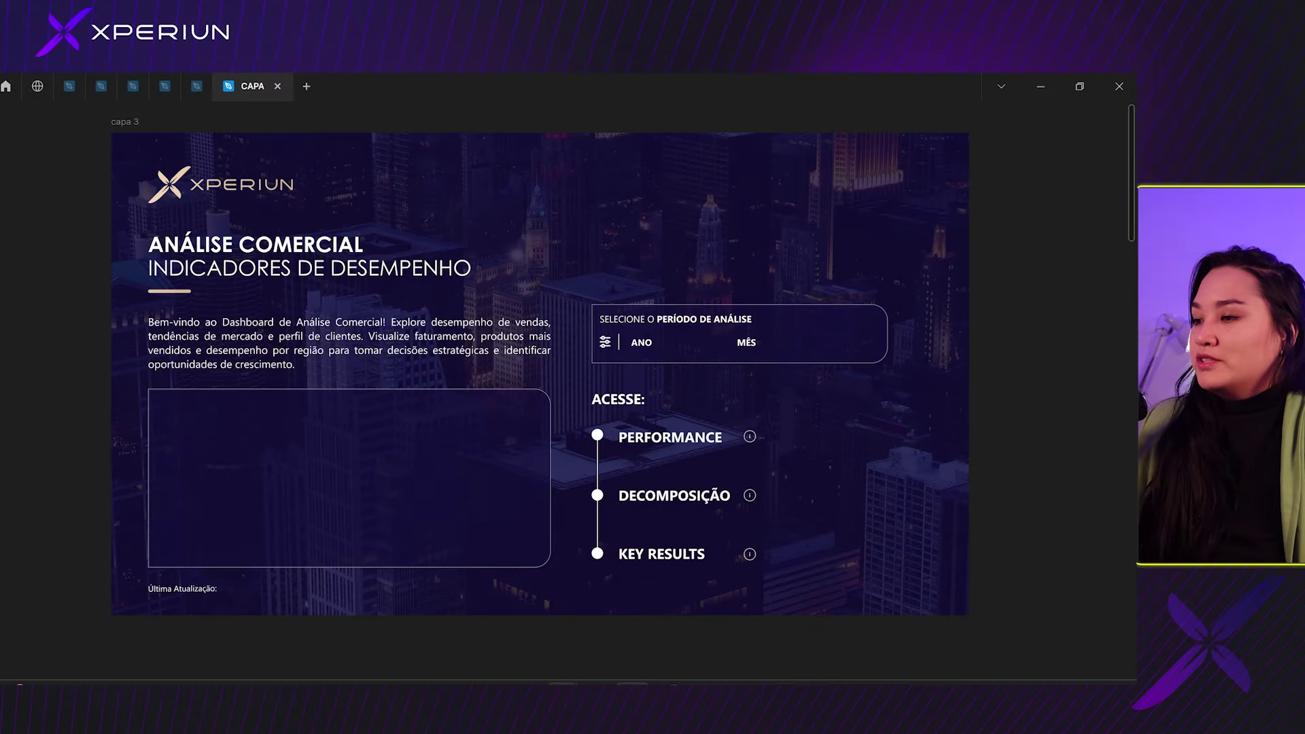
pyautogui.click(517, 568)
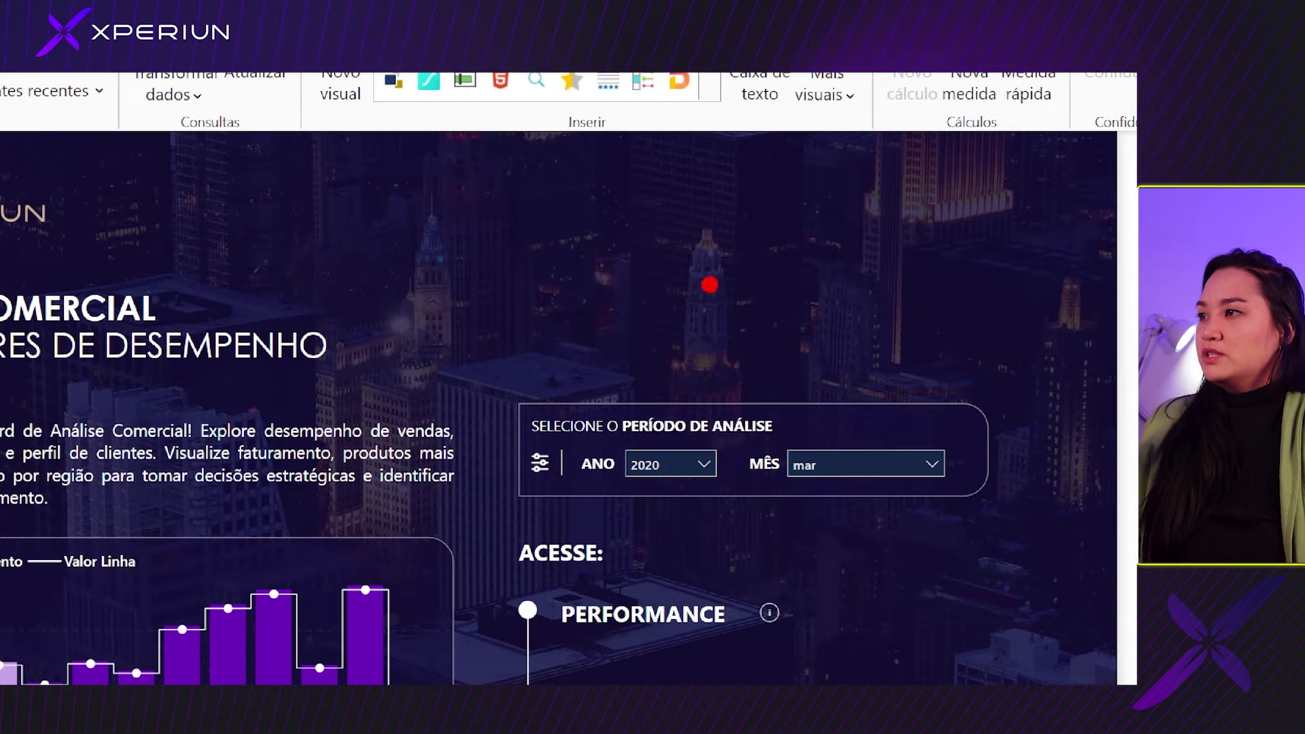
pyautogui.moveTo(654, 252); pyautogui.dragTo(658, 317)
pyautogui.moveTo(605, 218)
pyautogui.mouseDown()
pyautogui.moveTo(931, 238)
pyautogui.moveTo(703, 378)
pyautogui.moveTo(651, 376)
pyautogui.mouseUp()
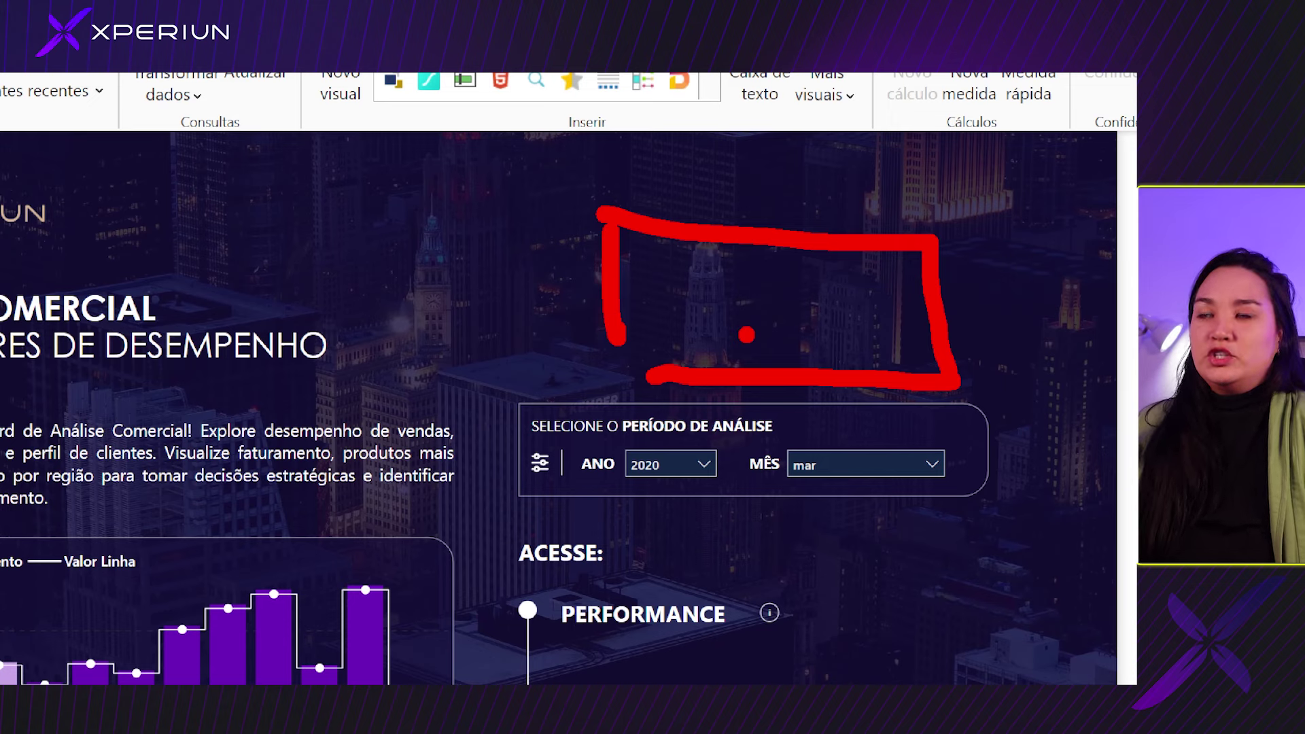
pyautogui.press('Escape')
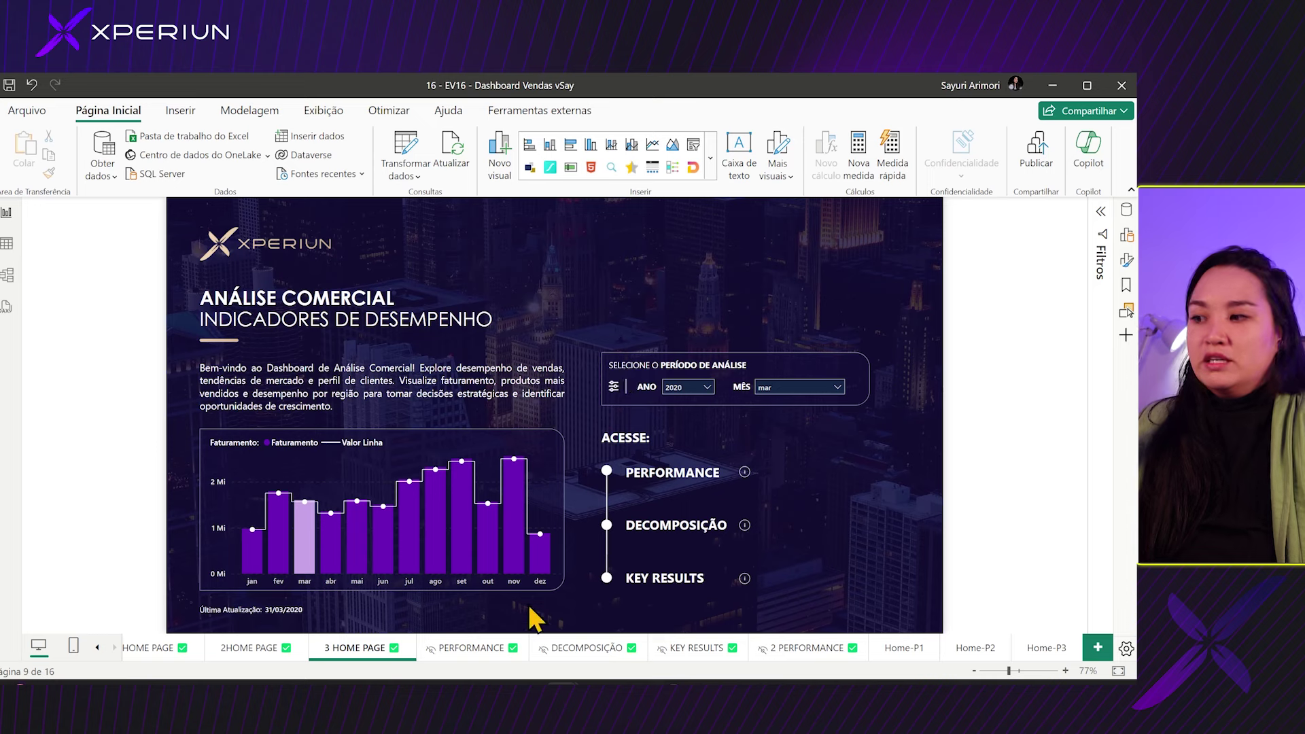
# - Open the PERFORMANCE report page and look over its side navigation
pyautogui.click(471, 651)
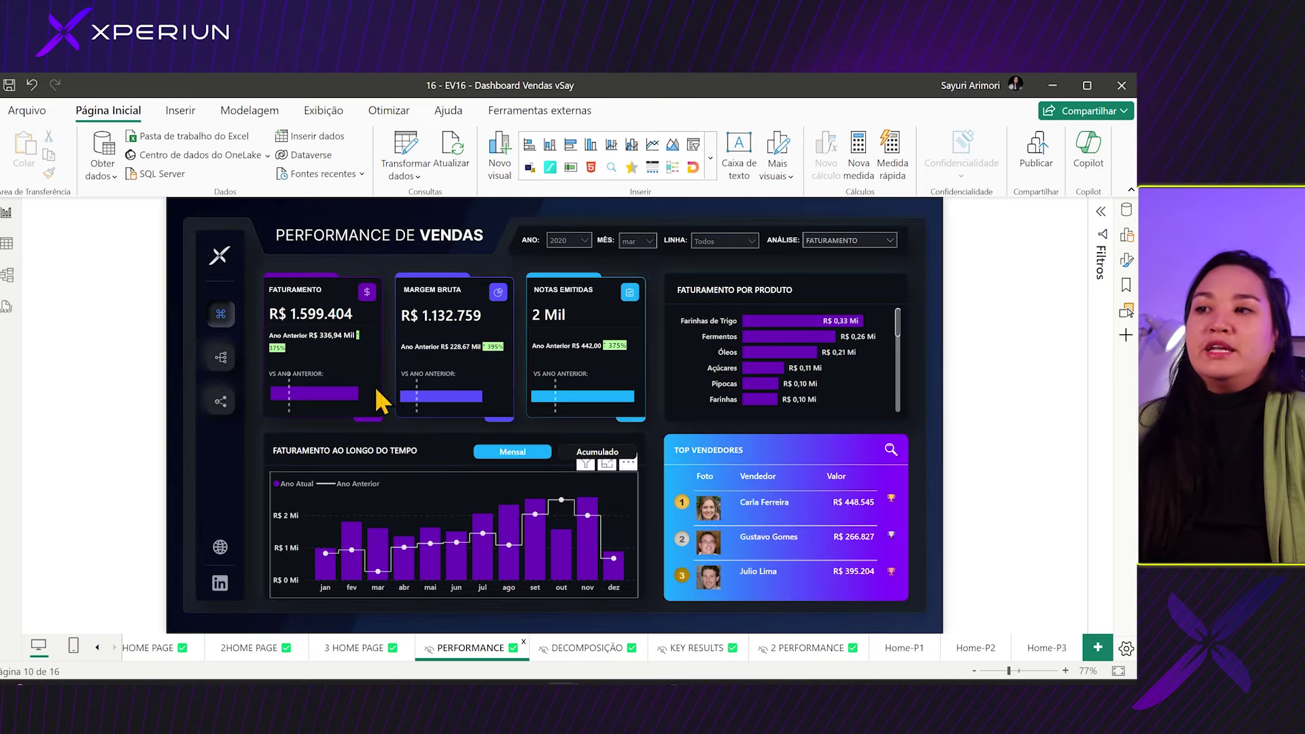
pyautogui.hotkey('ctrl', '1')
pyautogui.moveTo(195, 430); pyautogui.dragTo(276, 424)
pyautogui.press('Escape')
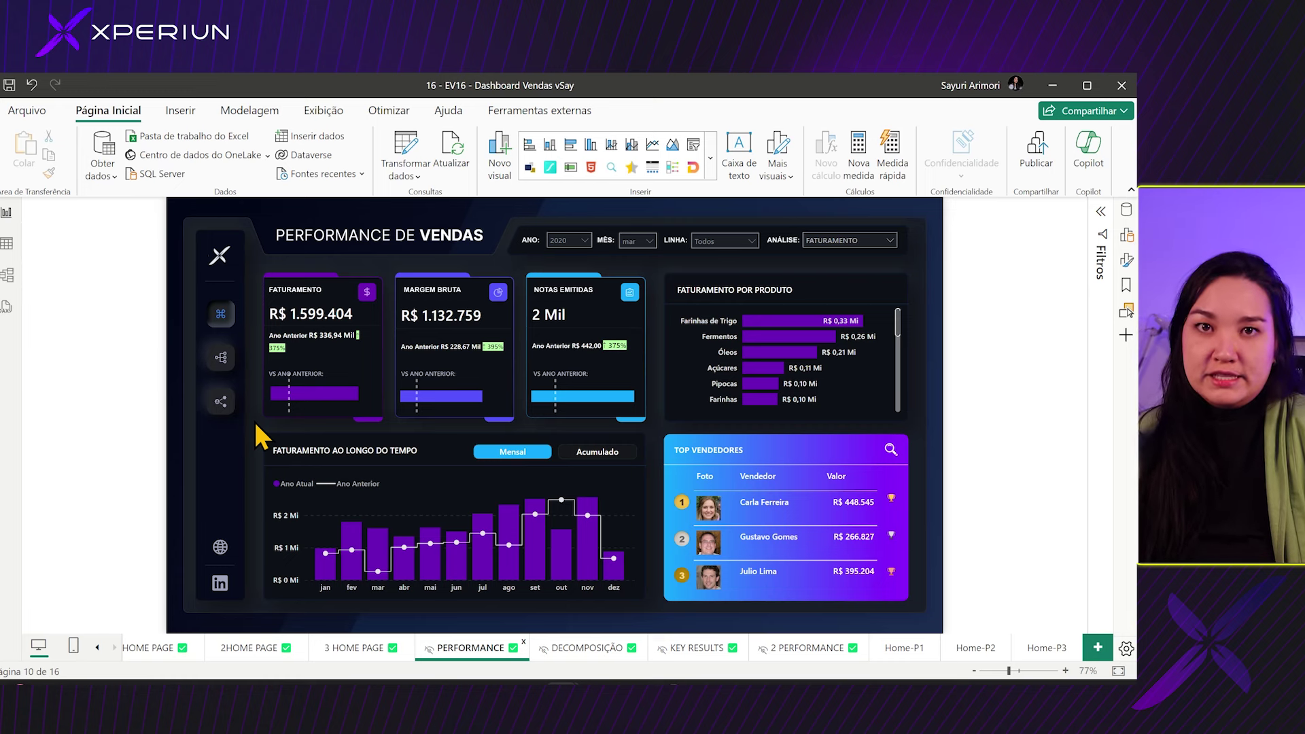
# - Copy the MÊS slicer from the 3 HOME PAGE to the PERFORMANCE page and keep the two slicers synchronised
pyautogui.click(363, 657)
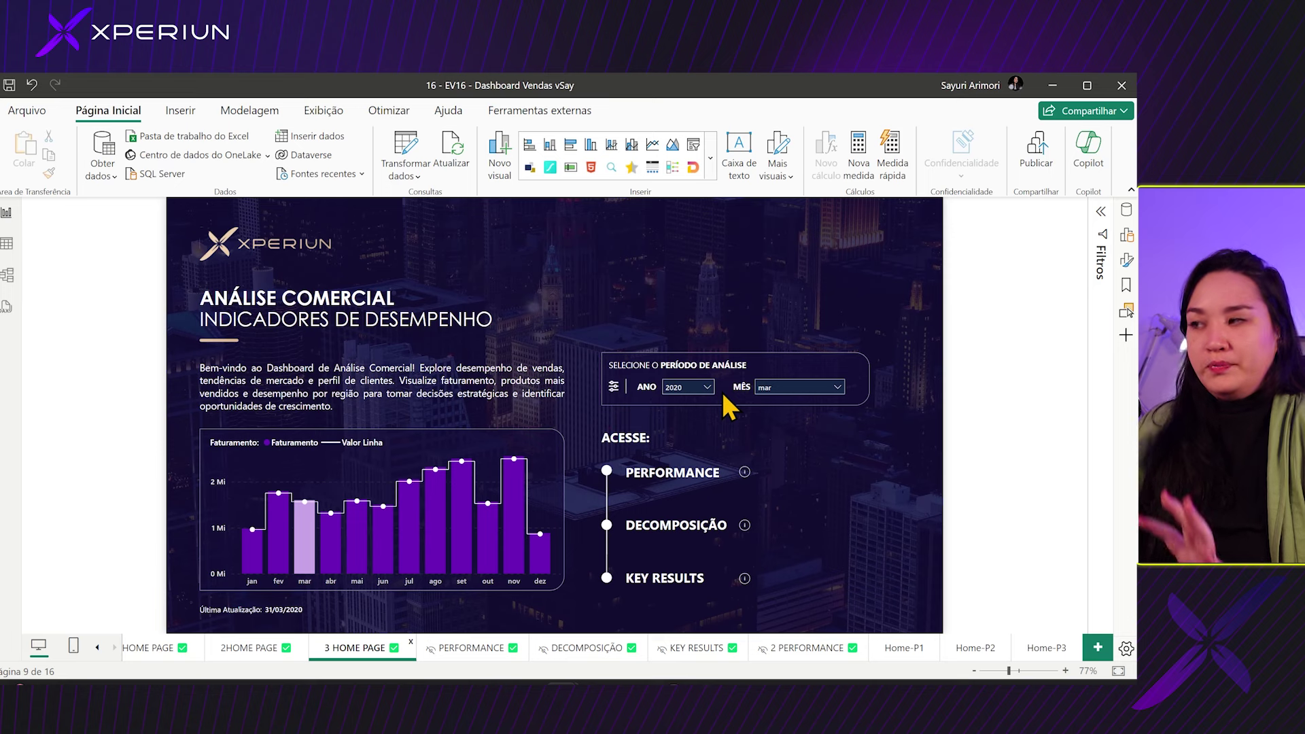
pyautogui.click(717, 389)
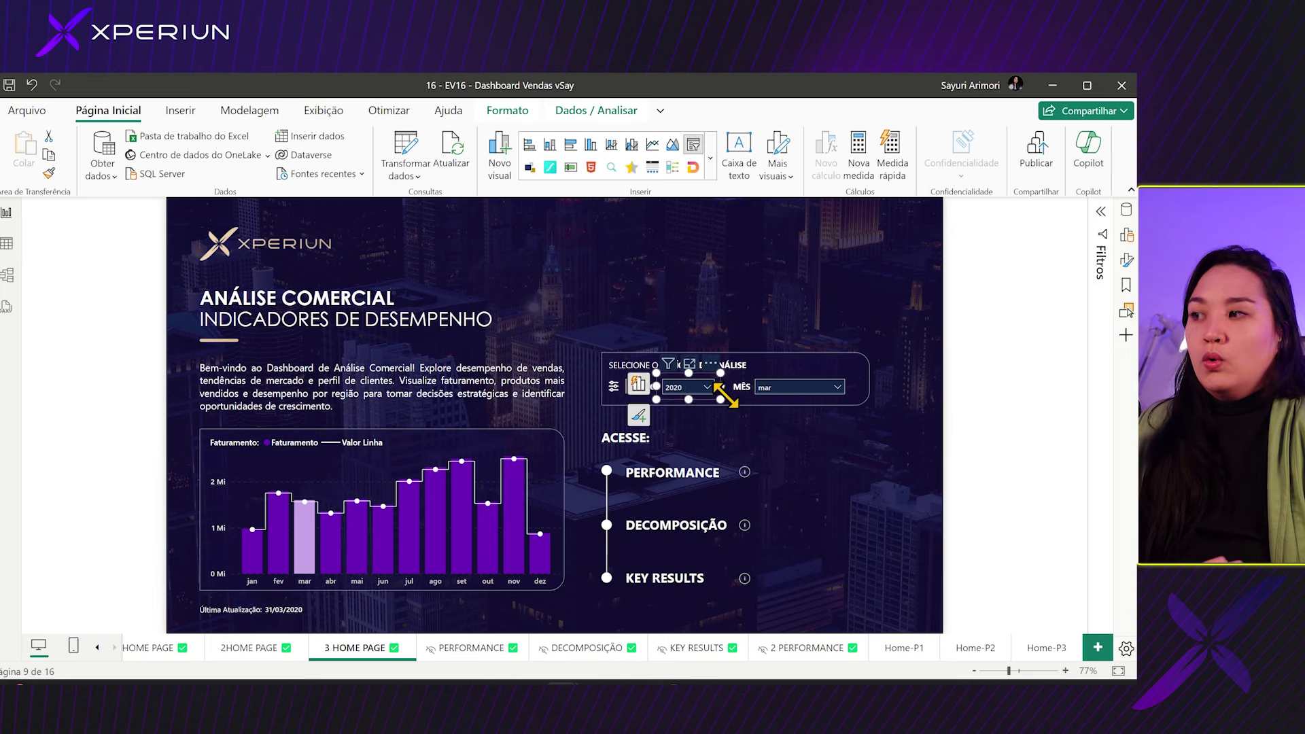
pyautogui.click(833, 380)
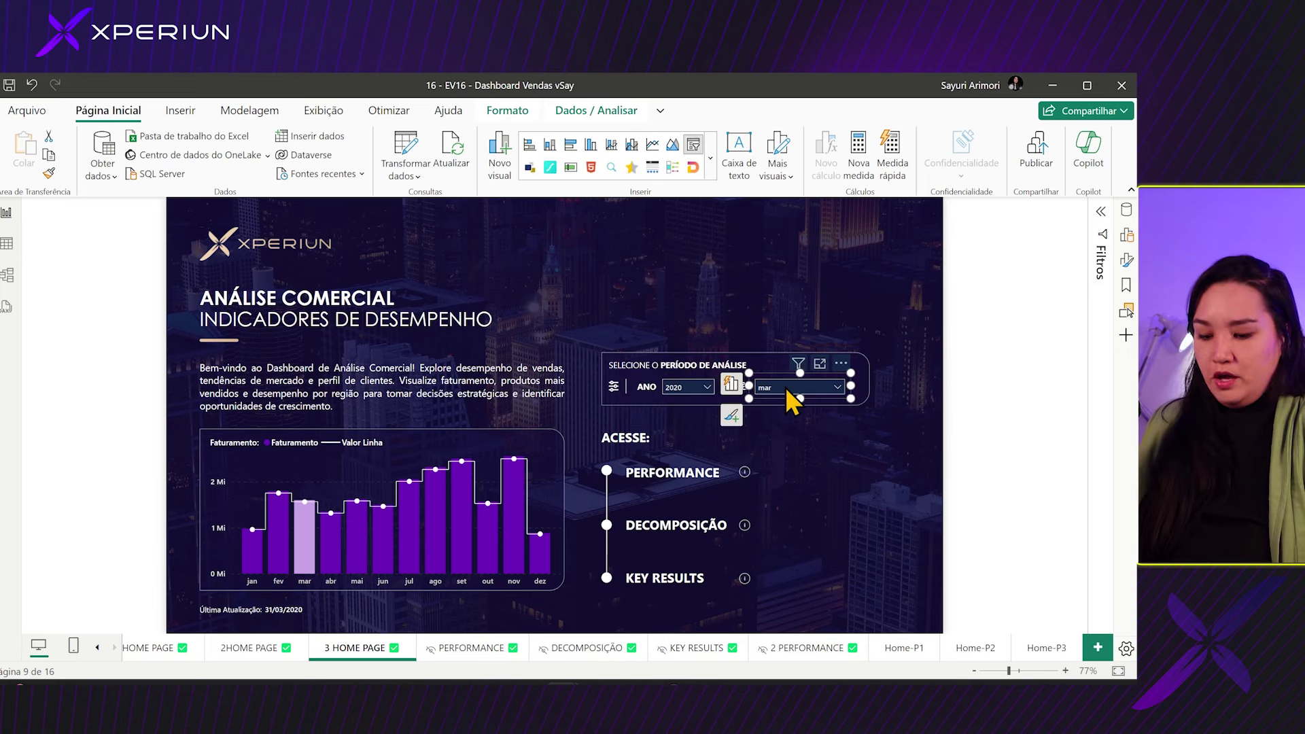
pyautogui.hotkey('ctrl', 'c')
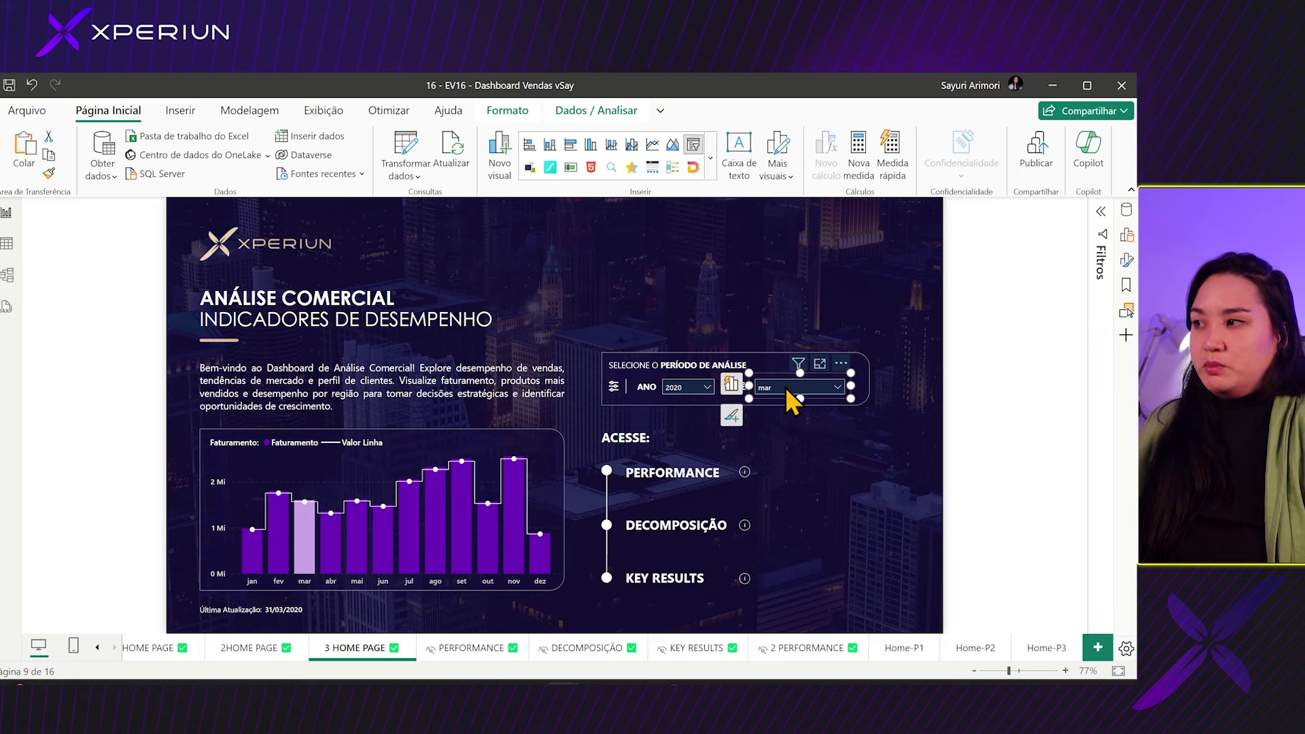
pyautogui.click(469, 653)
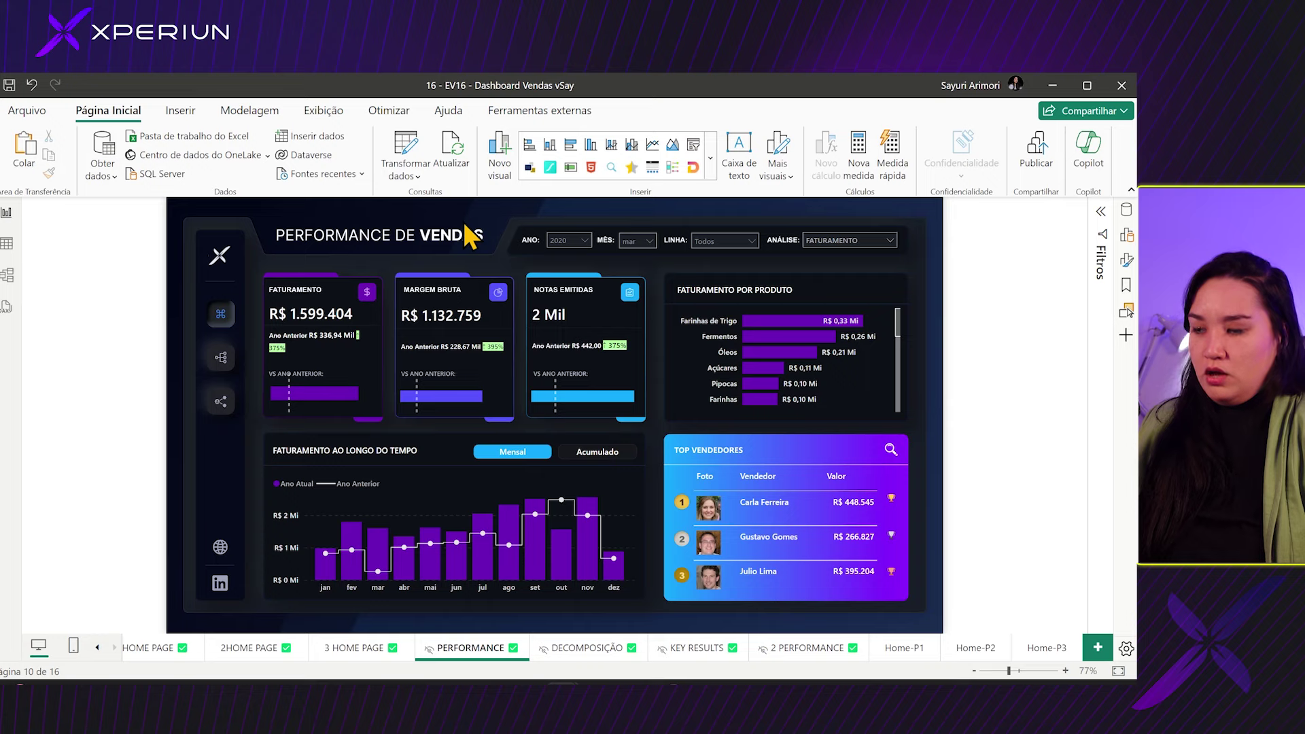
pyautogui.hotkey('ctrl', 'v')
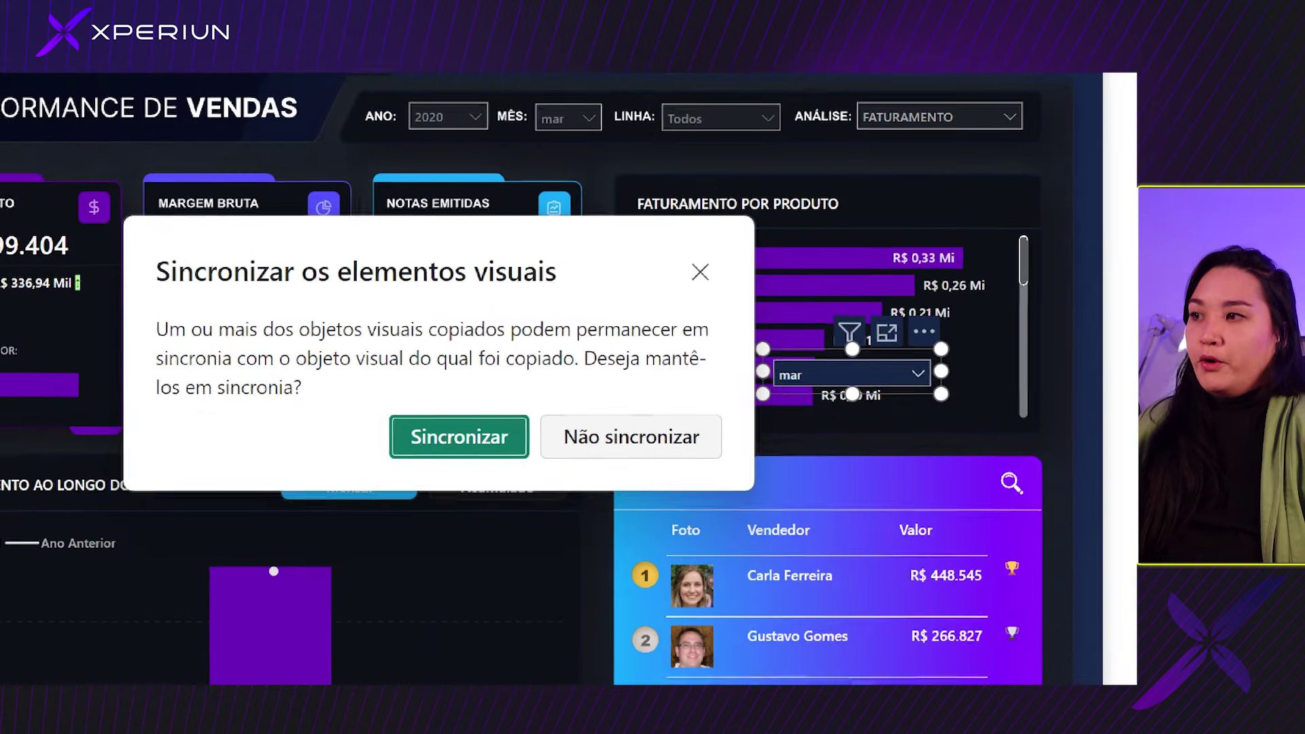
pyautogui.moveTo(155, 307); pyautogui.dragTo(351, 314)
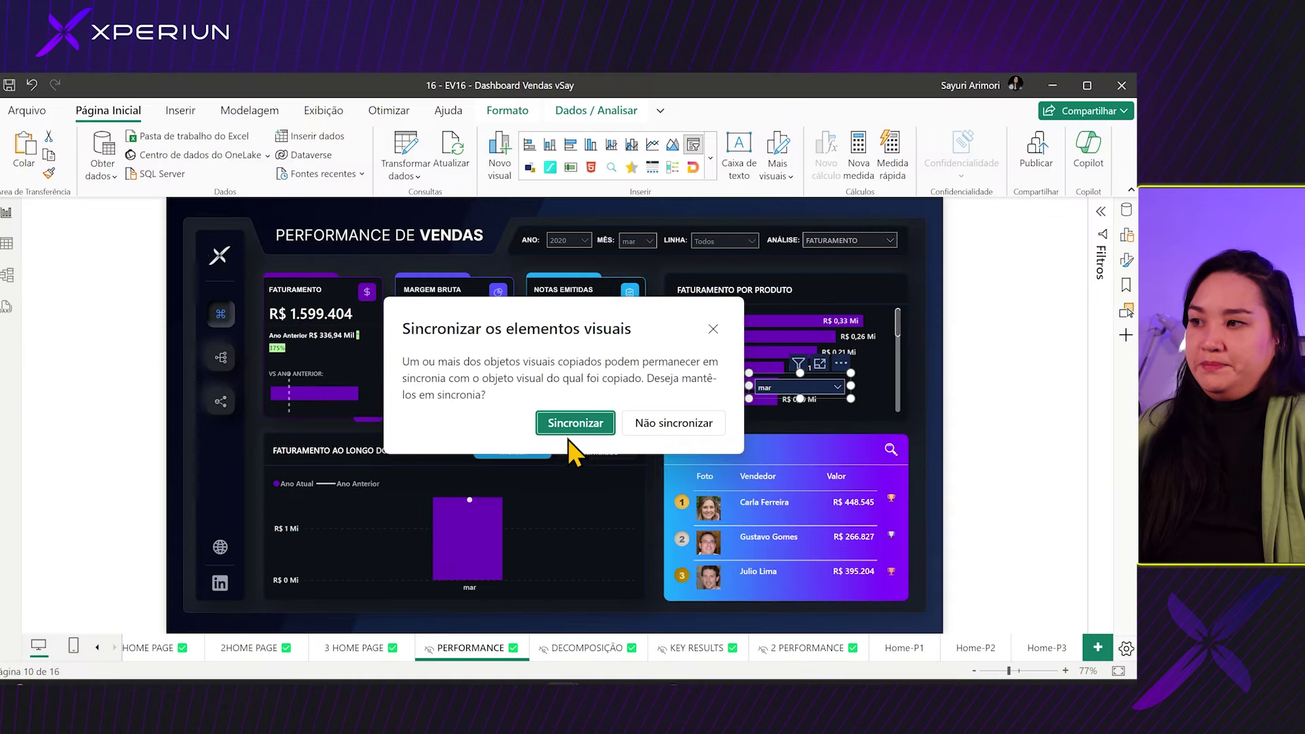
pyautogui.click(456, 442)
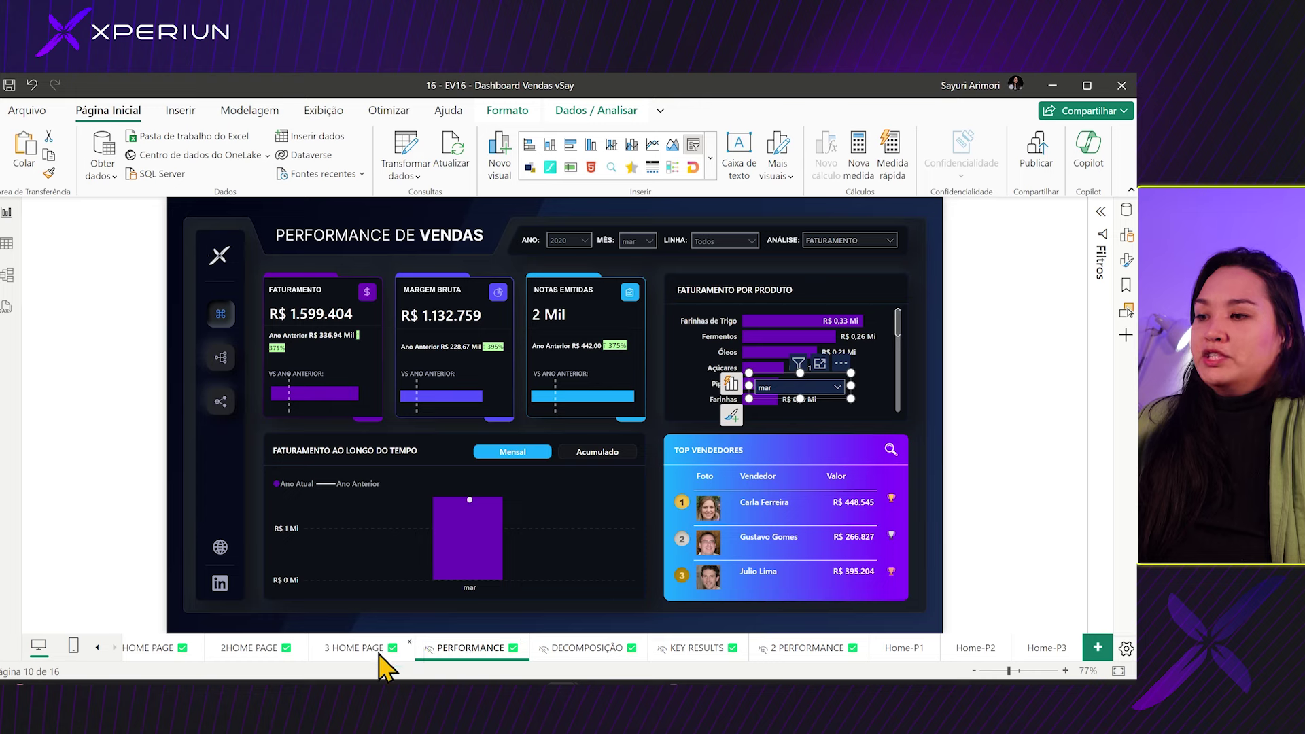
# - Return to the 3 HOME PAGE and set the MÊS slicer to Mês Atual
pyautogui.click(359, 648)
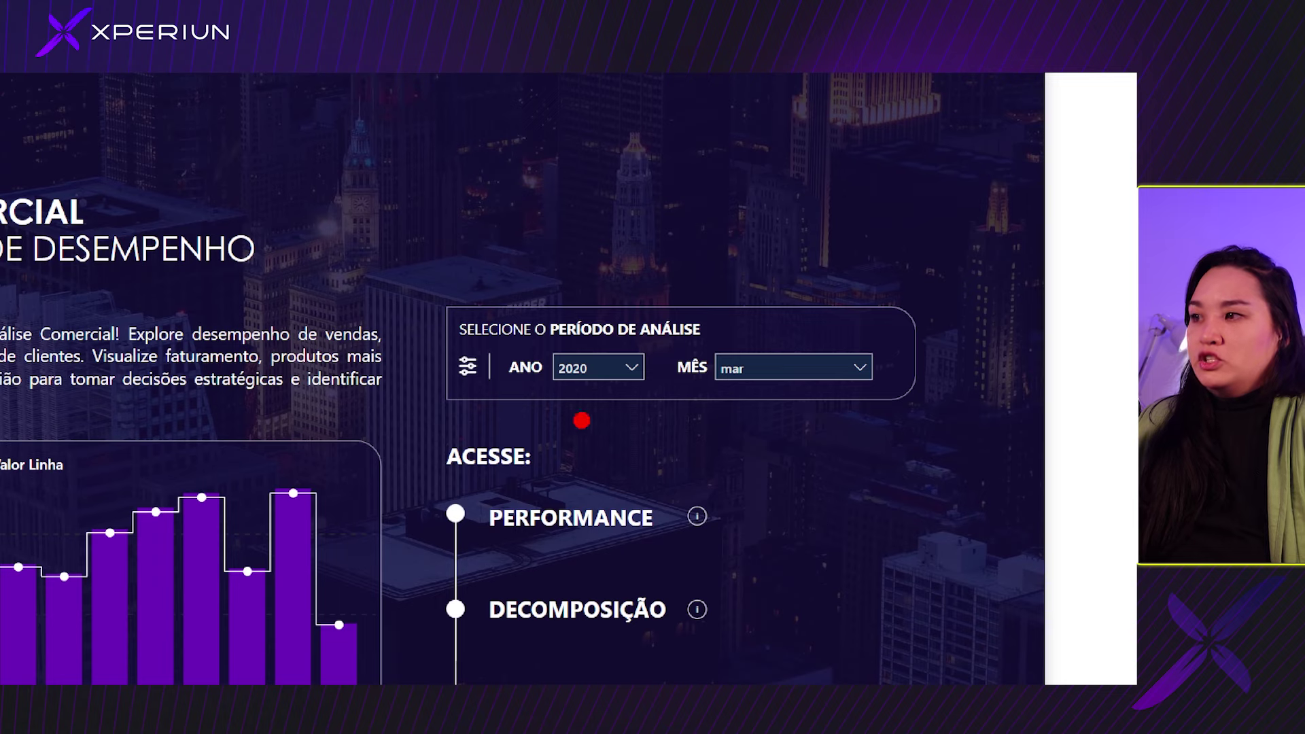
pyautogui.moveTo(500, 403); pyautogui.dragTo(840, 400)
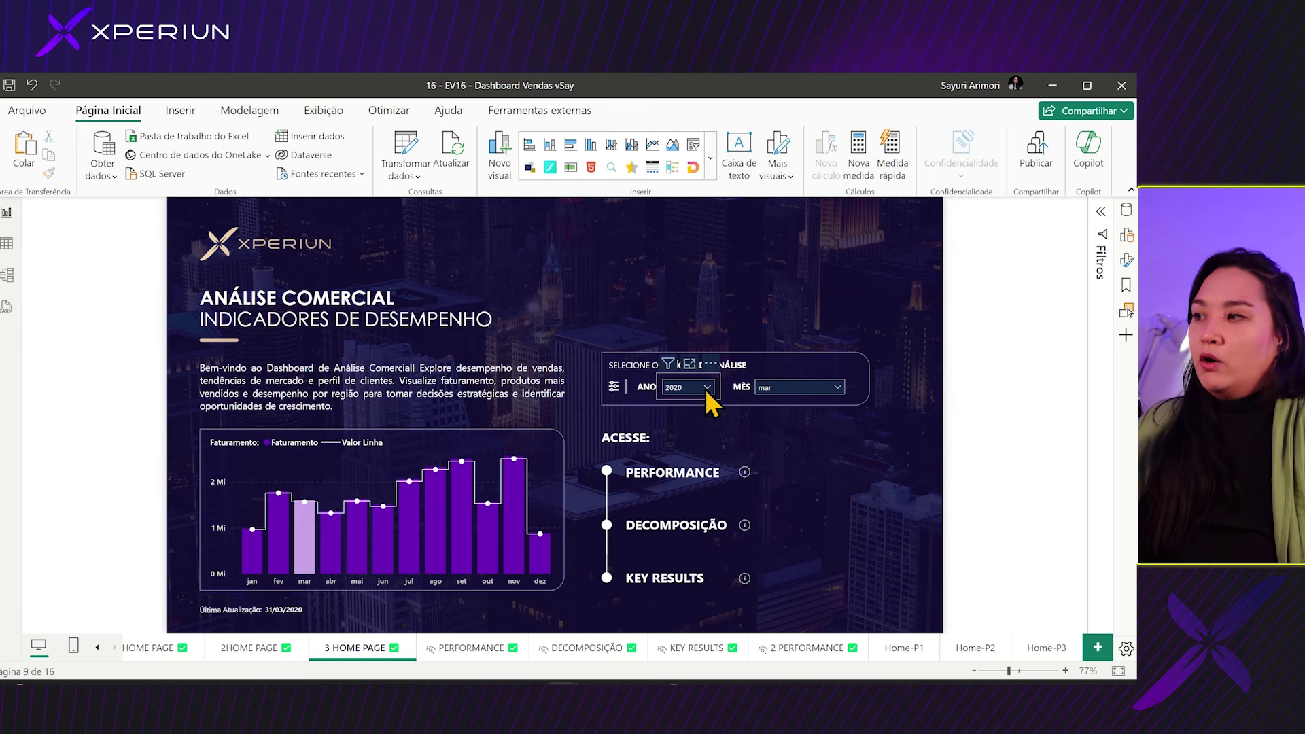
pyautogui.click(833, 387)
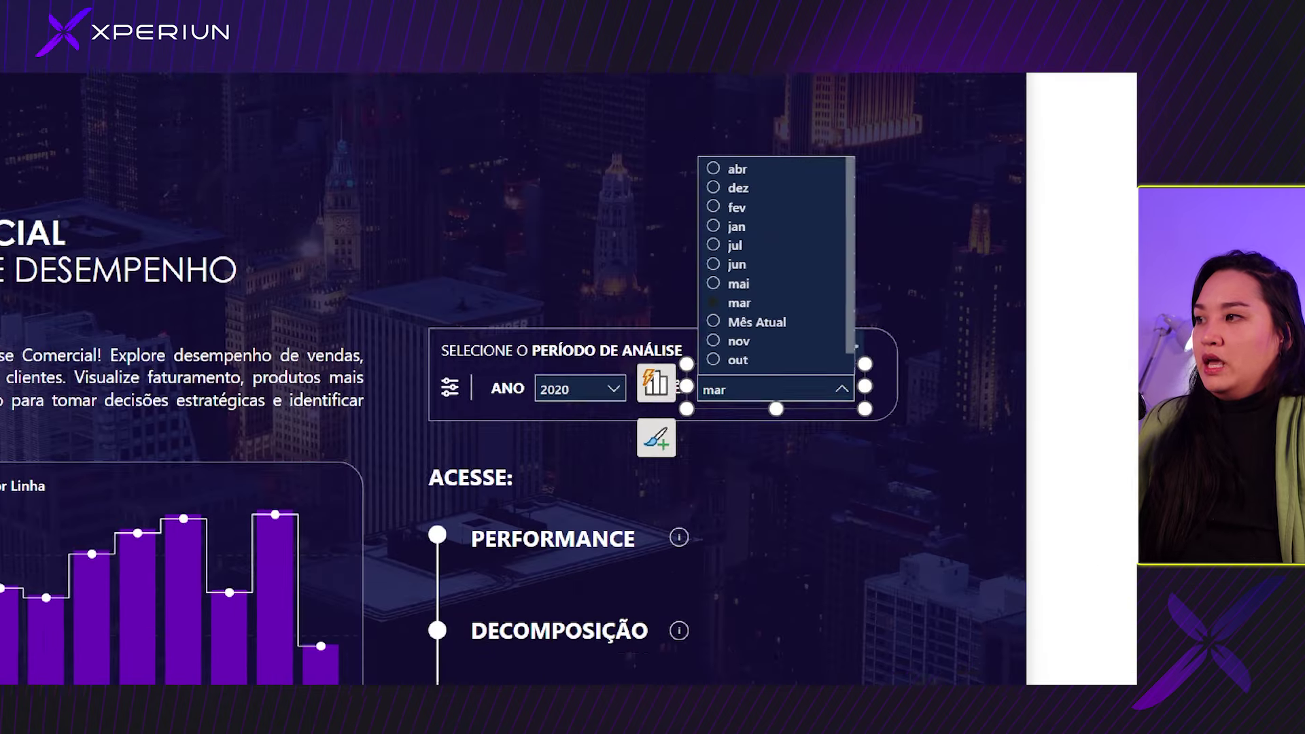
pyautogui.moveTo(784, 326); pyautogui.dragTo(866, 320)
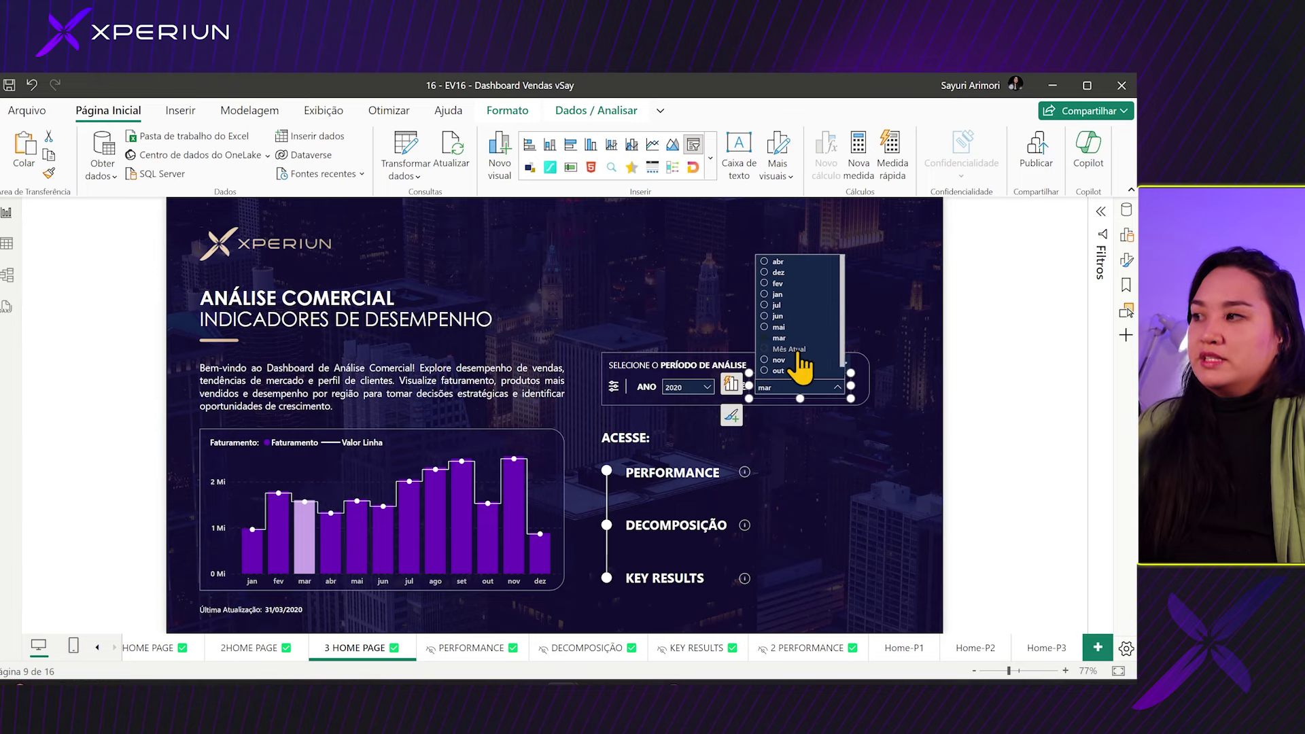
pyautogui.click(763, 336)
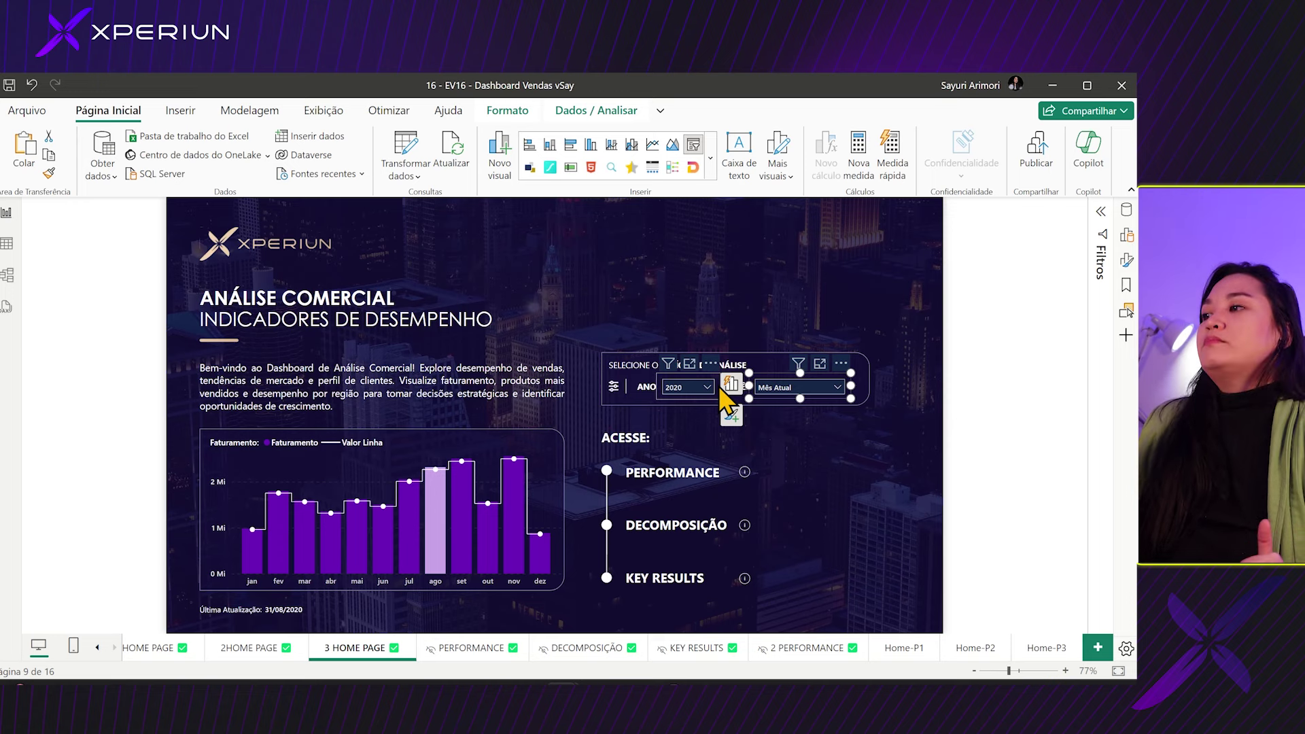
pyautogui.click(612, 291)
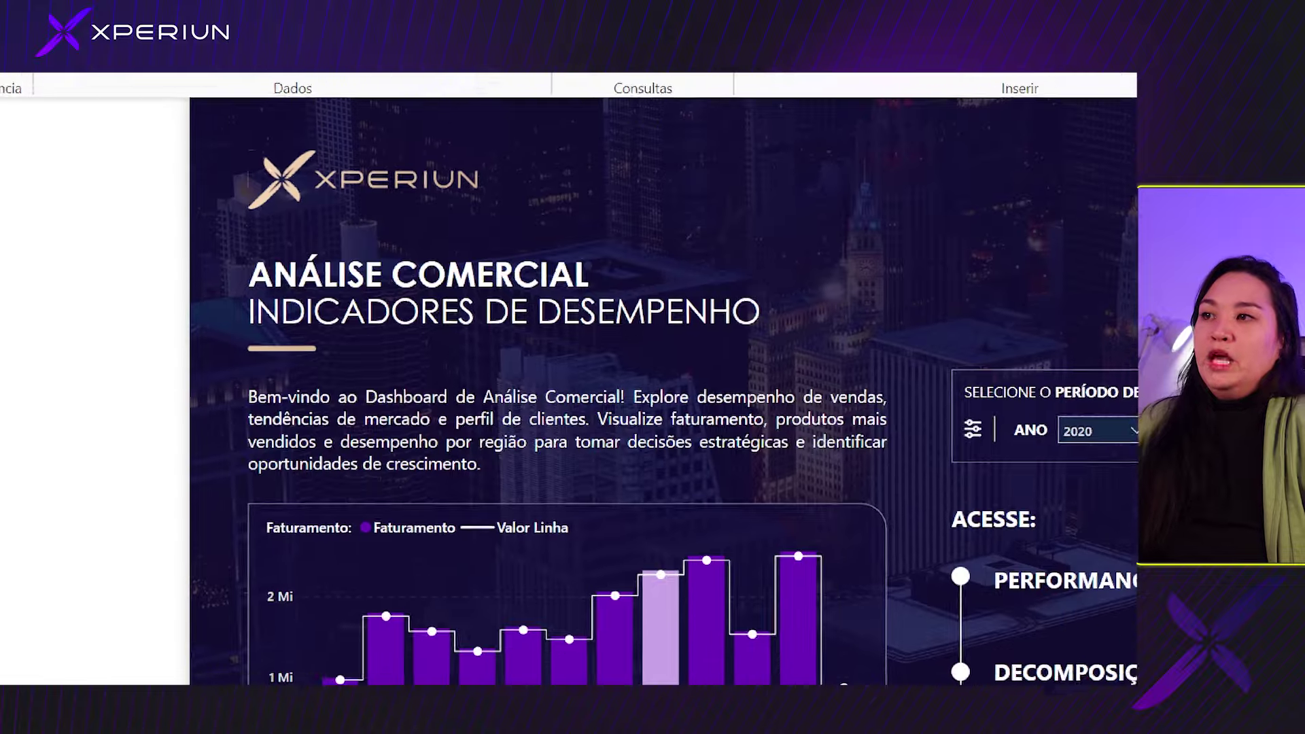
pyautogui.moveTo(200, 125); pyautogui.dragTo(193, 537)
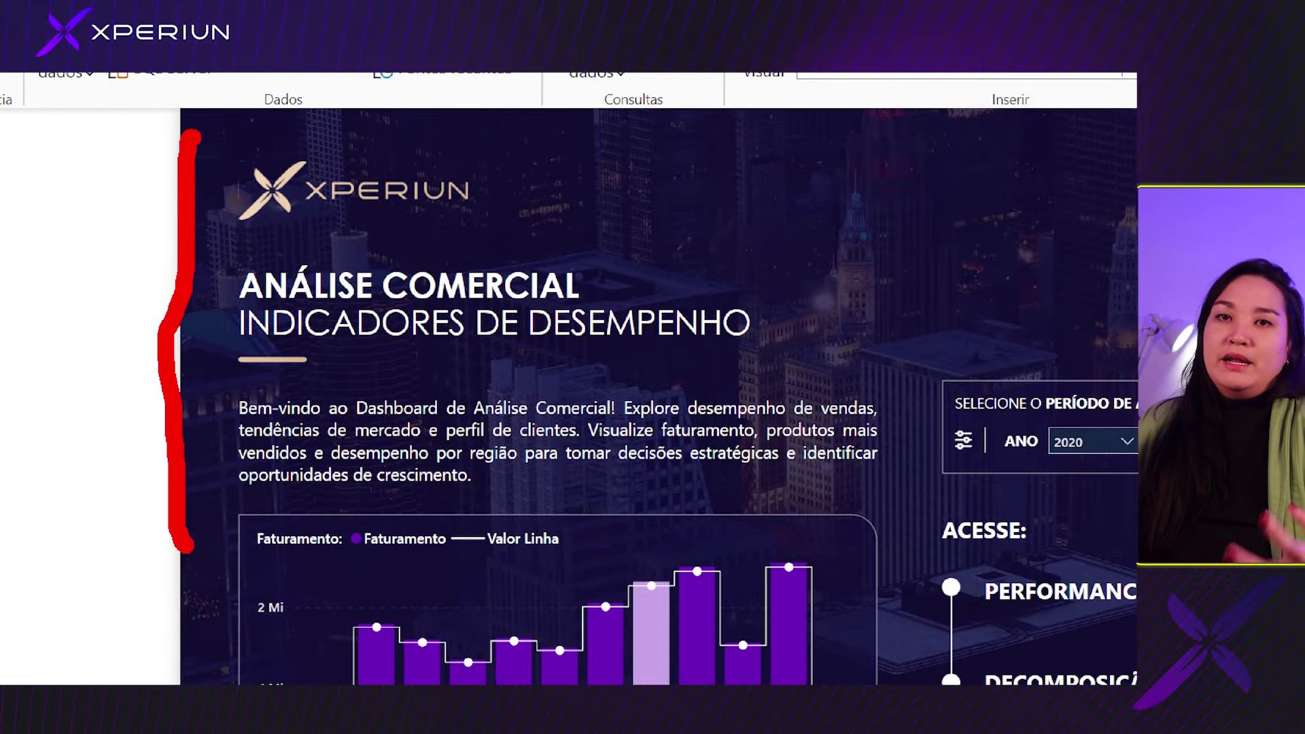
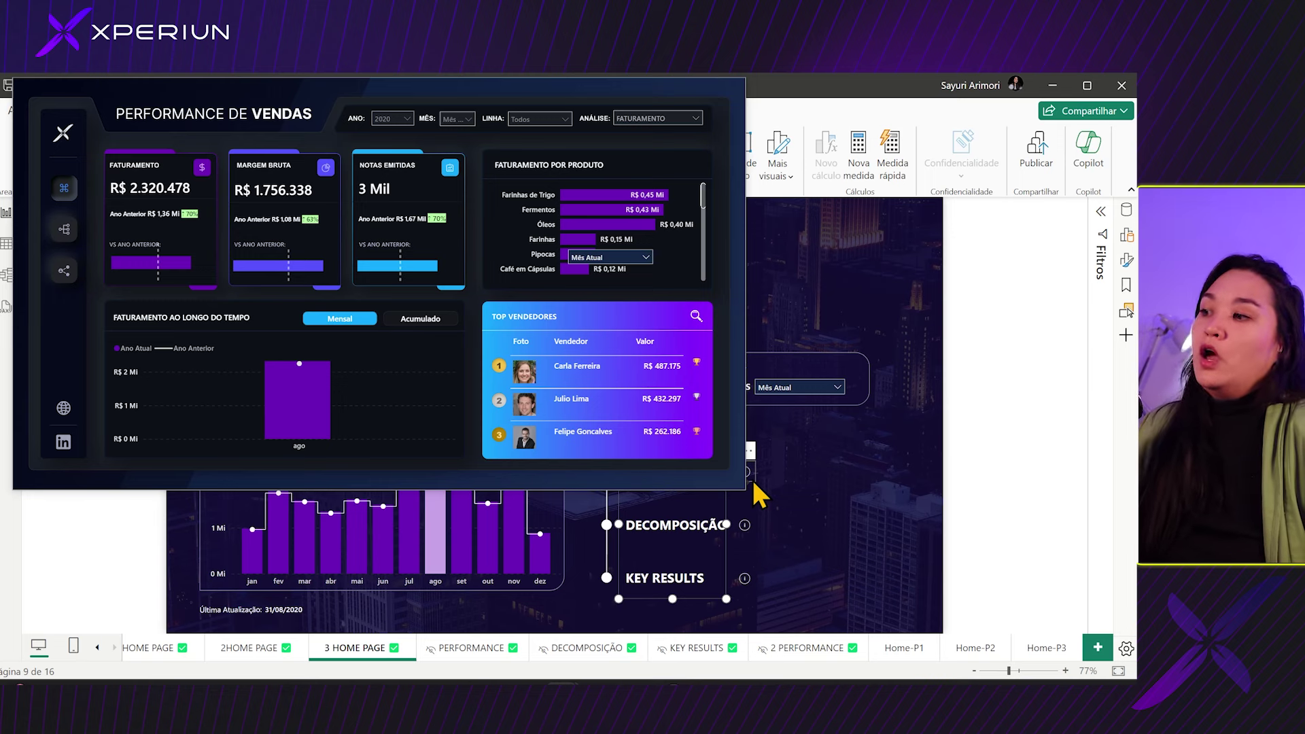
# - Check the tooltips of the info icons beside PERFORMANCE, DECOMPOSIÇÃO and KEY RESULTS on the home page
pyautogui.moveTo(746, 533)
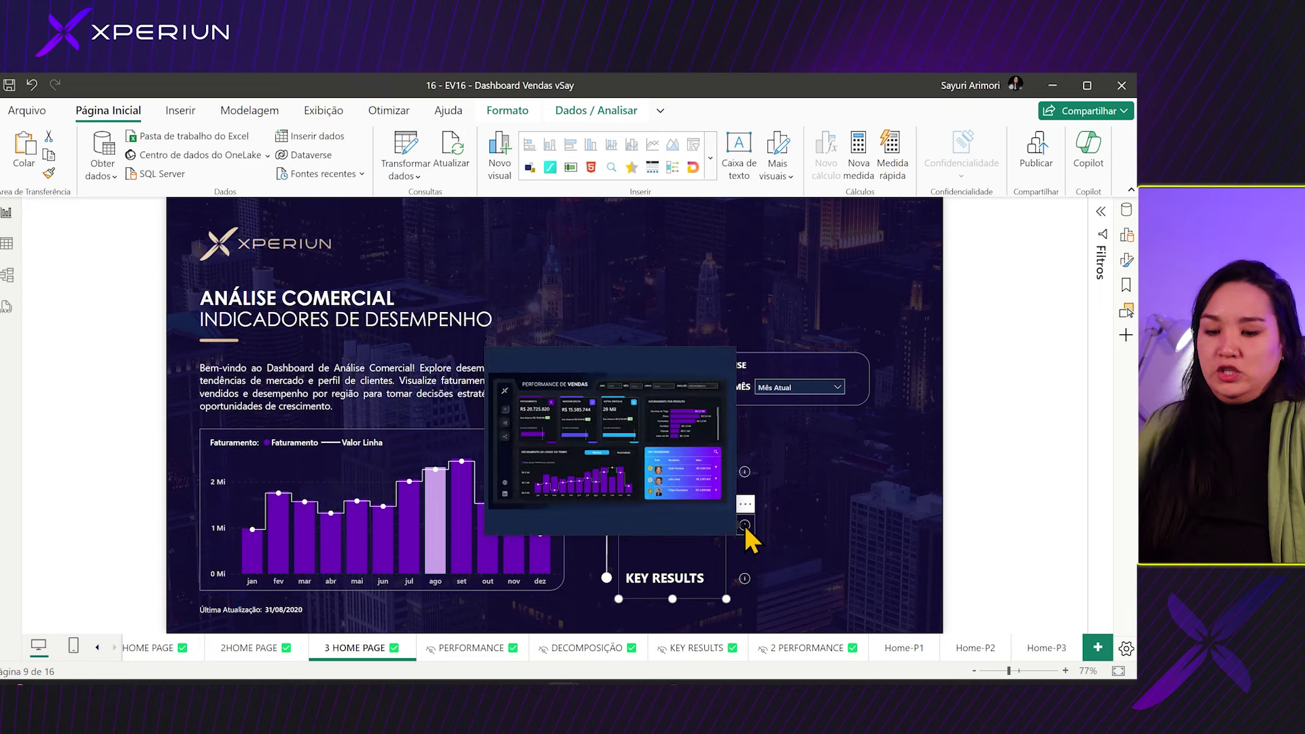
pyautogui.hotkey('ctrl', '1')
pyautogui.click(746, 525)
pyautogui.moveTo(323, 537); pyautogui.dragTo(400, 535)
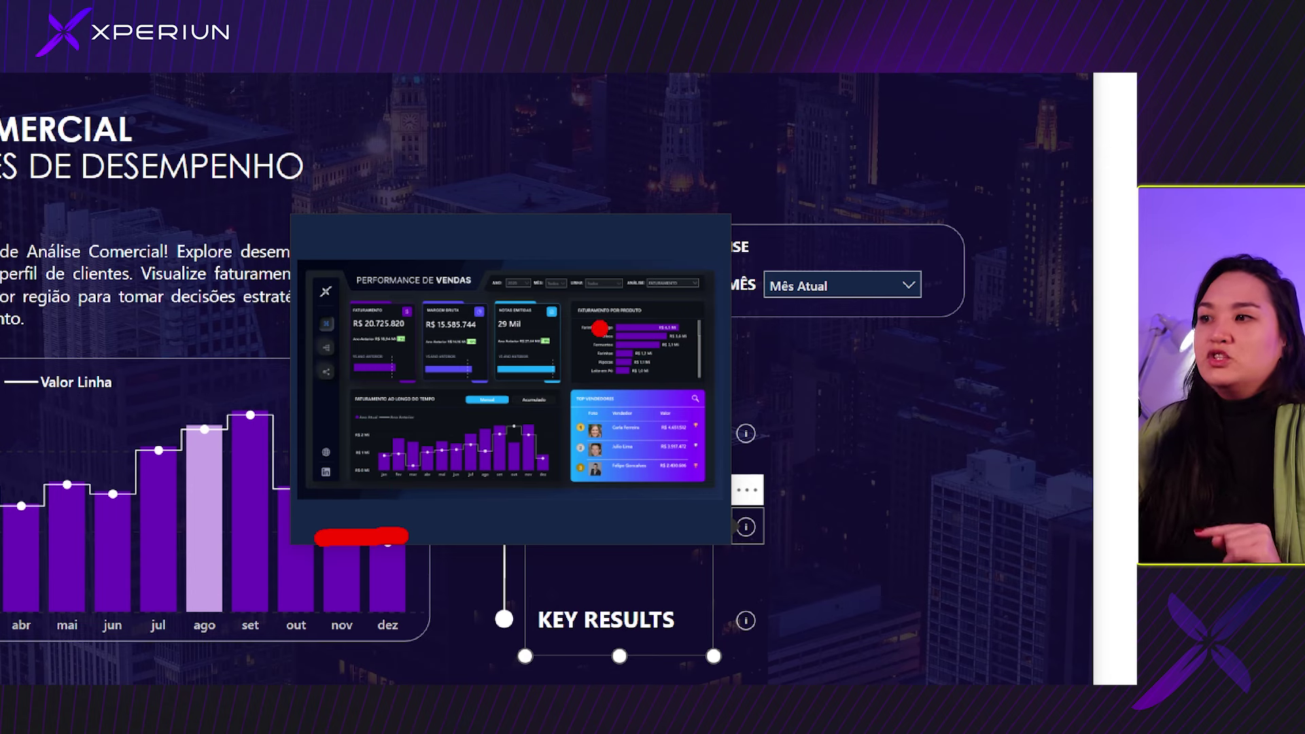
pyautogui.press('Escape')
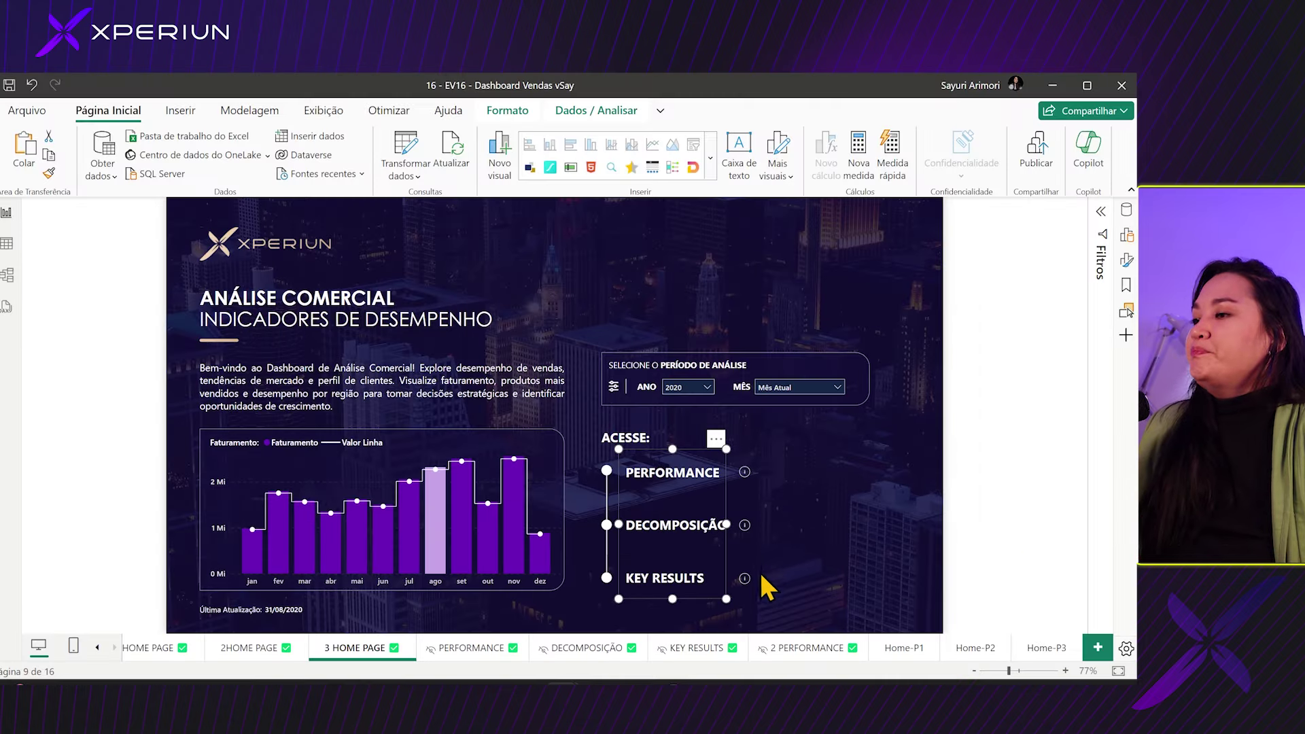
pyautogui.moveTo(753, 590)
pyautogui.hotkey('ctrl', '1')
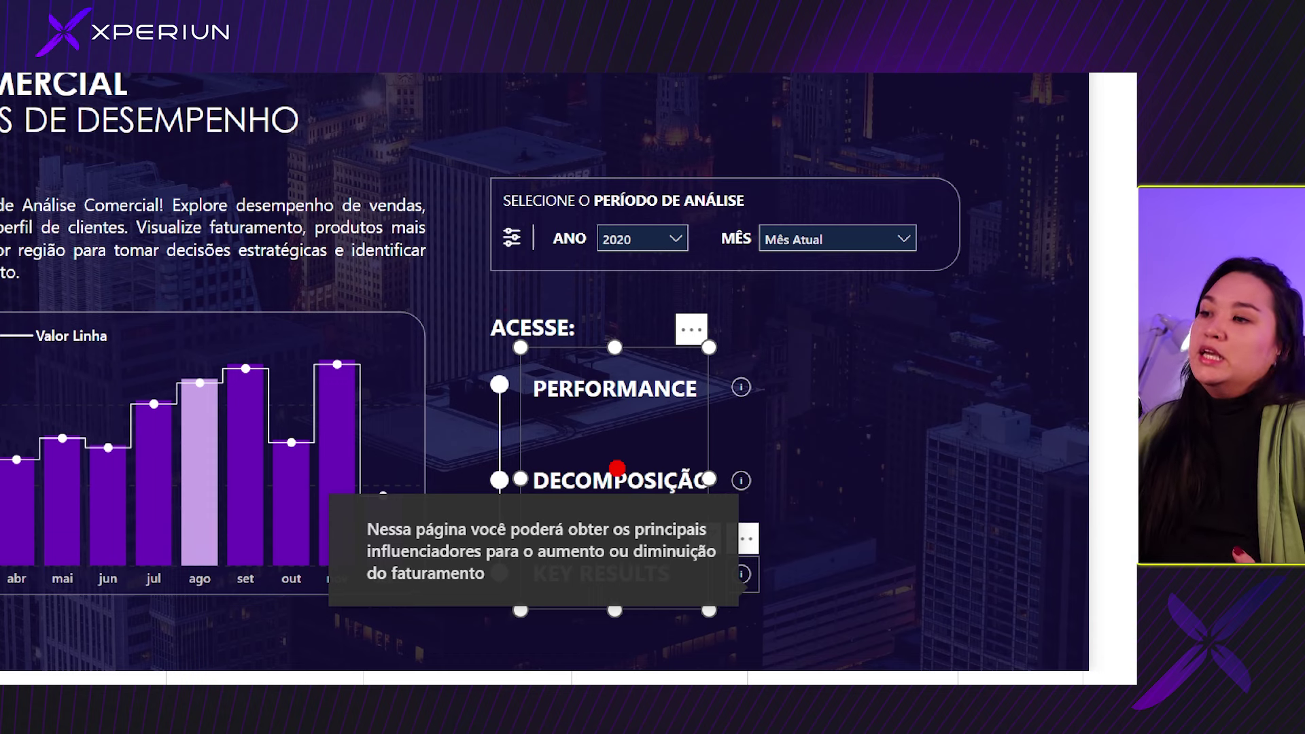
pyautogui.moveTo(360, 499)
pyautogui.mouseDown()
pyautogui.moveTo(333, 585)
pyautogui.moveTo(353, 611)
pyautogui.mouseUp()
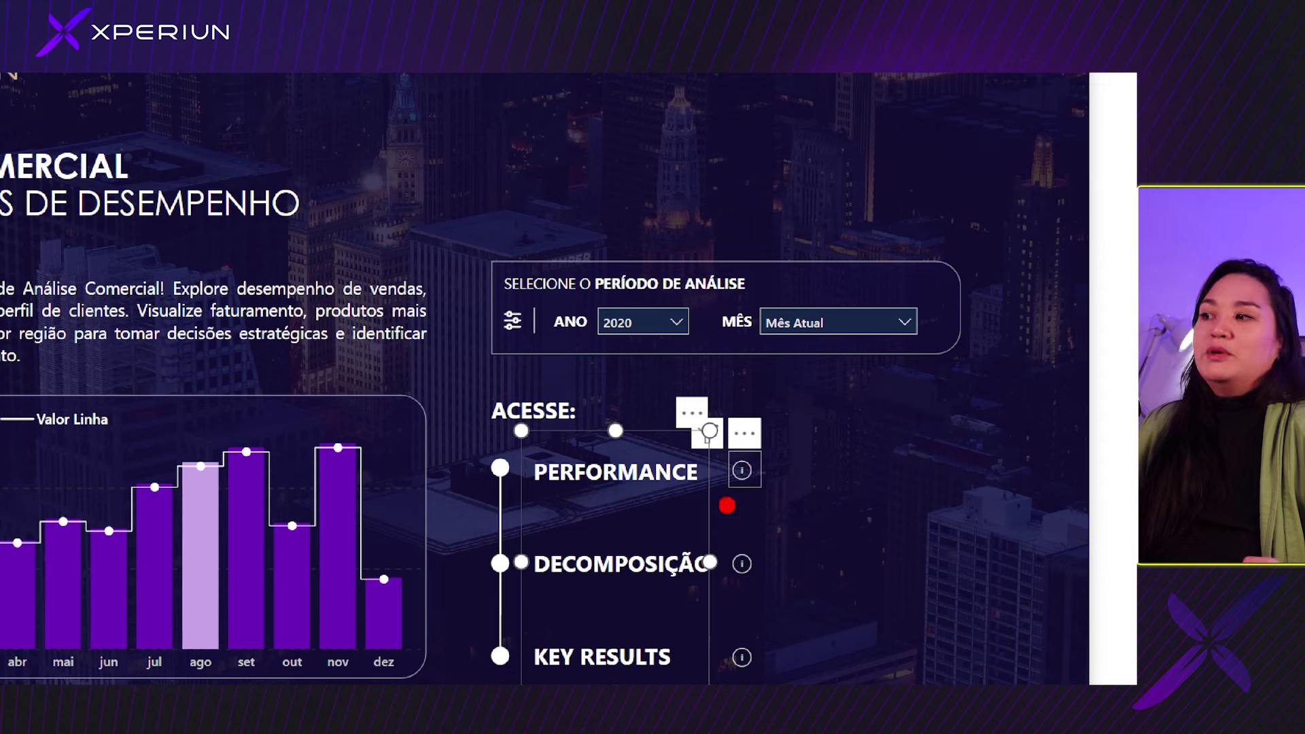
pyautogui.moveTo(781, 484)
pyautogui.mouseDown()
pyautogui.moveTo(755, 442)
pyautogui.moveTo(765, 511)
pyautogui.mouseUp()
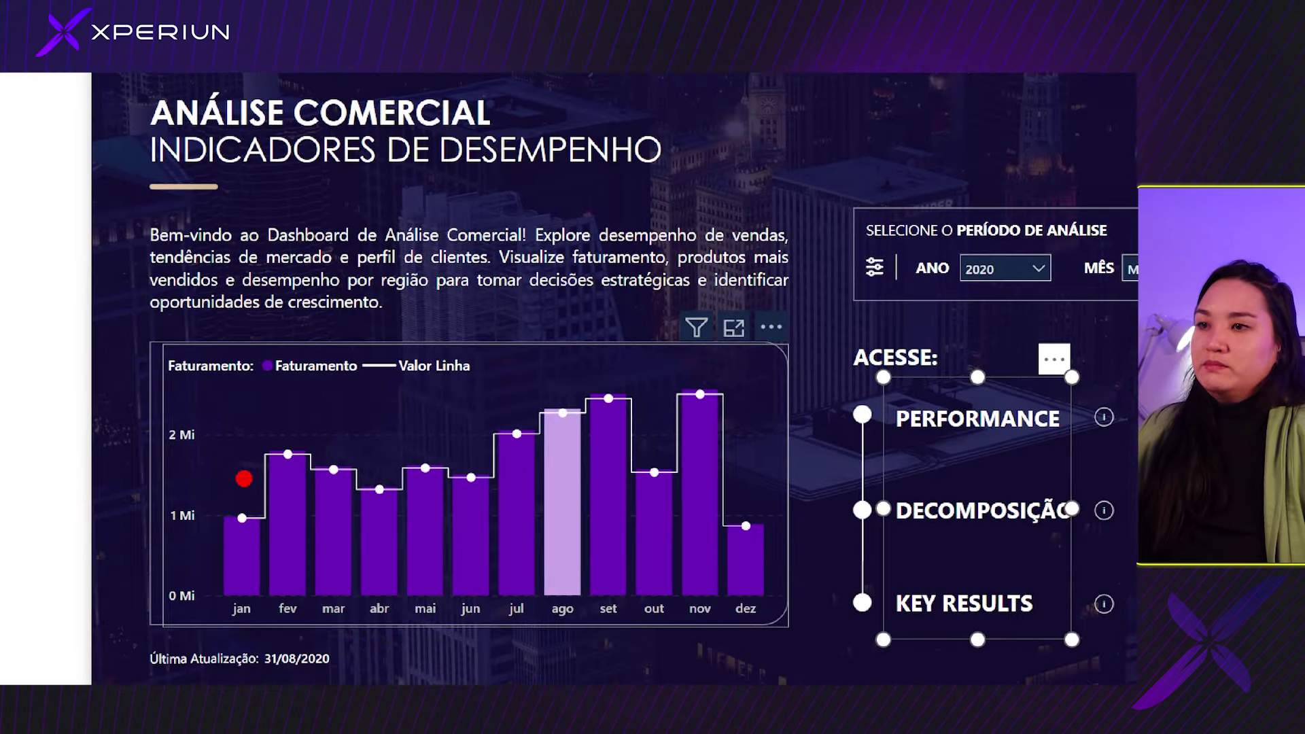
# - Examine the Faturamento chart's legend and compare its highlighted month with the MÊS slicer selection
pyautogui.moveTo(155, 328); pyautogui.dragTo(157, 643)
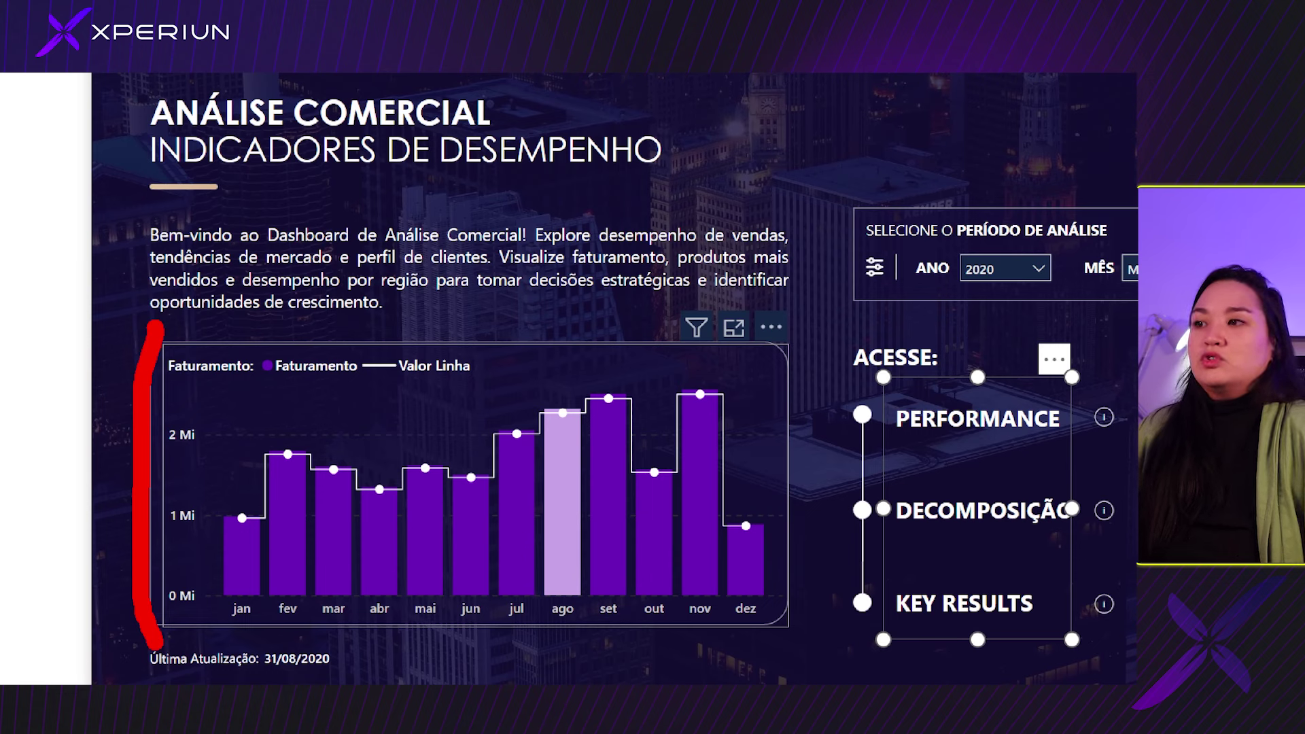
pyautogui.moveTo(401, 382); pyautogui.dragTo(498, 380)
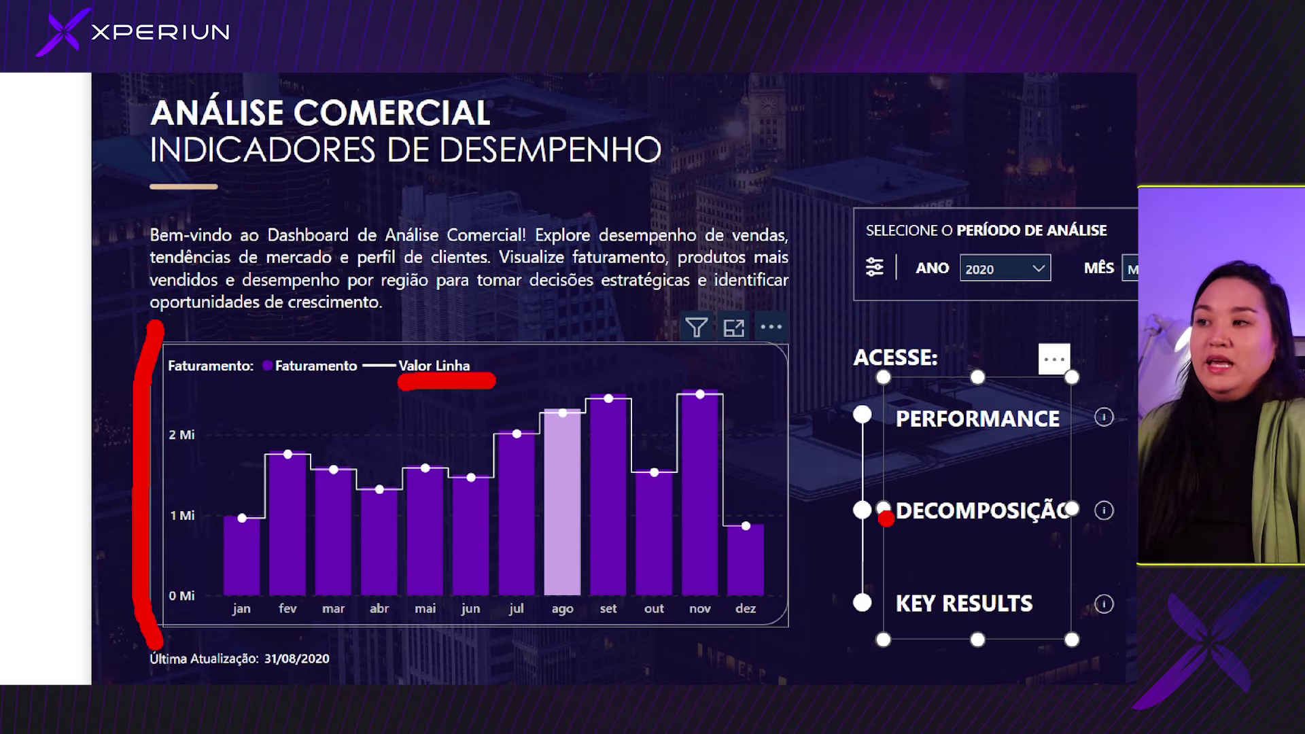
pyautogui.press('Escape')
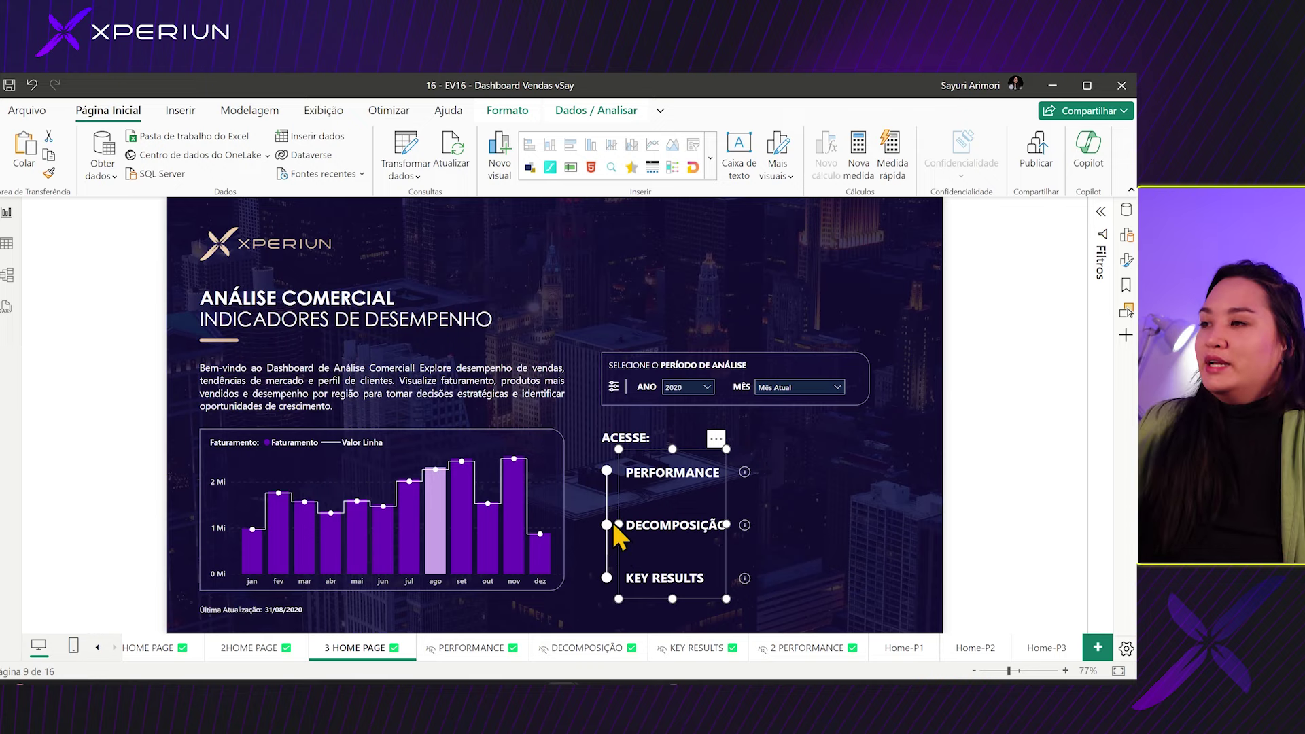
pyautogui.hotkey('ctrl', '1')
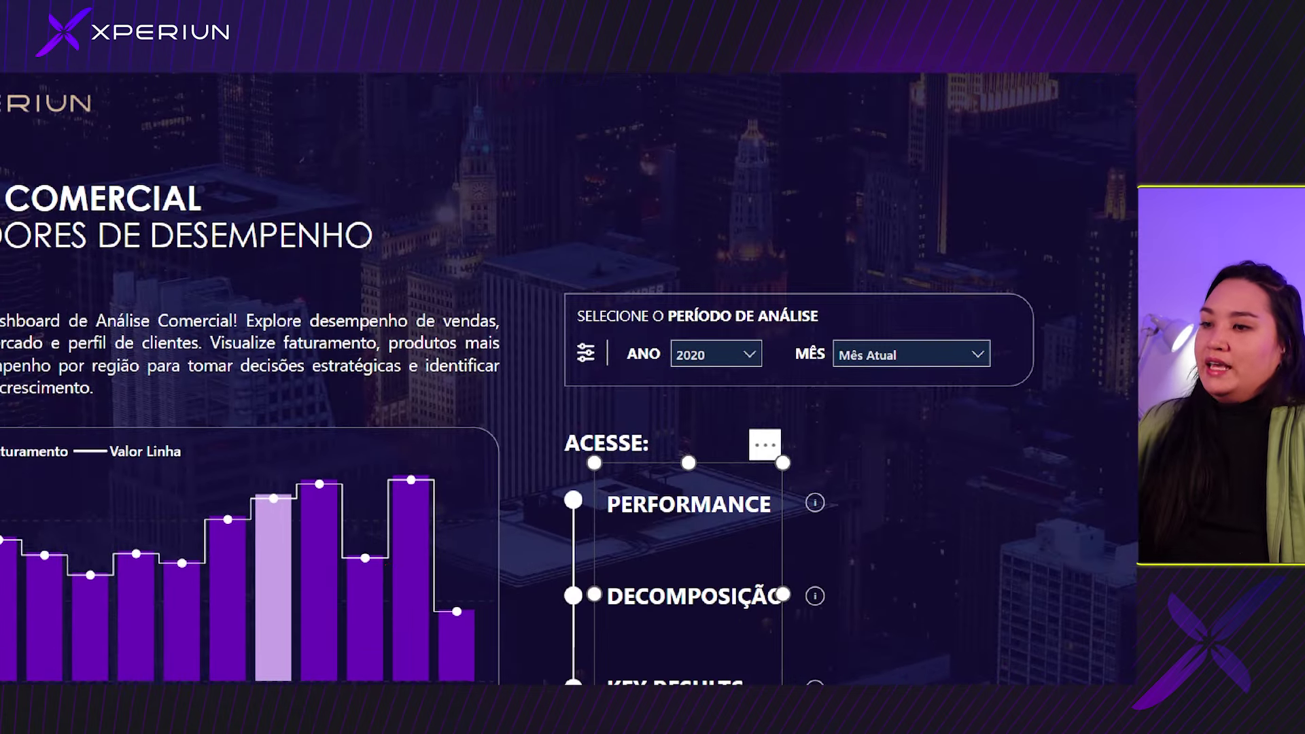
pyautogui.moveTo(312, 684); pyautogui.dragTo(231, 684)
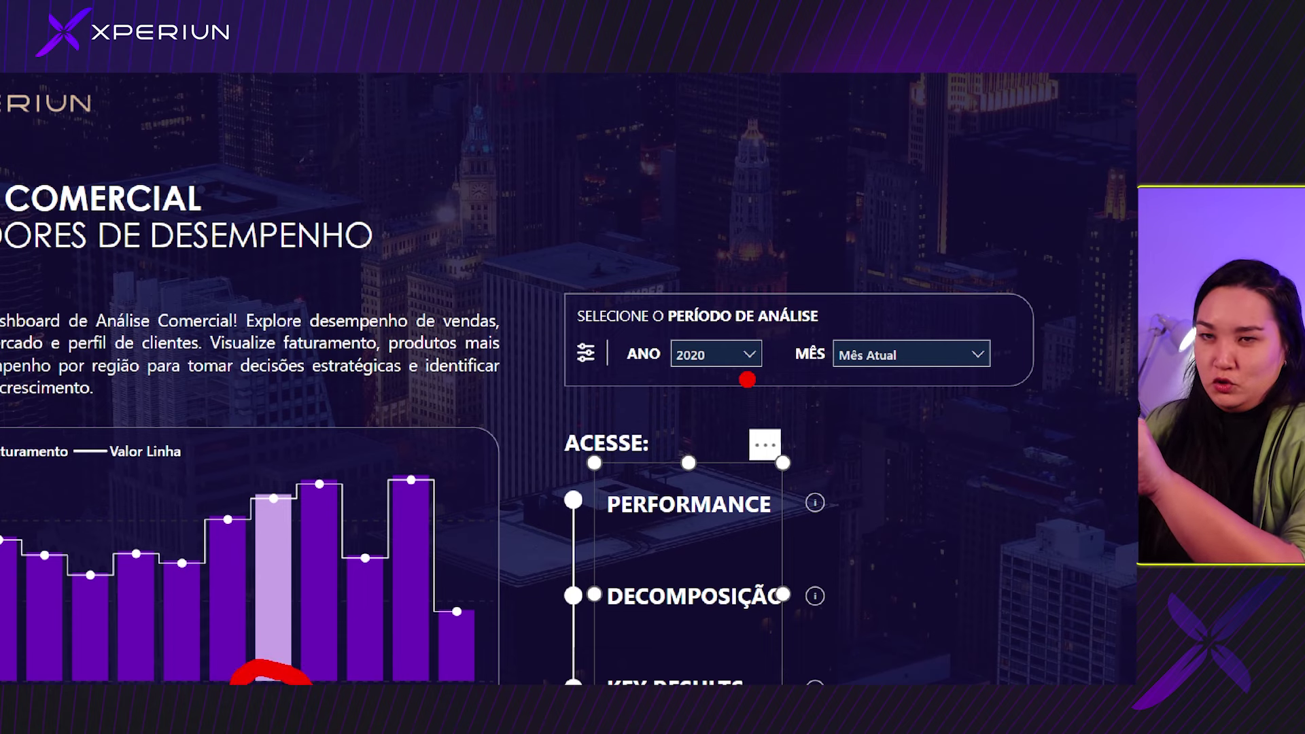
pyautogui.moveTo(831, 381); pyautogui.dragTo(904, 381)
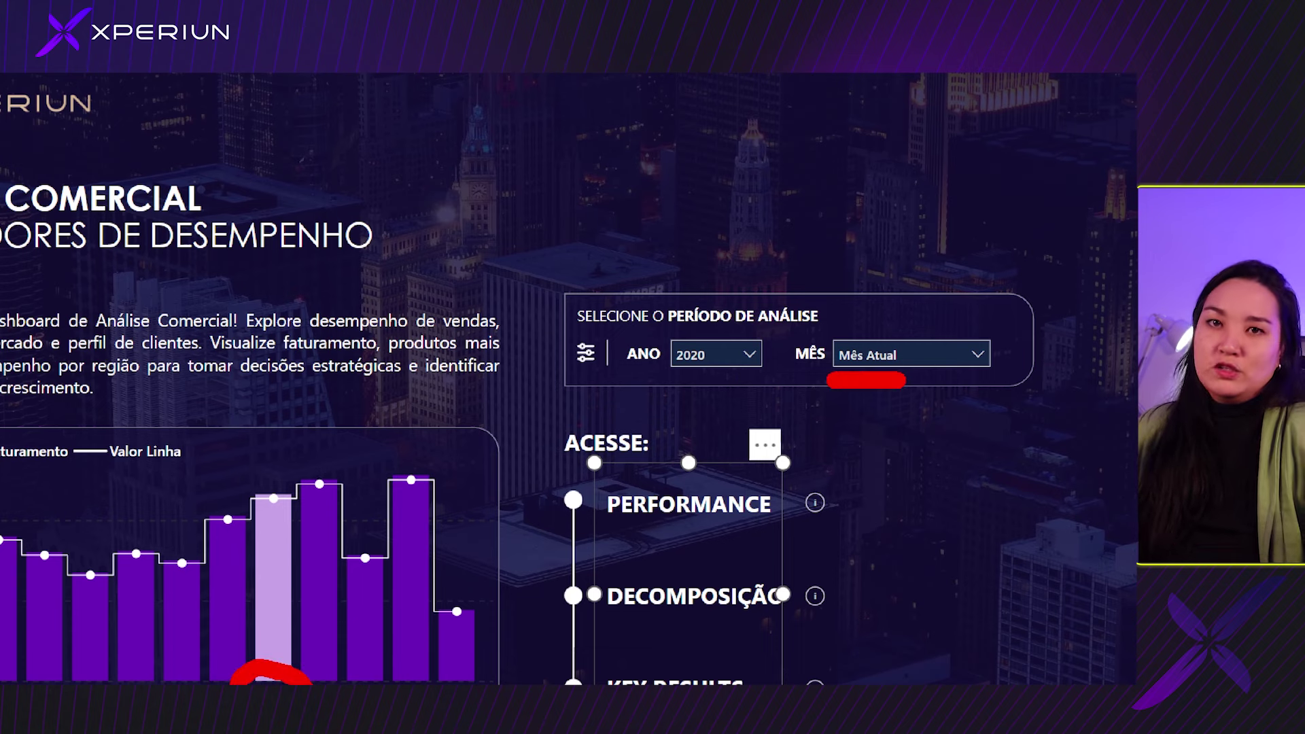
pyautogui.moveTo(870, 397)
pyautogui.mouseDown()
pyautogui.moveTo(291, 435)
pyautogui.moveTo(279, 469)
pyautogui.moveTo(302, 454)
pyautogui.mouseUp()
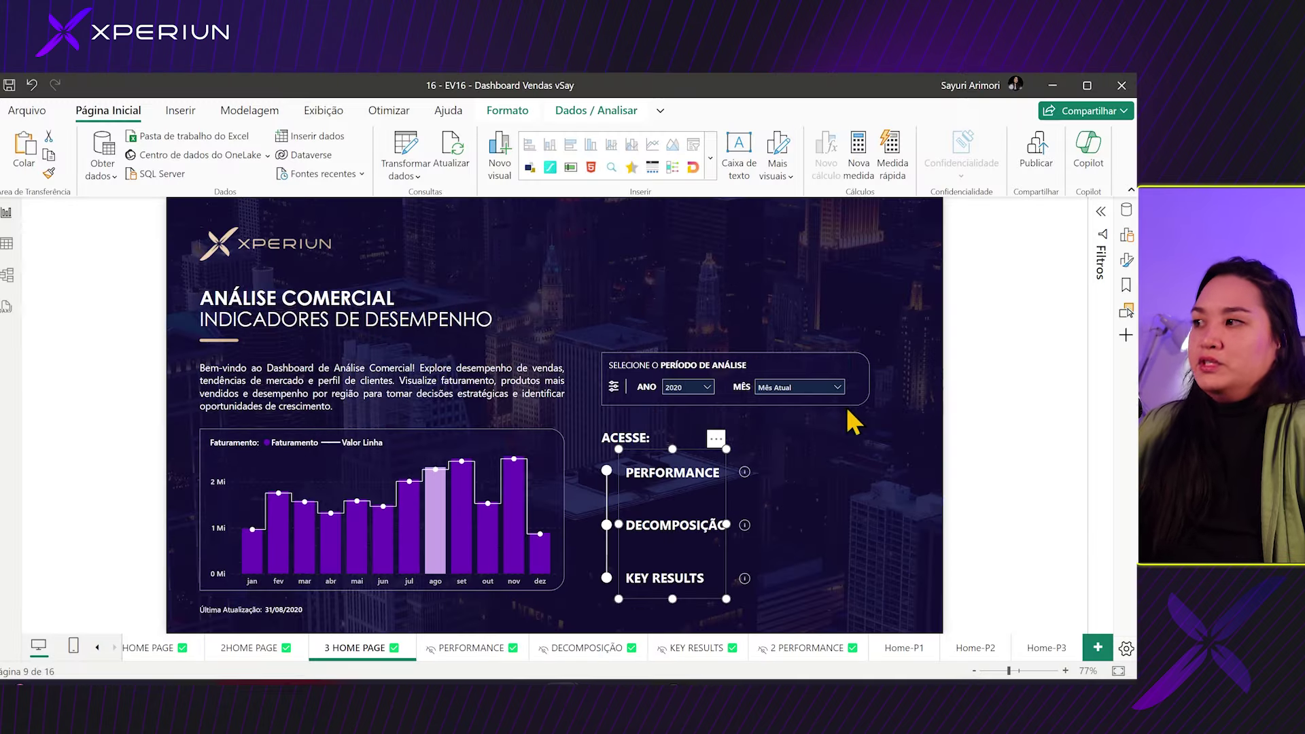
# - Set the MÊS slicer to mar and check the highlighted month in the Faturamento chart
pyautogui.click(801, 389)
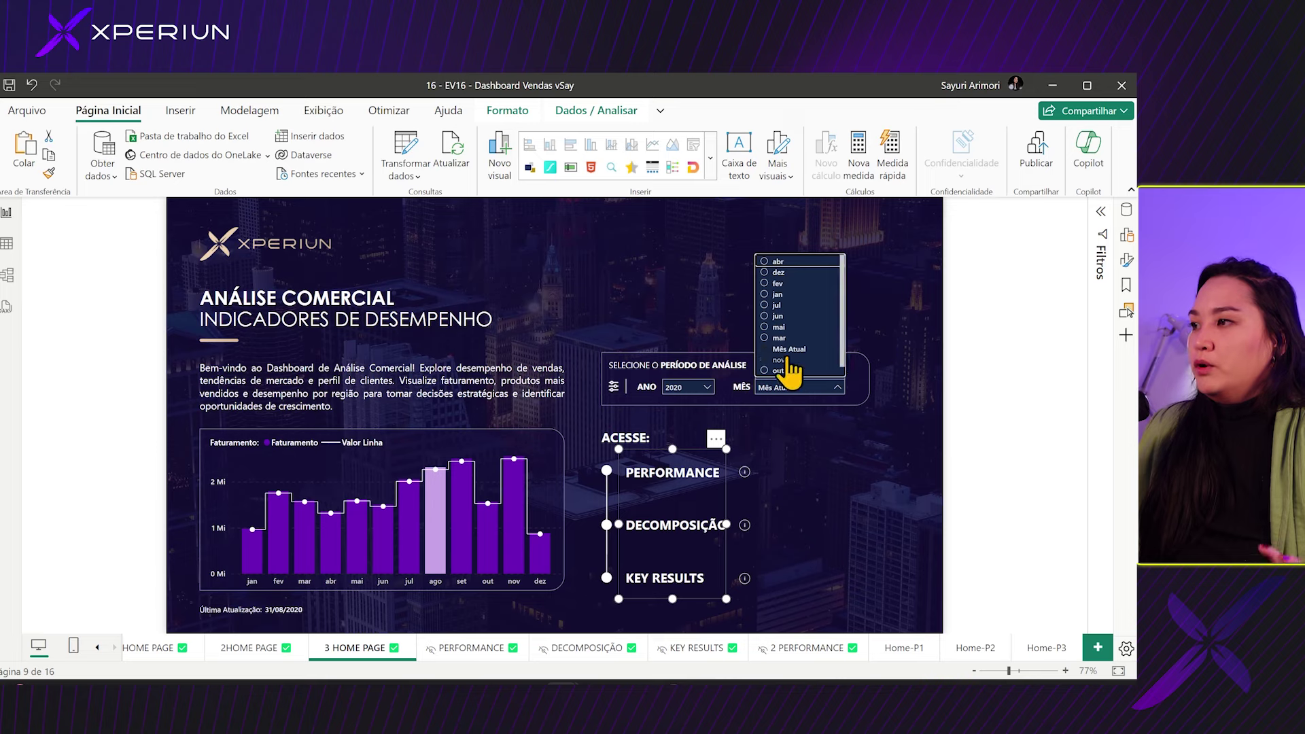
pyautogui.click(779, 339)
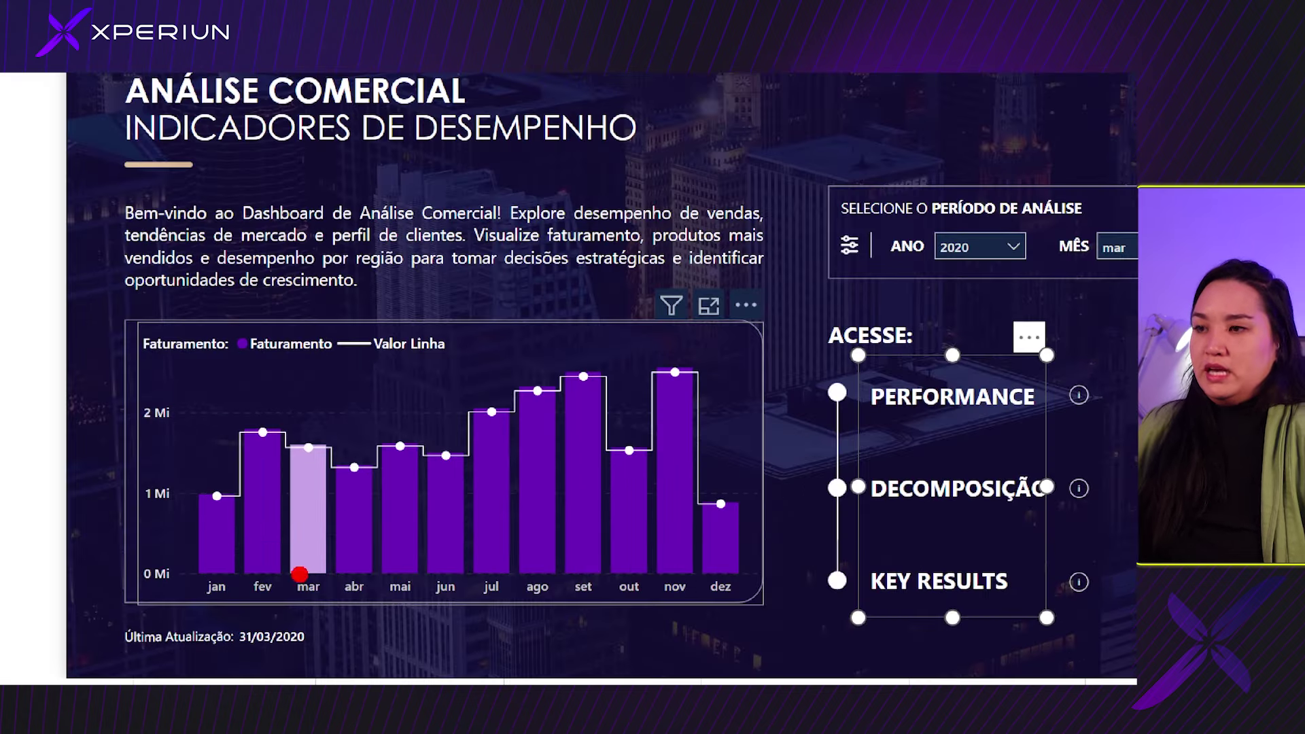
pyautogui.moveTo(287, 599)
pyautogui.mouseDown()
pyautogui.moveTo(311, 475)
pyautogui.moveTo(295, 620)
pyautogui.moveTo(316, 656)
pyautogui.mouseUp()
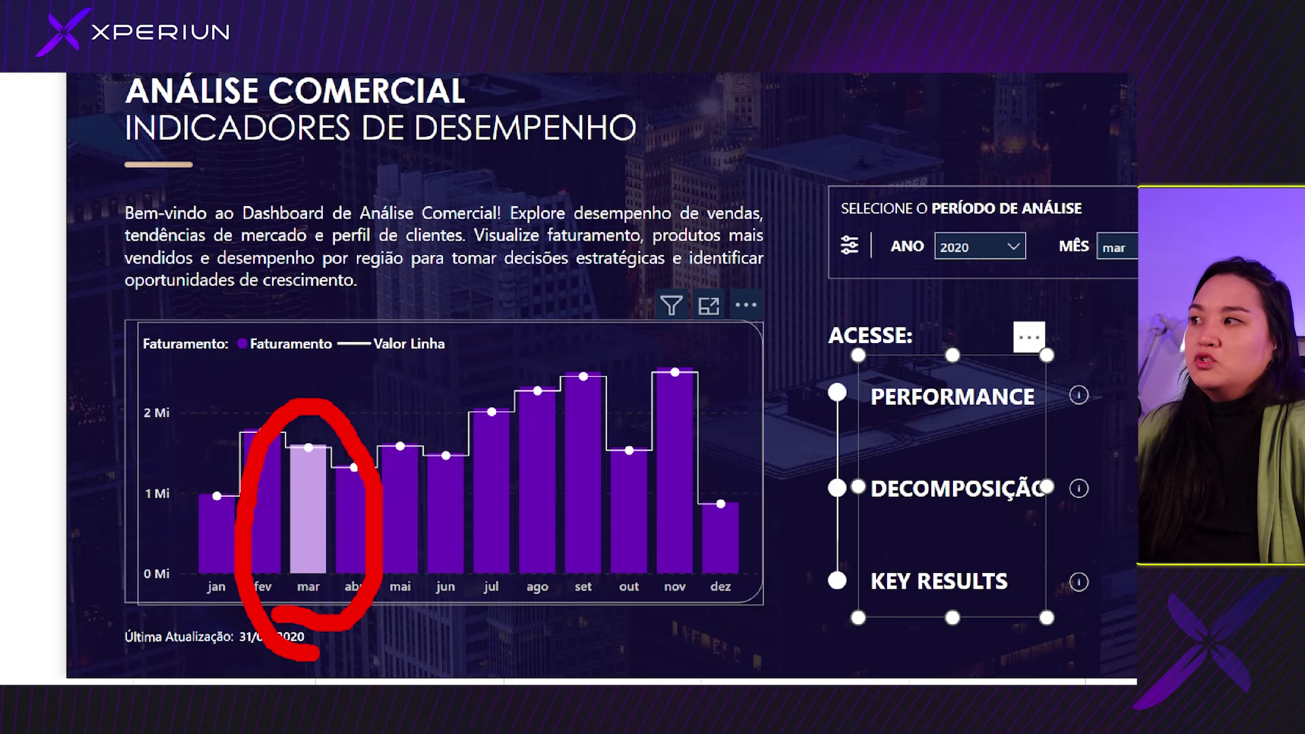
pyautogui.press('Escape')
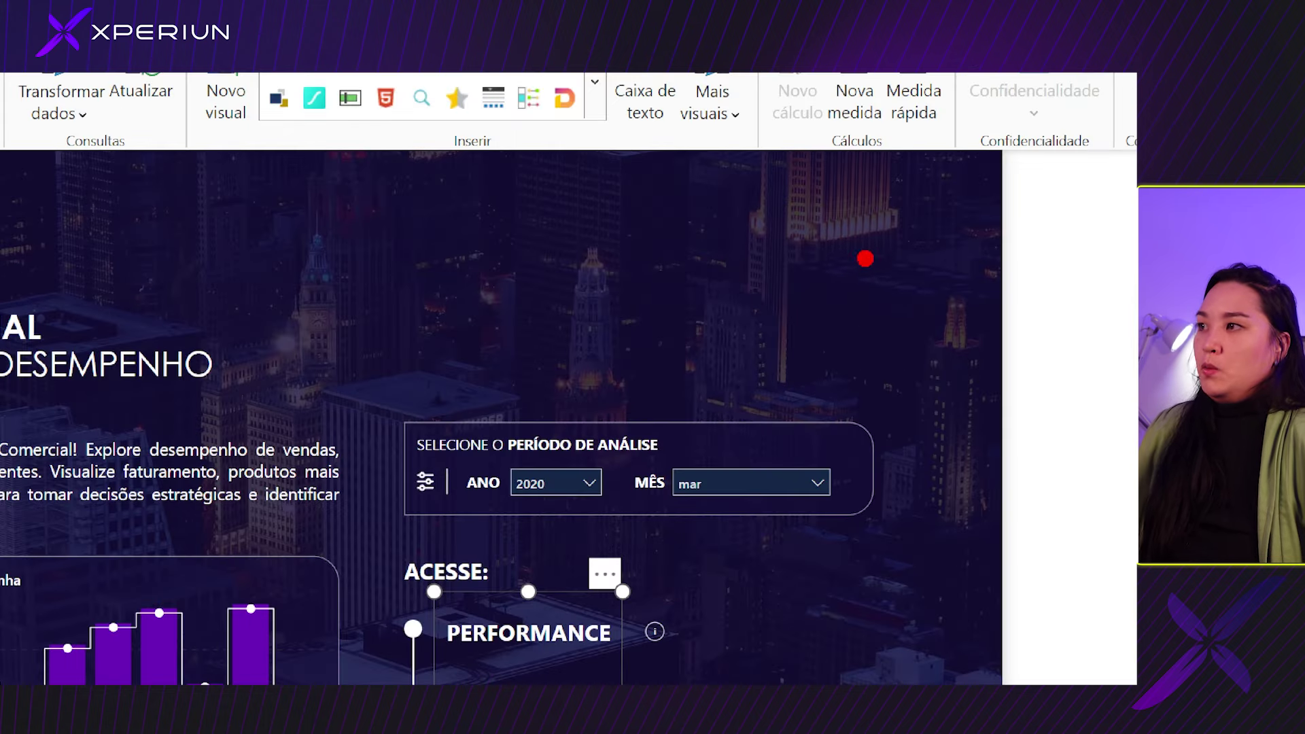
pyautogui.moveTo(779, 211); pyautogui.dragTo(725, 268)
pyautogui.moveTo(597, 231); pyautogui.dragTo(673, 284)
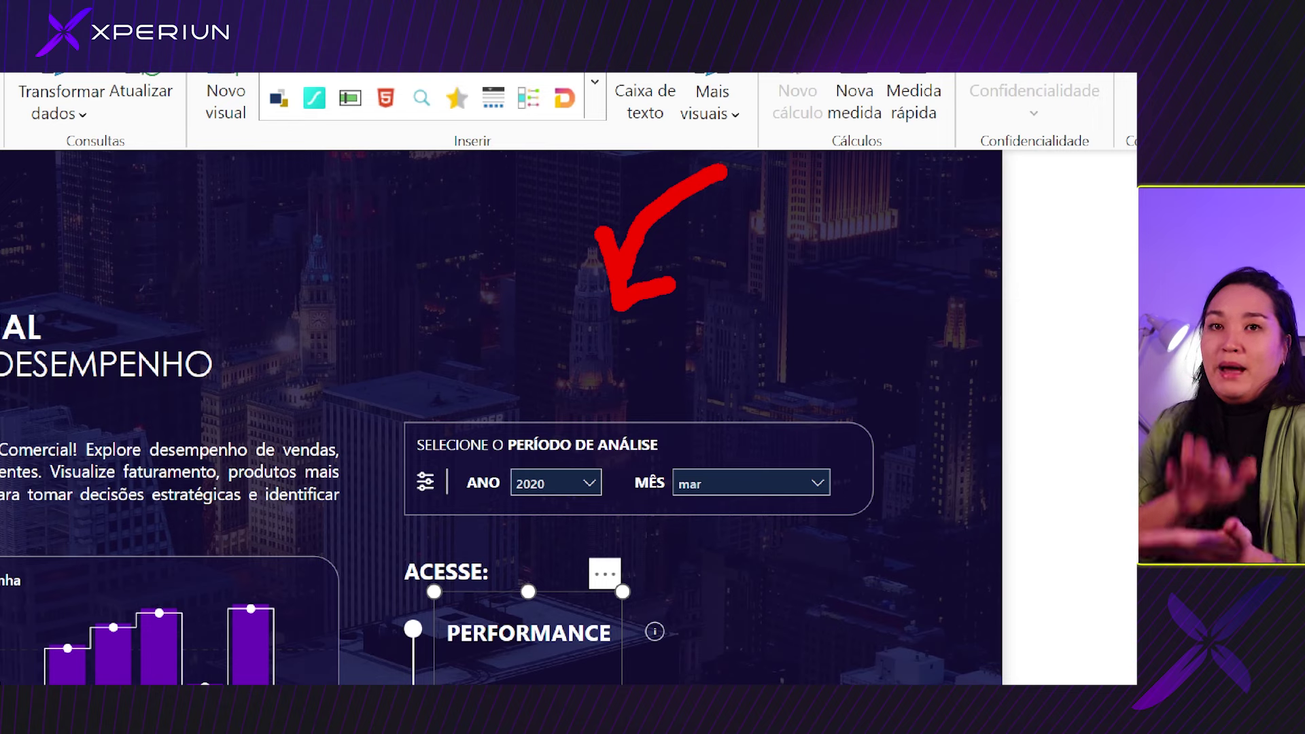
pyautogui.press('Escape')
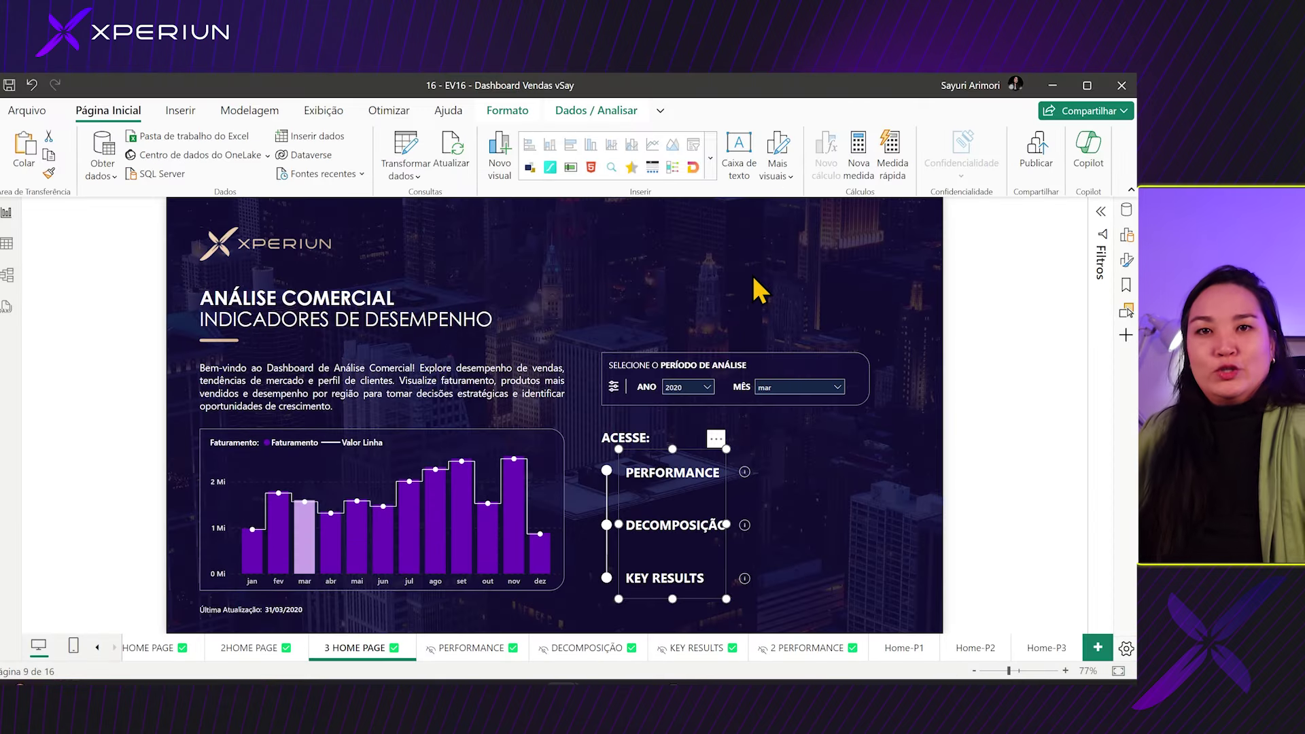
# - Switch to the CAPA file in Figma, show the interface panels and expand the capa 3 frame's layers
pyautogui.click(633, 697)
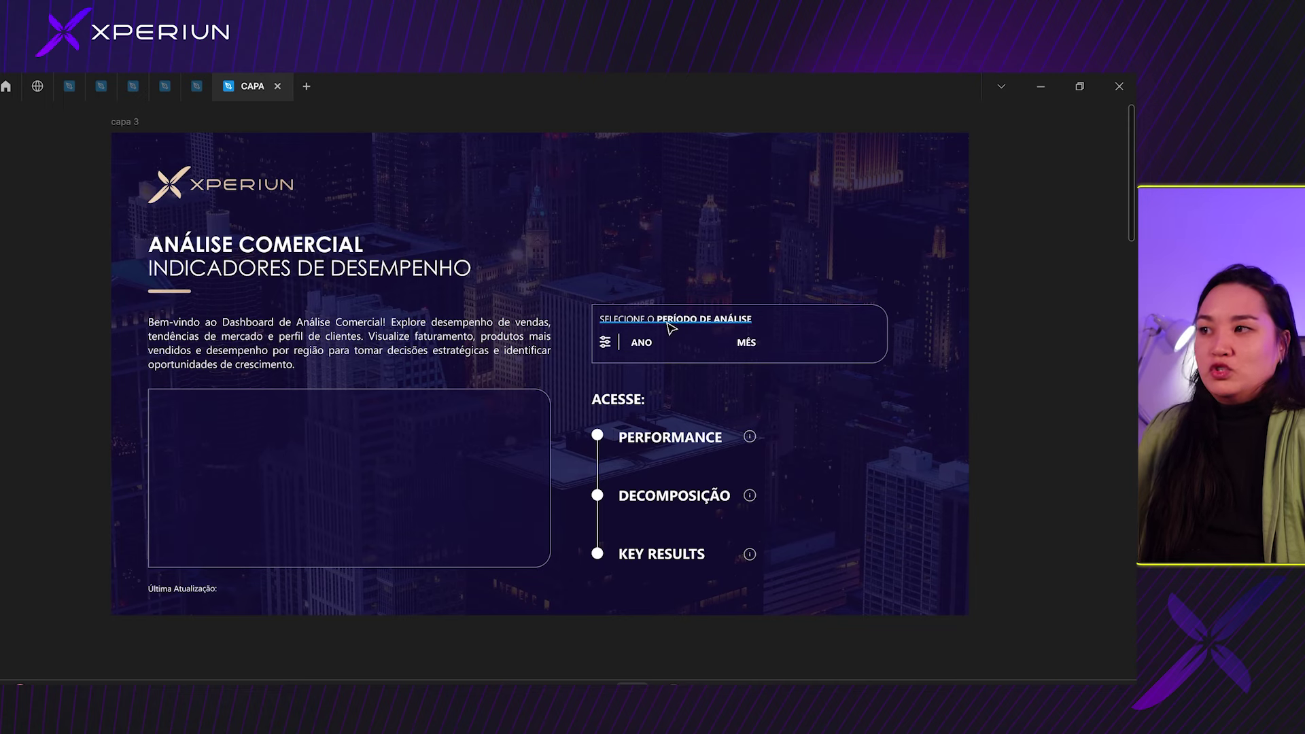
pyautogui.scroll(1, 723, 246)
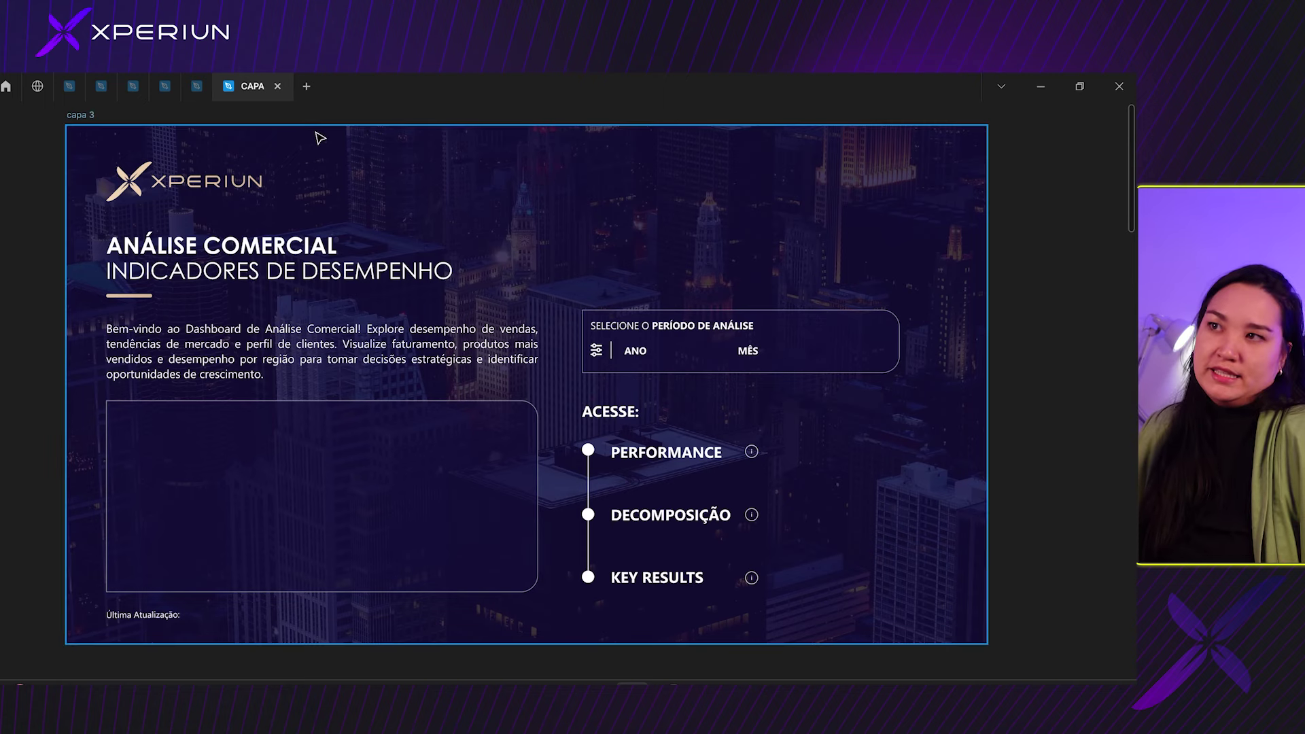
pyautogui.hotkey('ctrl', '\\')
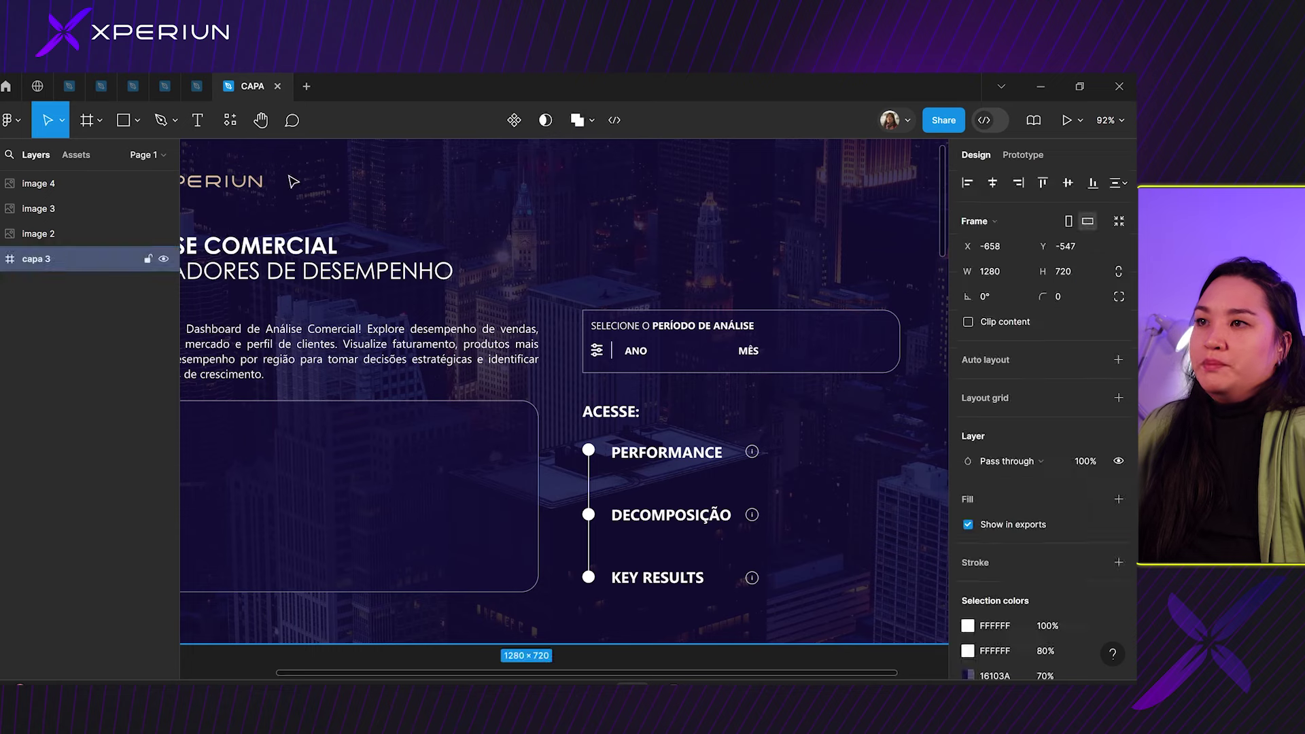
pyautogui.click(4, 259)
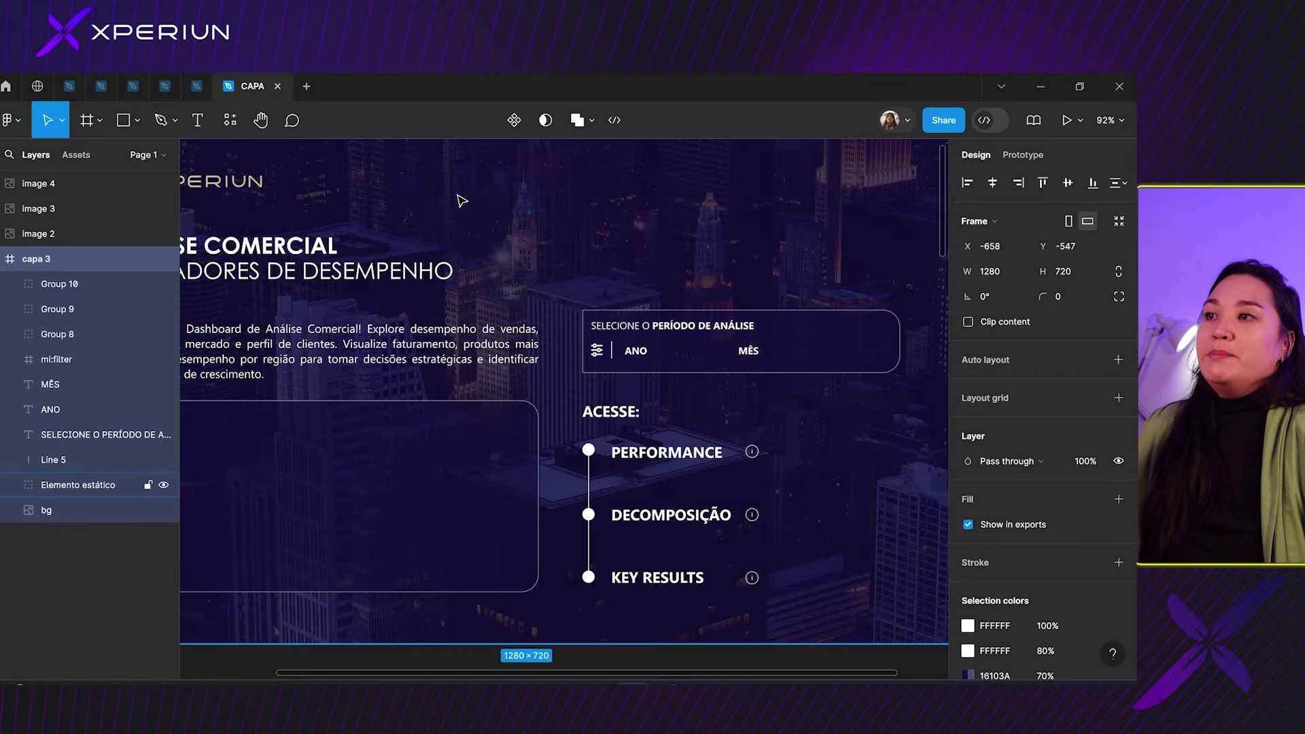
pyautogui.click(457, 197)
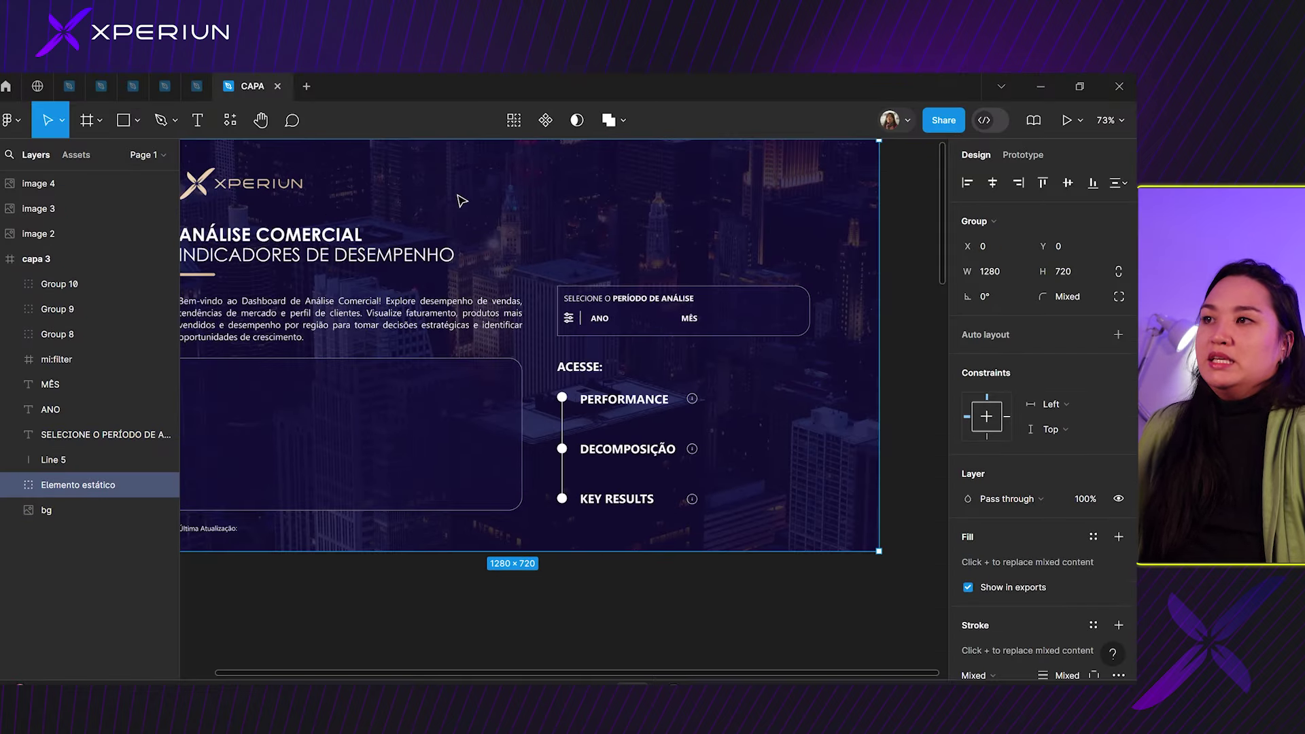
pyautogui.press('Escape')
pyautogui.scroll(2, 489, 360)
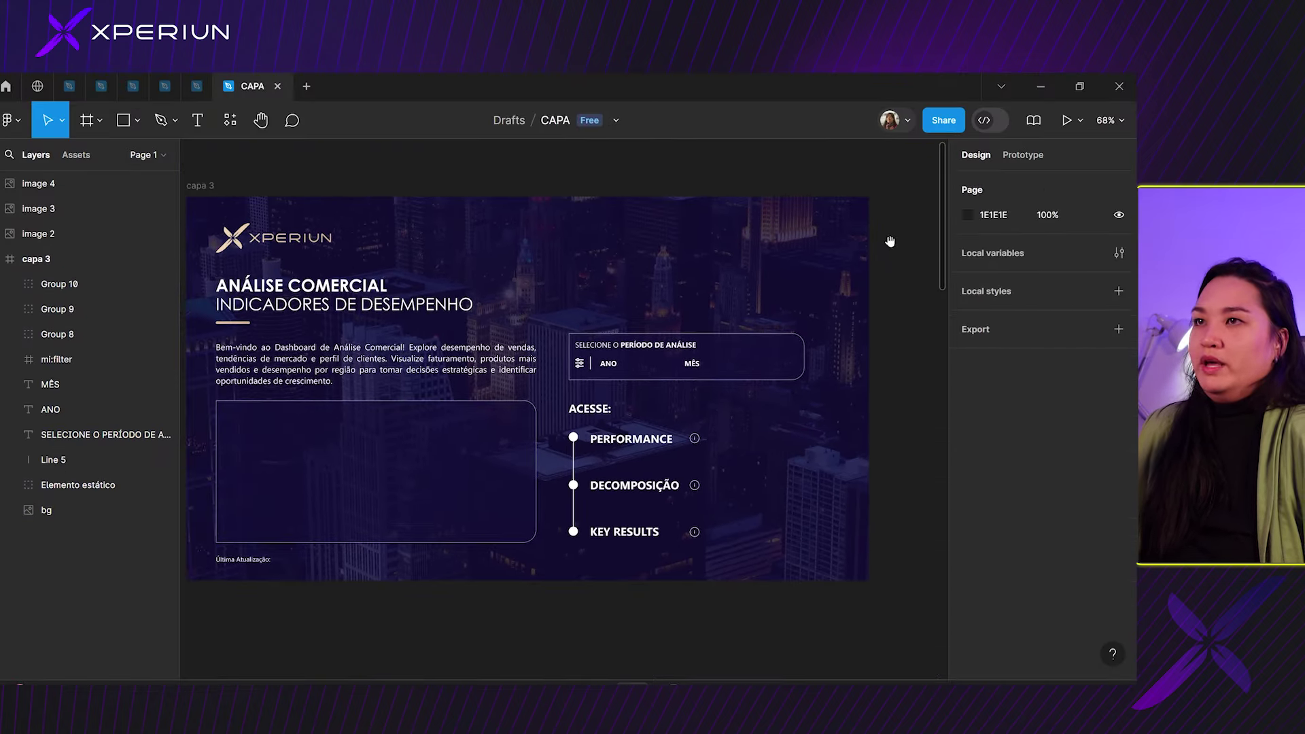
# - Draw a rectangle about 1301 × 720 covering the whole capa 3 frame
pyautogui.click(137, 121)
pyautogui.click(126, 157)
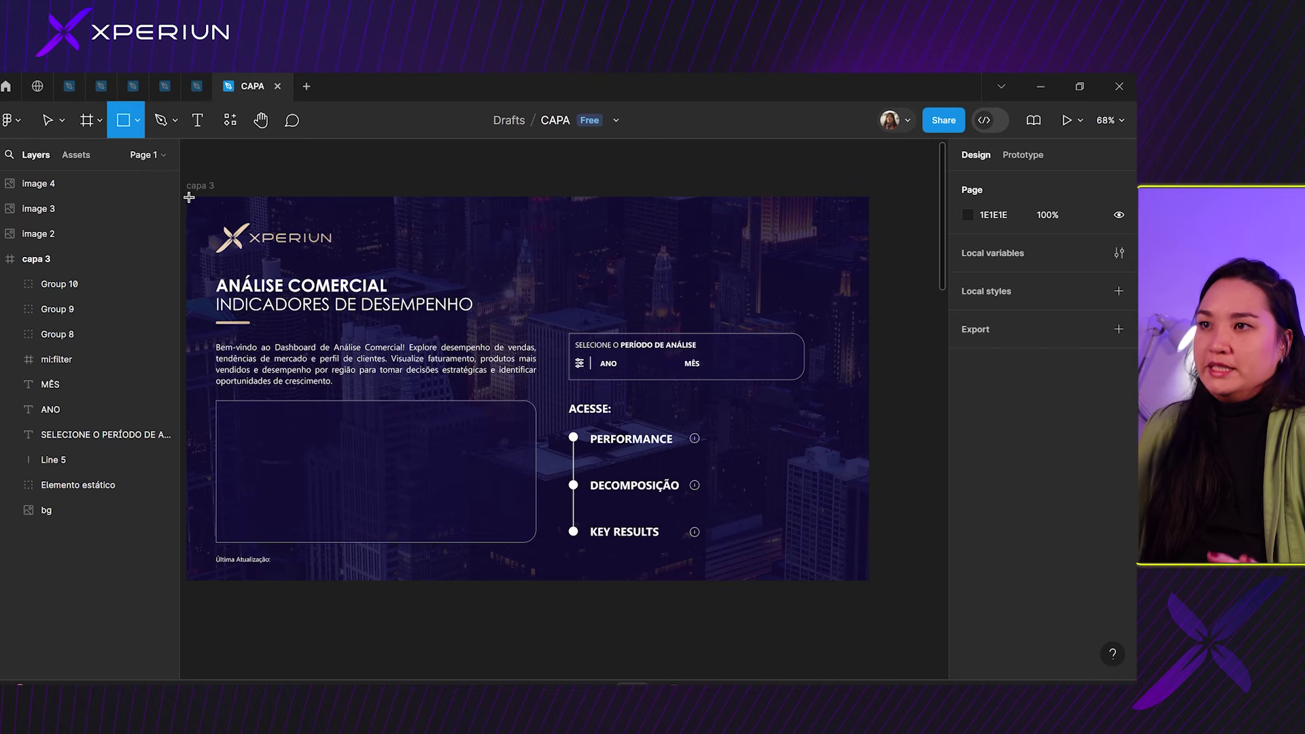
pyautogui.moveTo(188, 197); pyautogui.dragTo(884, 579)
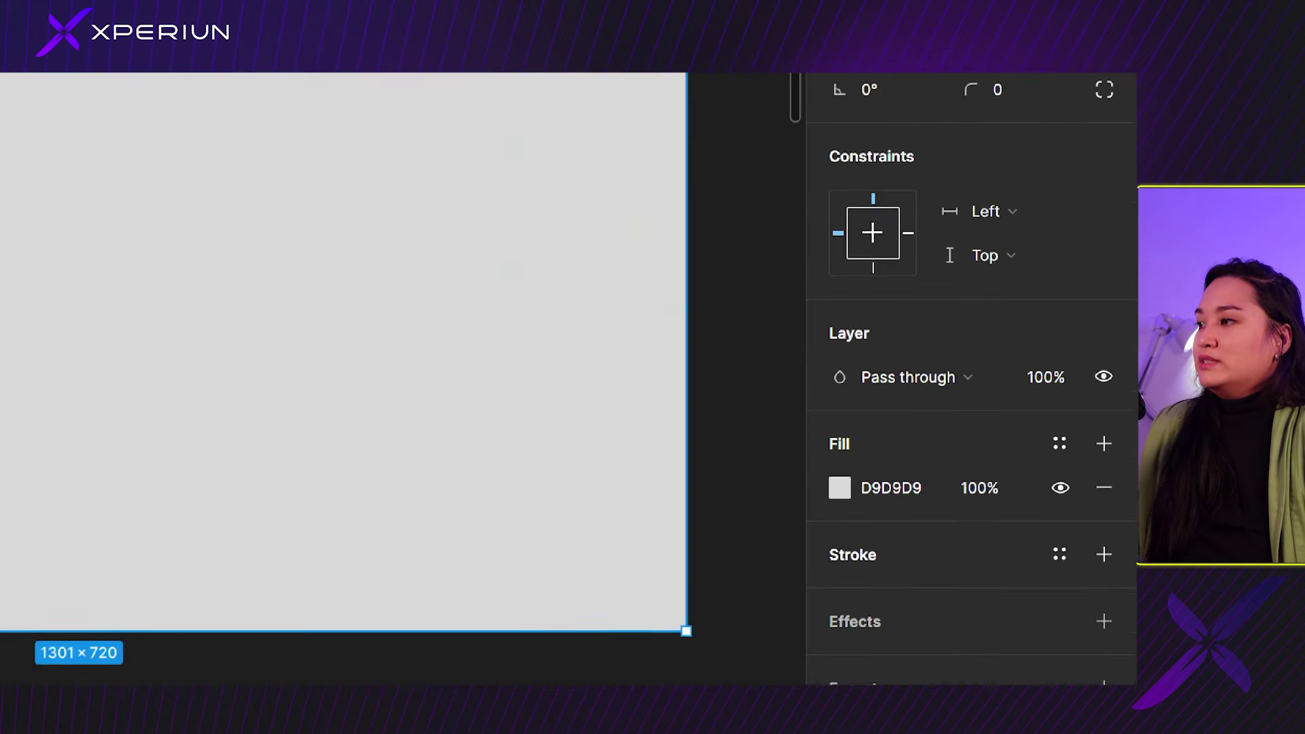
pyautogui.moveTo(809, 515); pyautogui.dragTo(877, 516)
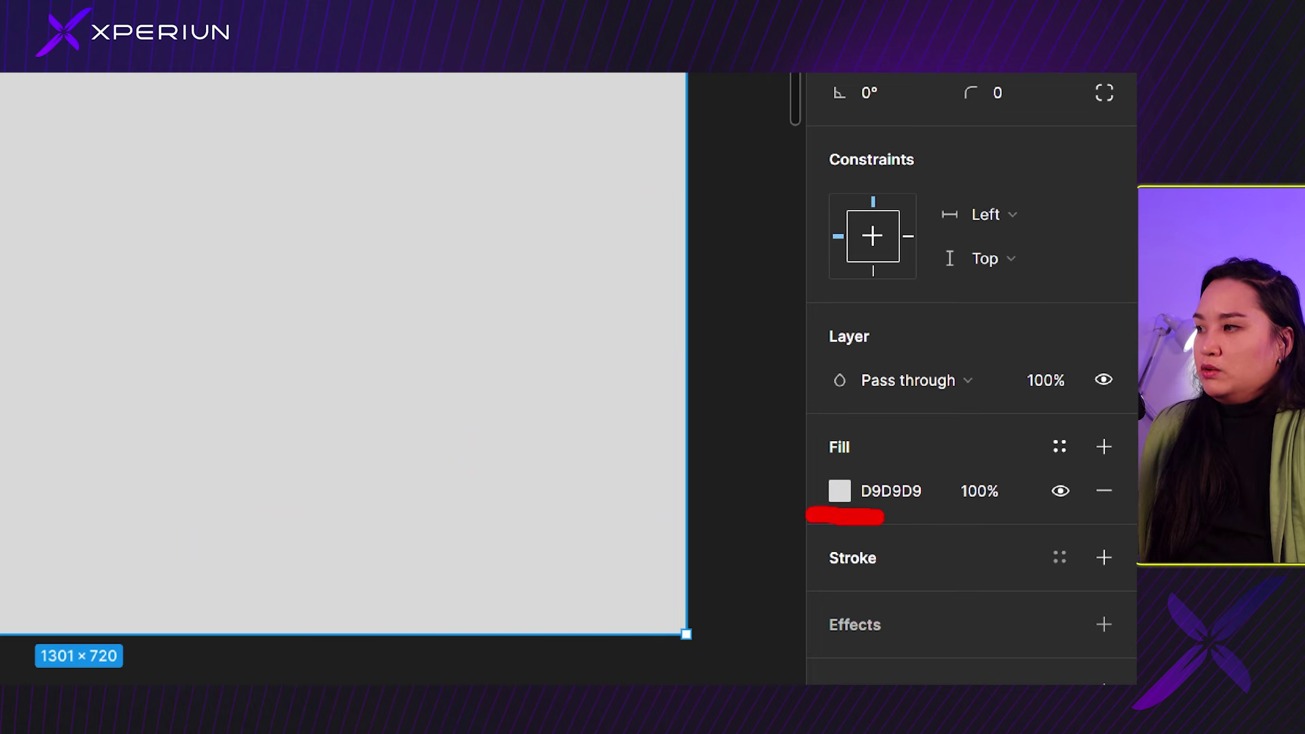
pyautogui.moveTo(967, 518); pyautogui.dragTo(972, 448)
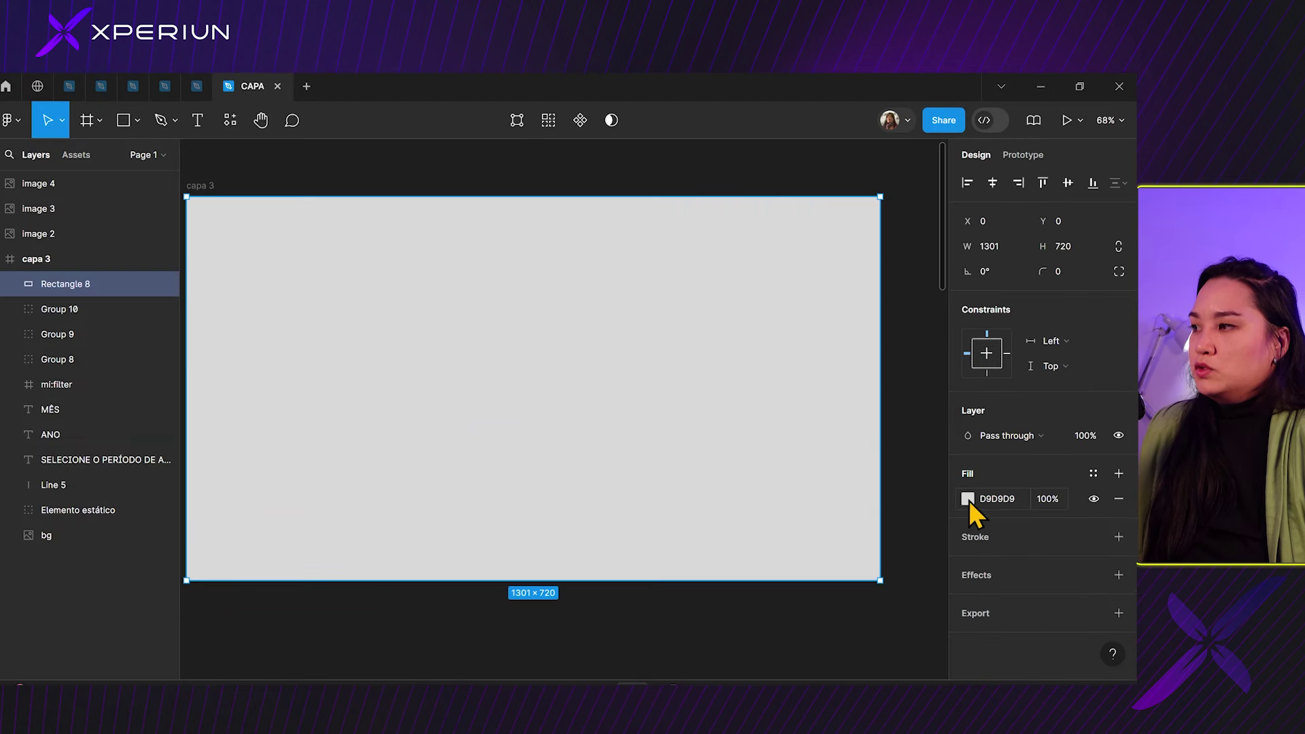
# - Fill the covering rectangle with 102E43 at 30% opacity and hide it
pyautogui.click(967, 500)
pyautogui.click(875, 481)
pyautogui.moveTo(897, 362); pyautogui.dragTo(903, 418)
pyautogui.click(1062, 499)
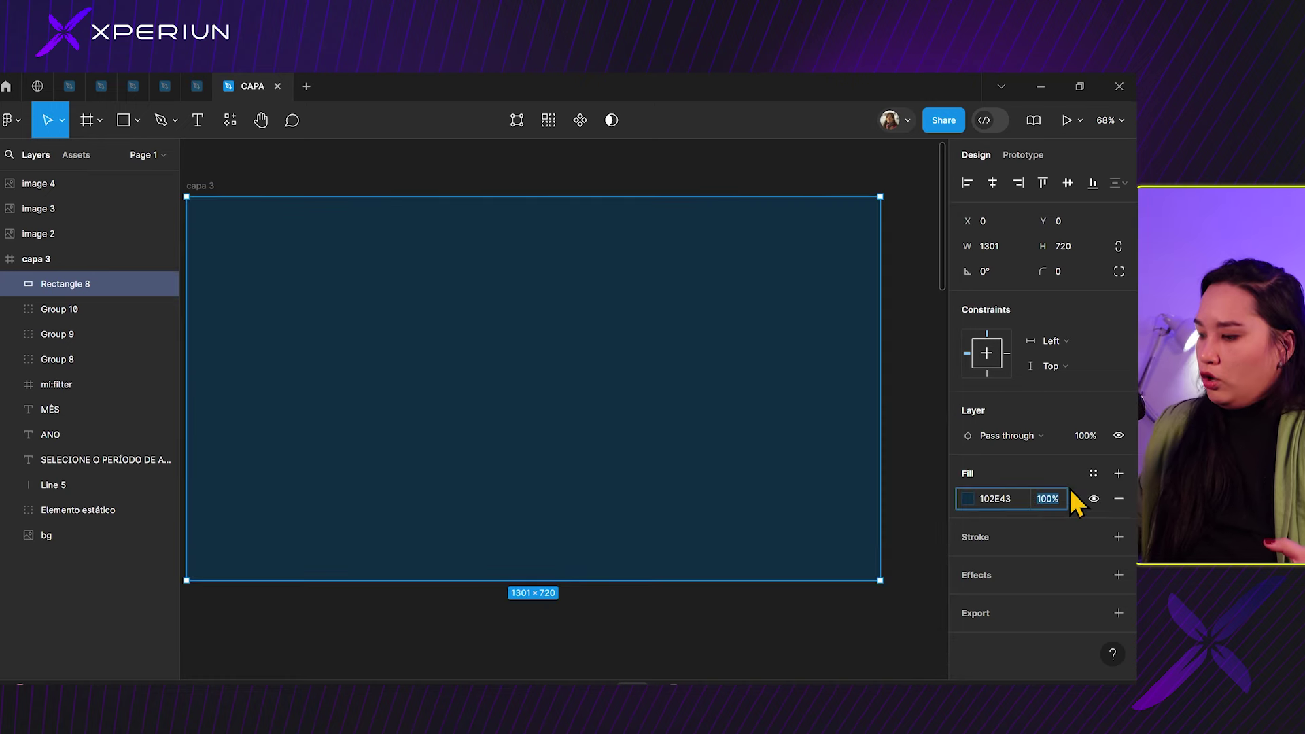
pyautogui.write('30')
pyautogui.press('Return')
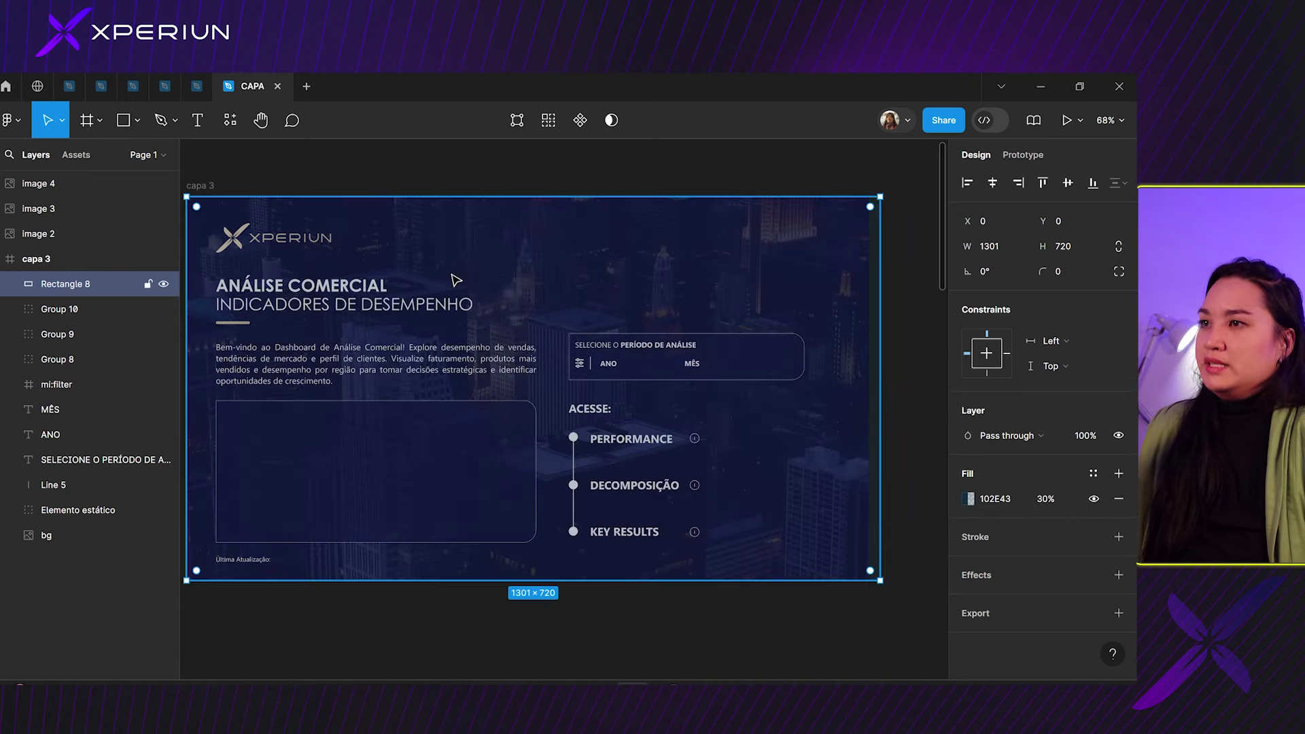
pyautogui.scroll(-3, 455, 279)
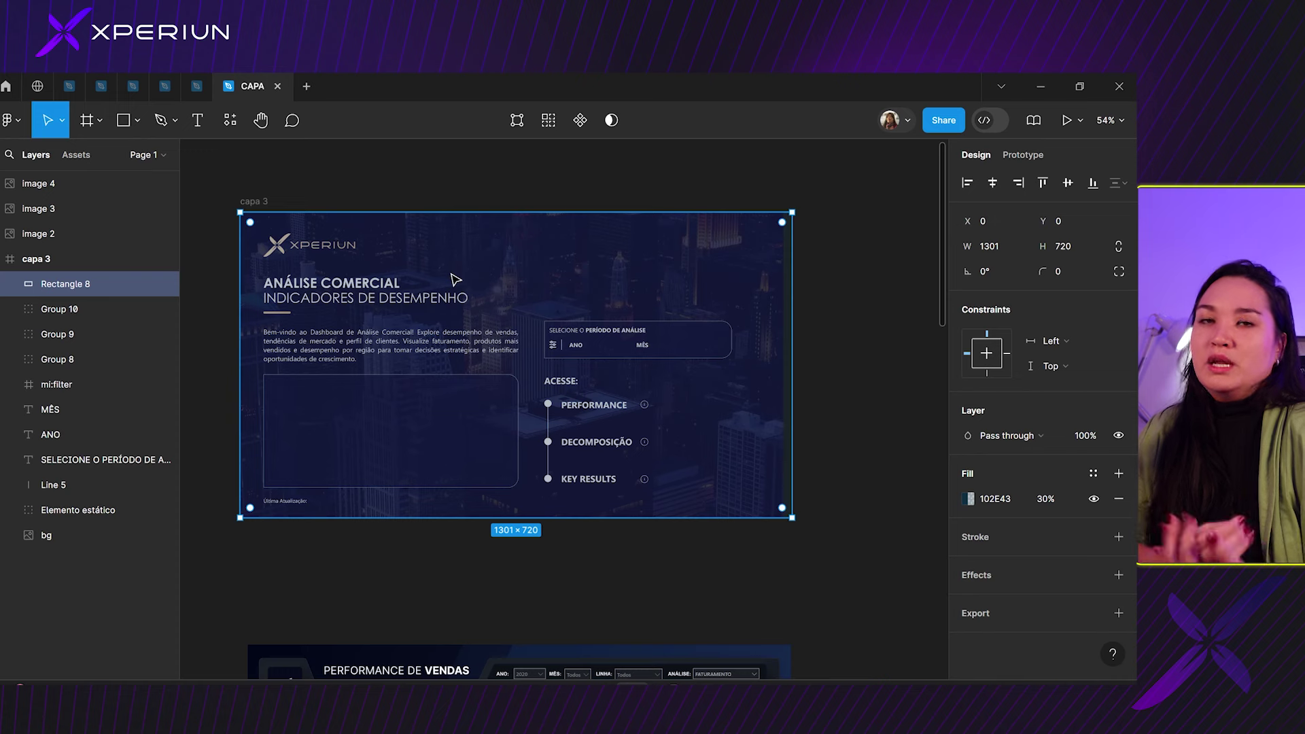
pyautogui.hotkey('ctrl', 'shift', 'h')
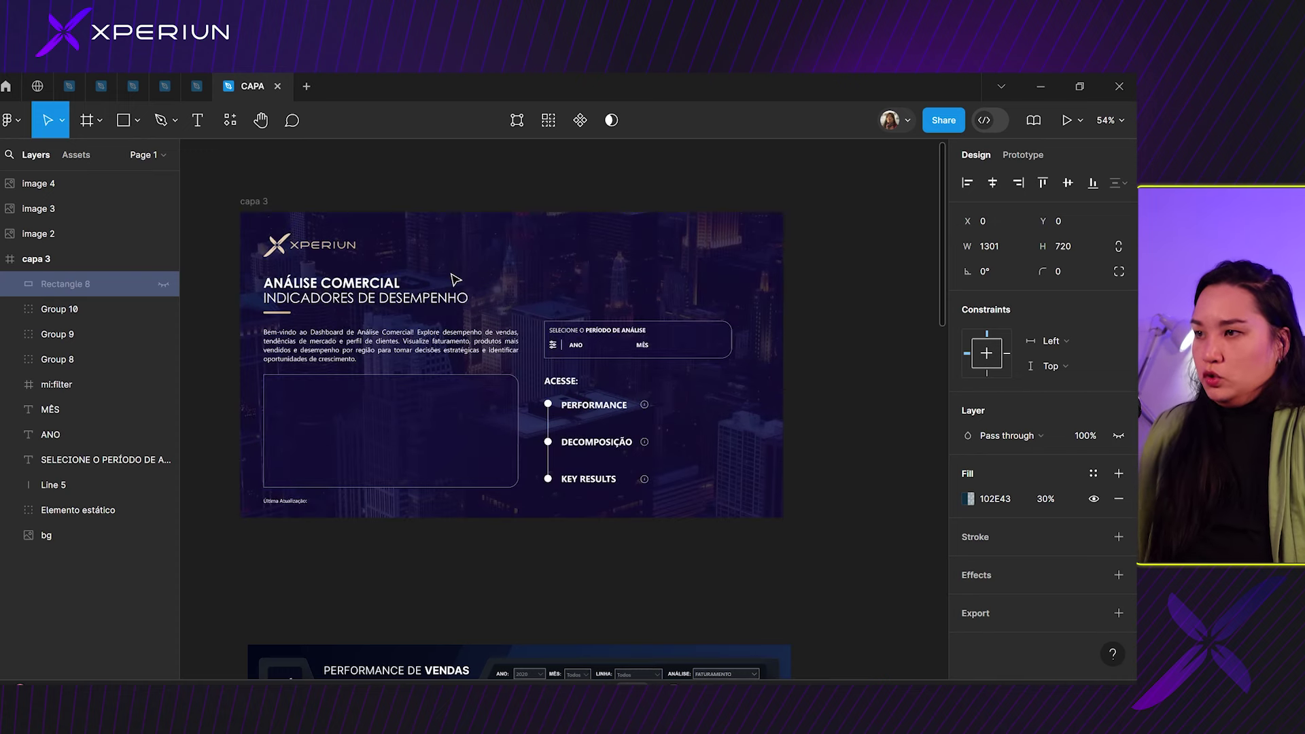
# - Expand the Elemento estático group and examine the image fill settings of the bg layer
pyautogui.click(34, 511)
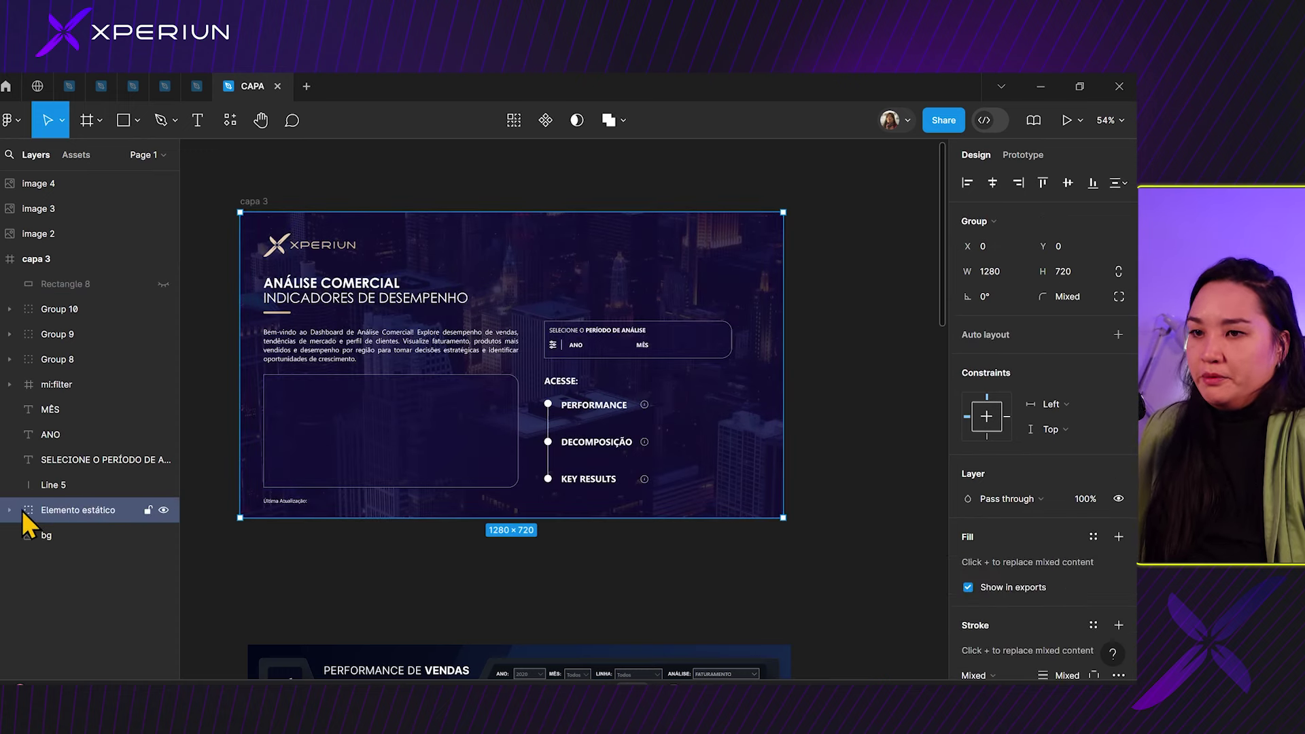
pyautogui.click(9, 510)
pyautogui.scroll(-2, 75, 544)
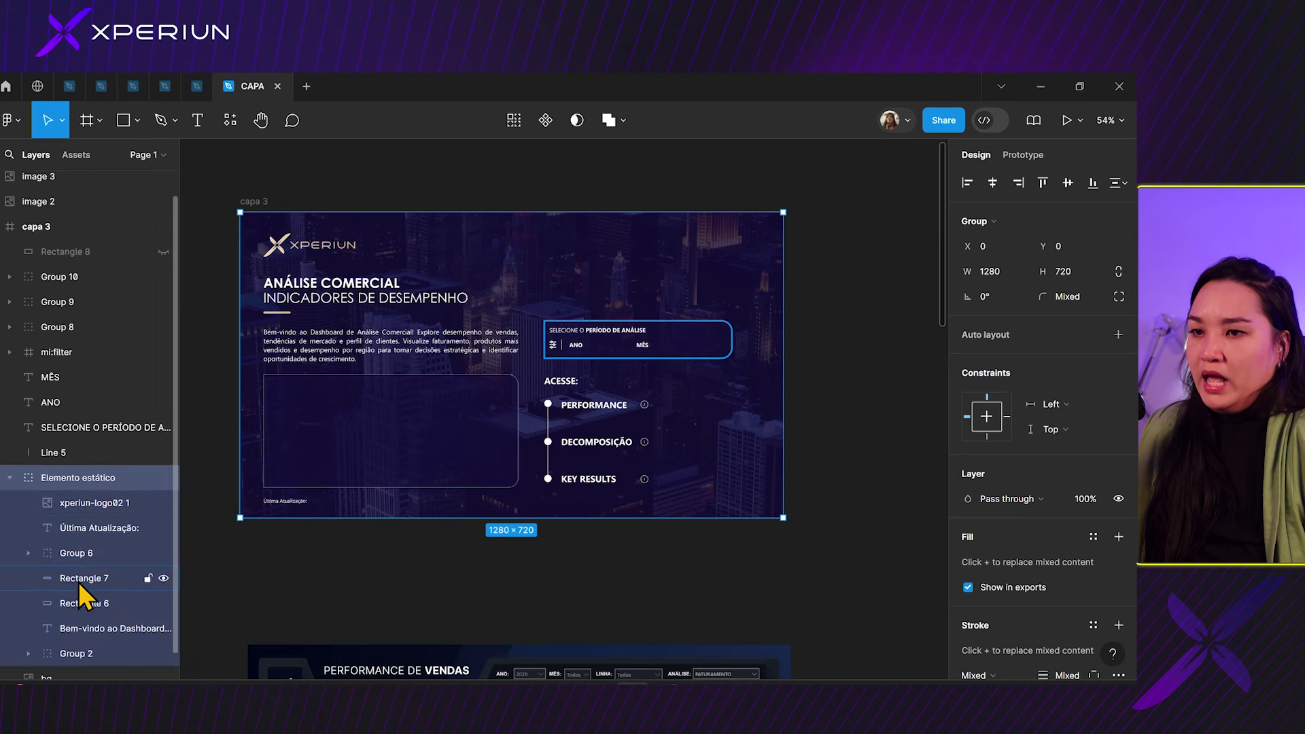
pyautogui.click(65, 668)
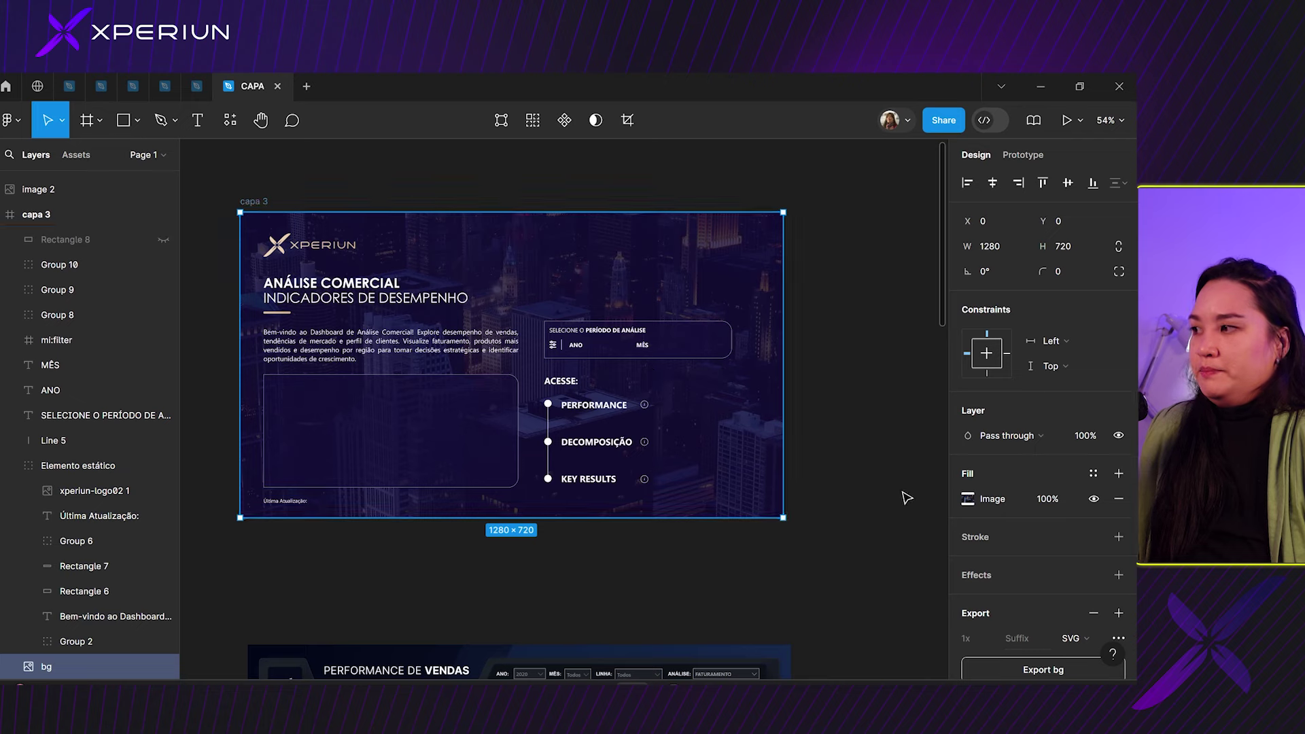
pyautogui.click(967, 499)
pyautogui.moveTo(676, 241)
pyautogui.mouseDown()
pyautogui.moveTo(598, 367)
pyautogui.moveTo(622, 517)
pyautogui.mouseUp()
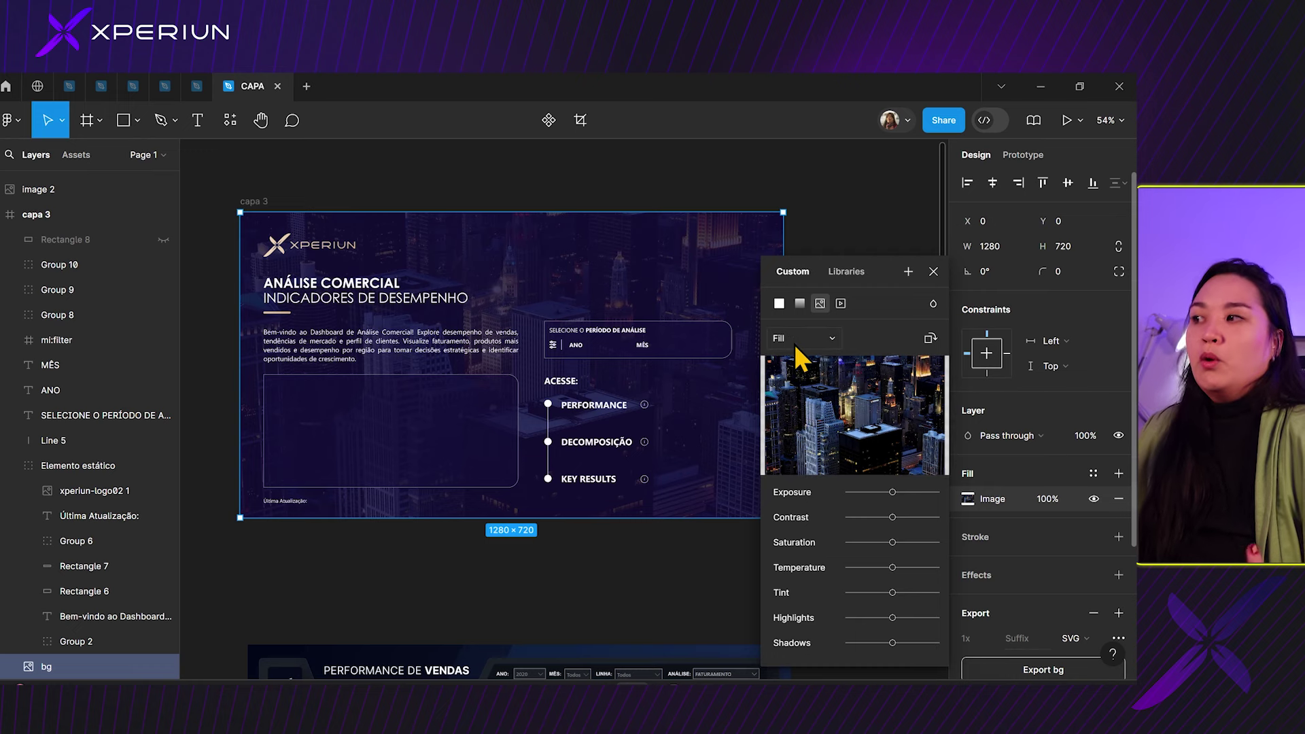
# - Inspect the properties of Rectangle 6 and the selection colours of the capa 3 frame
pyautogui.click(85, 592)
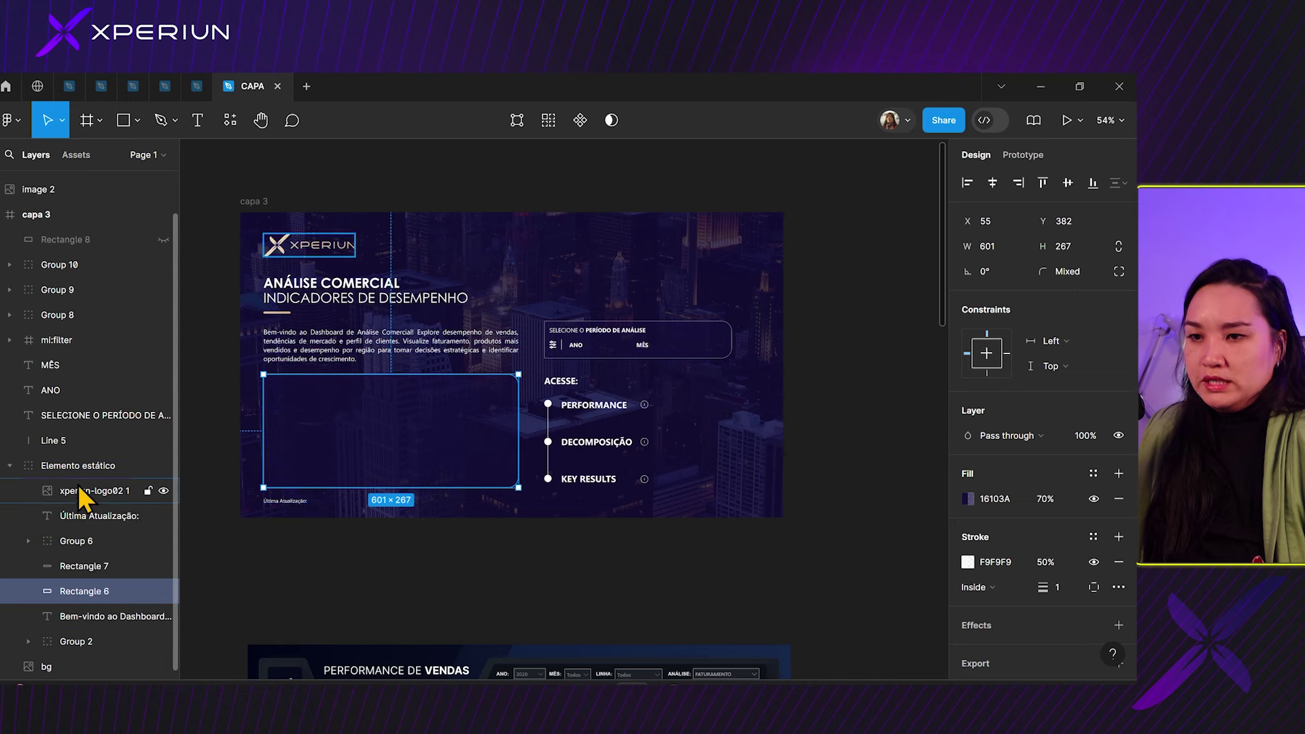
pyautogui.click(393, 233)
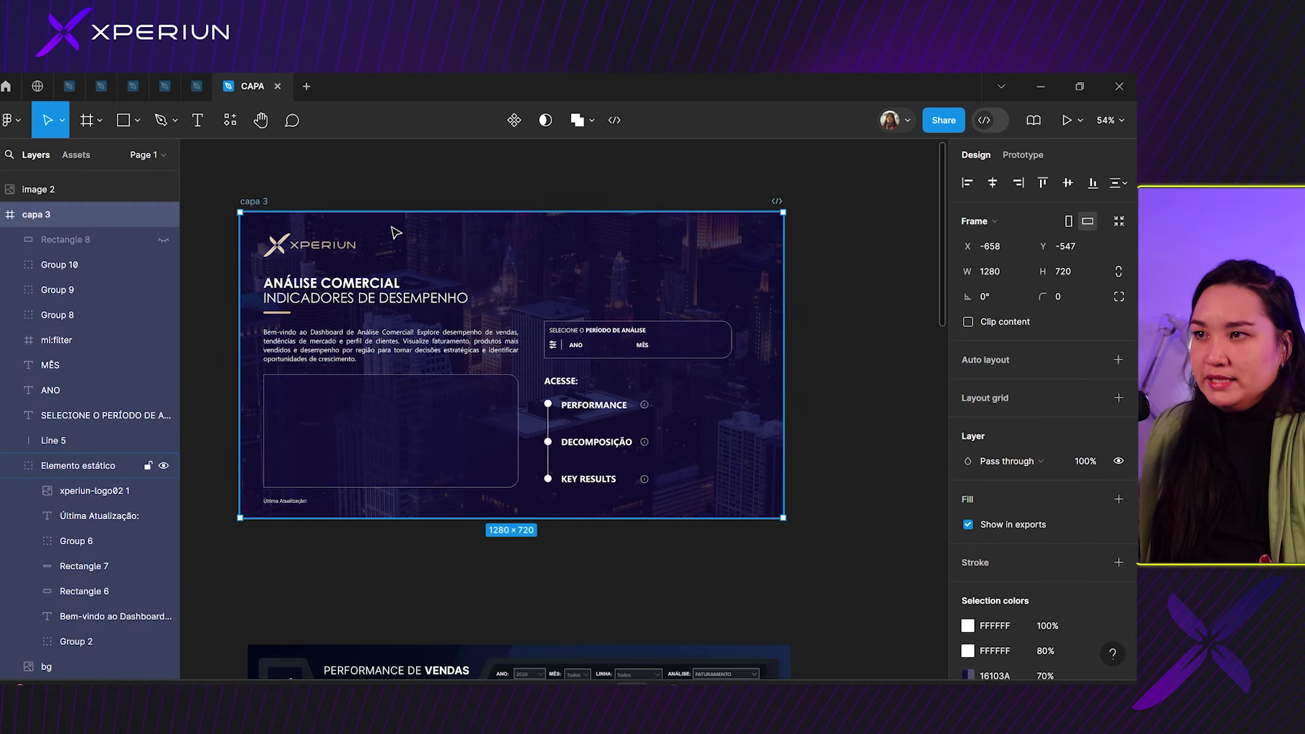
pyautogui.scroll(-1, 396, 228)
pyautogui.scroll(-1, 527, 247)
pyautogui.scroll(-2, 985, 562)
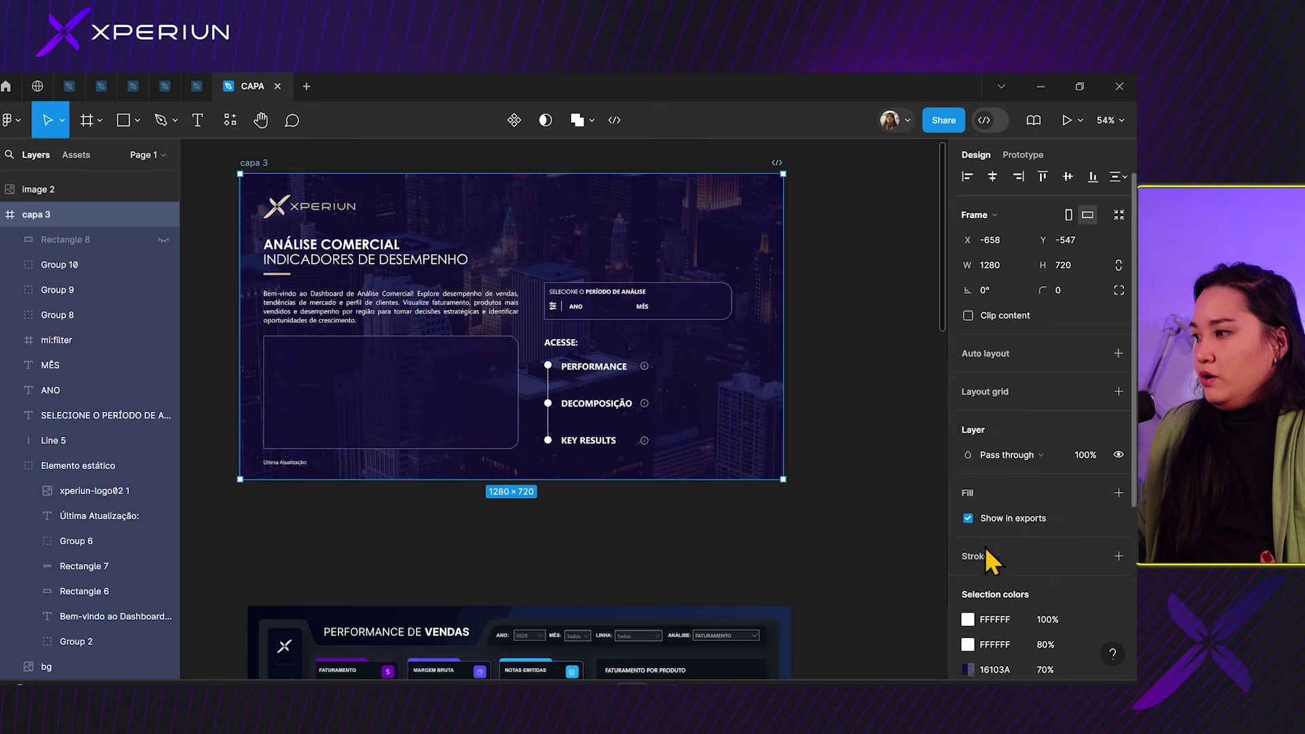
pyautogui.scroll(1, 476, 231)
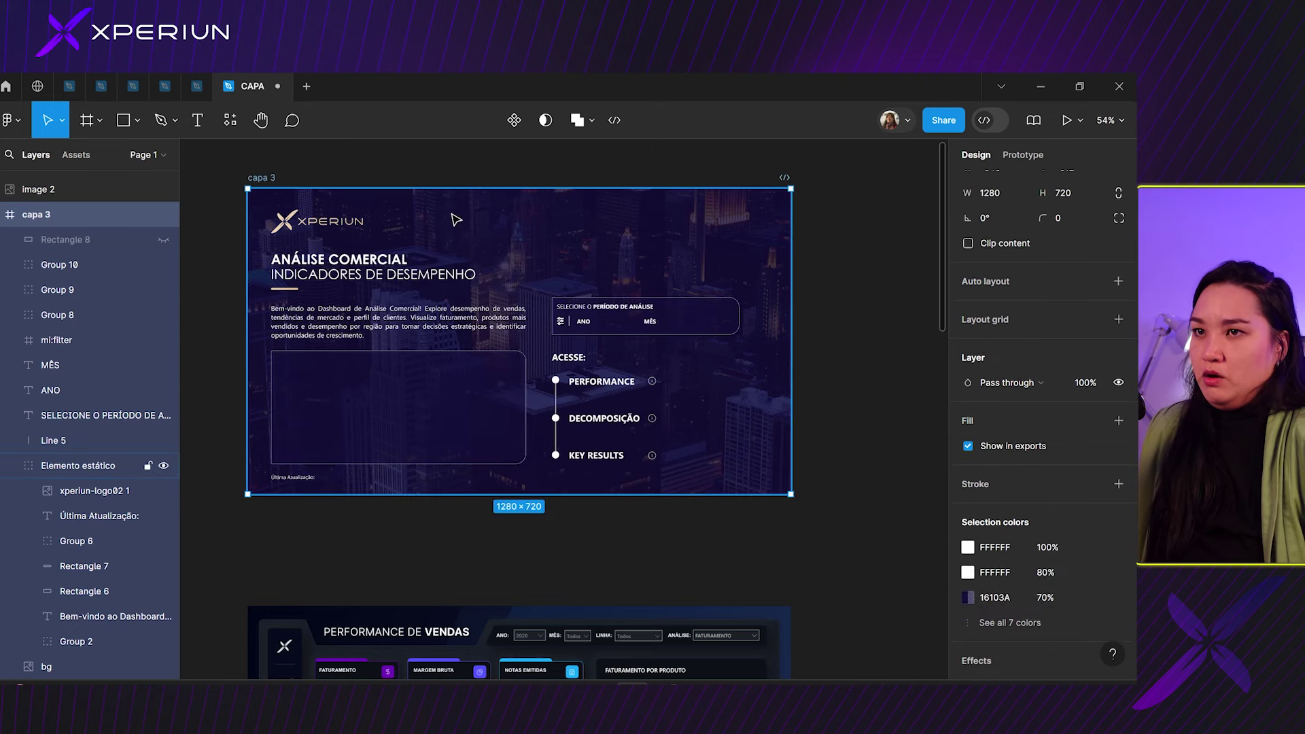
# - Select Rectangle 5 inside Group 2, hide it to compare the background without the overlay, and show it again
pyautogui.click(507, 239)
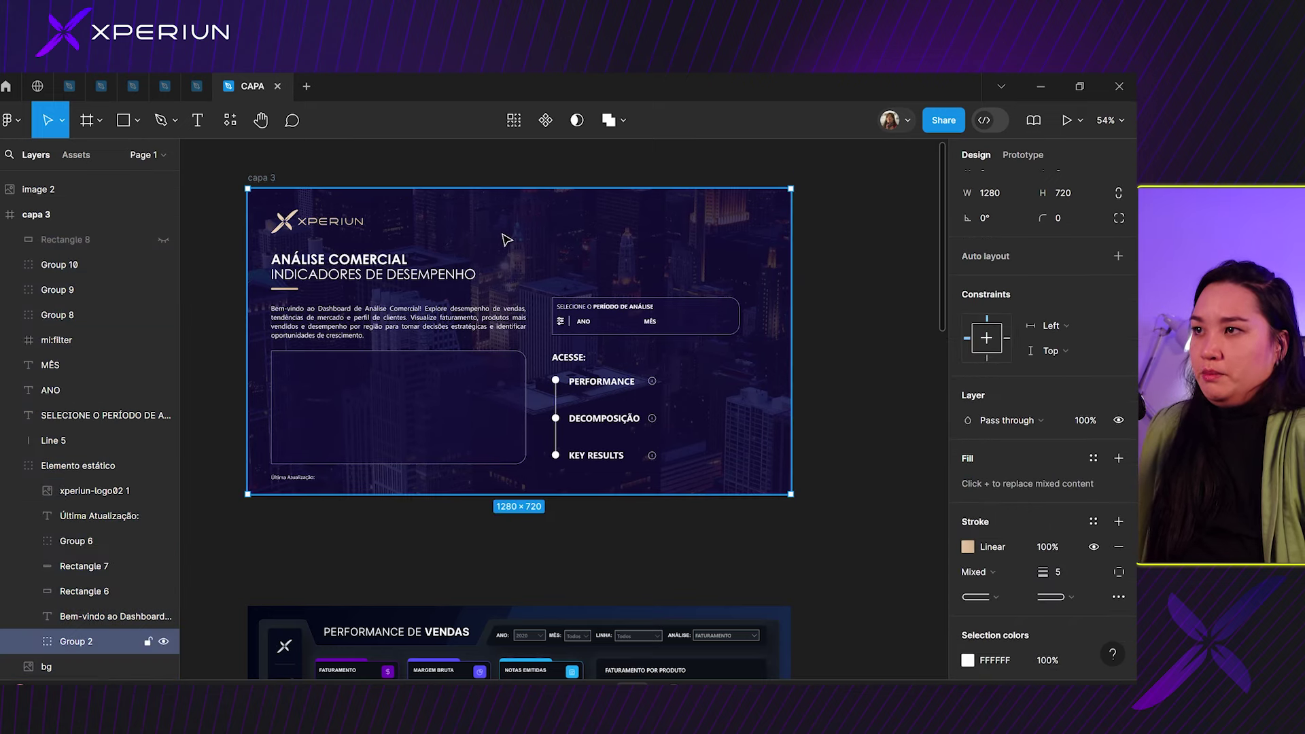
pyautogui.click(28, 640)
pyautogui.scroll(-1, 47, 598)
pyautogui.click(102, 645)
pyautogui.hotkey('ctrl', '\\')
pyautogui.hotkey('shift', '2')
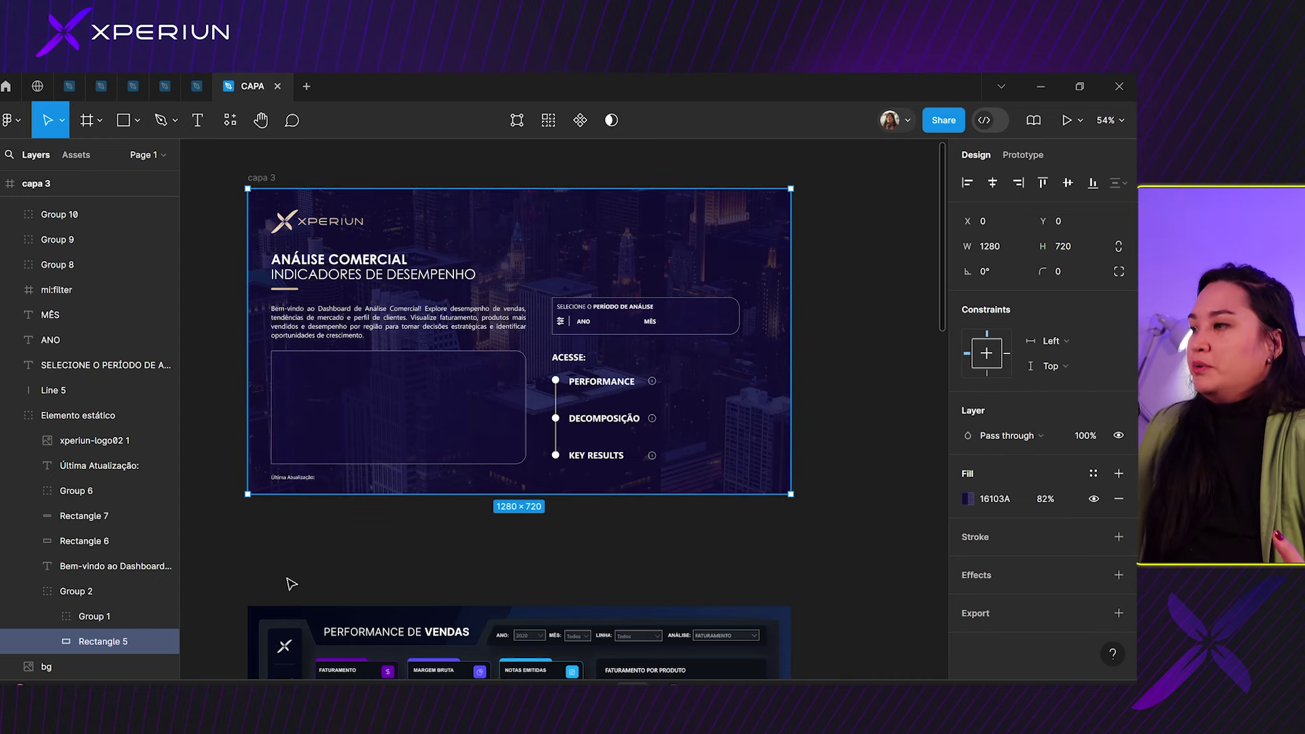
pyautogui.click(162, 641)
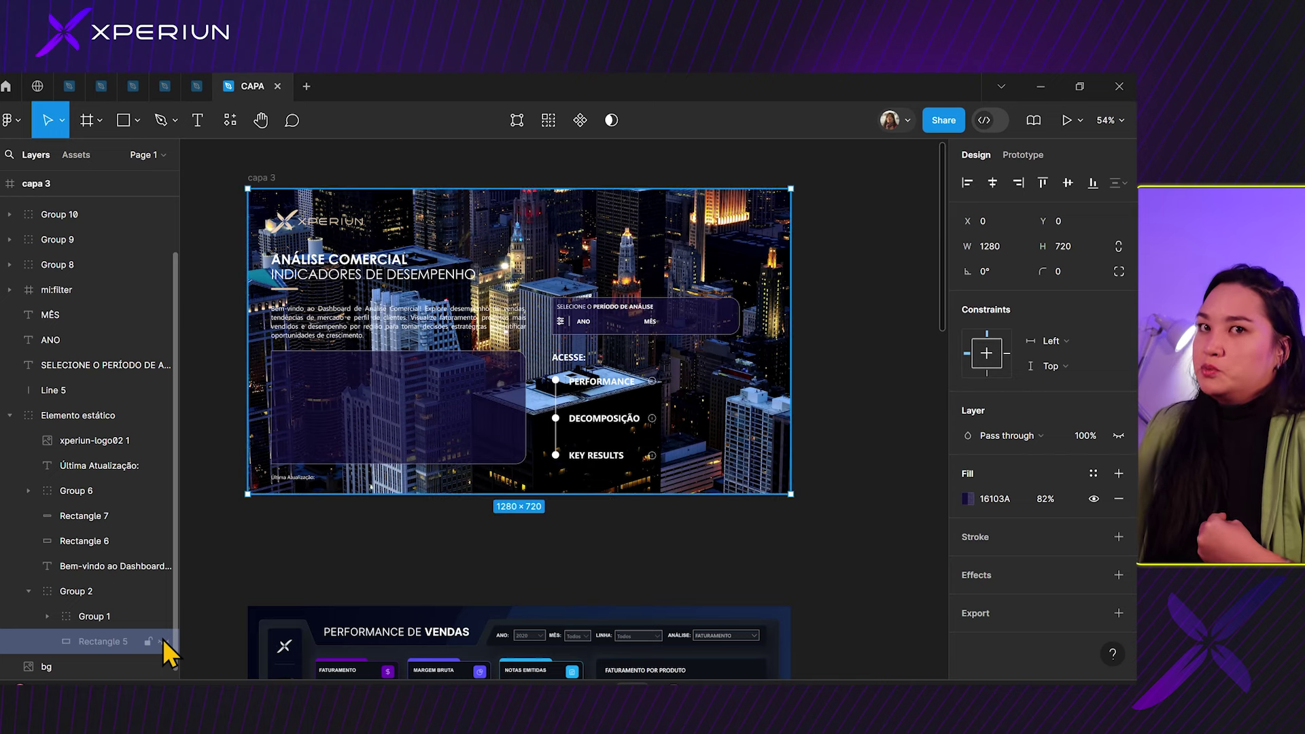
pyautogui.click(162, 641)
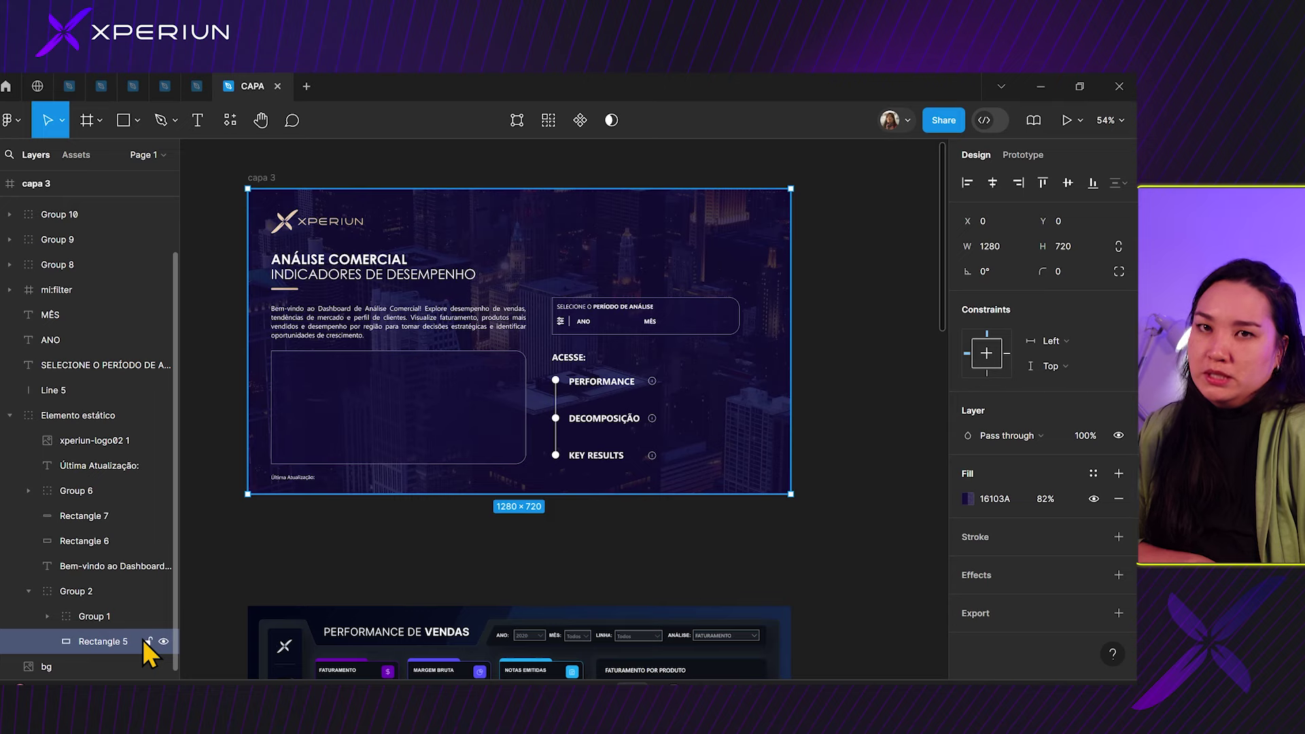
# - Select the title group with its accent line inside the capa 3 frame and examine it up close
pyautogui.scroll(2, 340, 272)
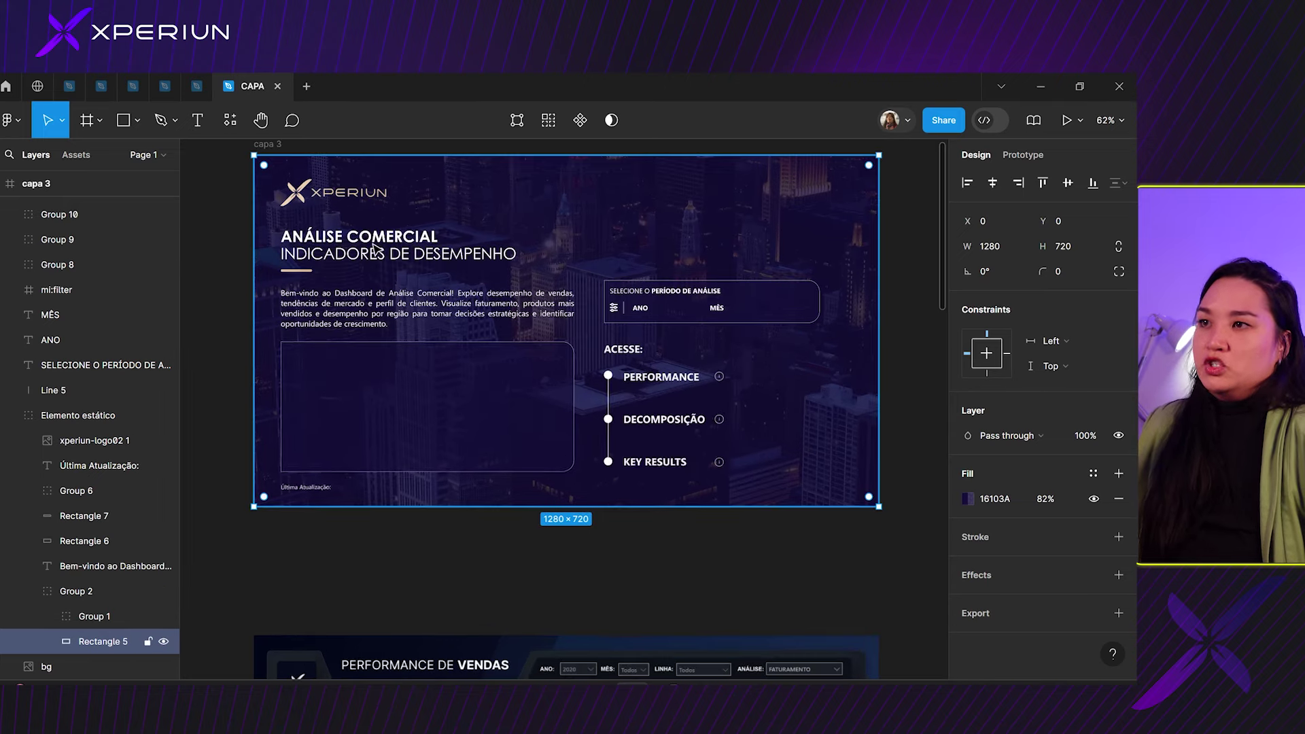
pyautogui.click(333, 192)
pyautogui.scroll(4, 372, 252)
pyautogui.click(235, 285)
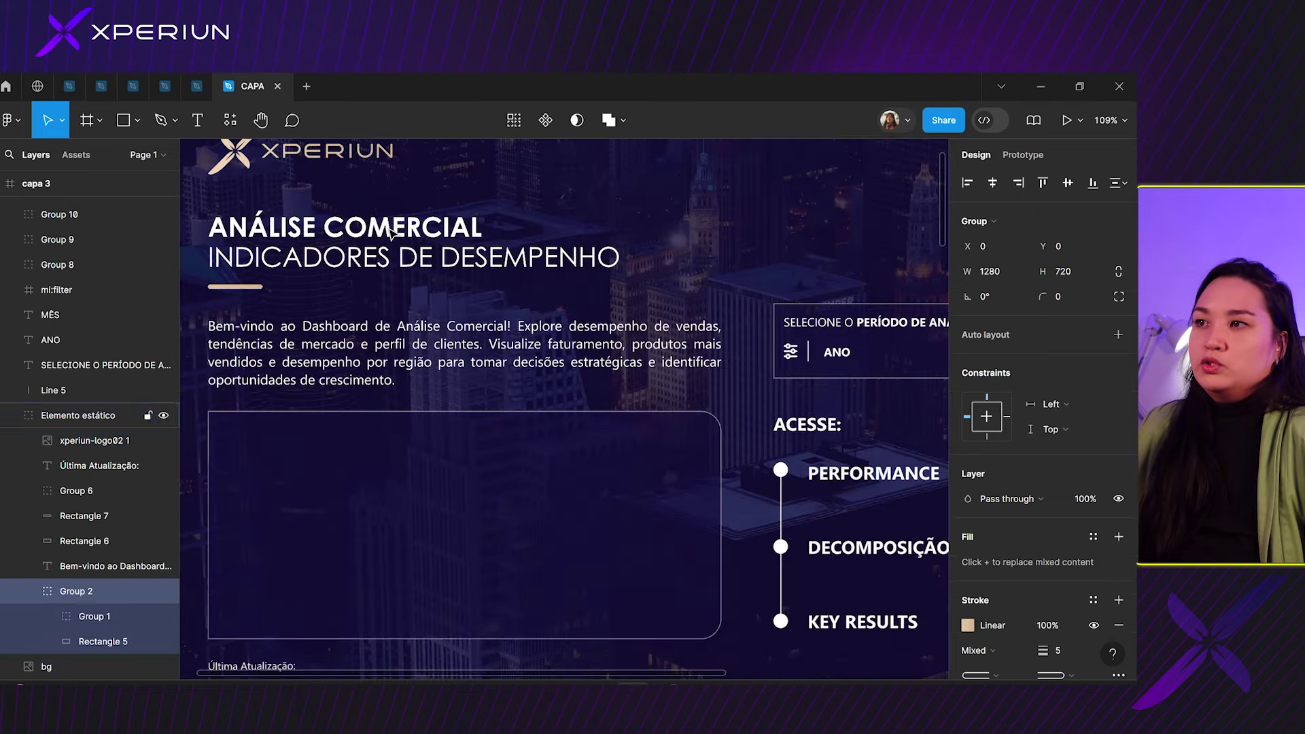
pyautogui.scroll(3, 234, 284)
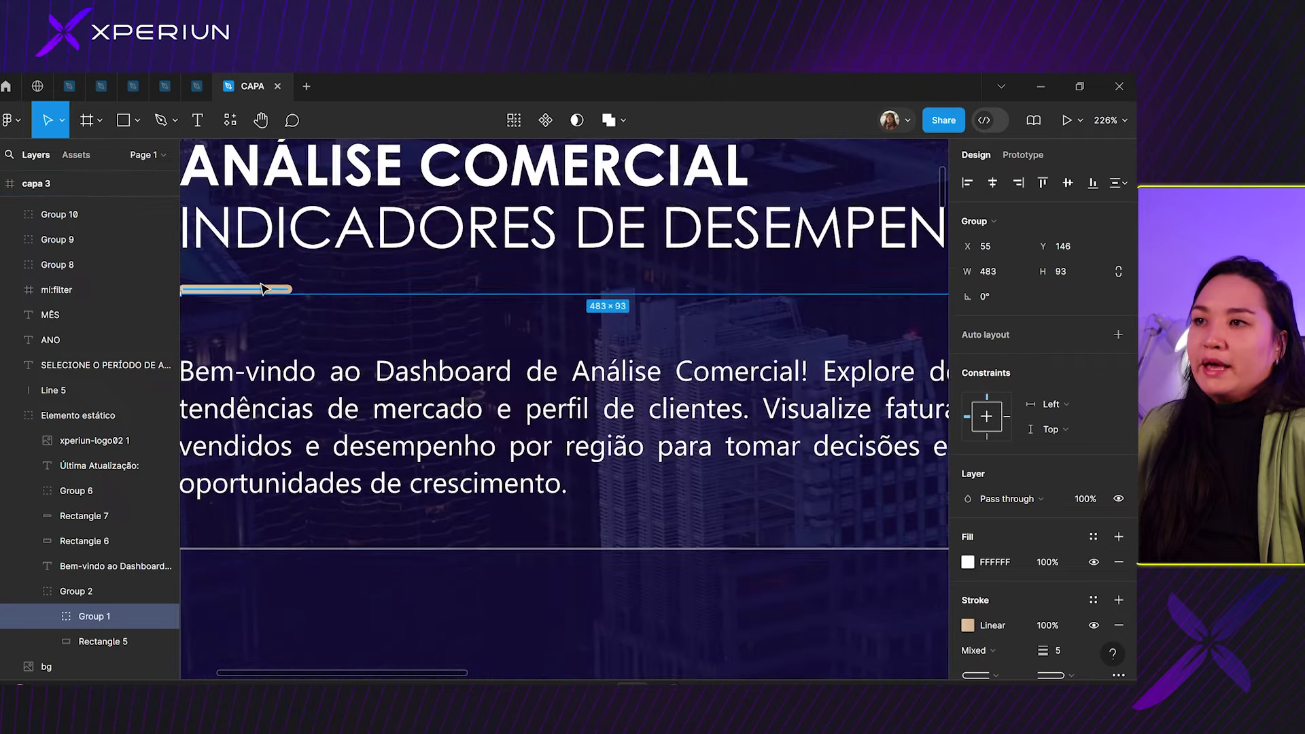
pyautogui.scroll(2, 299, 182)
pyautogui.scroll(-3, 247, 239)
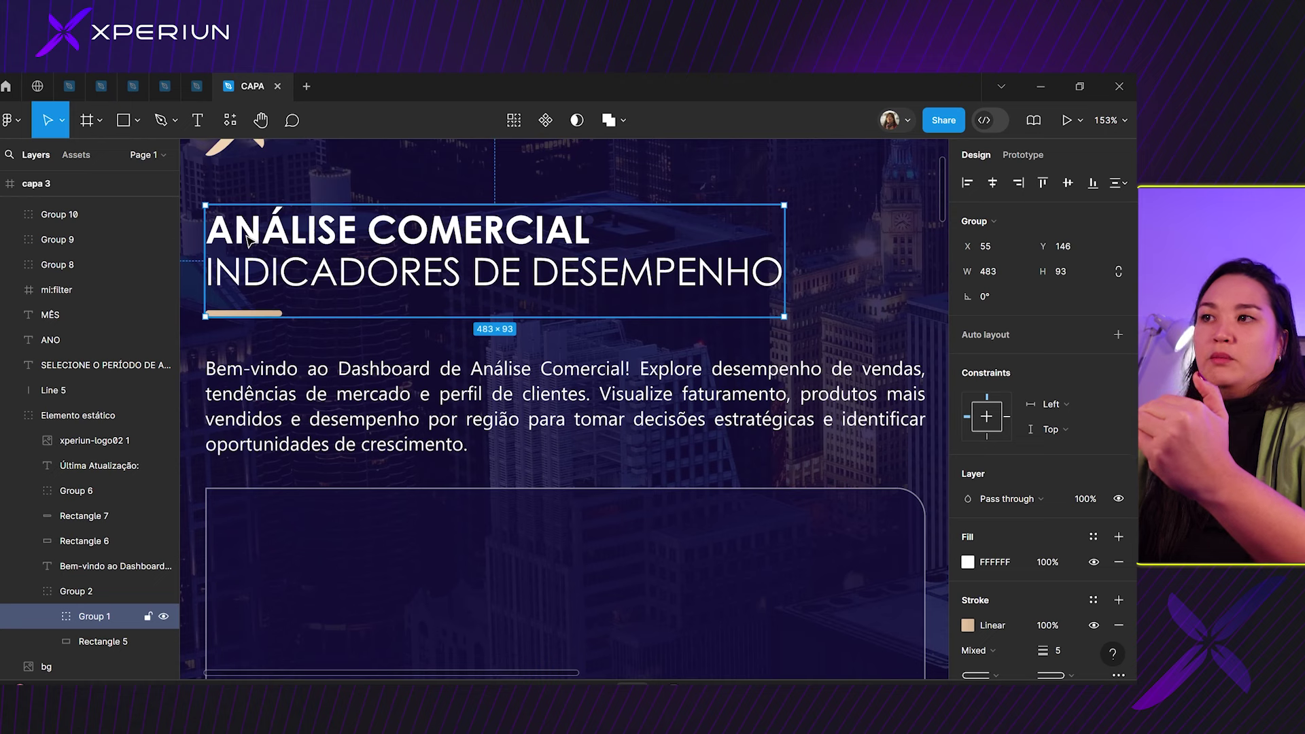
pyautogui.scroll(2, 247, 240)
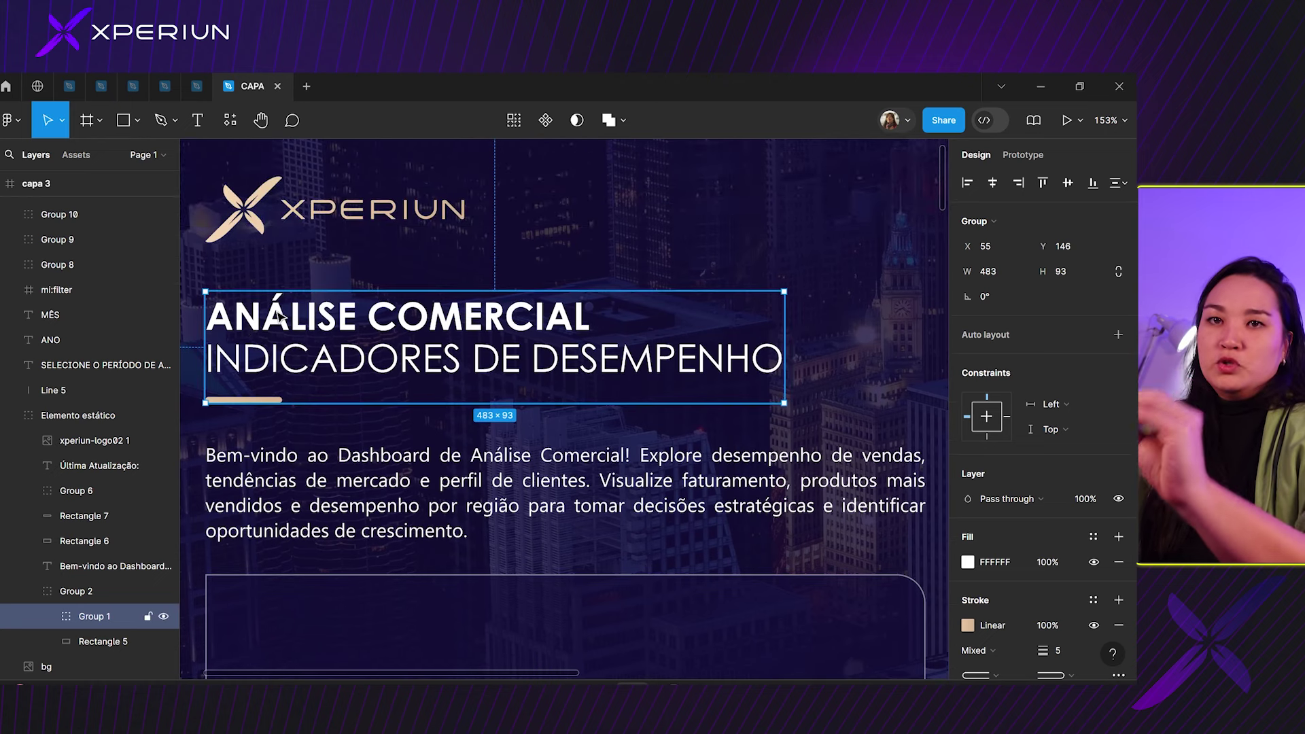
# - Inspect the properties of the welcome paragraph and of the chart placeholder rectangle below it
pyautogui.click(293, 457)
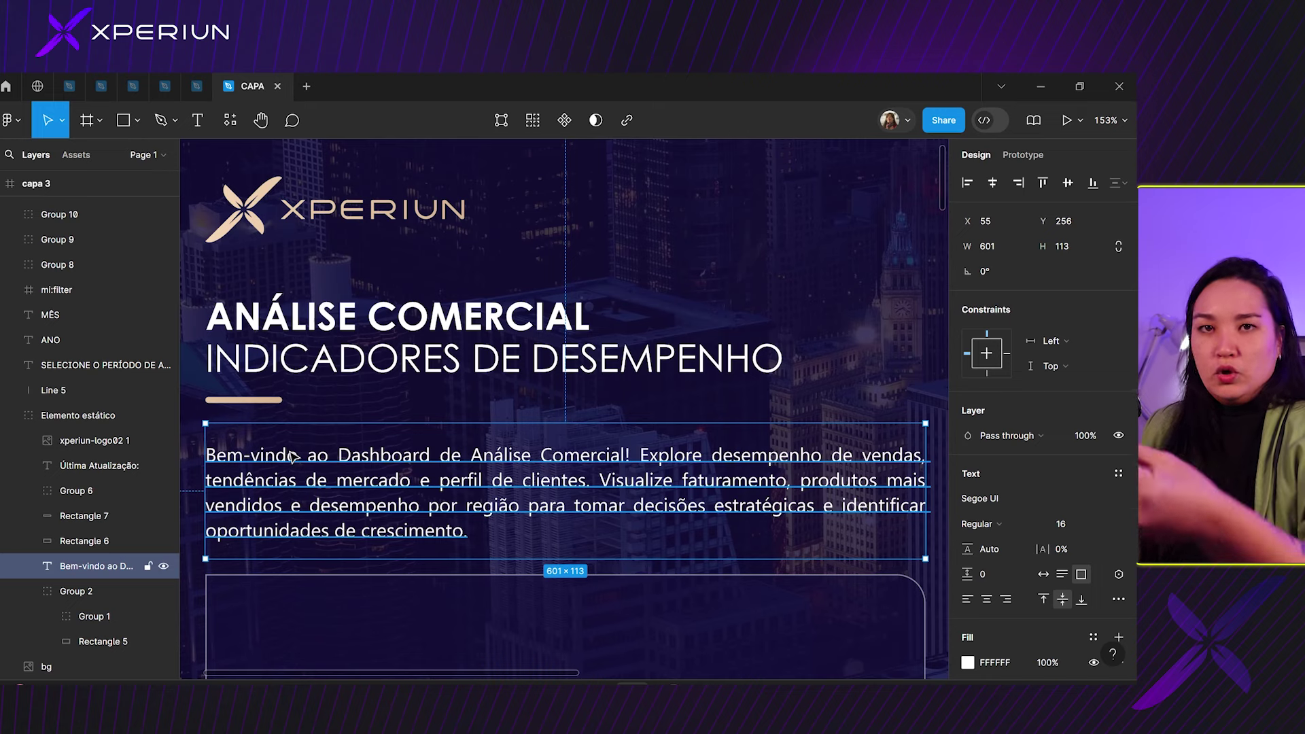
pyautogui.scroll(-1, 292, 457)
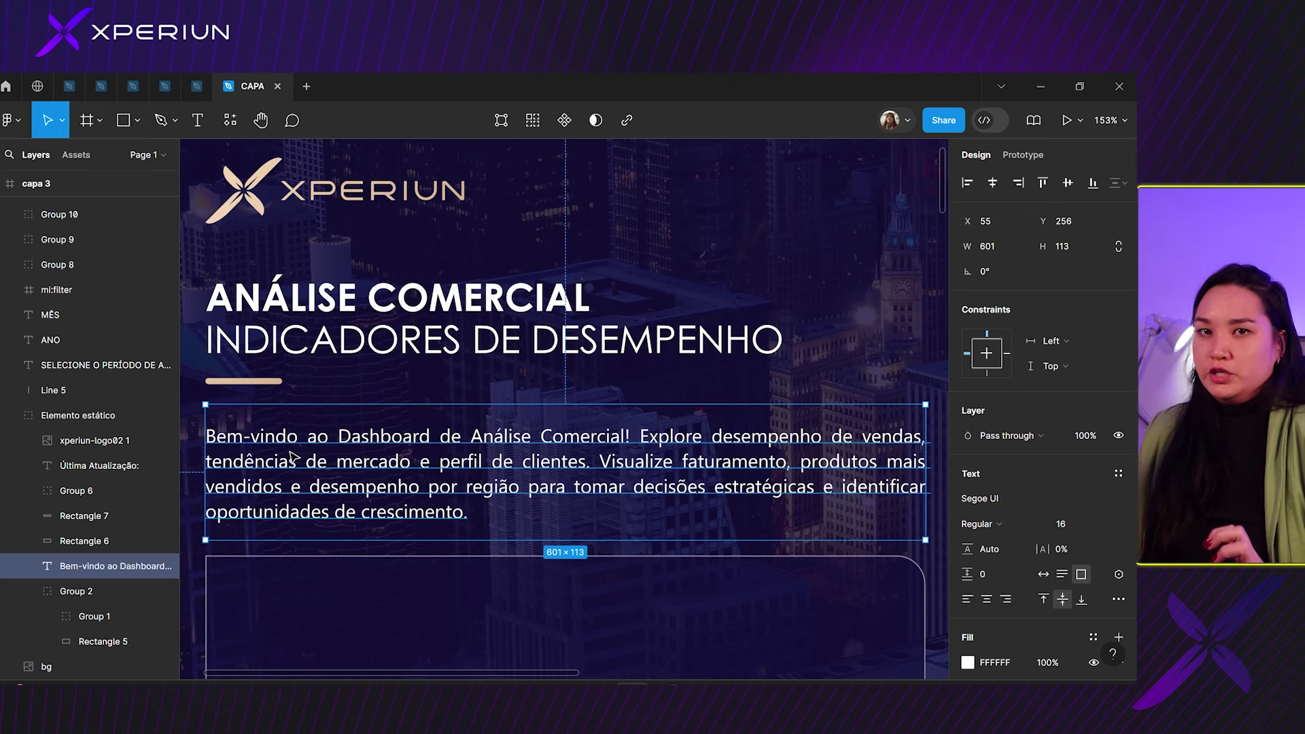
pyautogui.scroll(-4, 396, 319)
pyautogui.scroll(-3, 437, 364)
pyautogui.scroll(4, 410, 341)
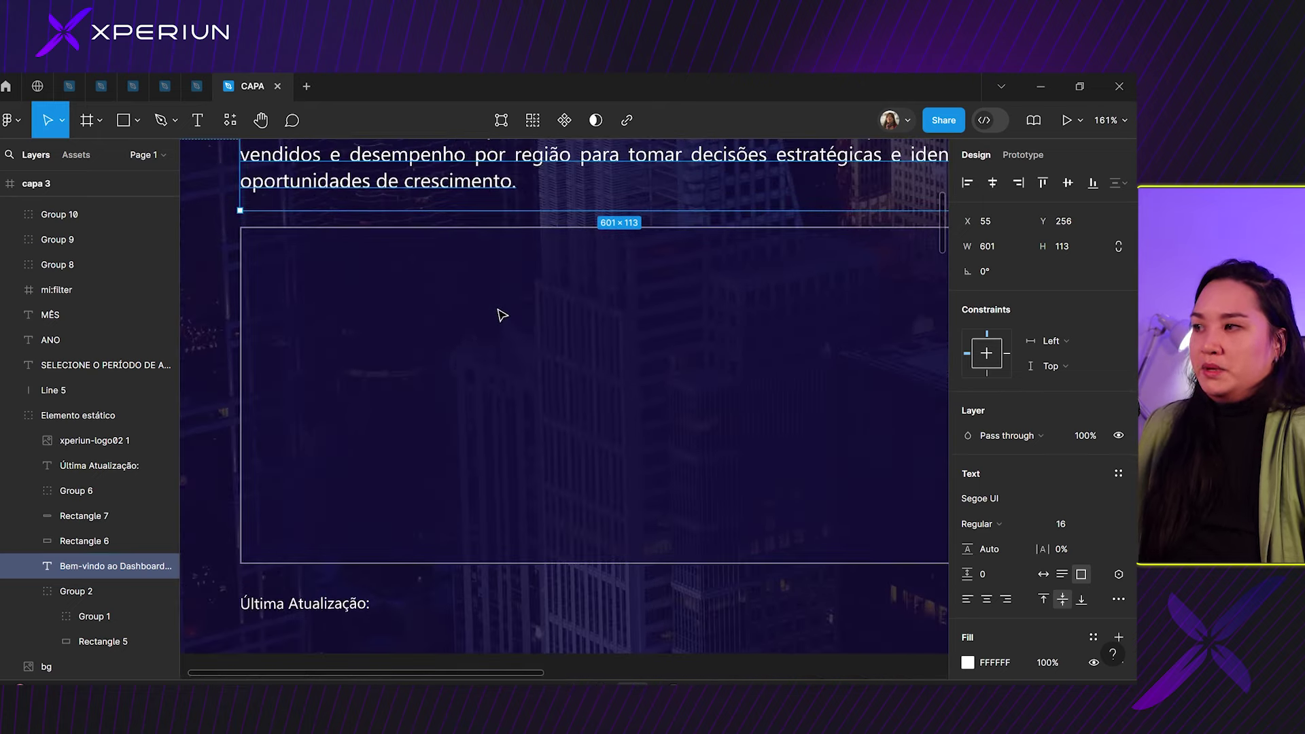
pyautogui.click(502, 315)
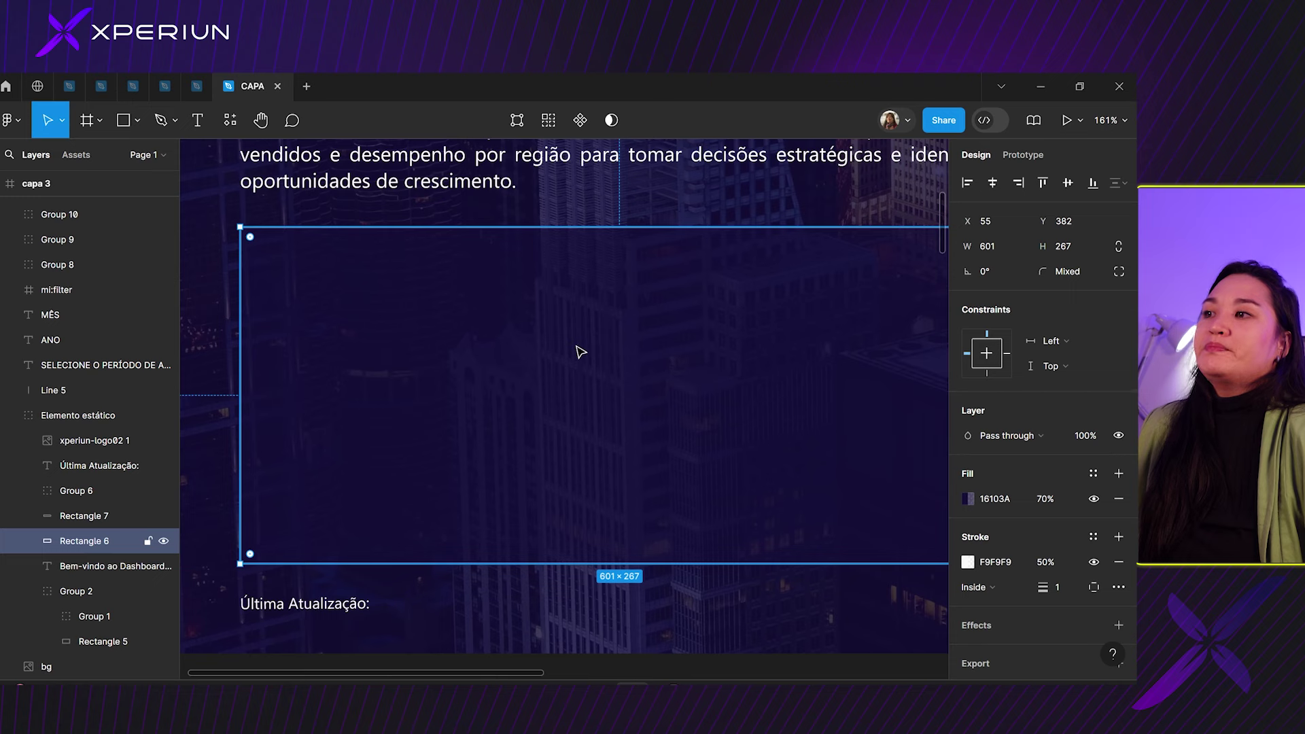
pyautogui.press('Escape')
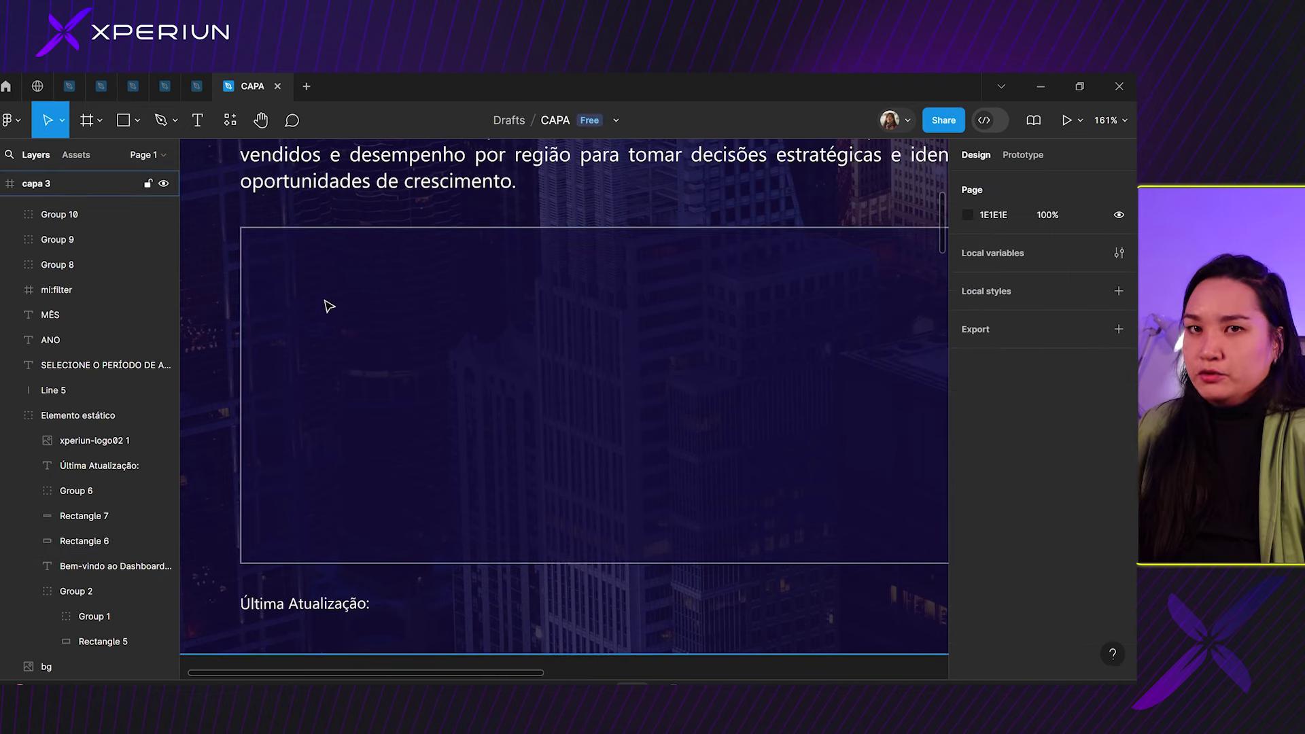
# - Inspect the text properties of the Última Atualização label below the chart placeholder, then deselect it
pyautogui.click(343, 609)
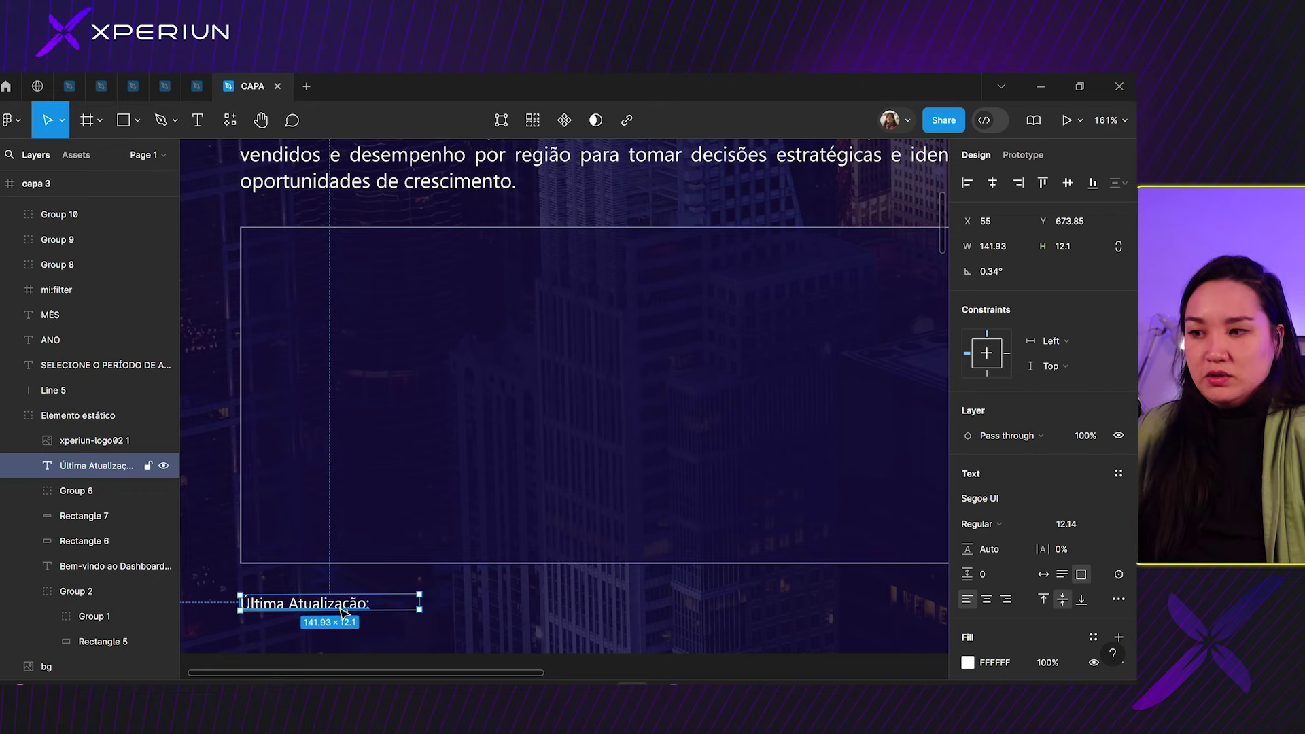
pyautogui.scroll(-5, 343, 612)
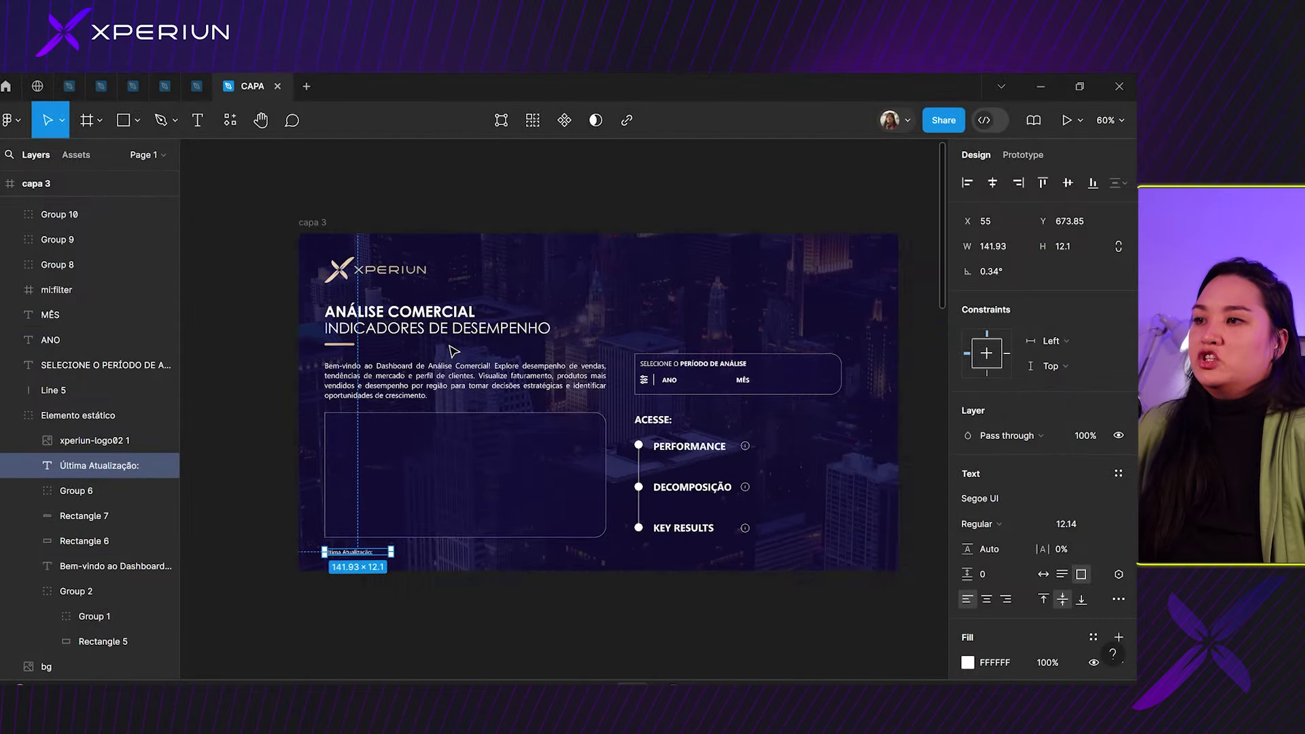
pyautogui.scroll(-2, 530, 353)
pyautogui.press('Escape')
# - Inspect the SELECIONE O PERÍODO DE ANÁLISE heading and the filter icon in the period selection box
pyautogui.hscroll(3, 611, 357)
pyautogui.scroll(5, 616, 313)
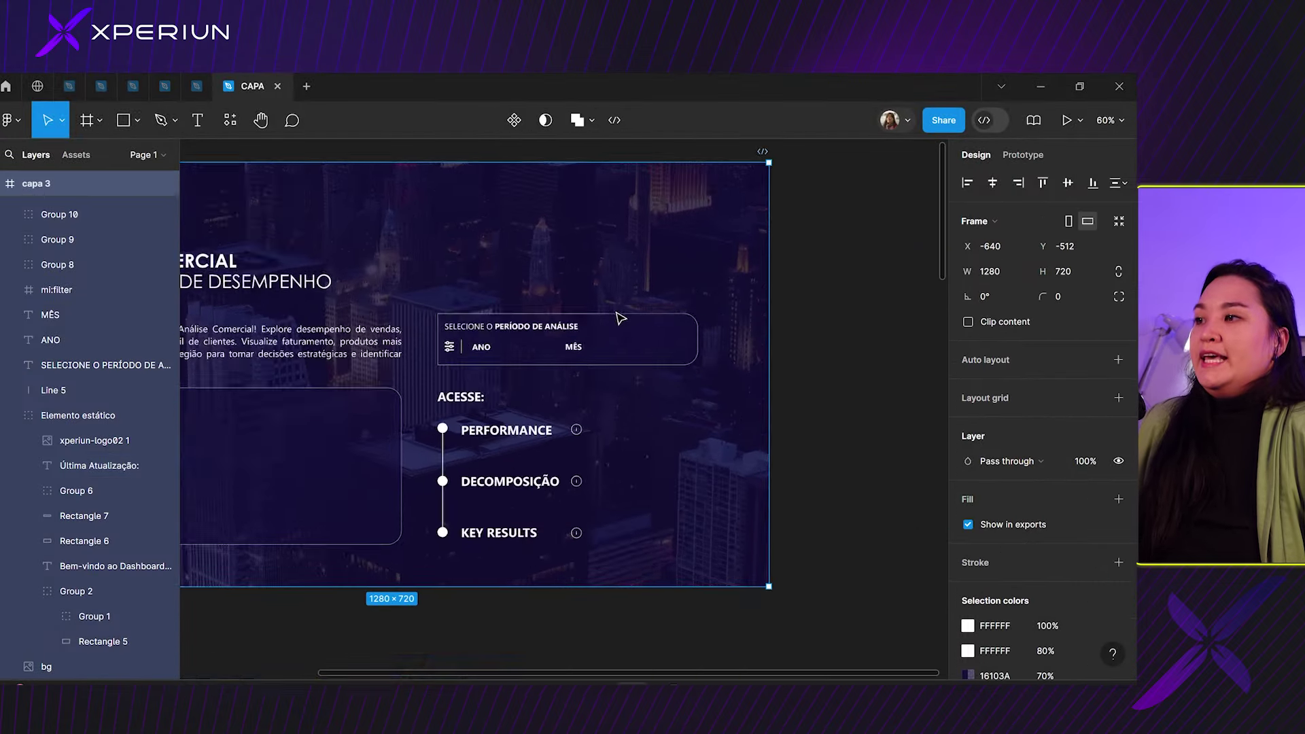
pyautogui.click(374, 346)
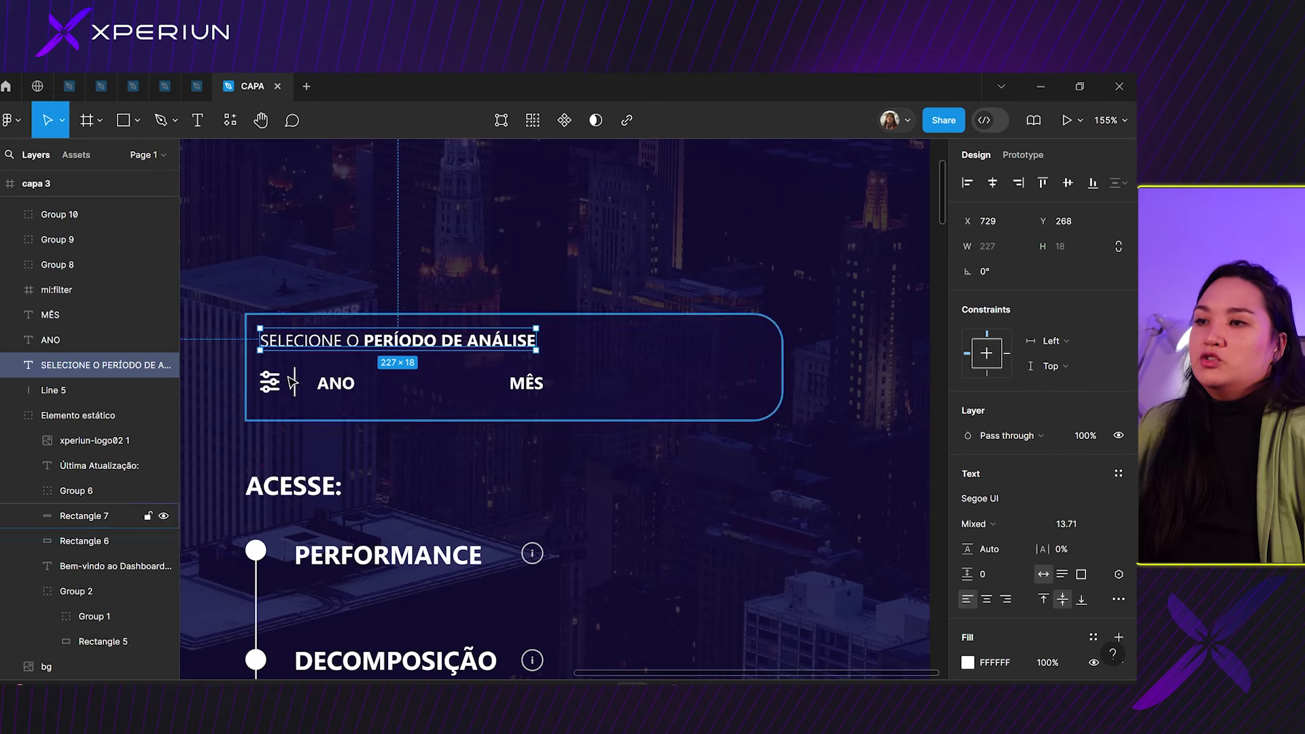
pyautogui.scroll(3, 277, 380)
pyautogui.click(267, 391)
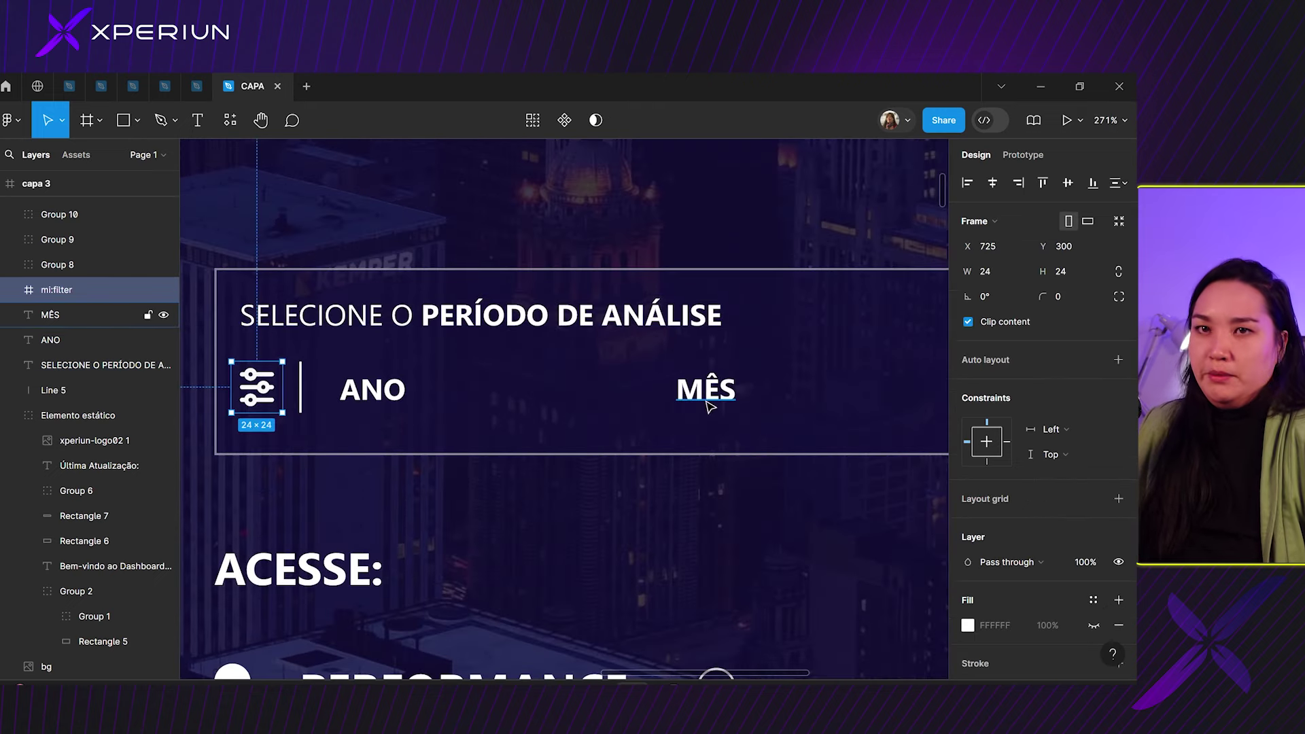
pyautogui.scroll(-1, 690, 400)
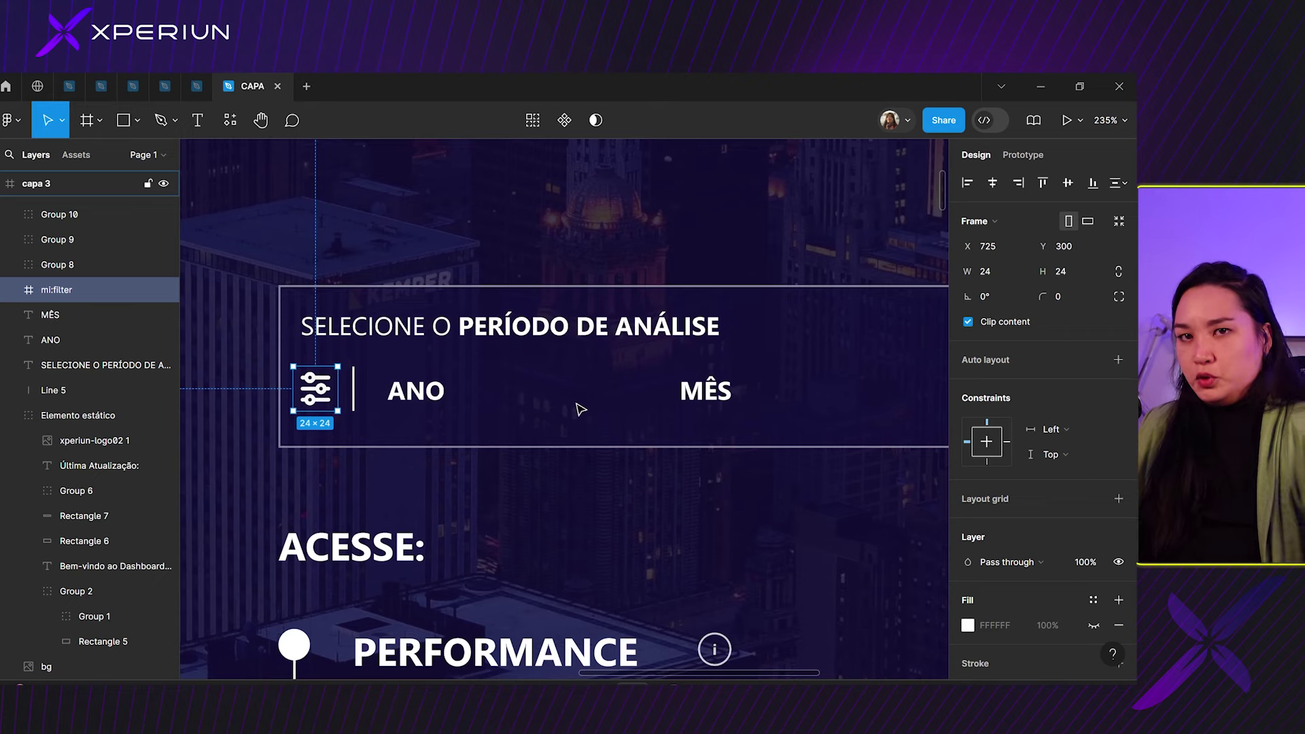
# - Examine the ACESSE navigation list with its PERFORMANCE, DECOMPOSIÇÃO and KEY RESULTS entries and information icons
pyautogui.scroll(-5, 580, 409)
pyautogui.scroll(-1, 509, 387)
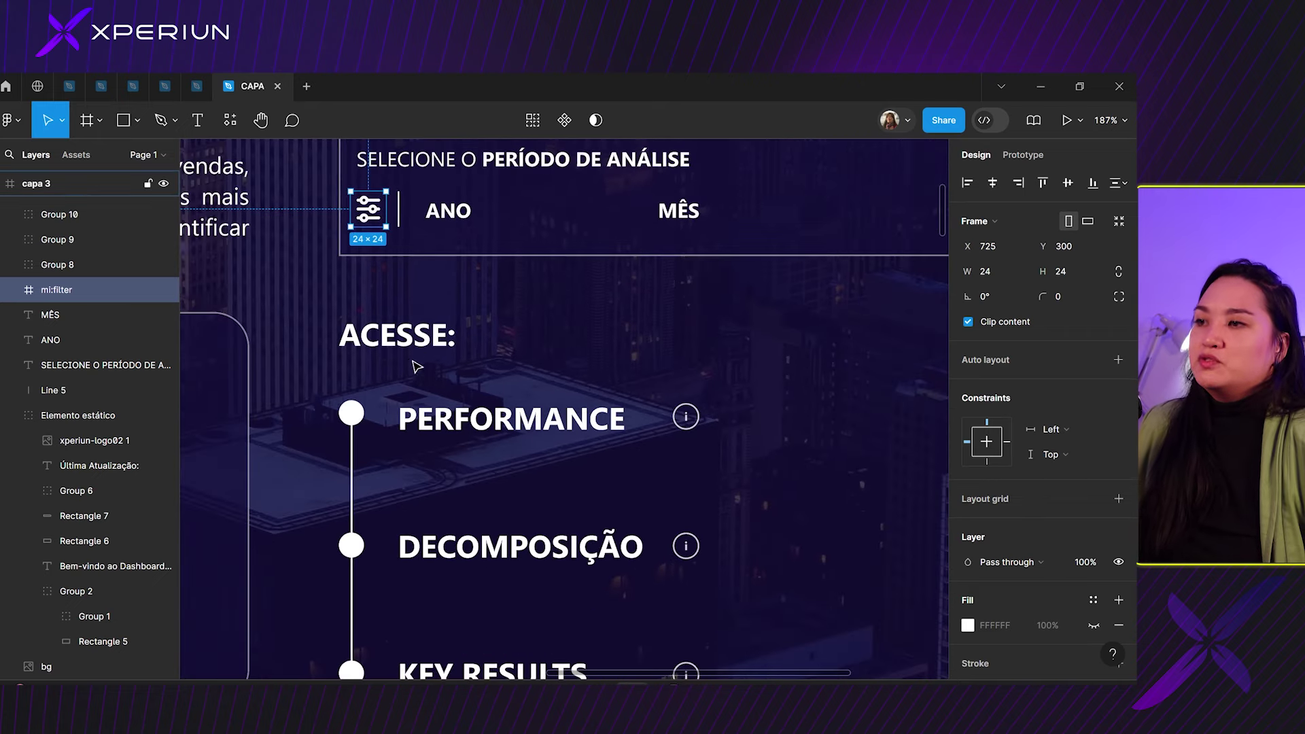
pyautogui.scroll(-1, 478, 544)
pyautogui.scroll(-2, 478, 544)
pyautogui.scroll(-3, 516, 380)
pyautogui.hscroll(3, 516, 381)
pyautogui.scroll(5, 578, 340)
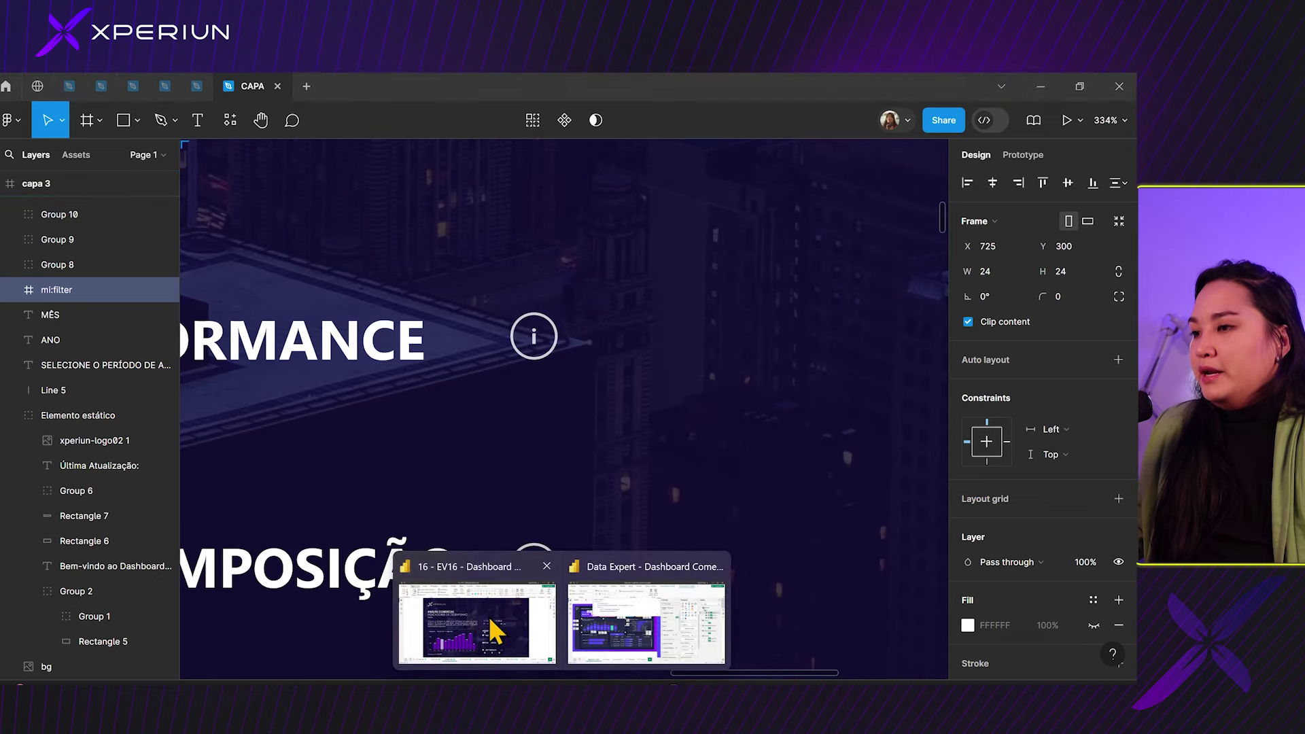
# - Switch to the Dashboard Vendas report in Power BI and examine the ANO and MÊS slicers and the information buttons
pyautogui.click(496, 620)
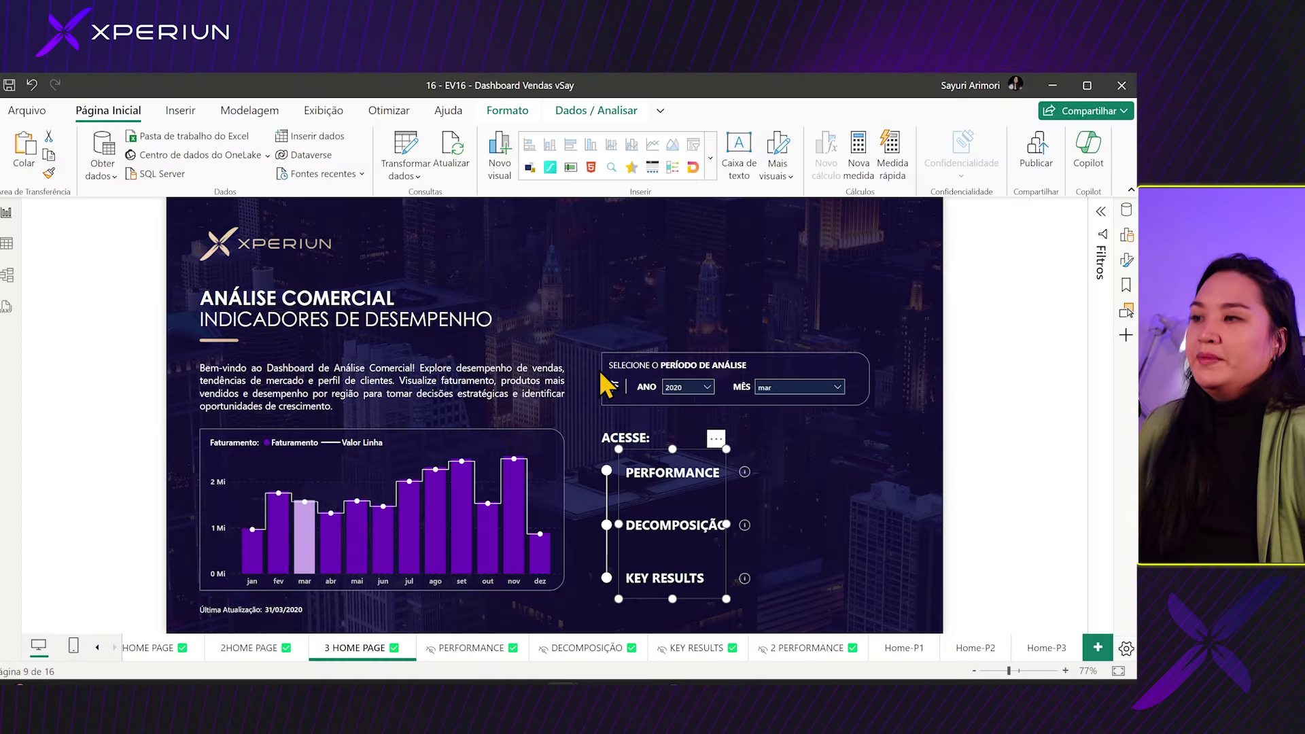
pyautogui.click(664, 384)
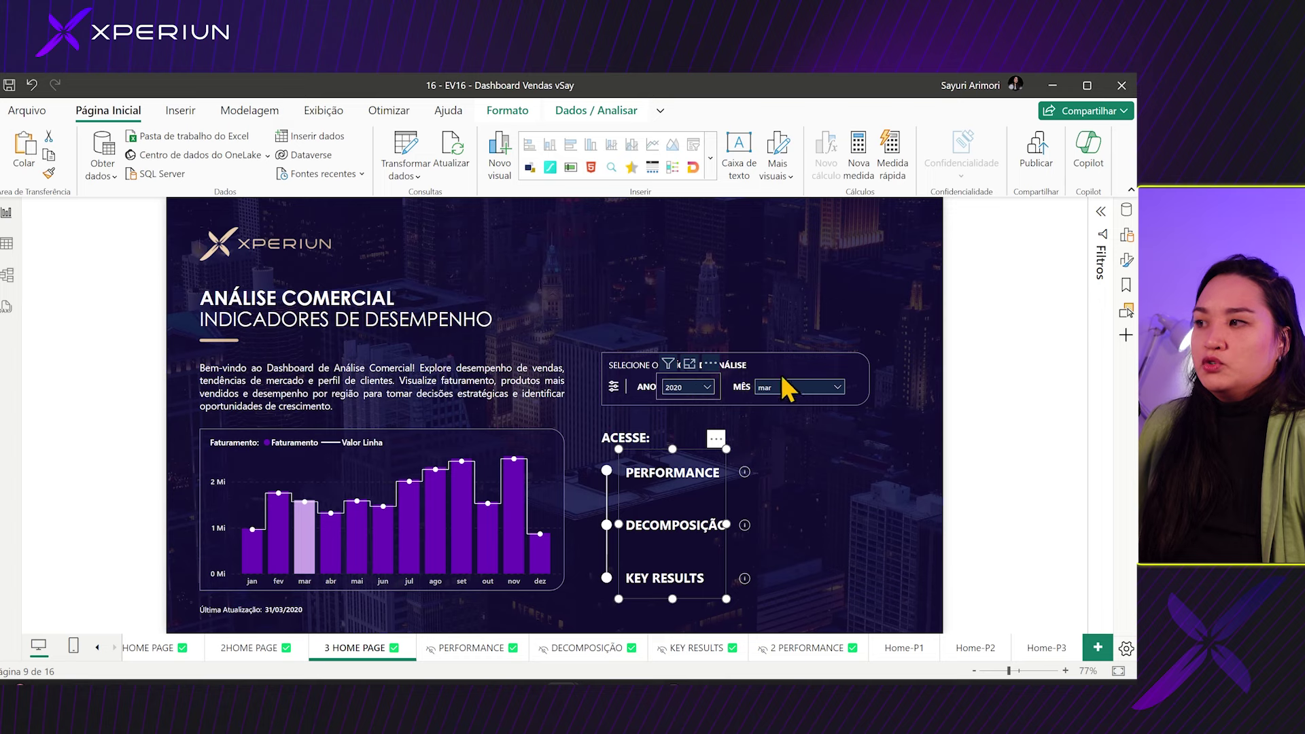
pyautogui.click(923, 393)
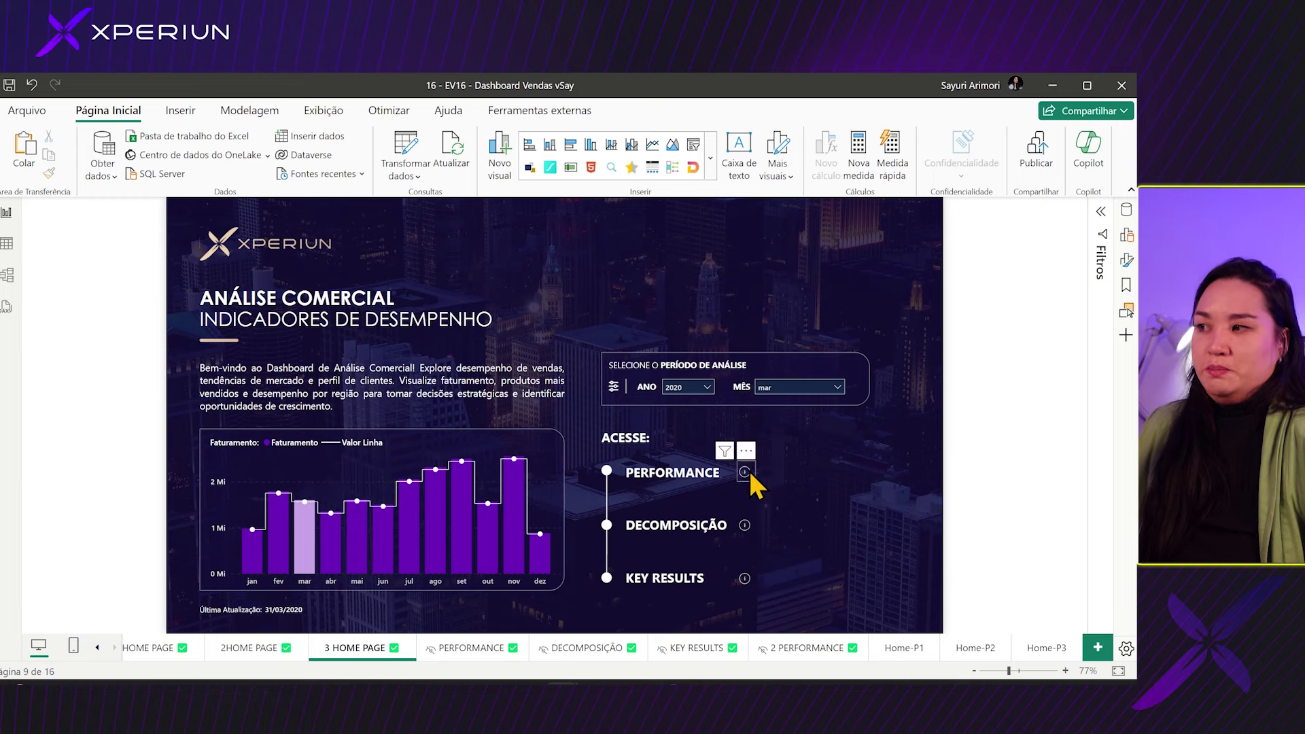
pyautogui.moveTo(666, 451)
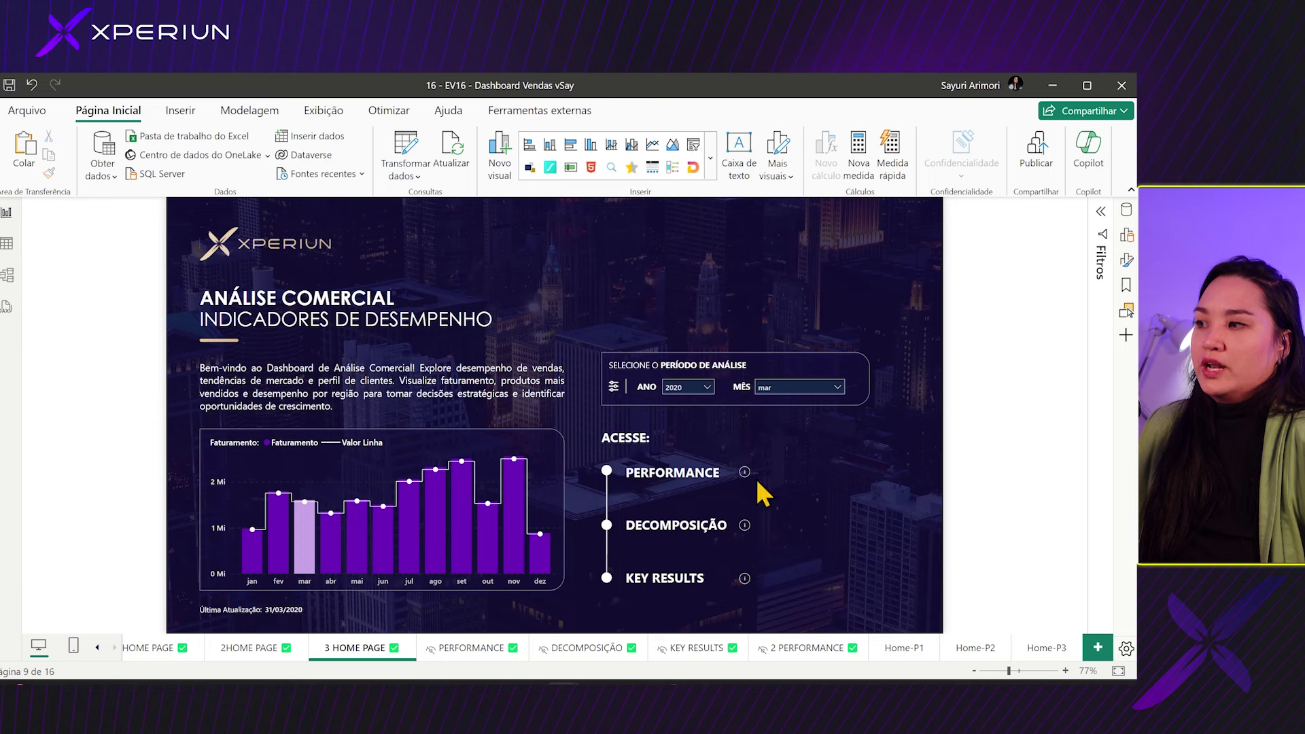
# - Insert an Informações button and place it in the empty area above the period selection box
pyautogui.click(180, 111)
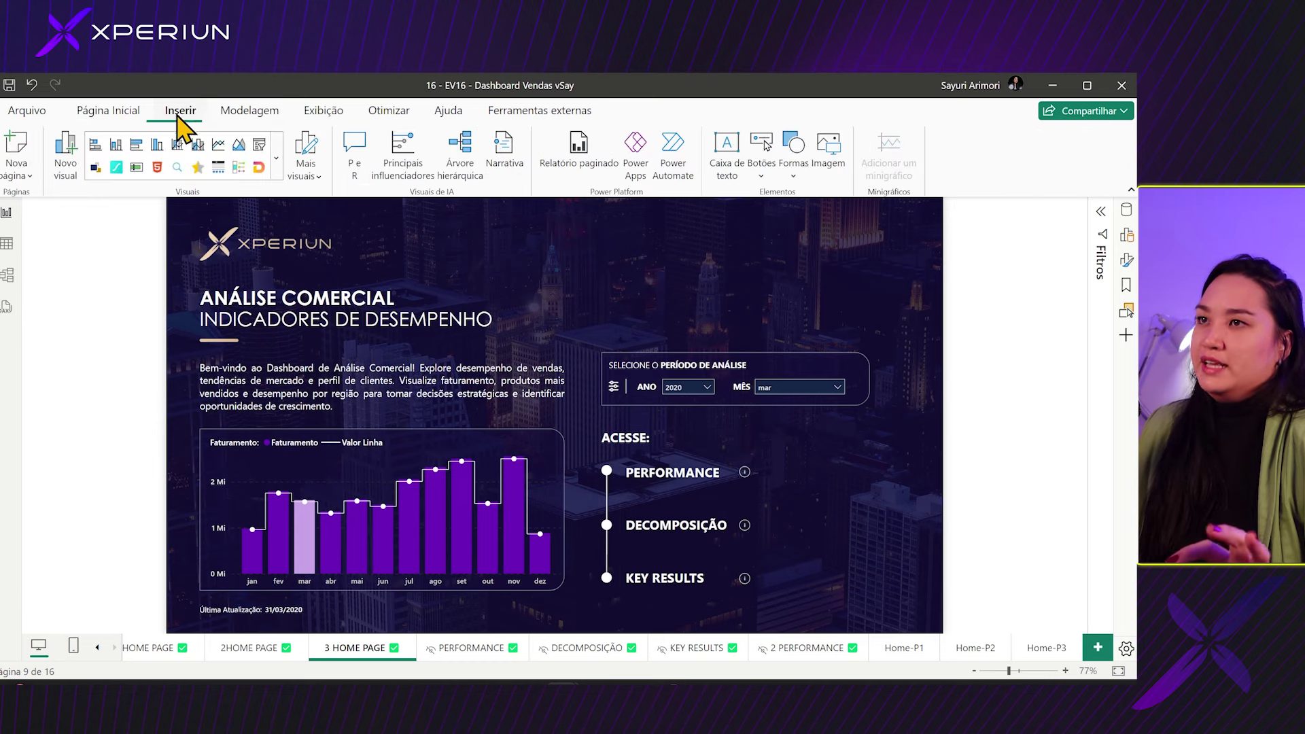
pyautogui.click(766, 178)
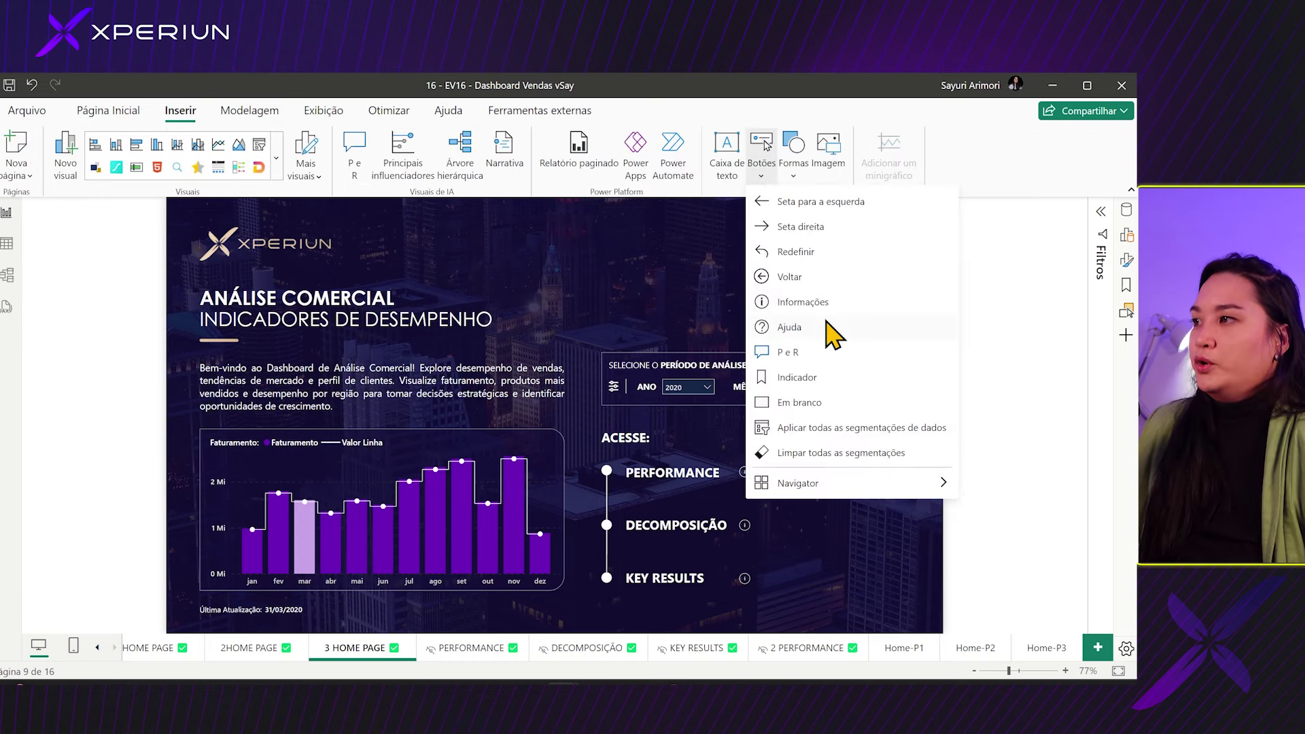
pyautogui.click(806, 300)
pyautogui.moveTo(195, 216); pyautogui.dragTo(910, 320)
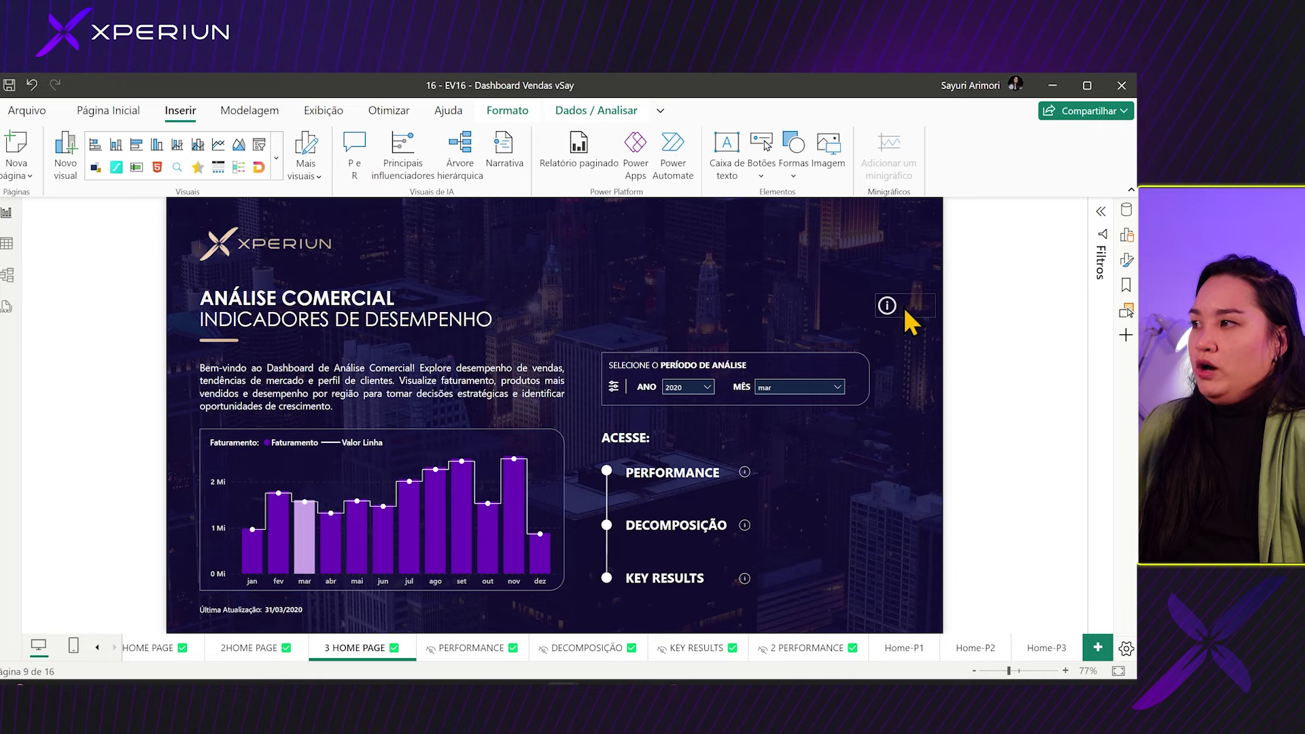
pyautogui.scroll(5, 876, 312)
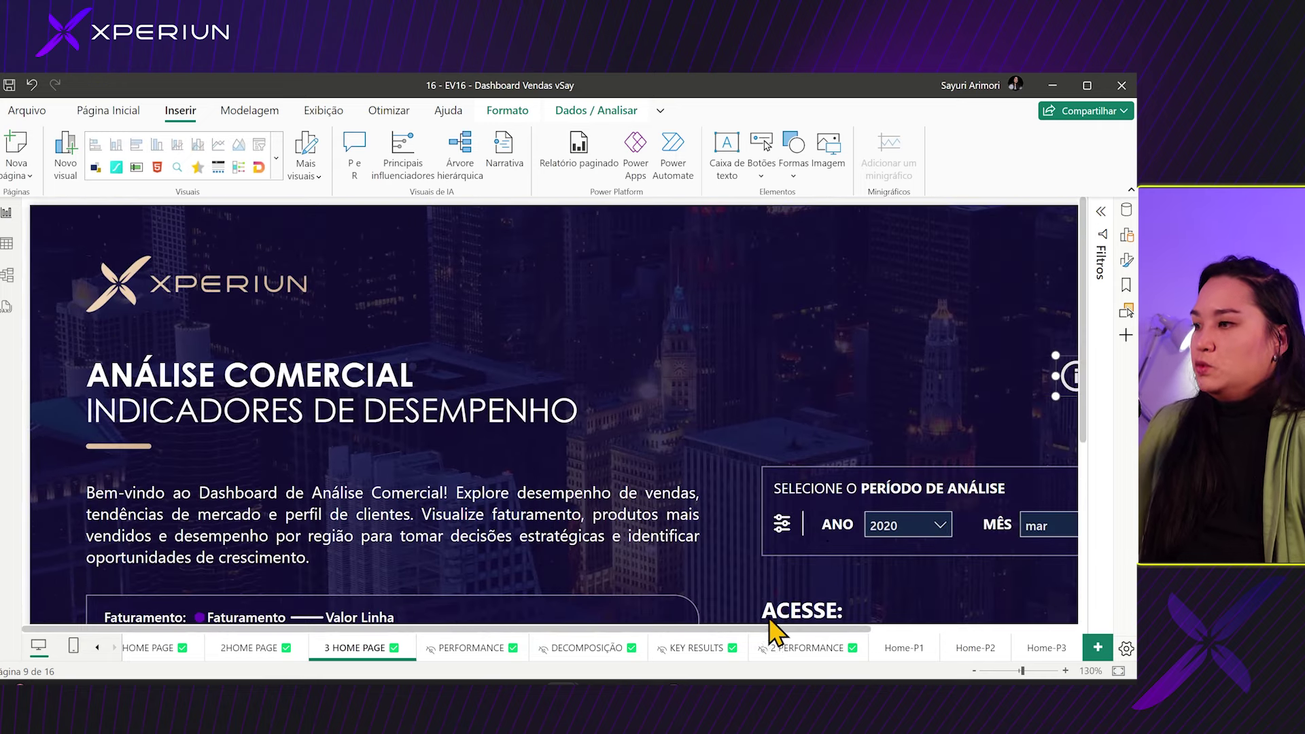
pyautogui.moveTo(785, 628); pyautogui.dragTo(1040, 569)
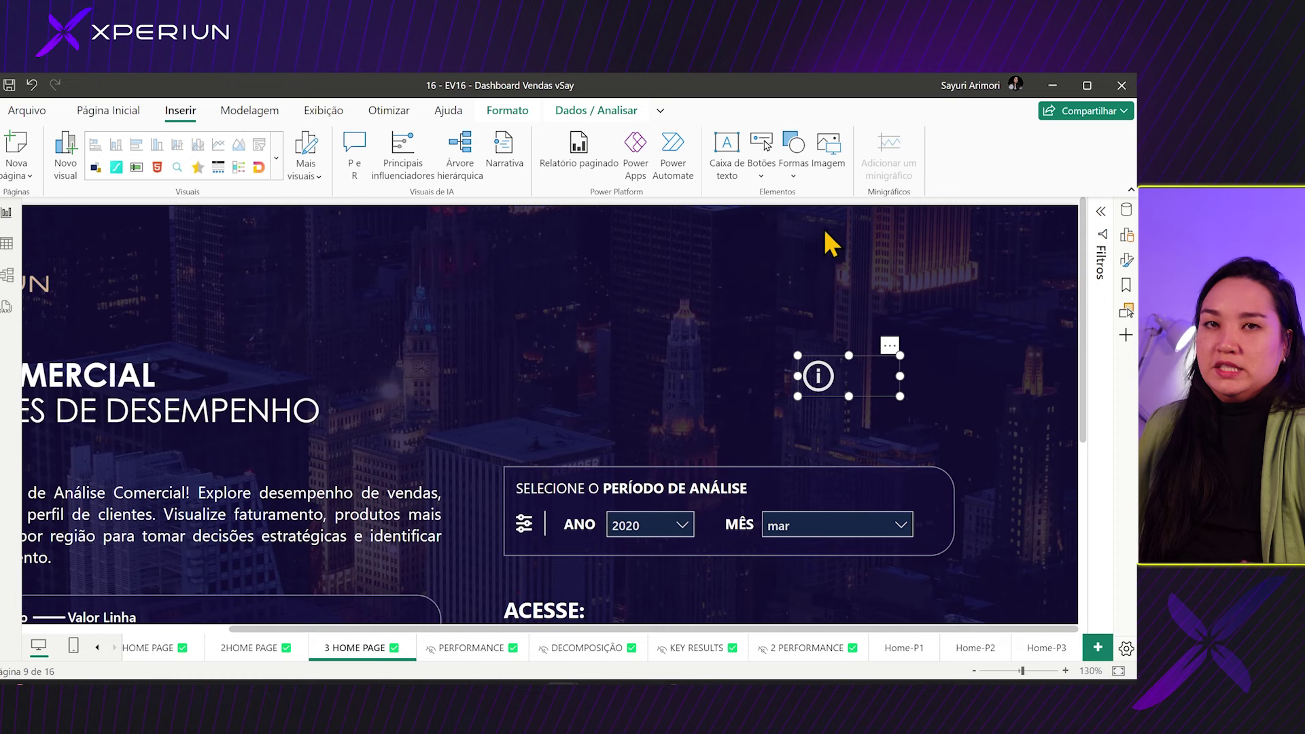
# - Review the new information button's Estilo do botão settings and turn on its Ação option
pyautogui.click(1126, 263)
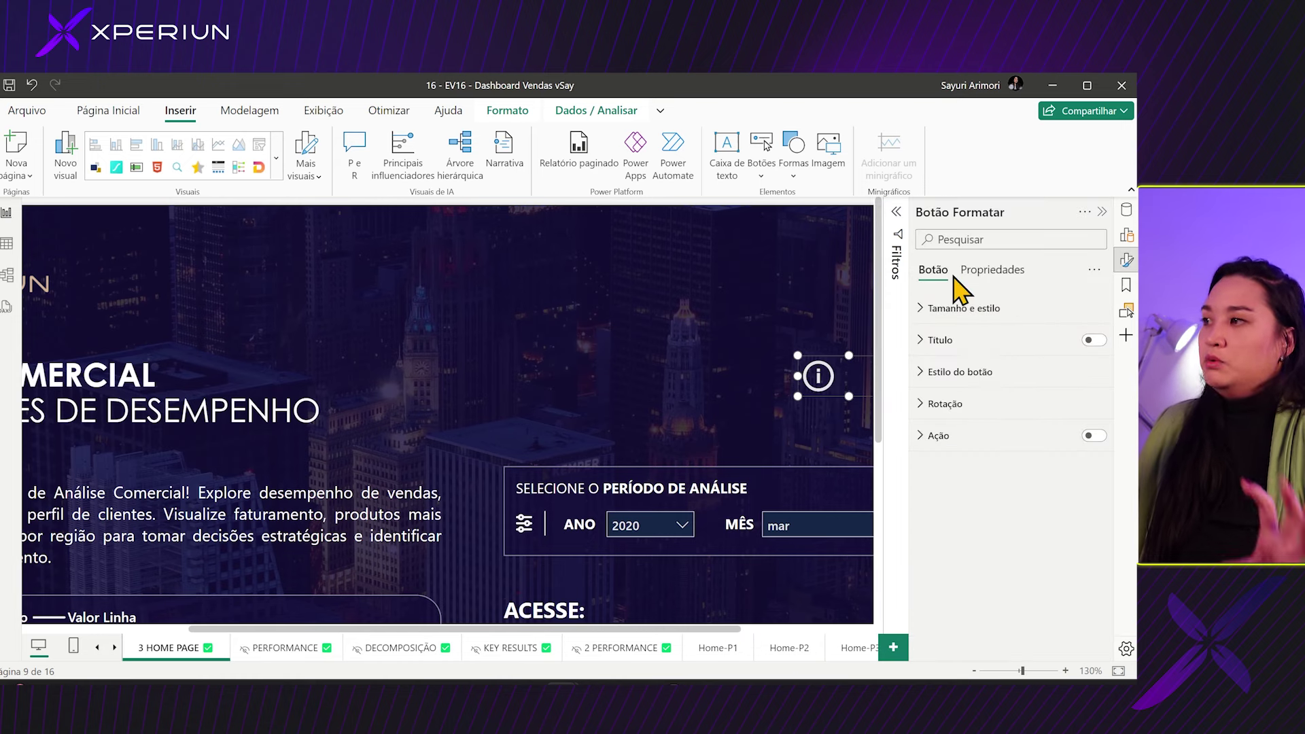
pyautogui.click(979, 373)
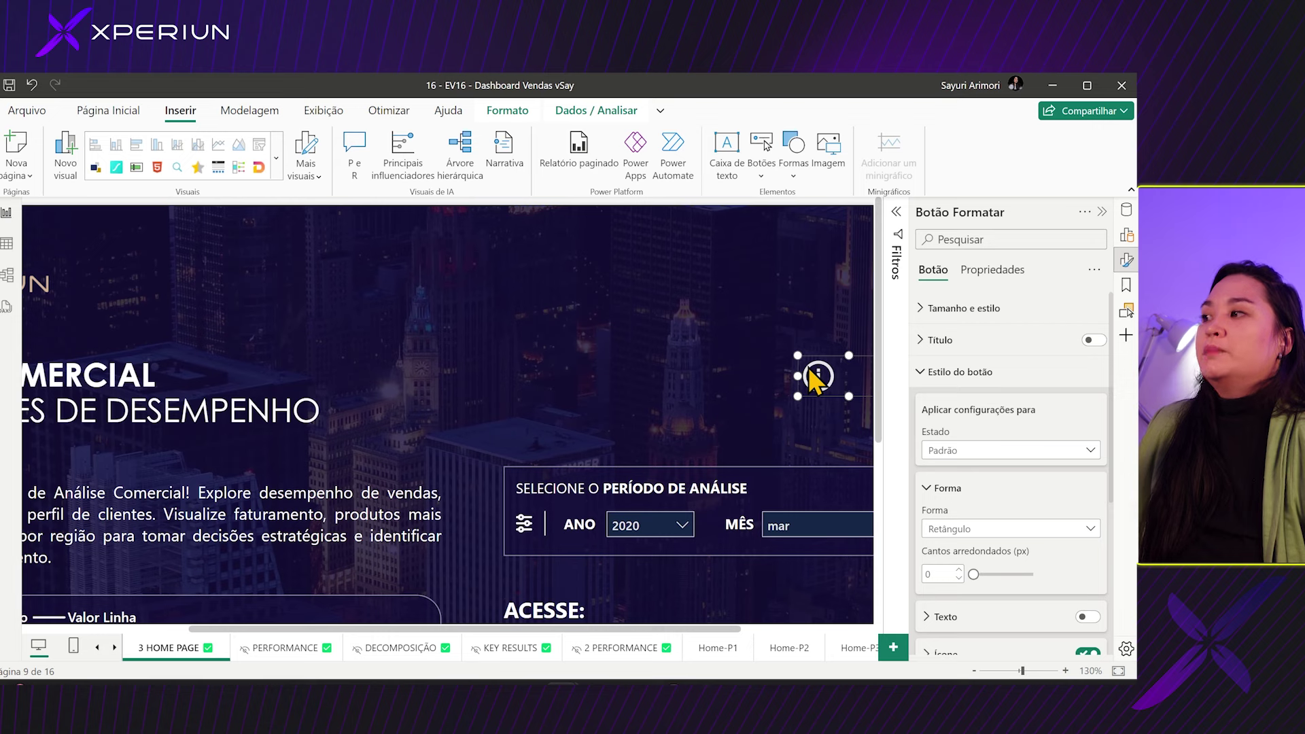
pyautogui.click(1017, 373)
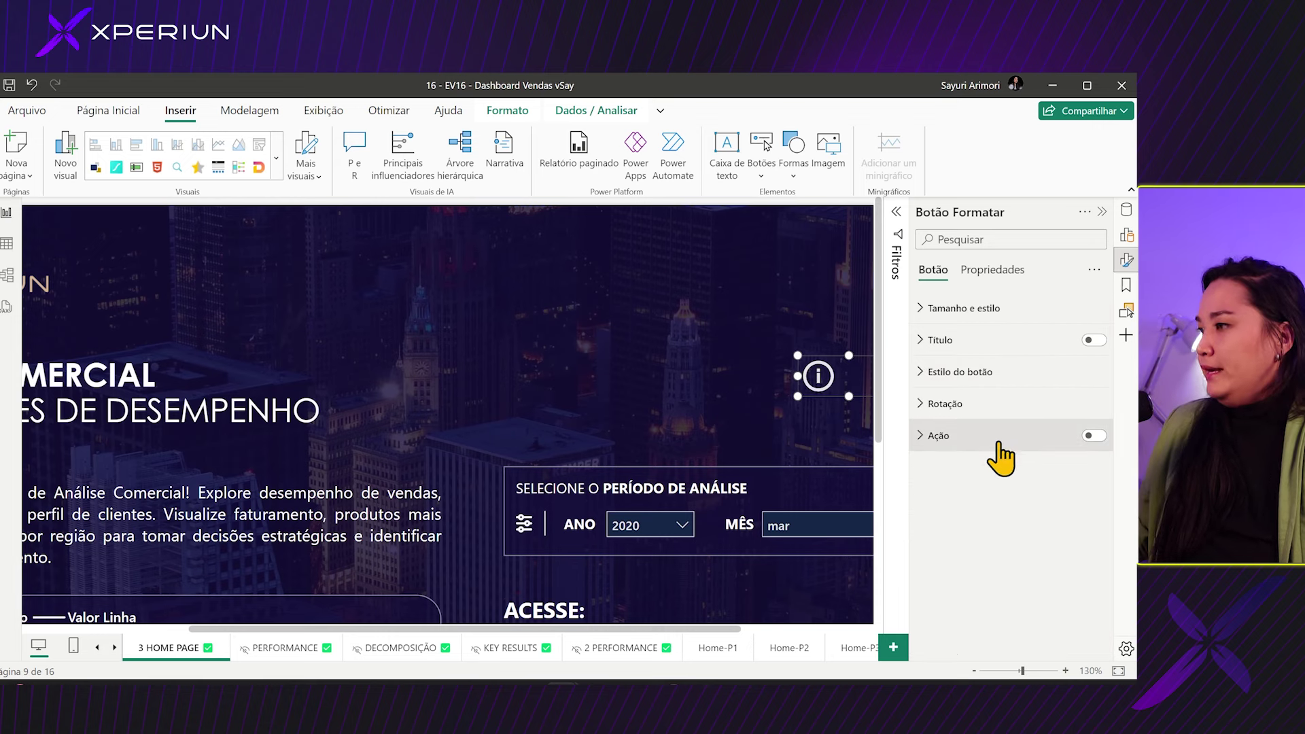
pyautogui.click(1094, 435)
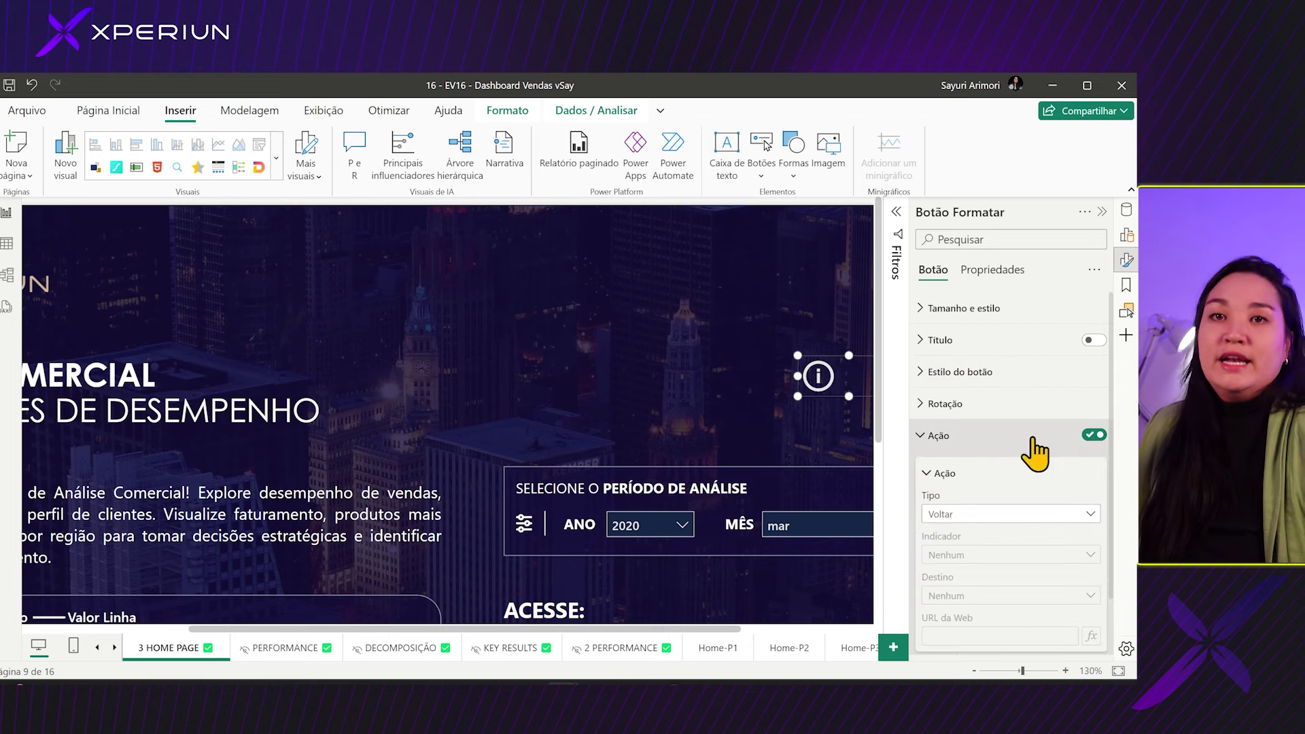
pyautogui.click(946, 449)
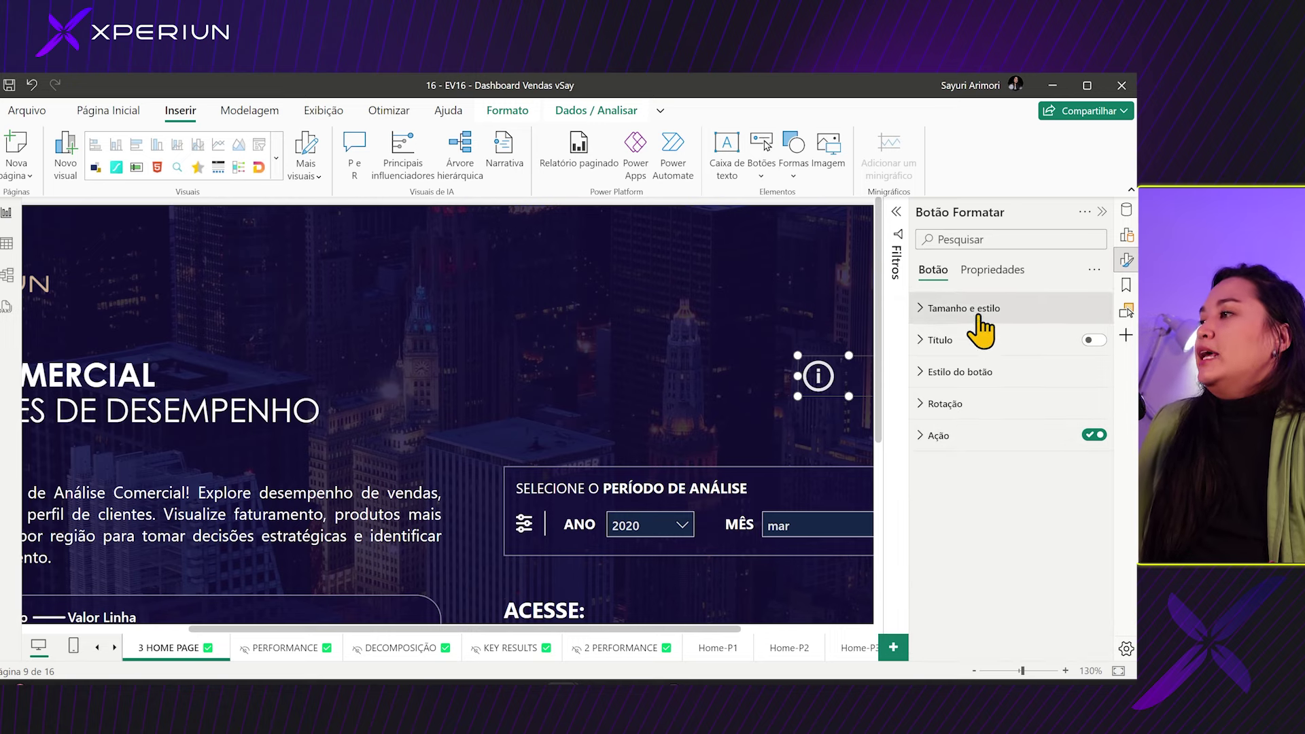
# - Examine the information button's Propriedades, covering Ícones de cabeçalho, Texto alternativo and Opções avançadas
pyautogui.click(993, 275)
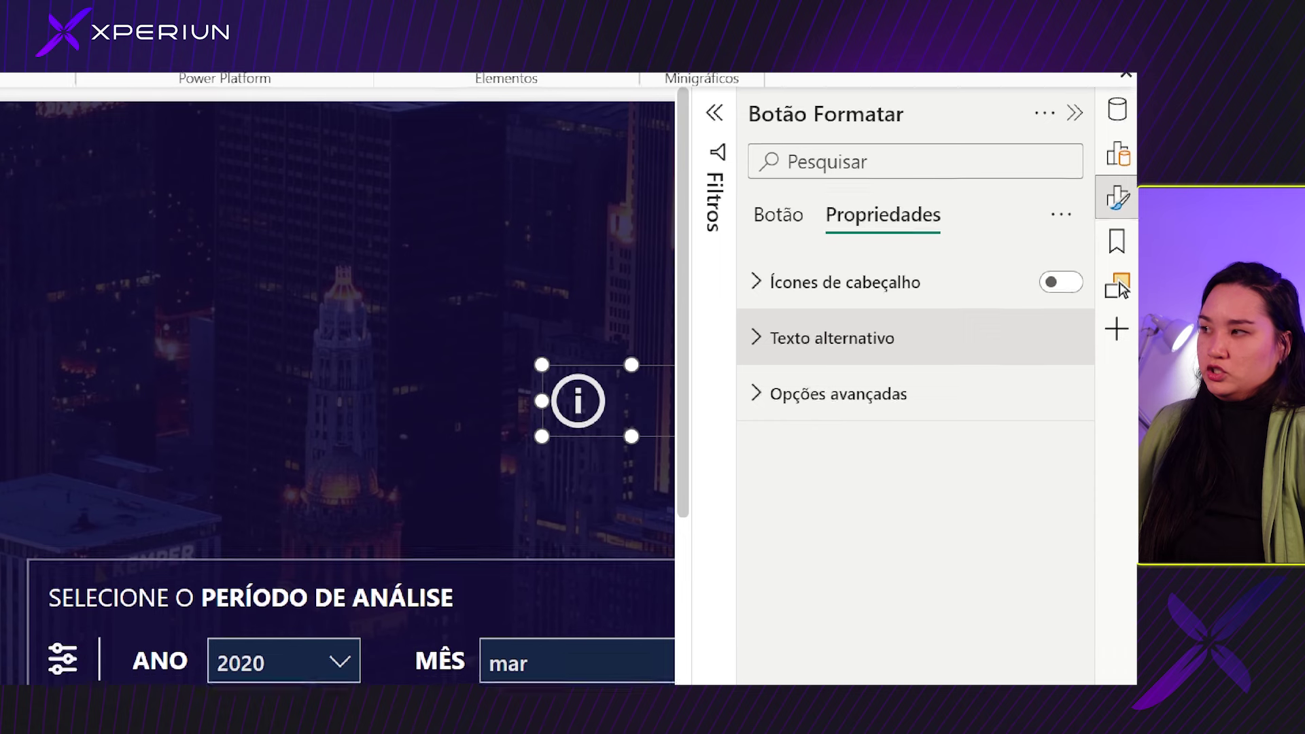
pyautogui.moveTo(764, 310); pyautogui.dragTo(880, 311)
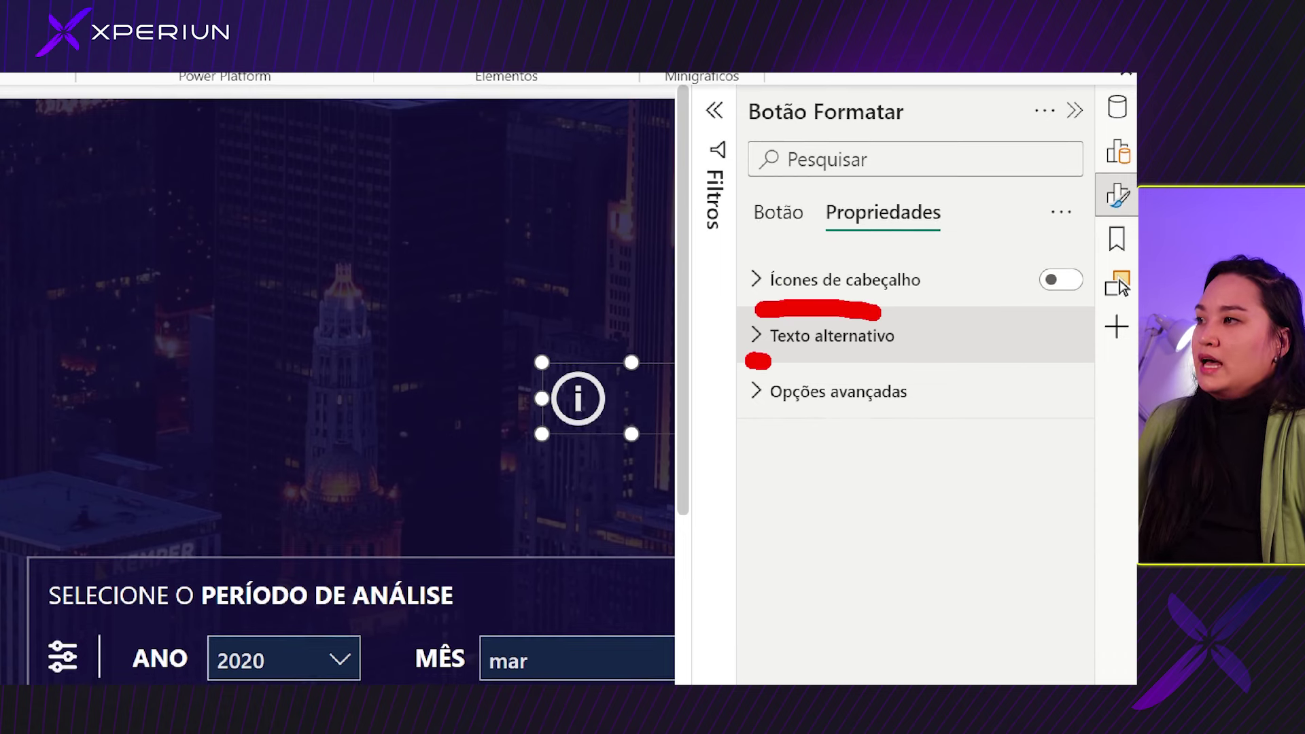
pyautogui.moveTo(760, 422); pyautogui.dragTo(831, 418)
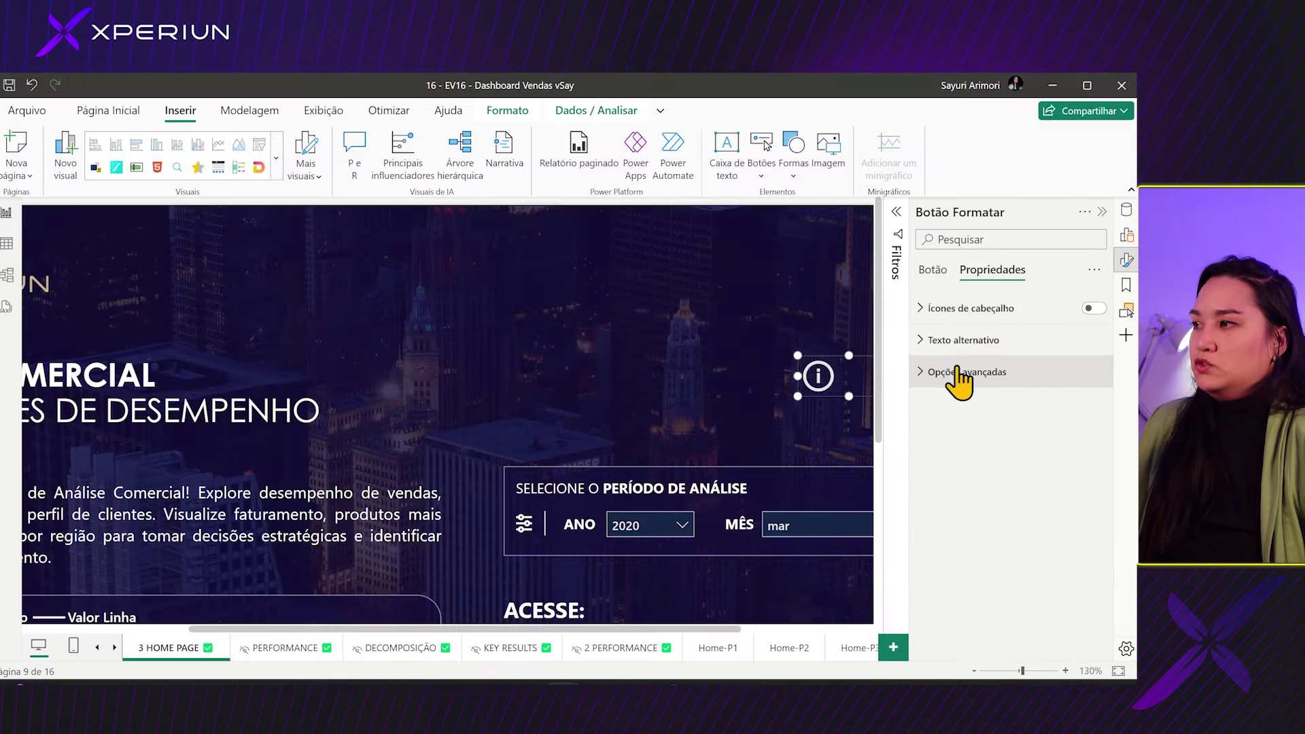
# - Examine the information button's Opções avançadas and Ícones de cabeçalho settings and the existing information buttons beside the ACESSE links
pyautogui.click(764, 401)
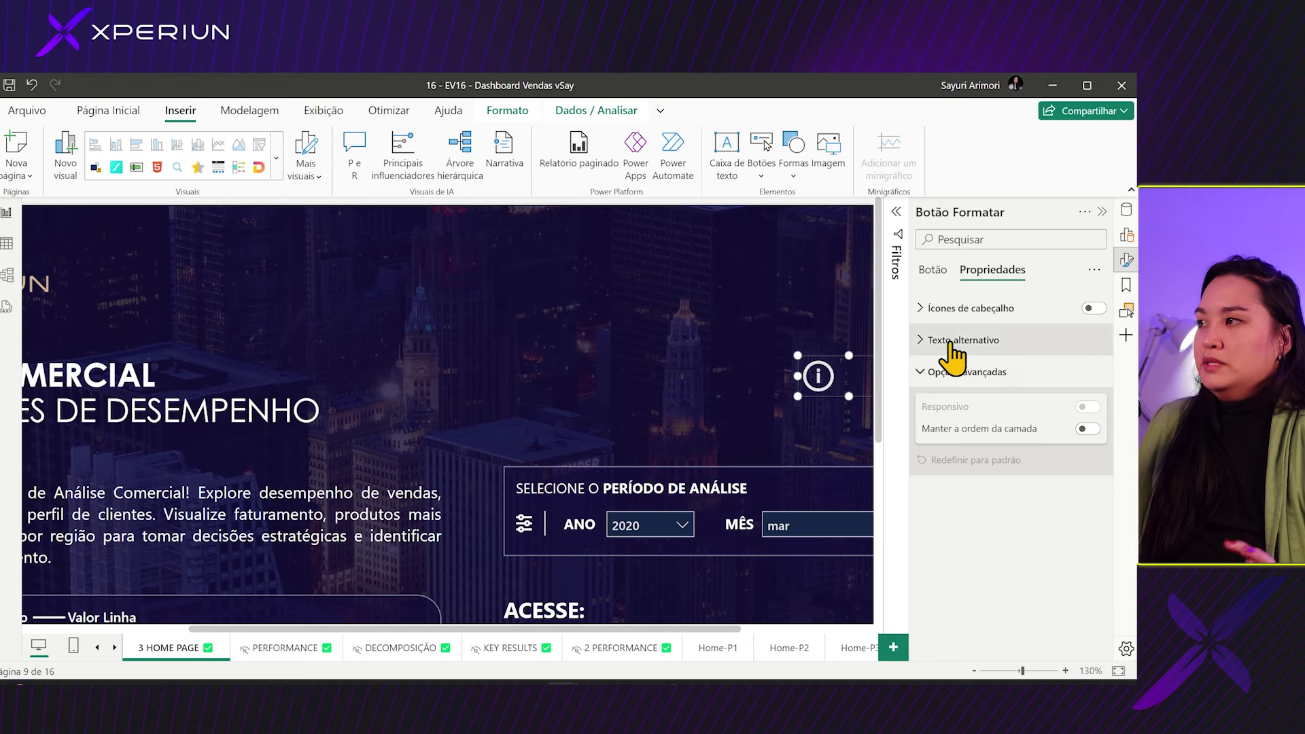
pyautogui.click(925, 310)
pyautogui.click(920, 310)
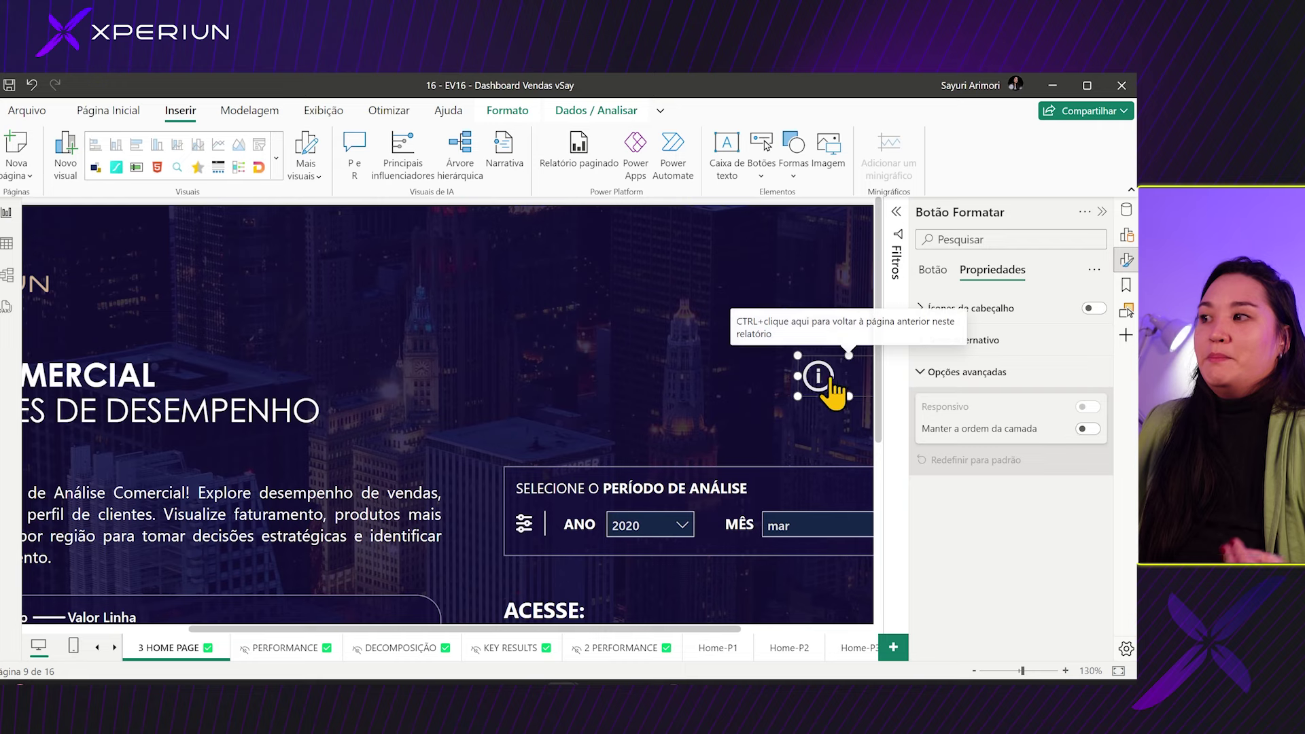
pyautogui.scroll(-5, 646, 451)
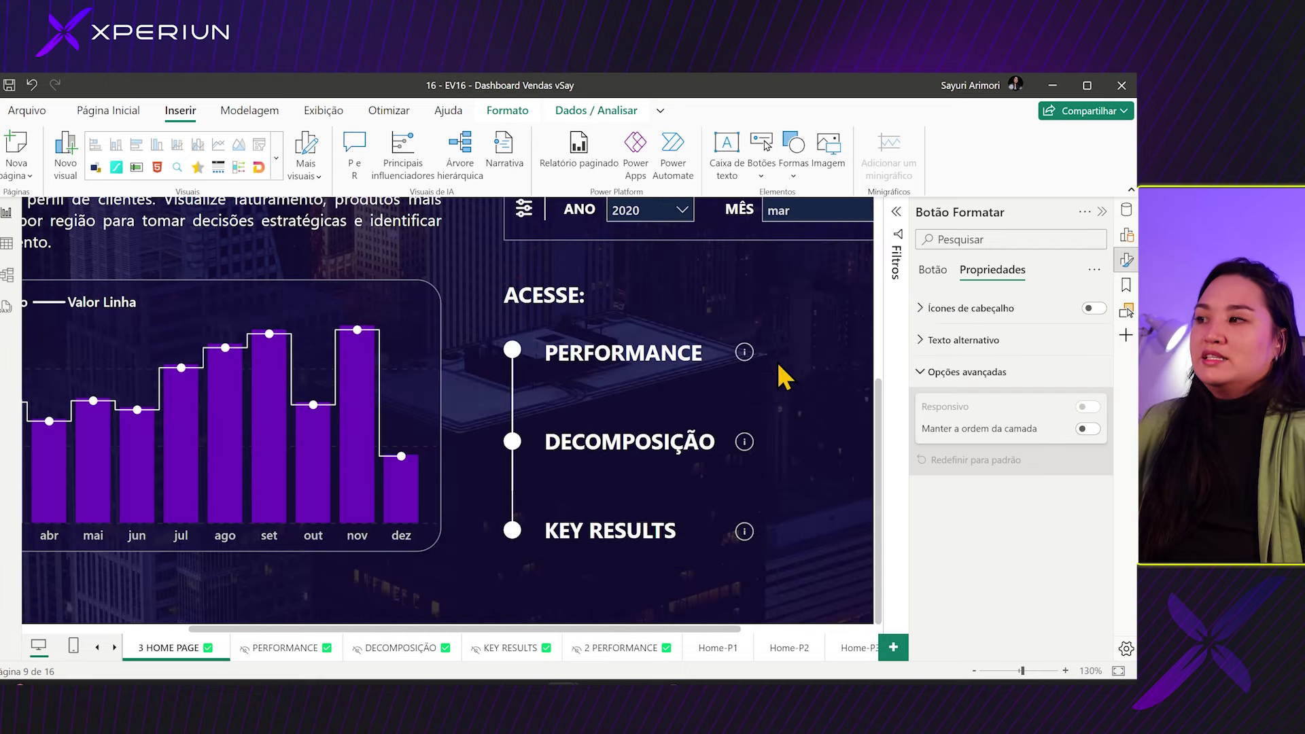
pyautogui.scroll(5, 757, 370)
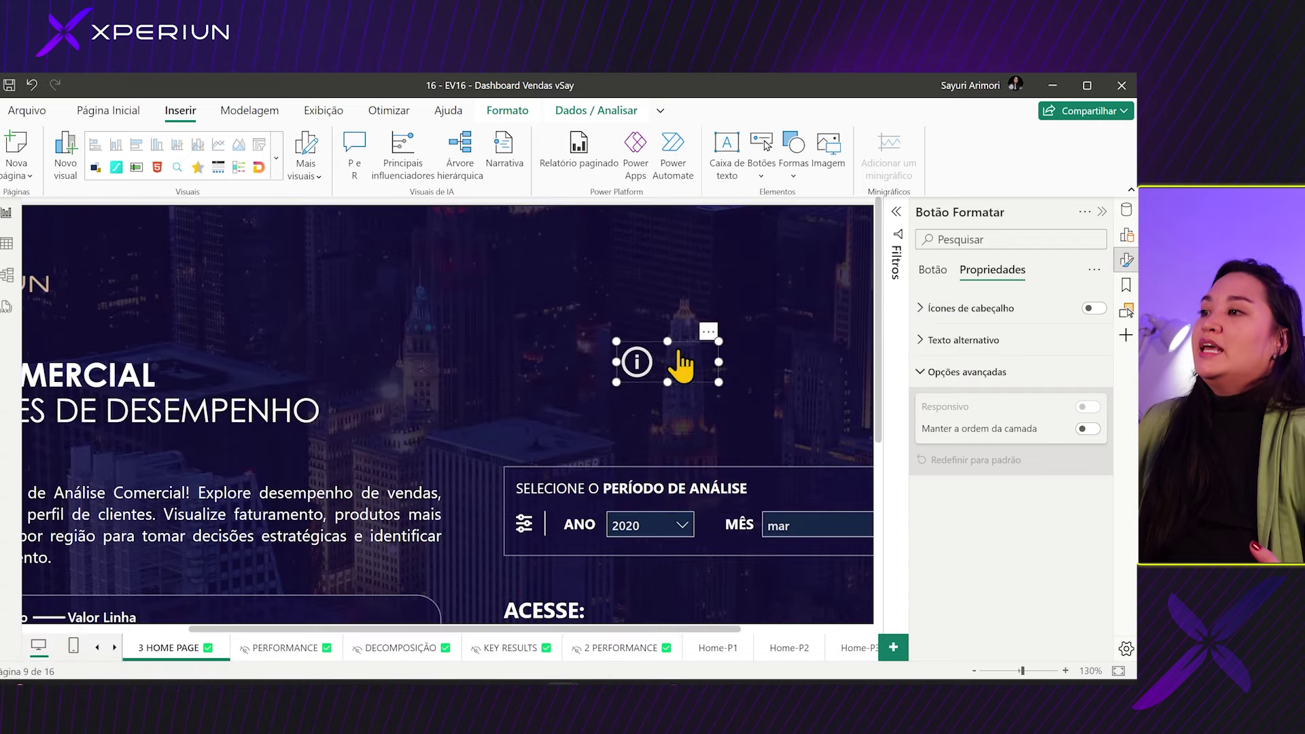
# - Narrow the new information button so its frame fits the icon and reposition it in the empty area above the period selection box
pyautogui.moveTo(719, 362); pyautogui.dragTo(656, 363)
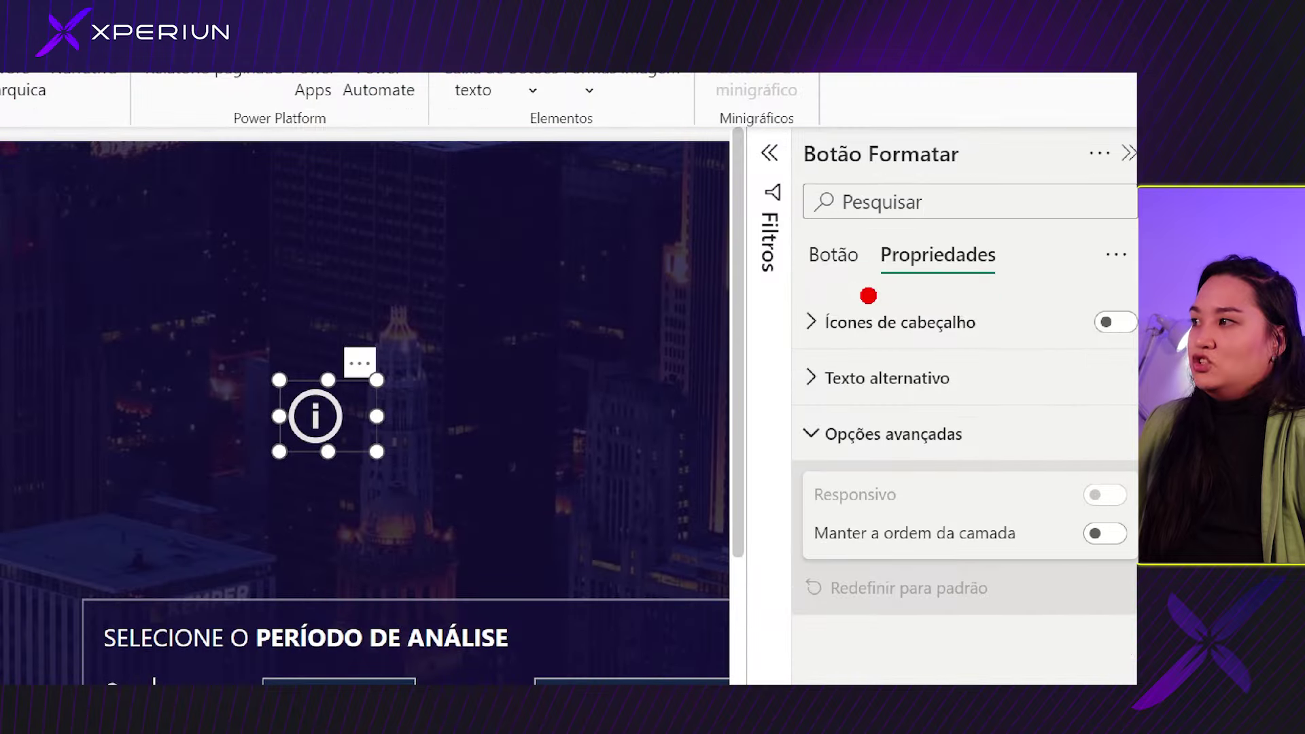
pyautogui.moveTo(868, 295); pyautogui.dragTo(979, 300)
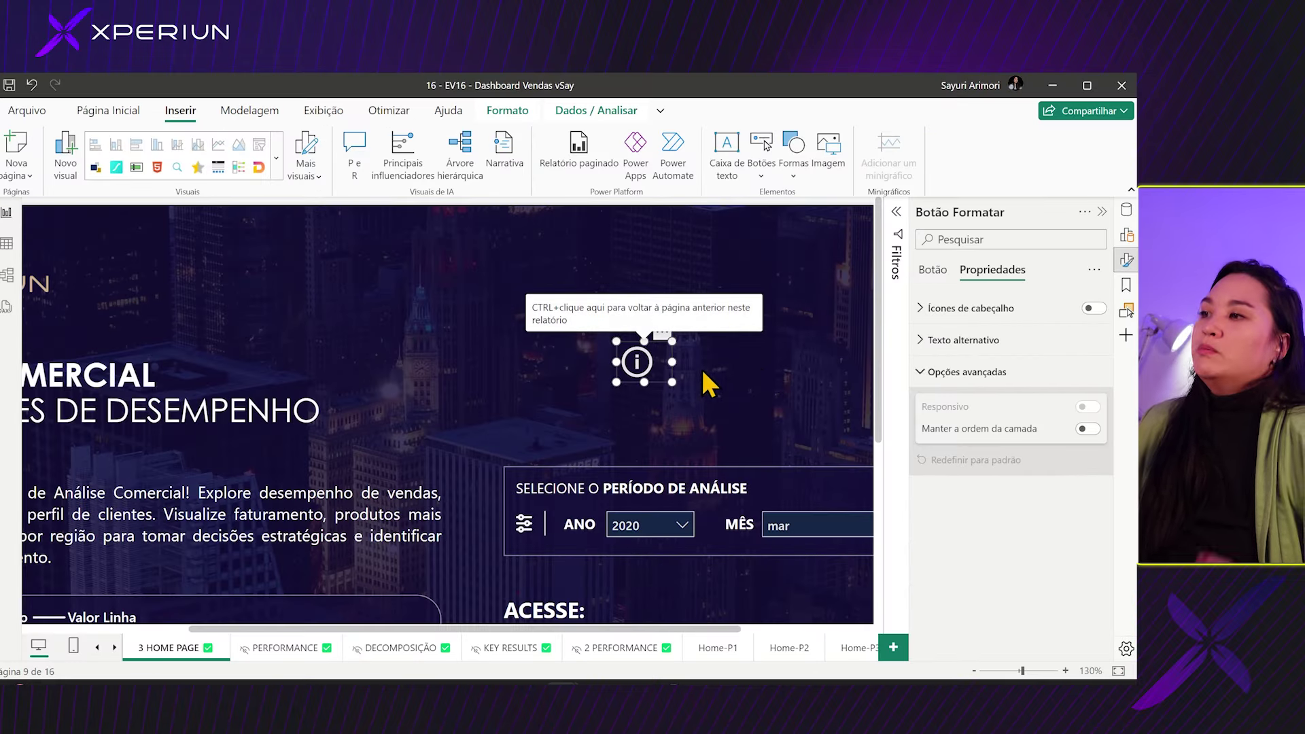
pyautogui.moveTo(654, 361); pyautogui.dragTo(626, 345)
pyautogui.scroll(-3, 673, 585)
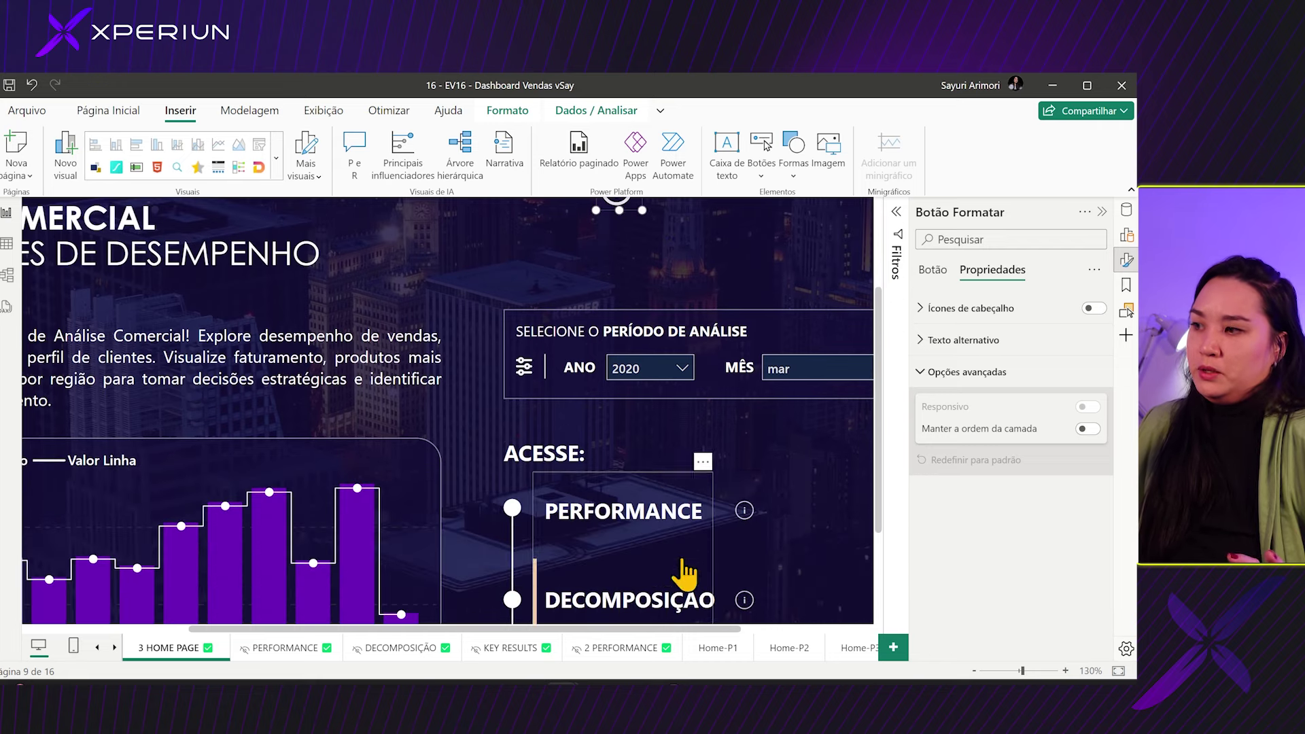
pyautogui.scroll(3, 679, 350)
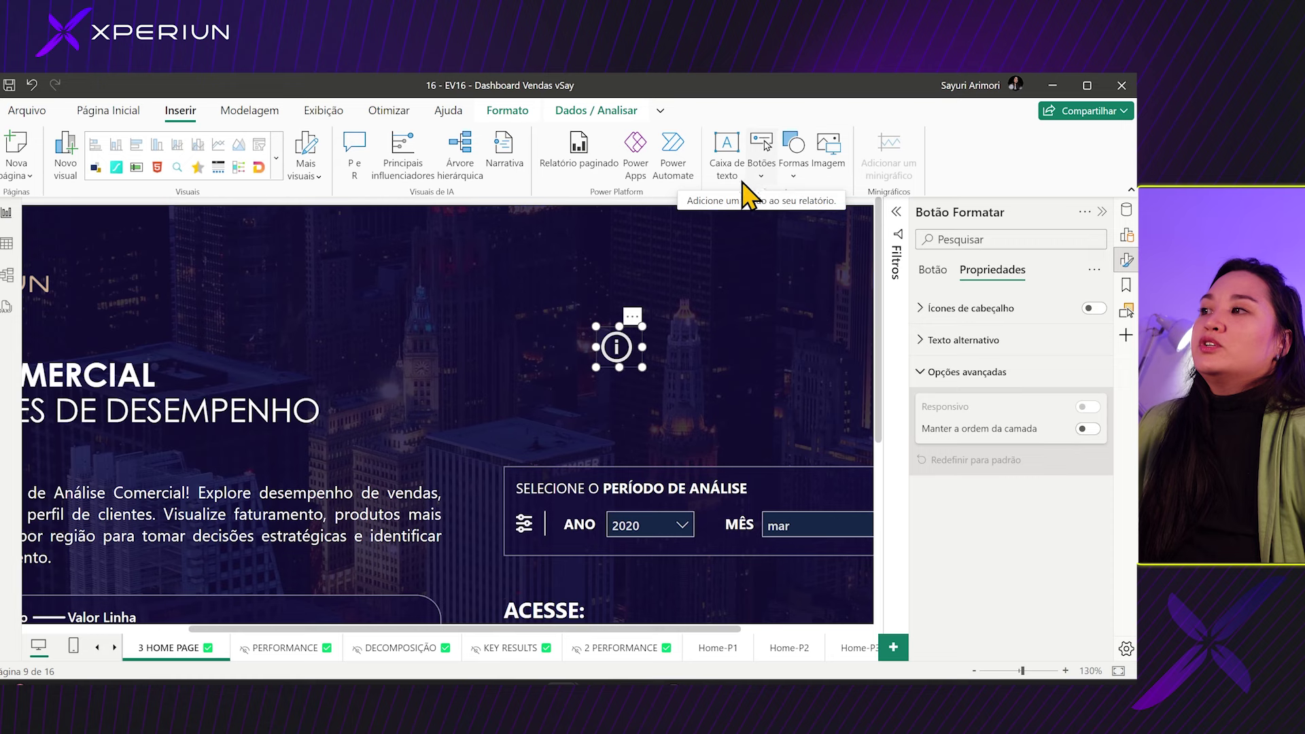
# - Bring up the Compilar and Dados panes, clear the field search and collapse the dCalendario table
pyautogui.click(1126, 235)
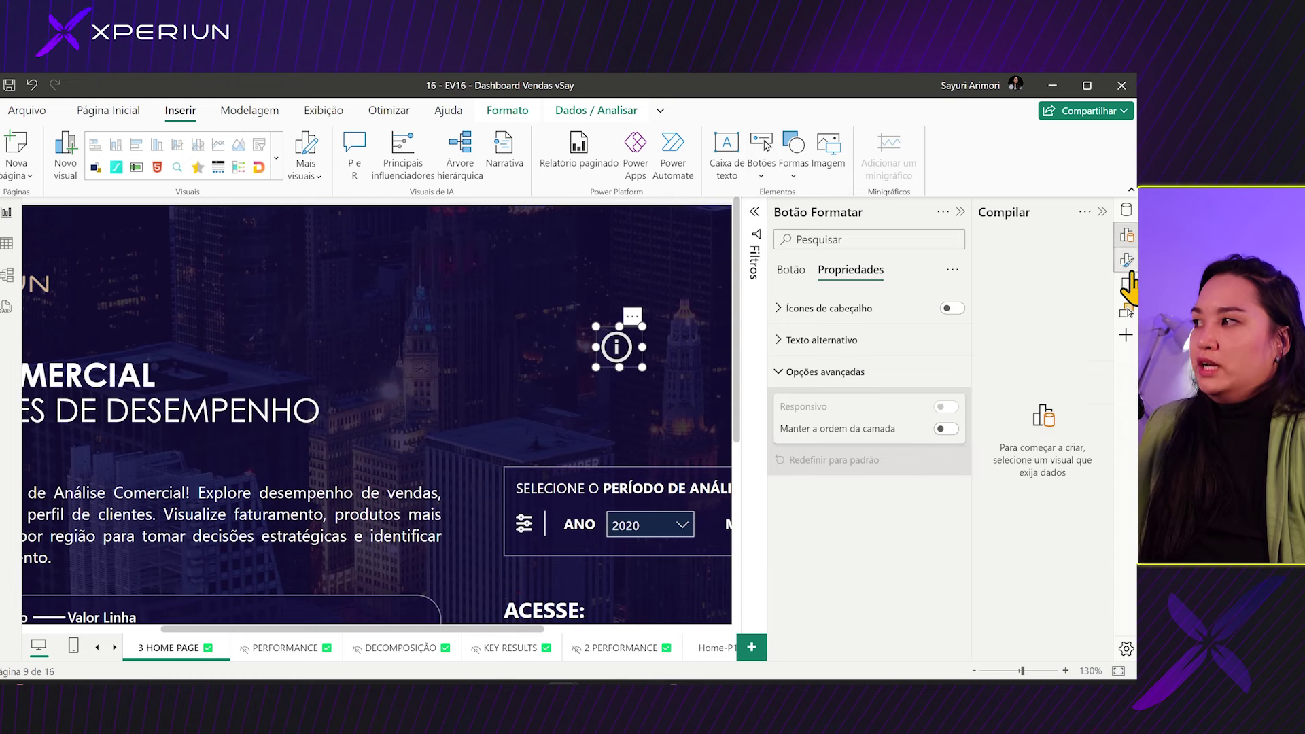
pyautogui.click(1126, 261)
pyautogui.click(1126, 261)
pyautogui.click(1126, 210)
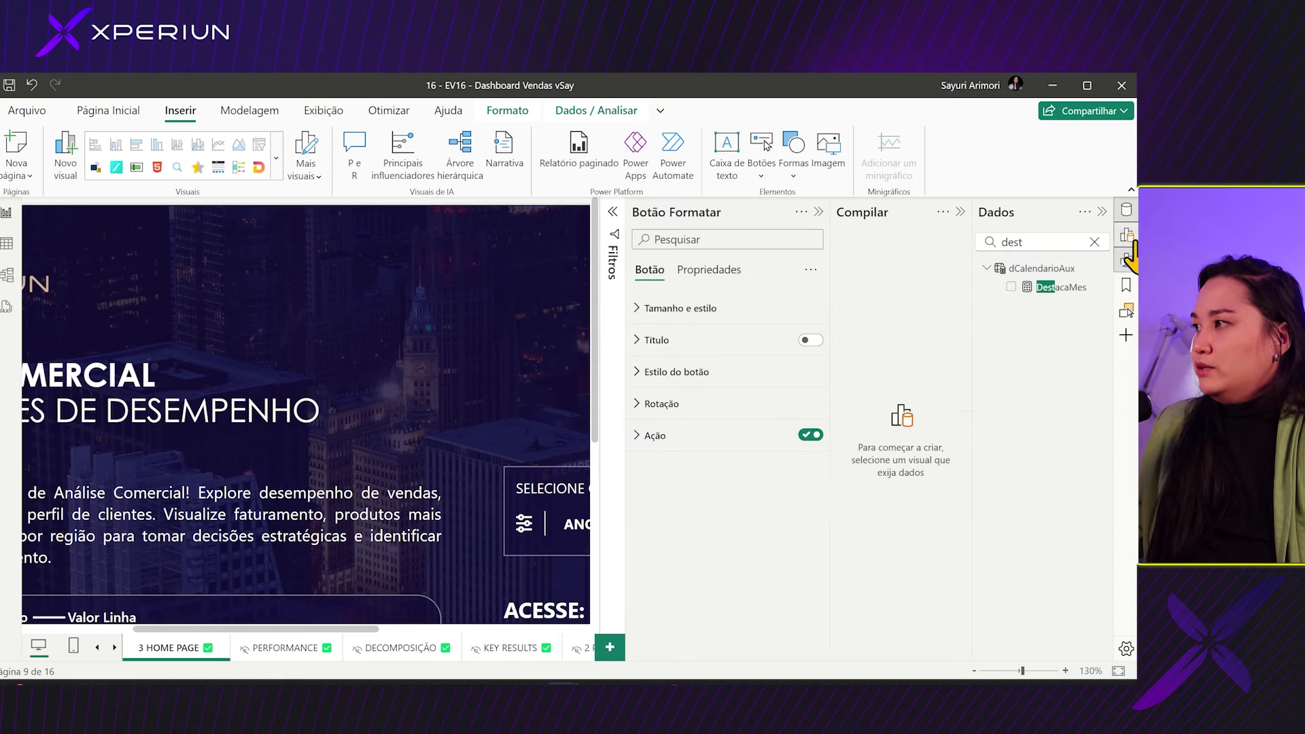
pyautogui.click(1094, 243)
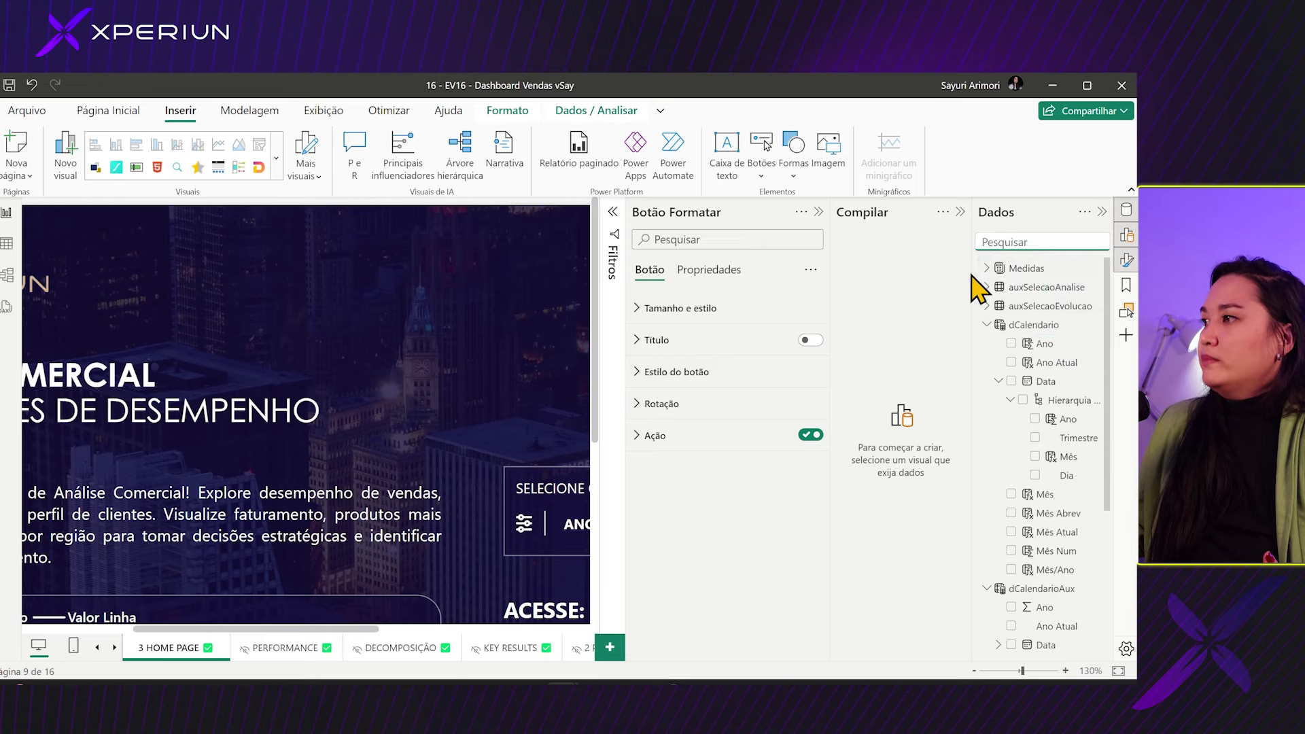
pyautogui.click(986, 325)
# - Insert a Cartão (novo) visual on the 3 HOME PAGE and place it over the page title area
pyautogui.click(476, 353)
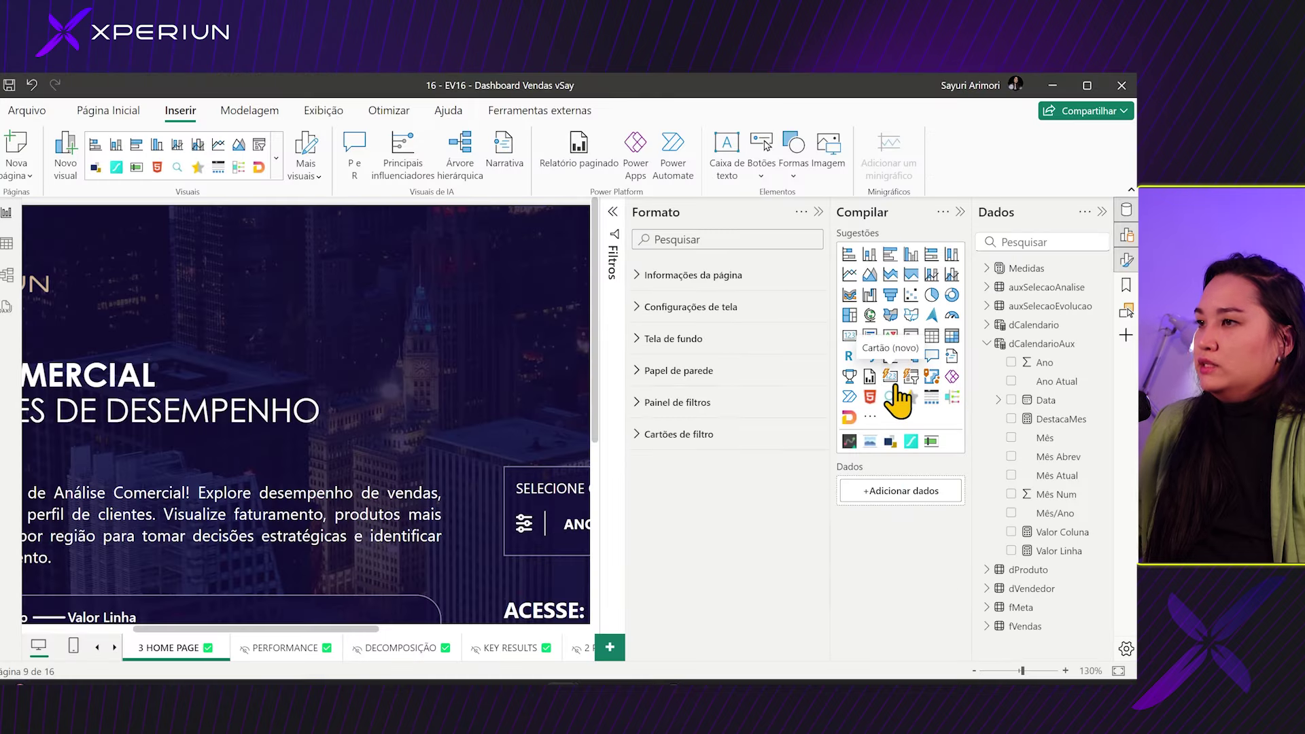
pyautogui.click(878, 364)
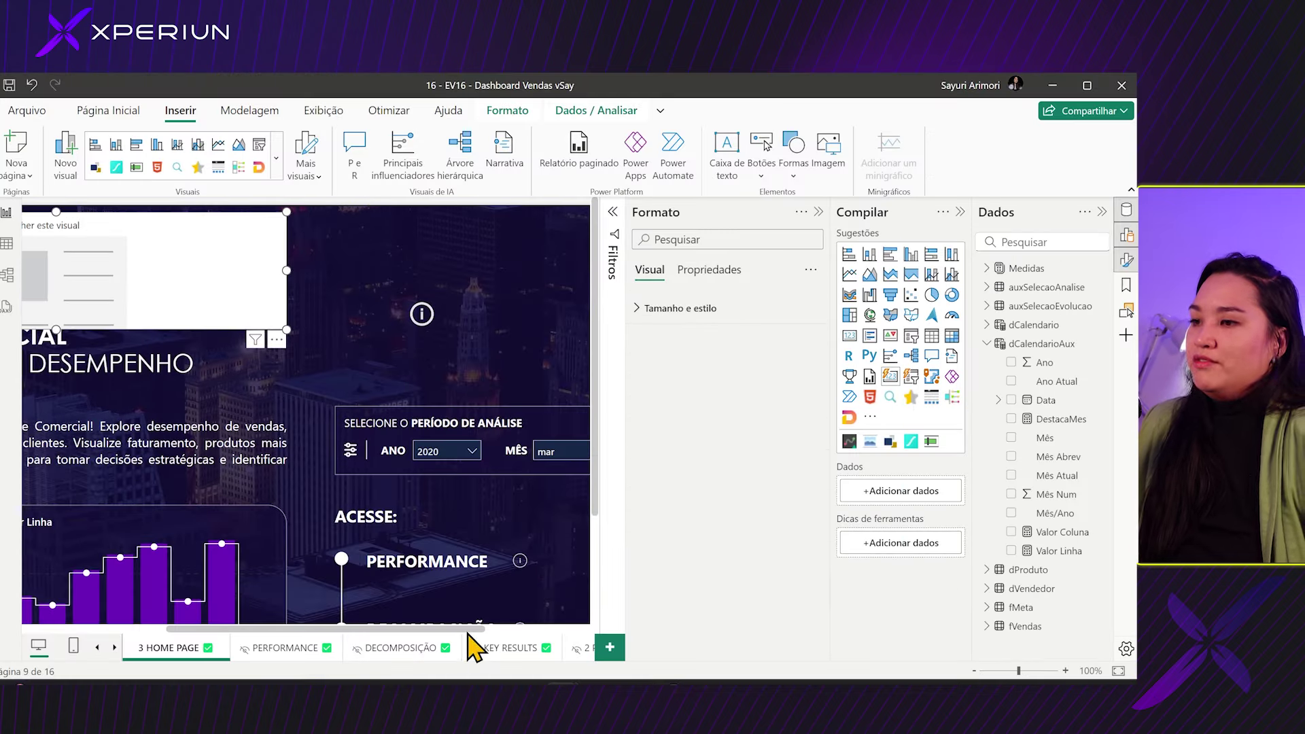
pyautogui.moveTo(468, 628); pyautogui.dragTo(358, 583)
pyautogui.moveTo(204, 282); pyautogui.dragTo(274, 325)
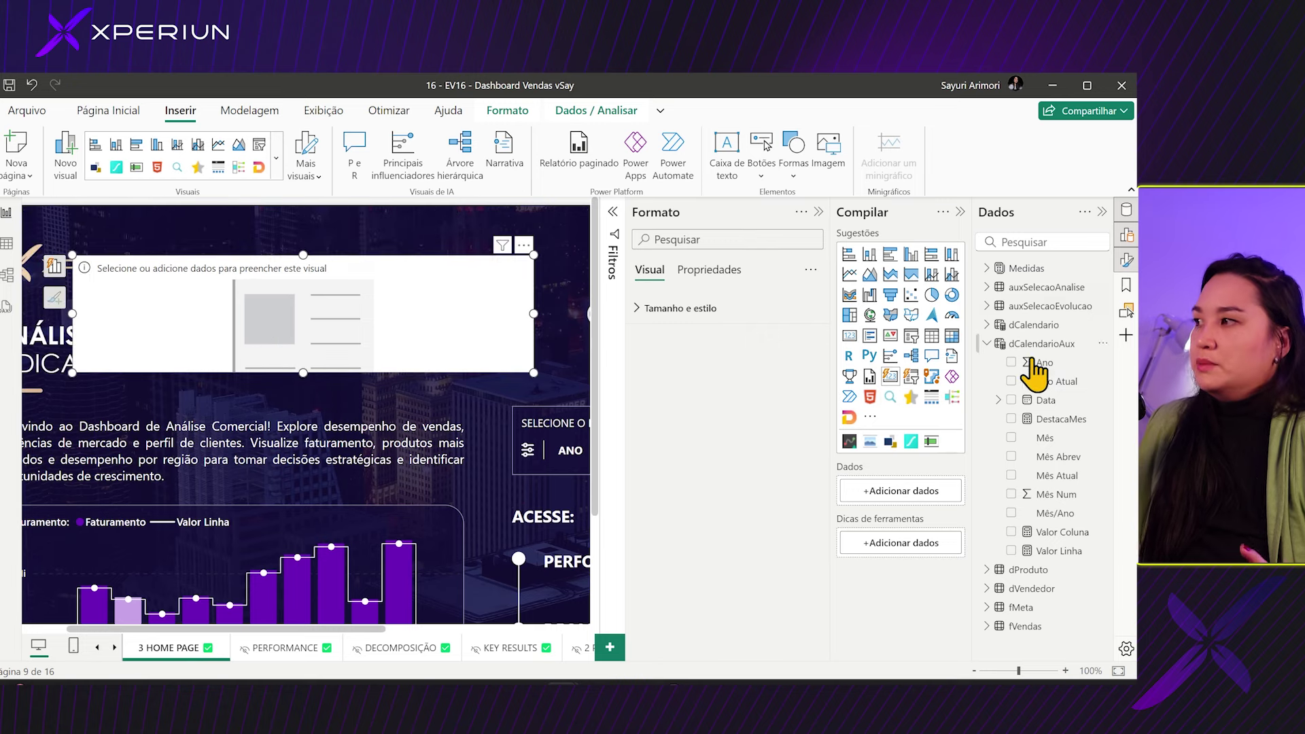
# - Add the Tooltip Key Results measure from the Medidas table to the new card and display the measure's formula
pyautogui.click(991, 267)
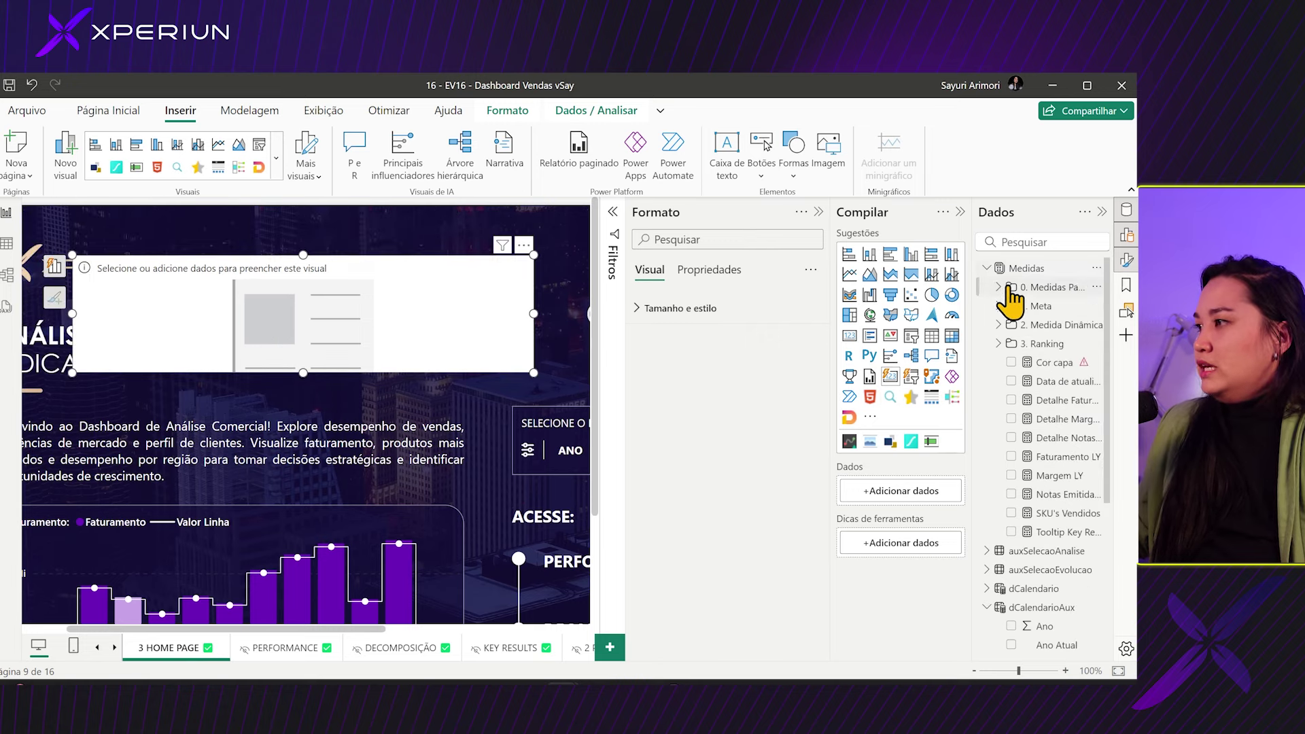
pyautogui.click(1012, 532)
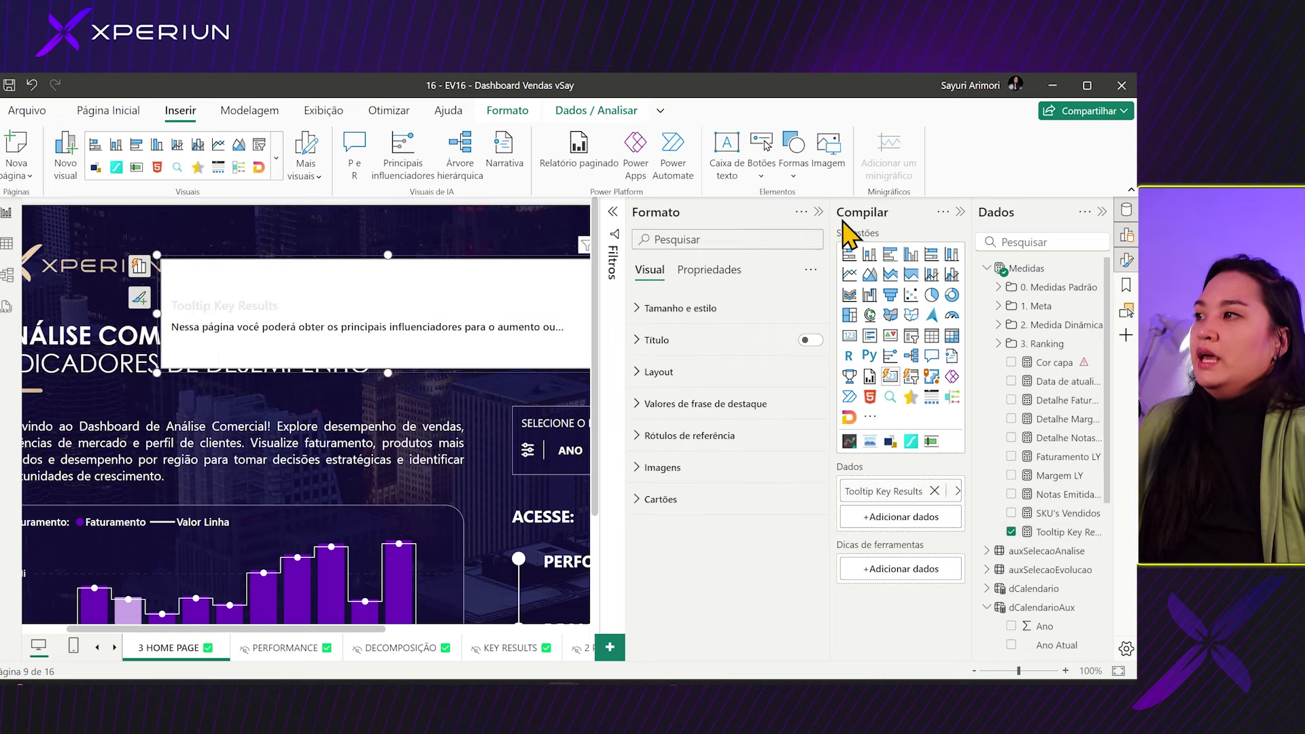
pyautogui.click(818, 212)
pyautogui.click(1059, 532)
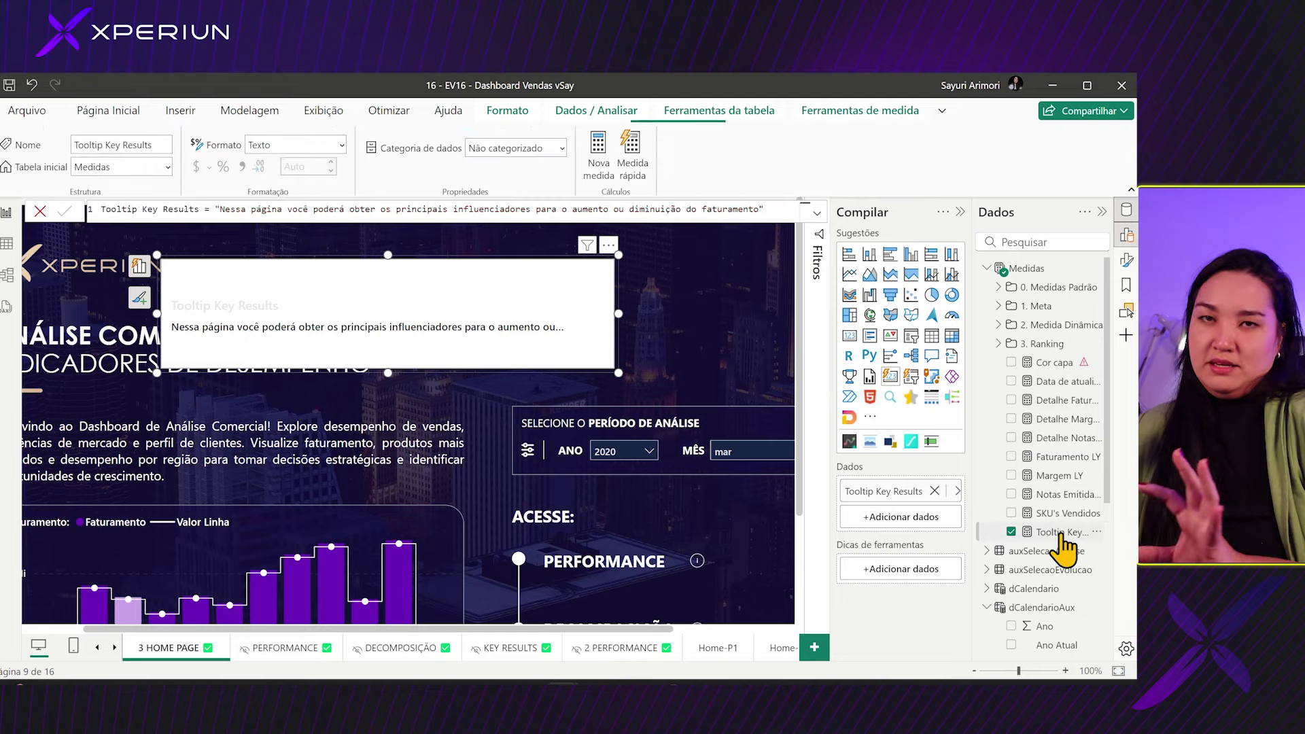
# - Reposition the Tooltip Key Results card above the period selection box and show its Visual format settings
pyautogui.click(583, 271)
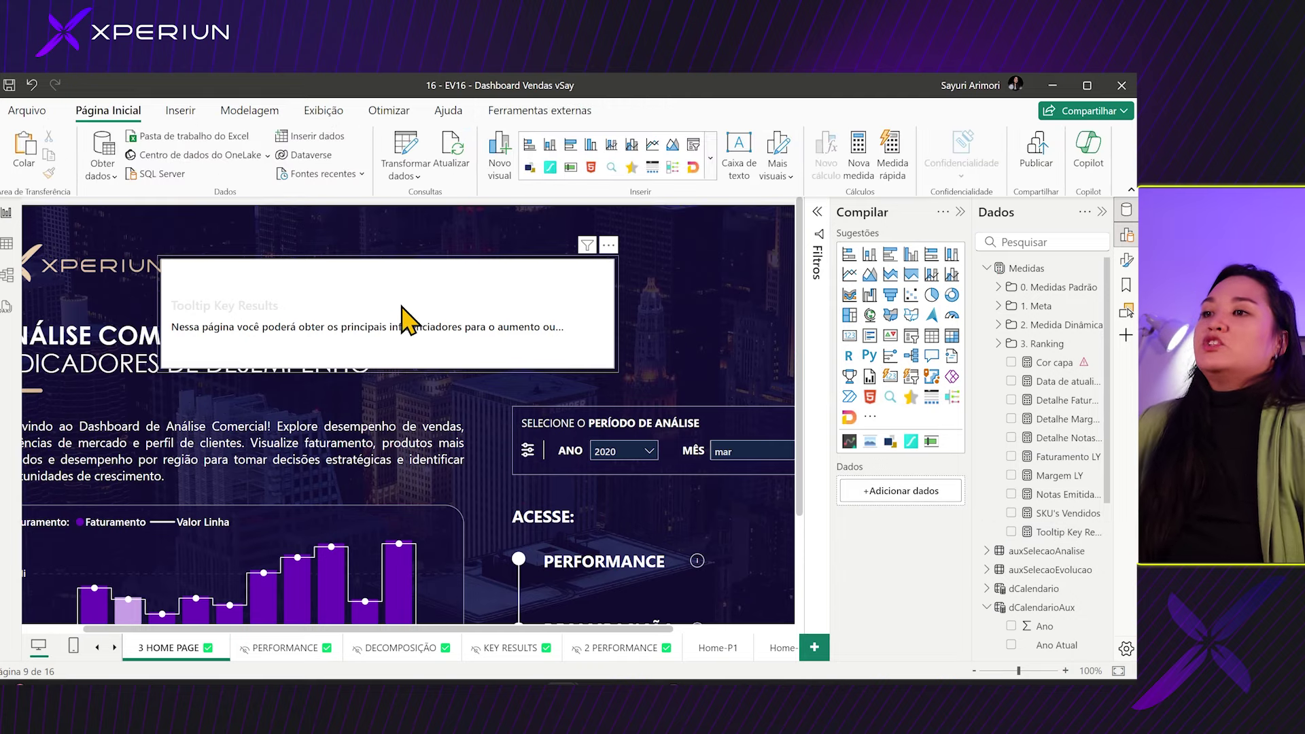
pyautogui.moveTo(394, 315); pyautogui.dragTo(457, 306)
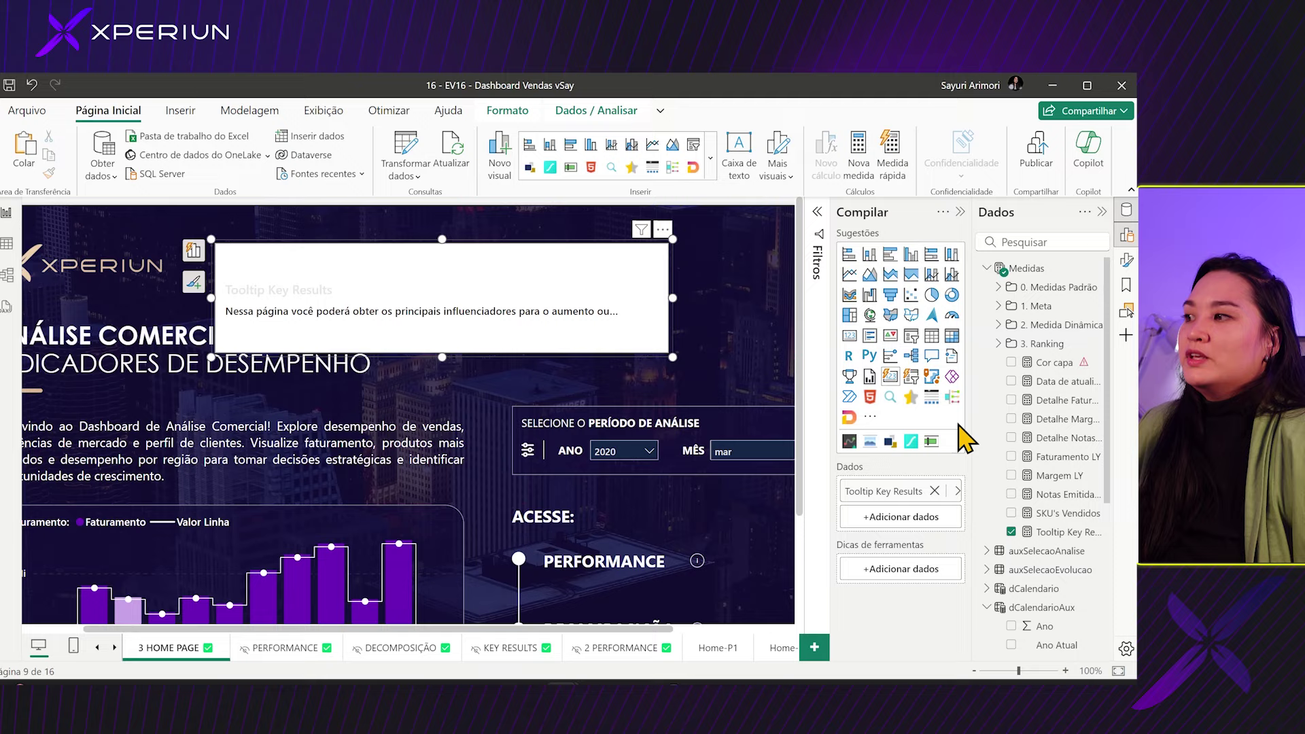
pyautogui.click(1126, 261)
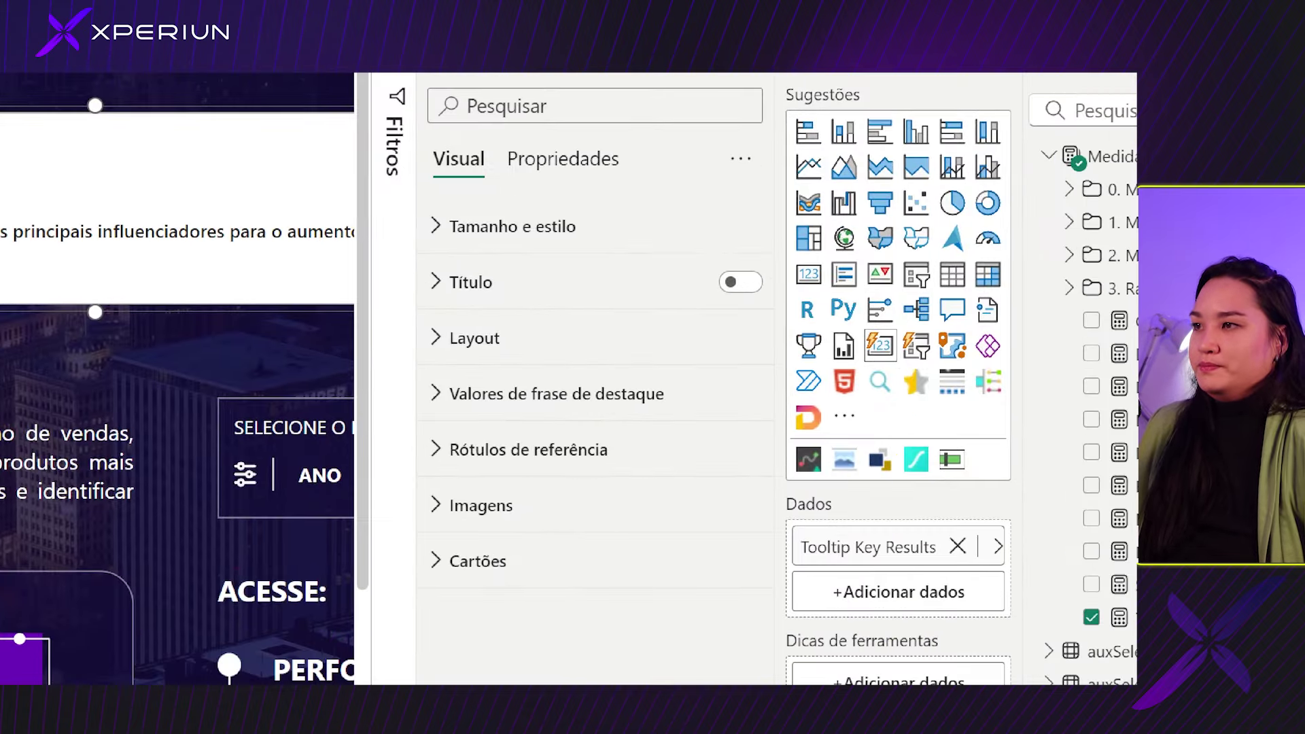
pyautogui.moveTo(528, 265)
pyautogui.mouseDown()
pyautogui.moveTo(462, 469)
pyautogui.moveTo(518, 731)
pyautogui.mouseUp()
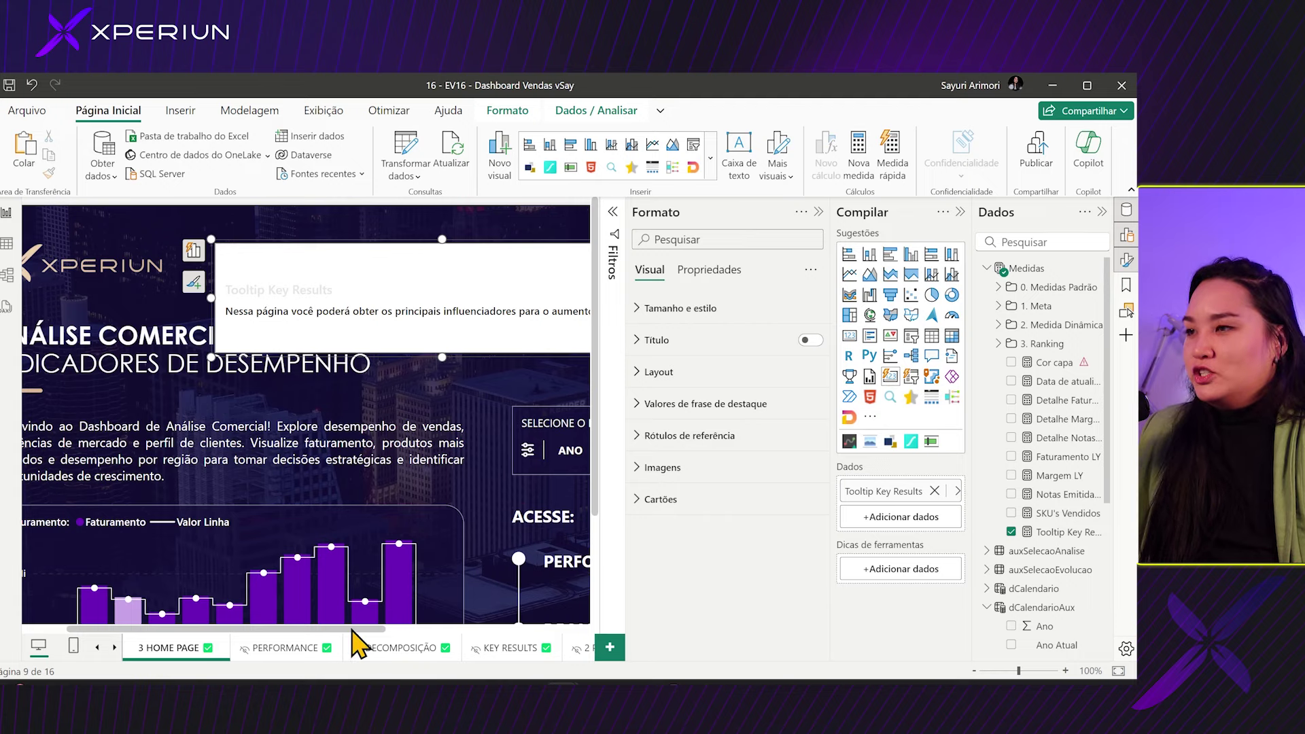
pyautogui.moveTo(350, 629); pyautogui.dragTo(465, 631)
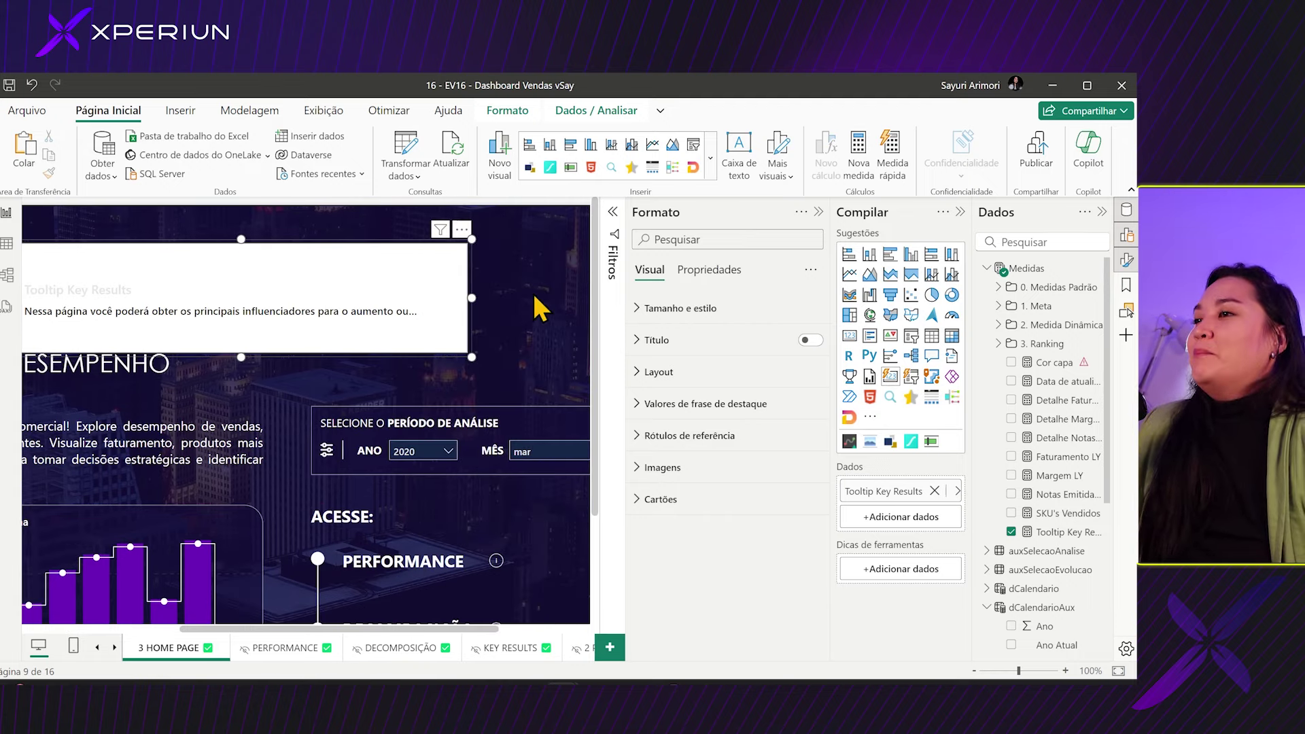
pyautogui.moveTo(473, 298); pyautogui.dragTo(467, 298)
pyautogui.moveTo(338, 304); pyautogui.dragTo(518, 271)
# - Turn on Dicas de ferramentas in the card's Propriedades and expand its options
pyautogui.click(708, 270)
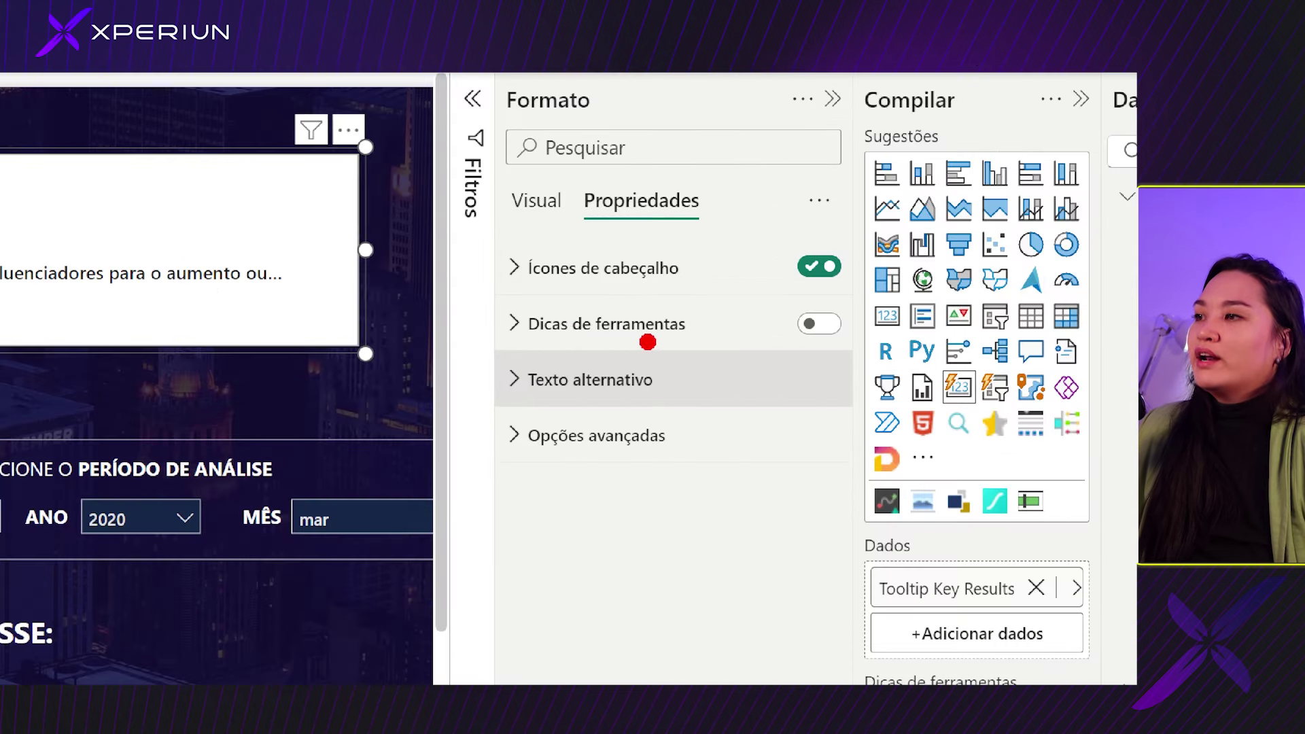
pyautogui.moveTo(498, 348); pyautogui.dragTo(653, 357)
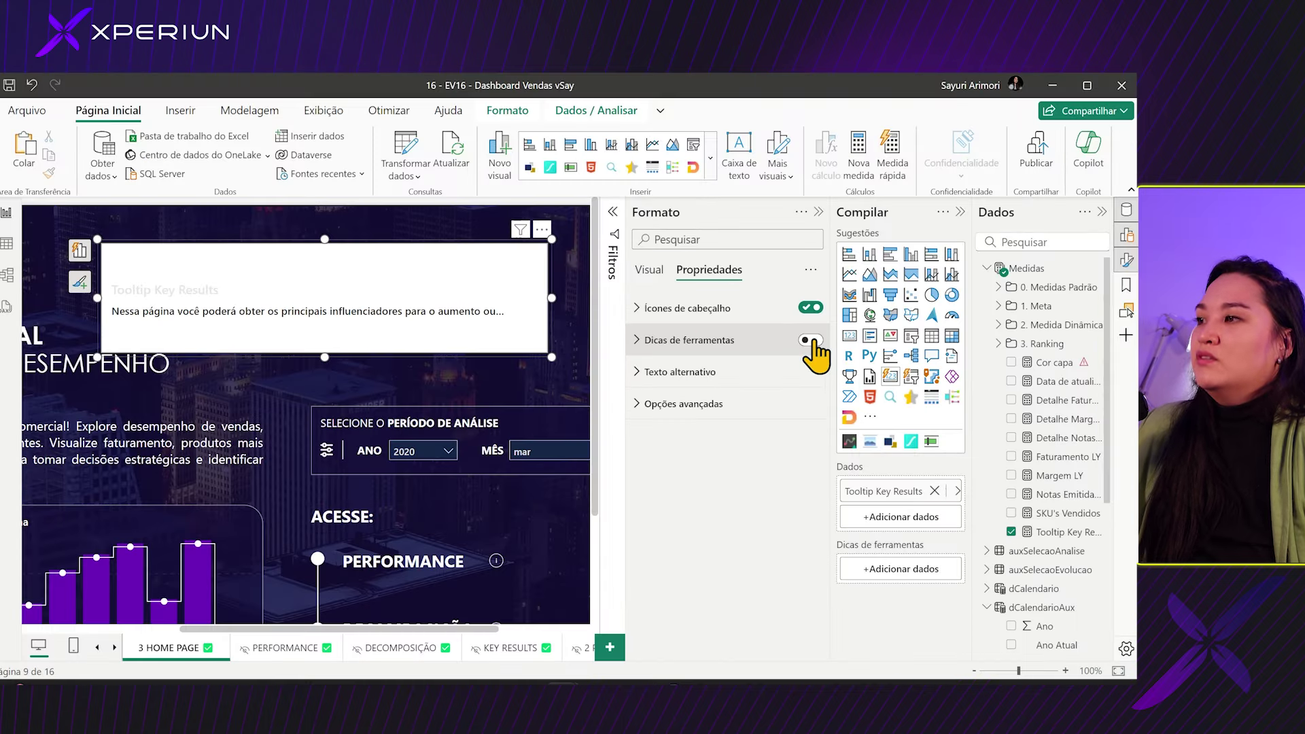
pyautogui.click(808, 341)
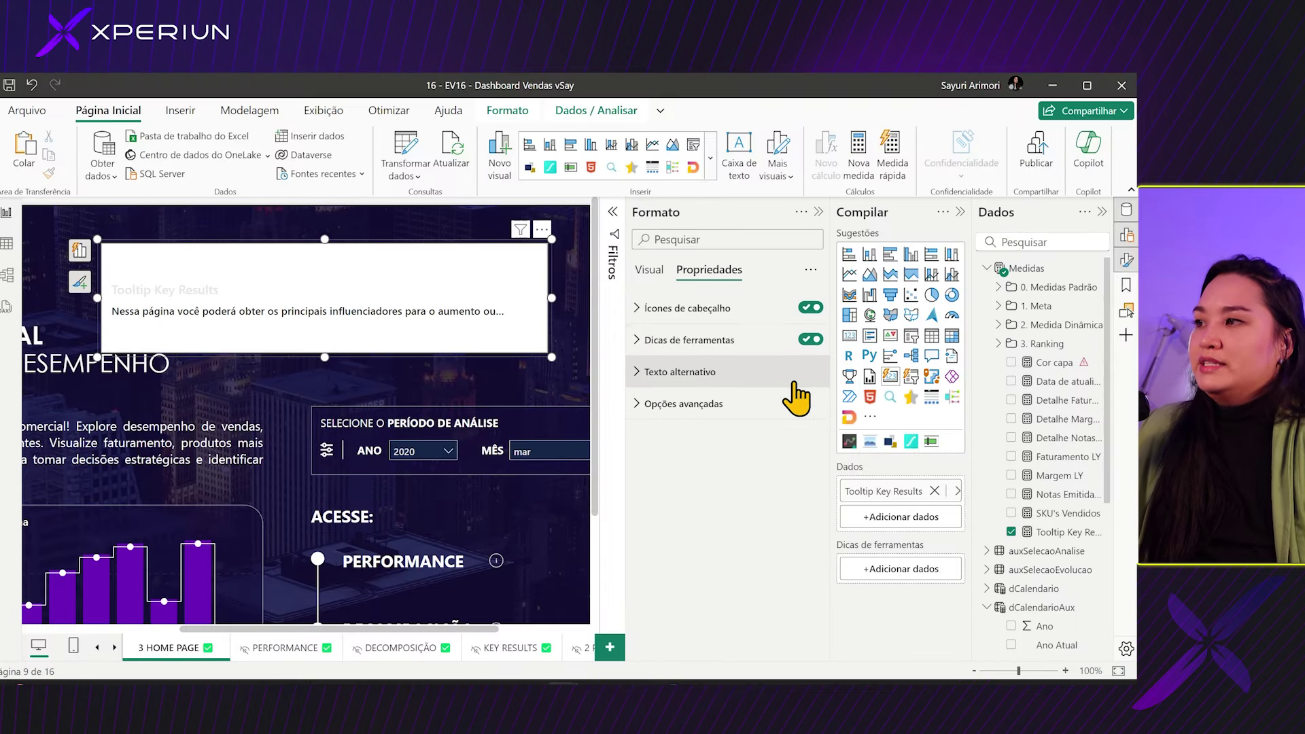
pyautogui.click(637, 341)
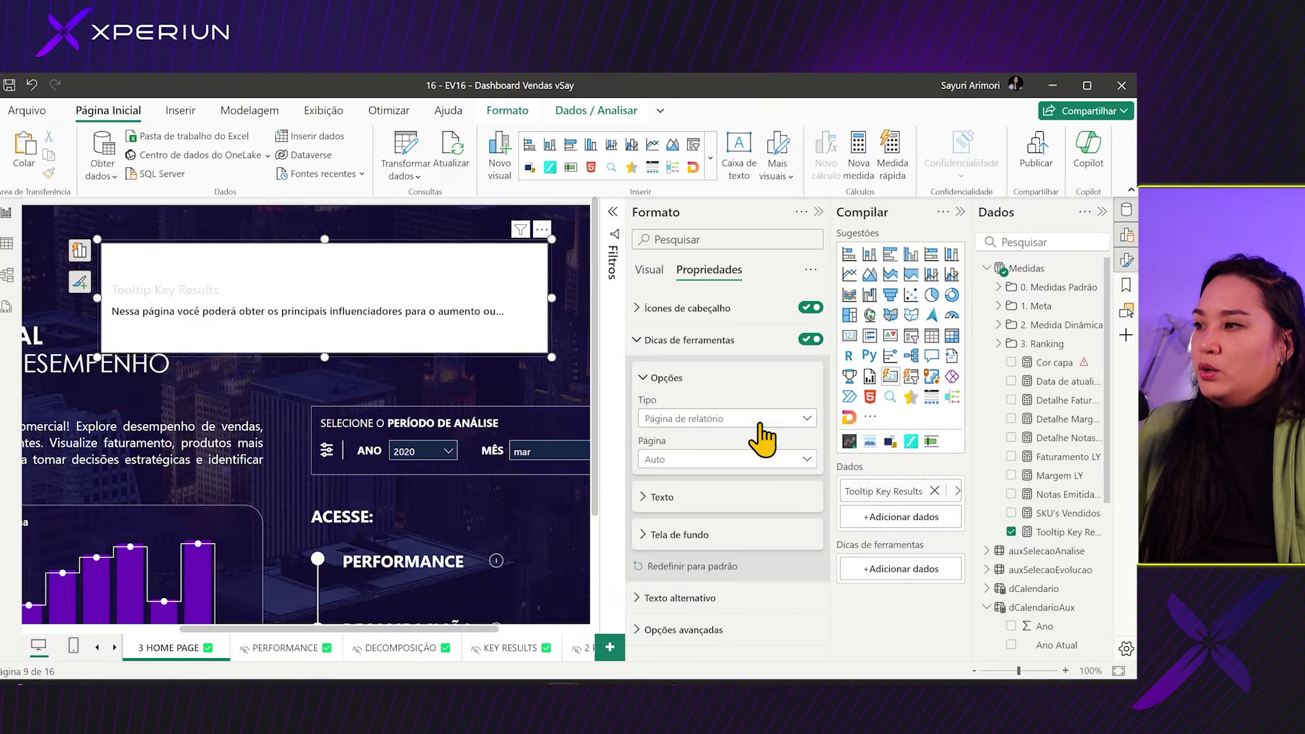
# - Set the card's tooltip Tipo to Página de relatório and its Página to PERFORMANCE
pyautogui.click(763, 420)
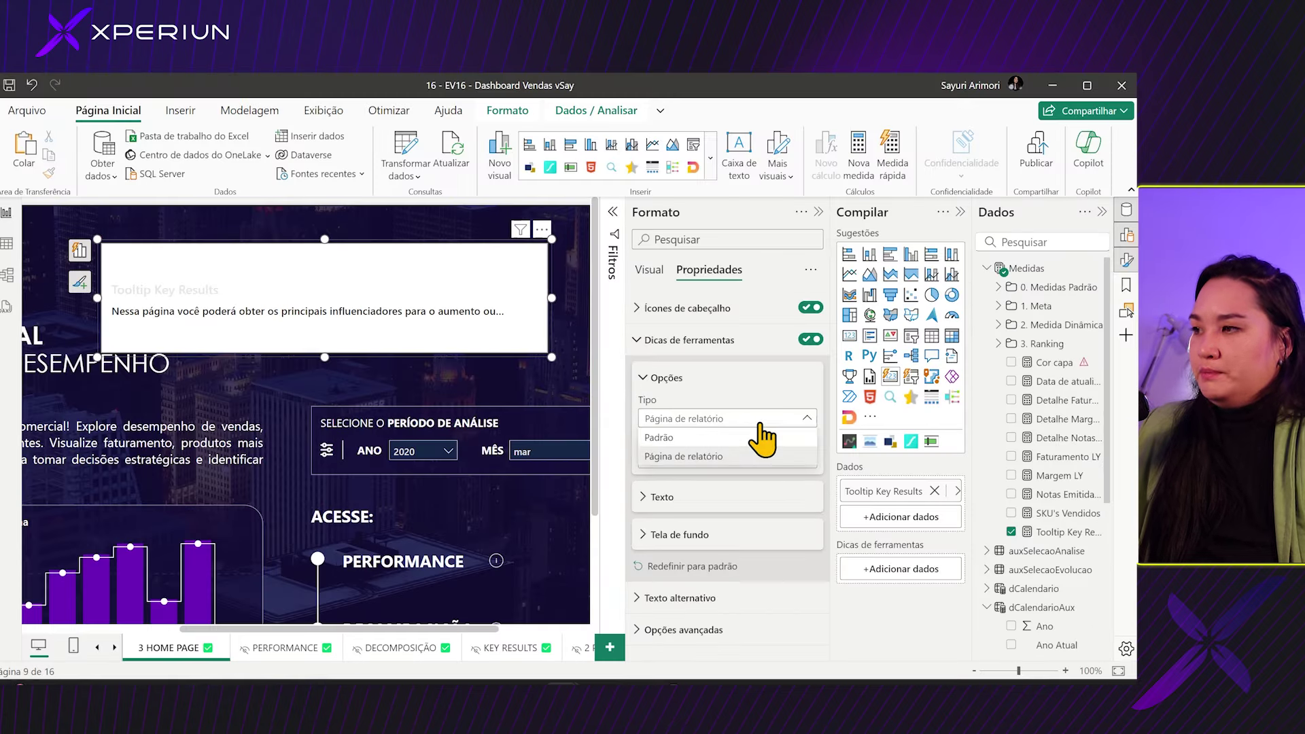
pyautogui.click(676, 457)
pyautogui.click(731, 460)
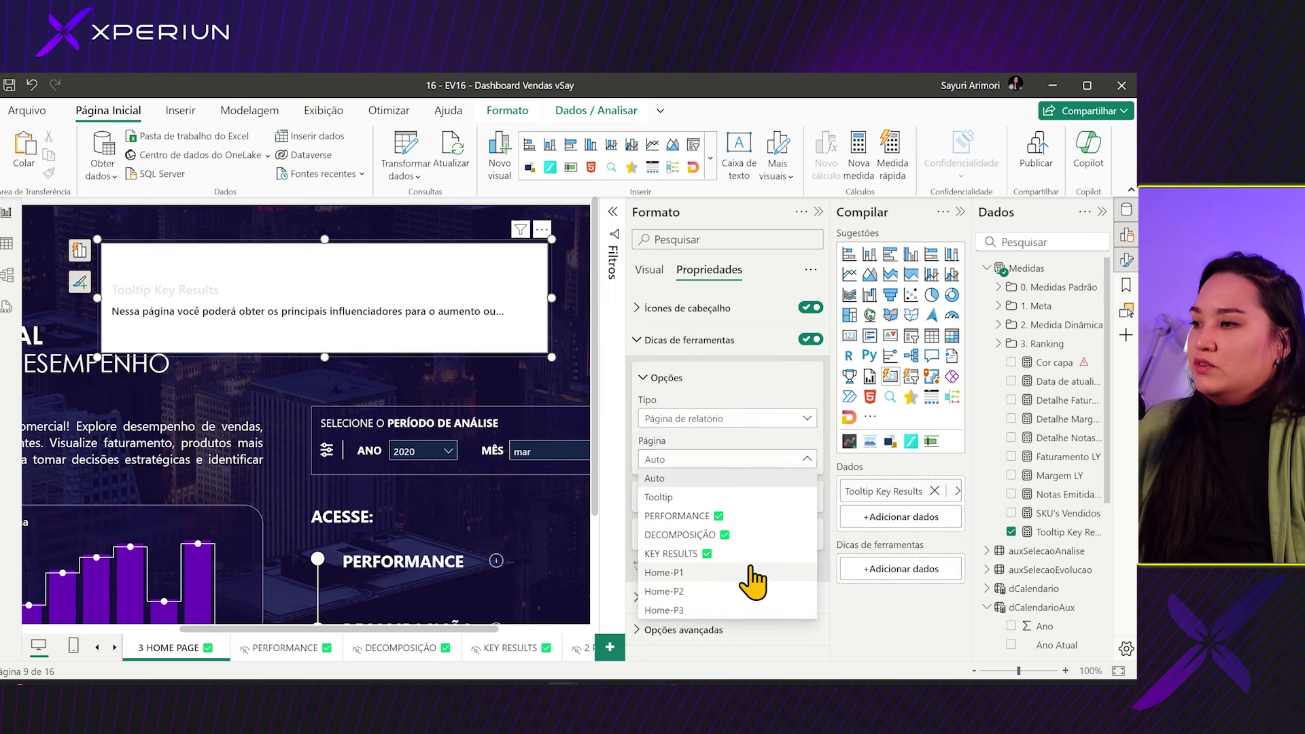
pyautogui.click(732, 516)
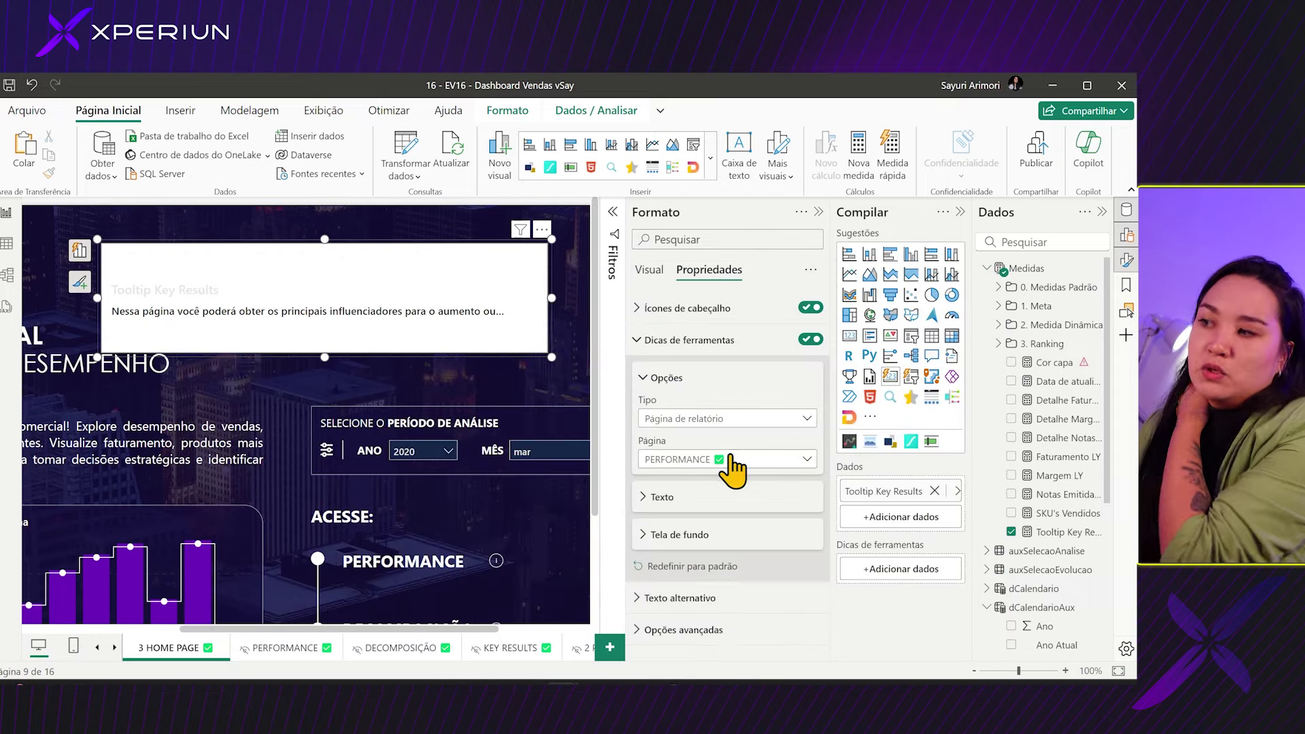
pyautogui.click(732, 469)
pyautogui.click(671, 524)
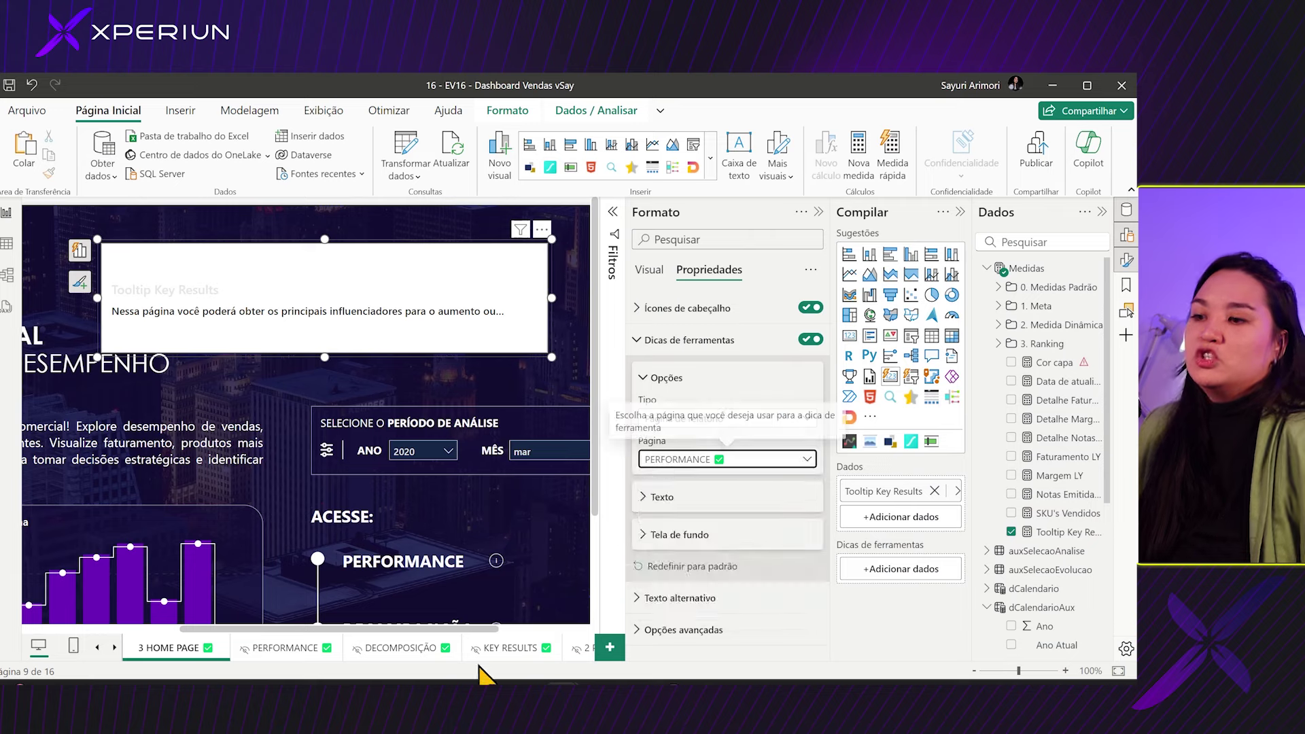
# - Go to the PERFORMANCE page and examine its Informações da página, including the Tipo de página setting Dica de Ferramenta
pyautogui.click(284, 649)
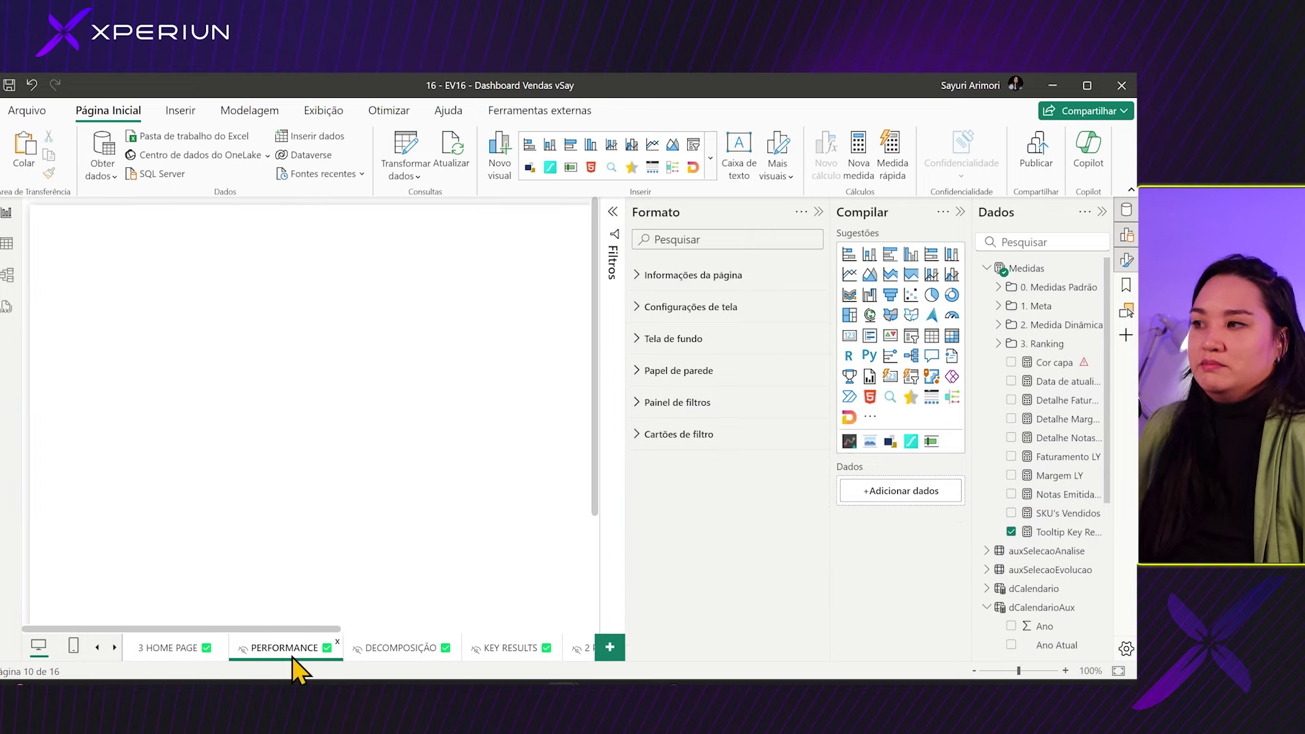
pyautogui.scroll(-2, 394, 379)
pyautogui.scroll(-1, 394, 379)
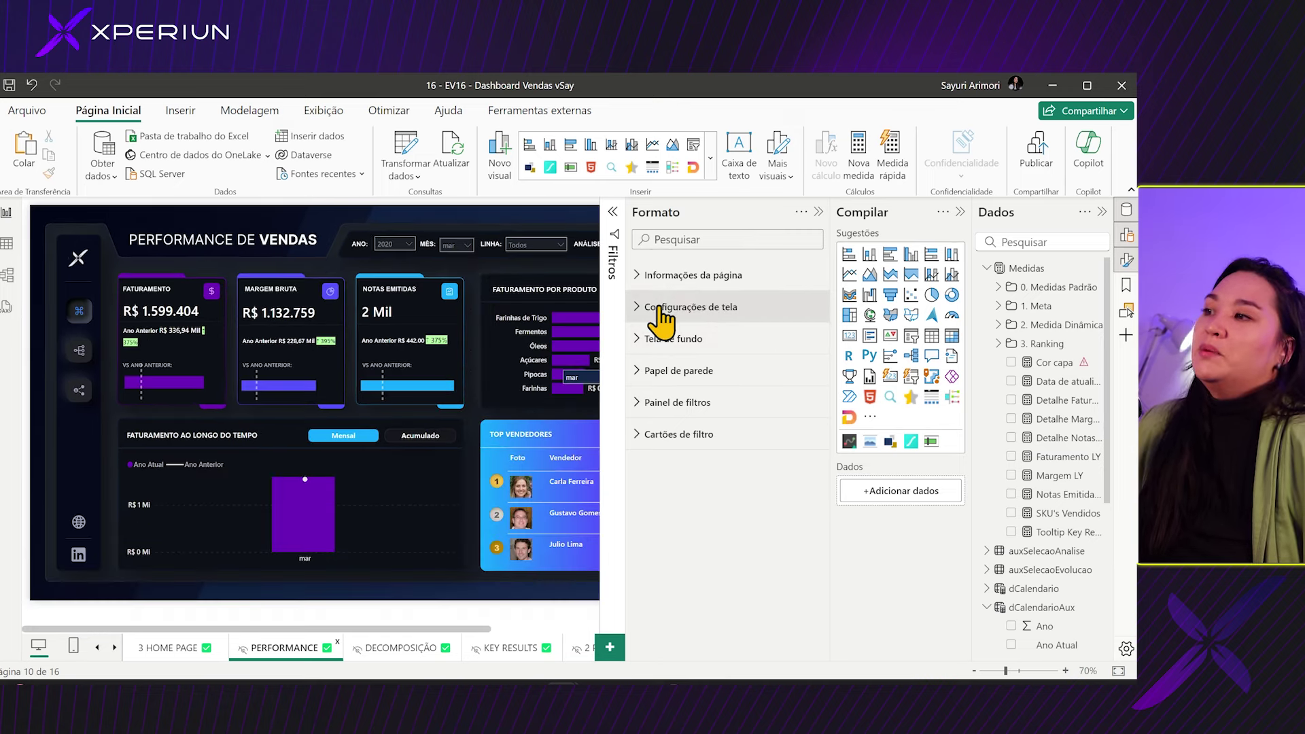
pyautogui.click(645, 276)
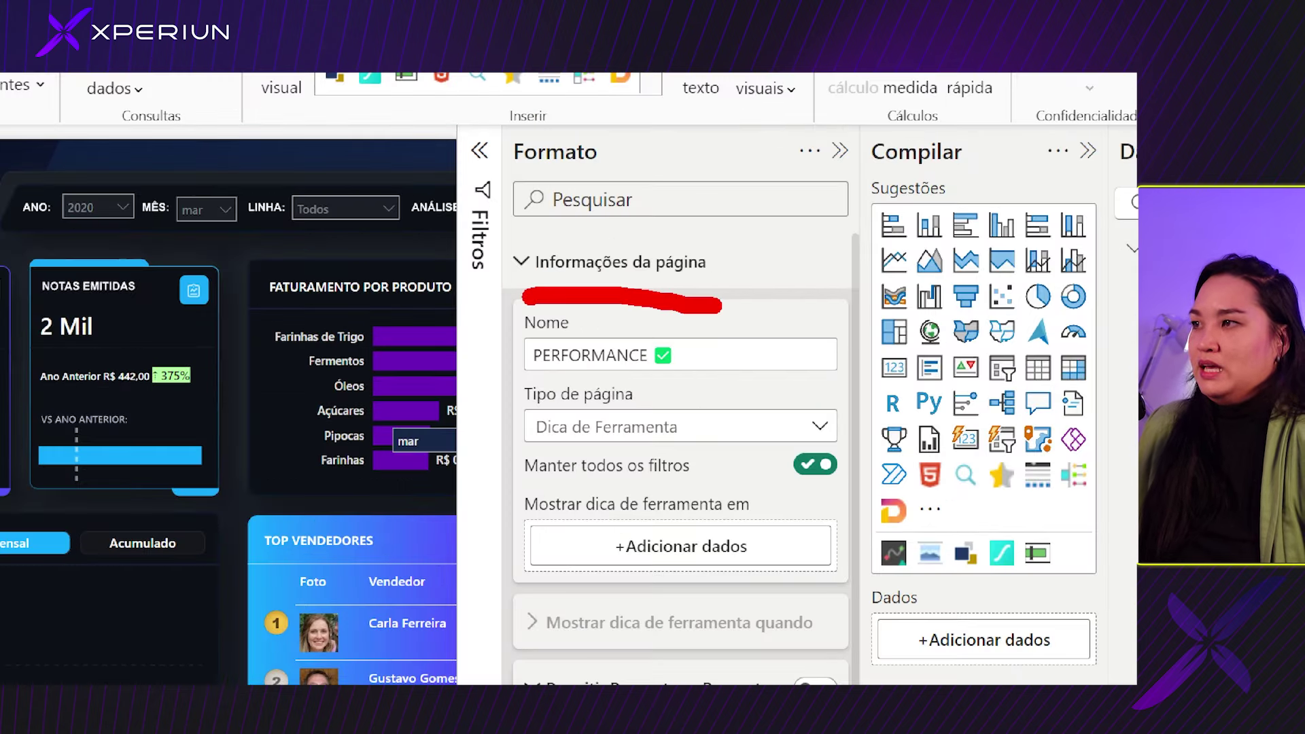
pyautogui.moveTo(457, 468); pyautogui.dragTo(520, 443)
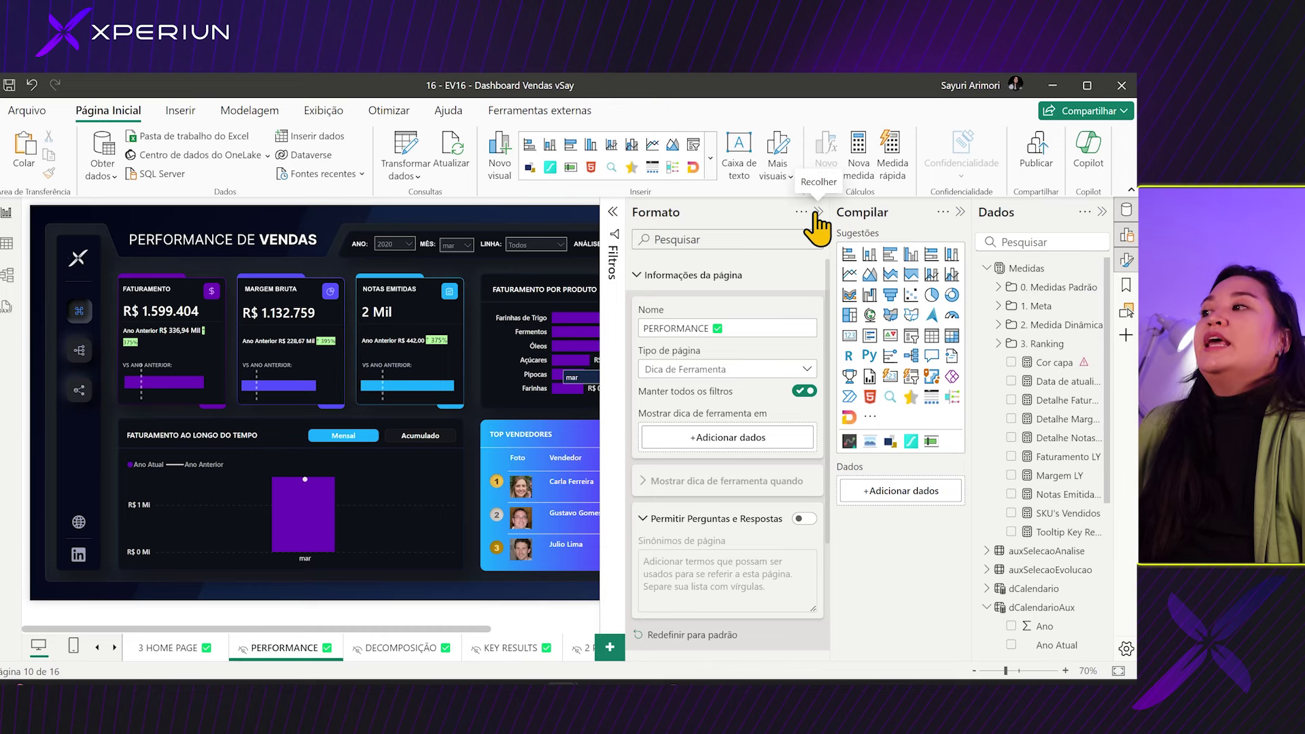
pyautogui.click(818, 212)
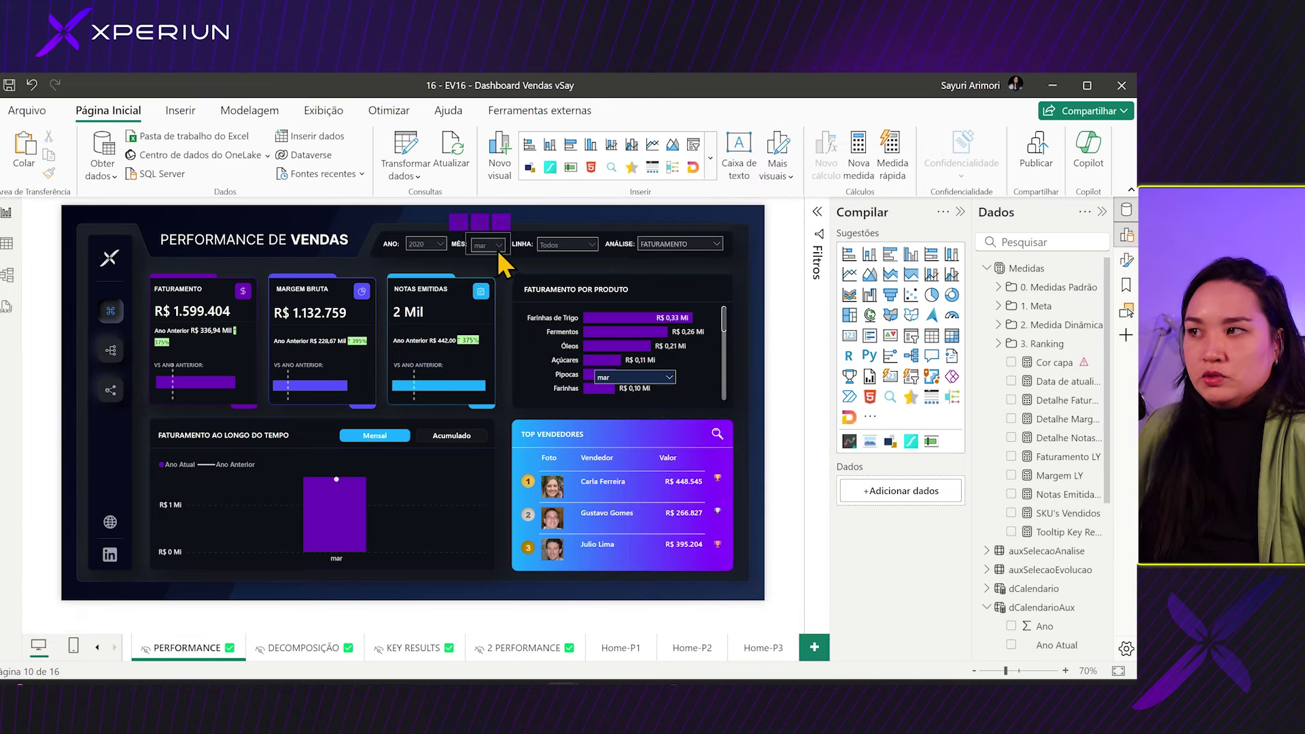
# - Return to the 3 HOME PAGE report page
pyautogui.click(100, 647)
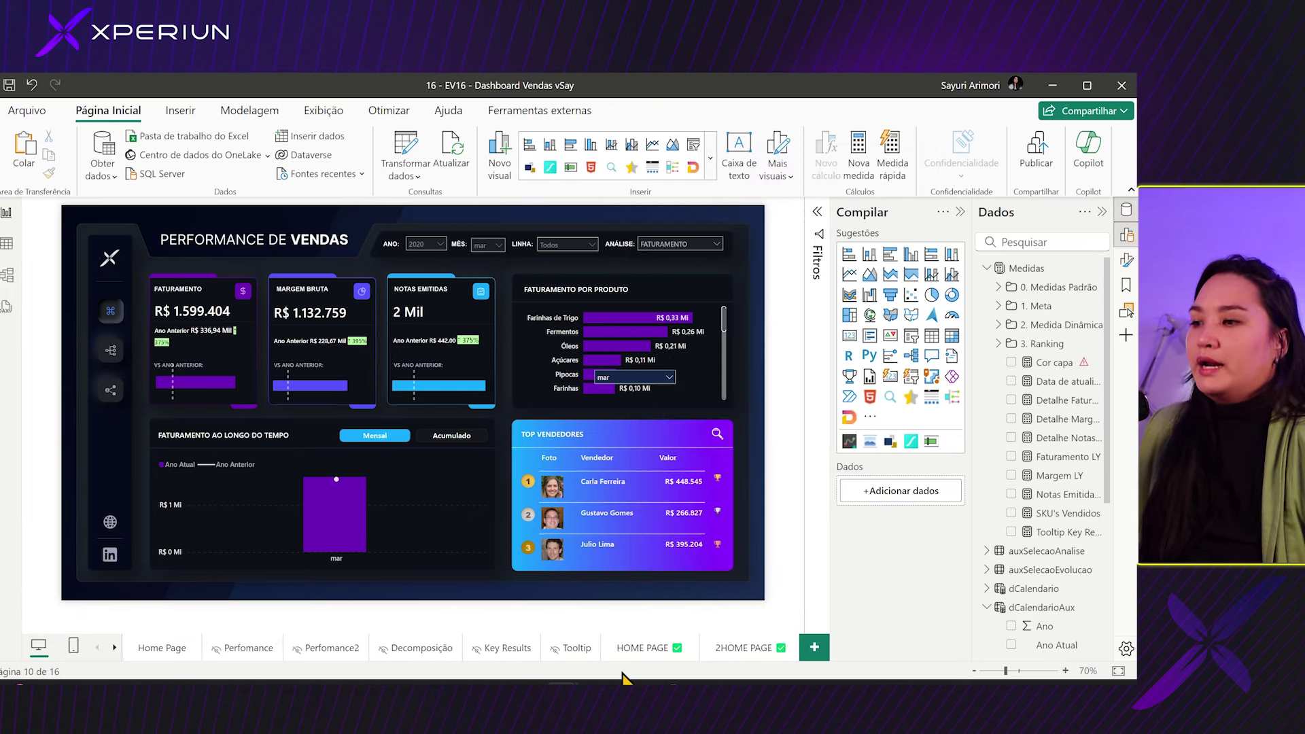
pyautogui.click(114, 647)
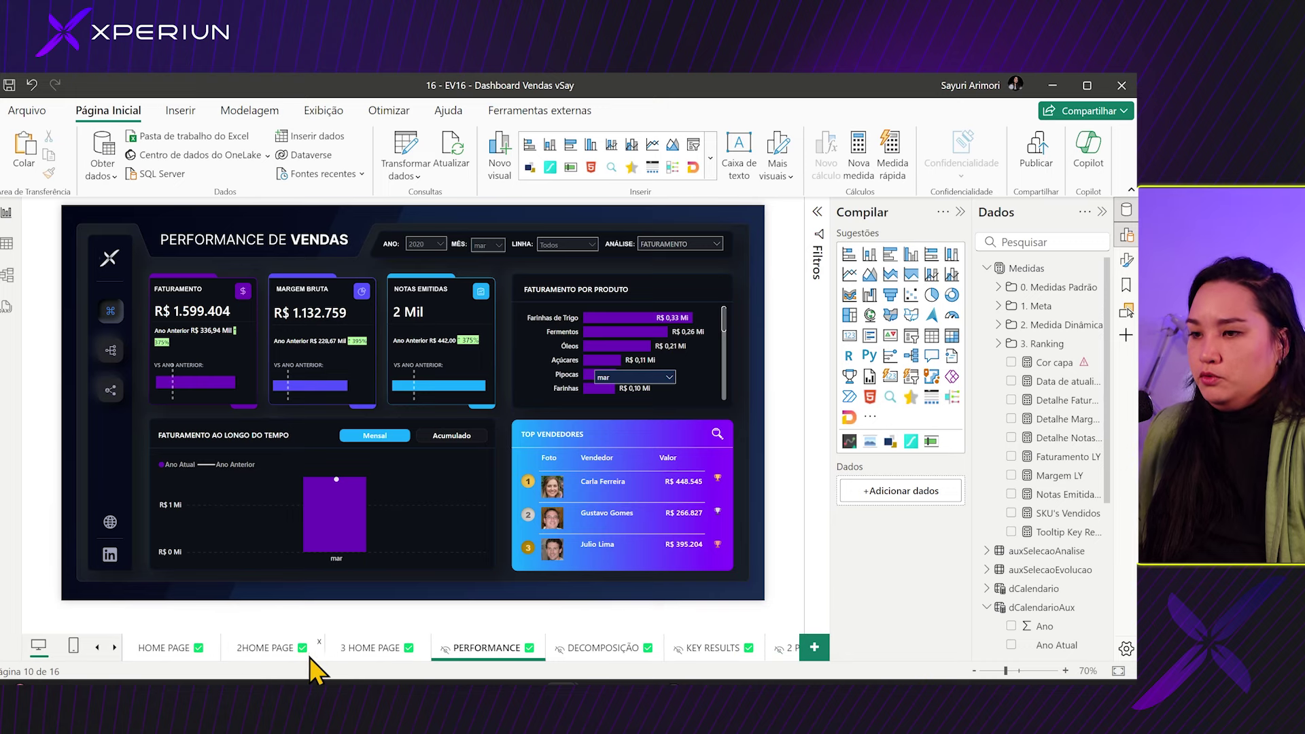
pyautogui.click(370, 649)
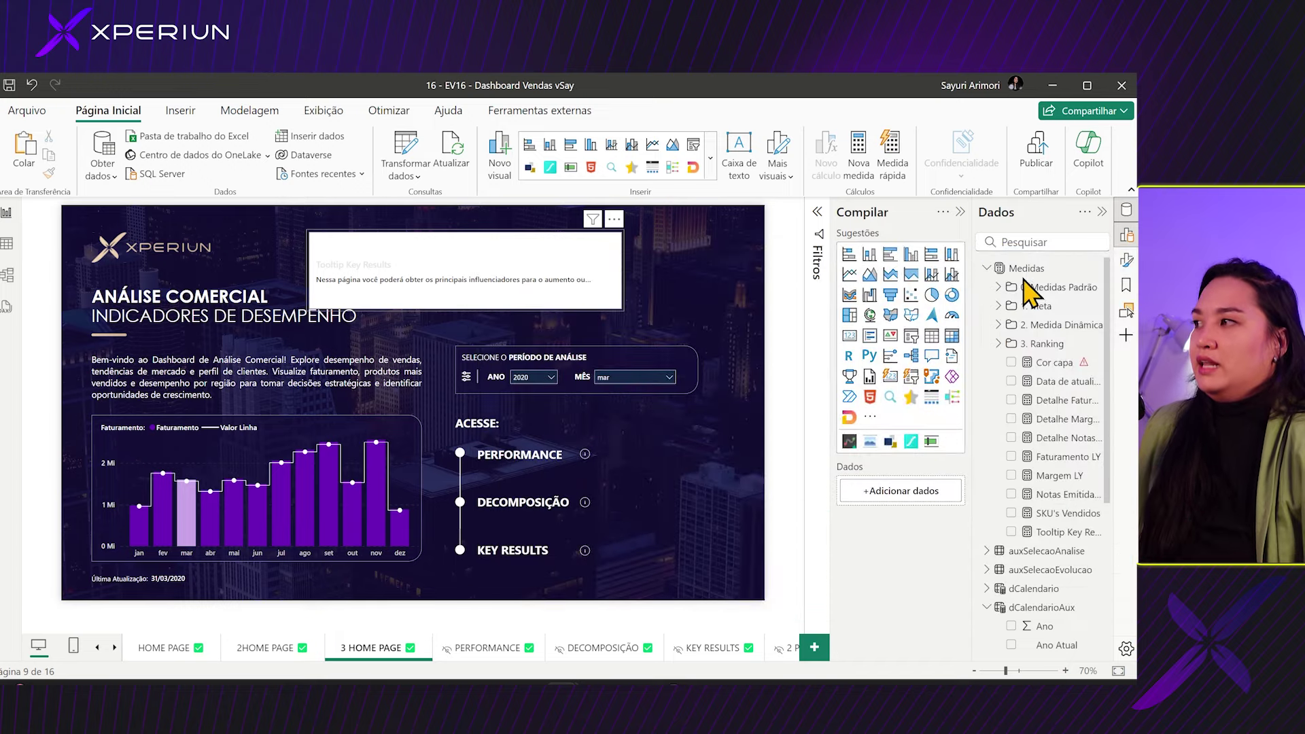
# - Examine the pages offered for the Tooltip Key Results card's report-page tooltip, keeping PERFORMANCE selected
pyautogui.click(1012, 532)
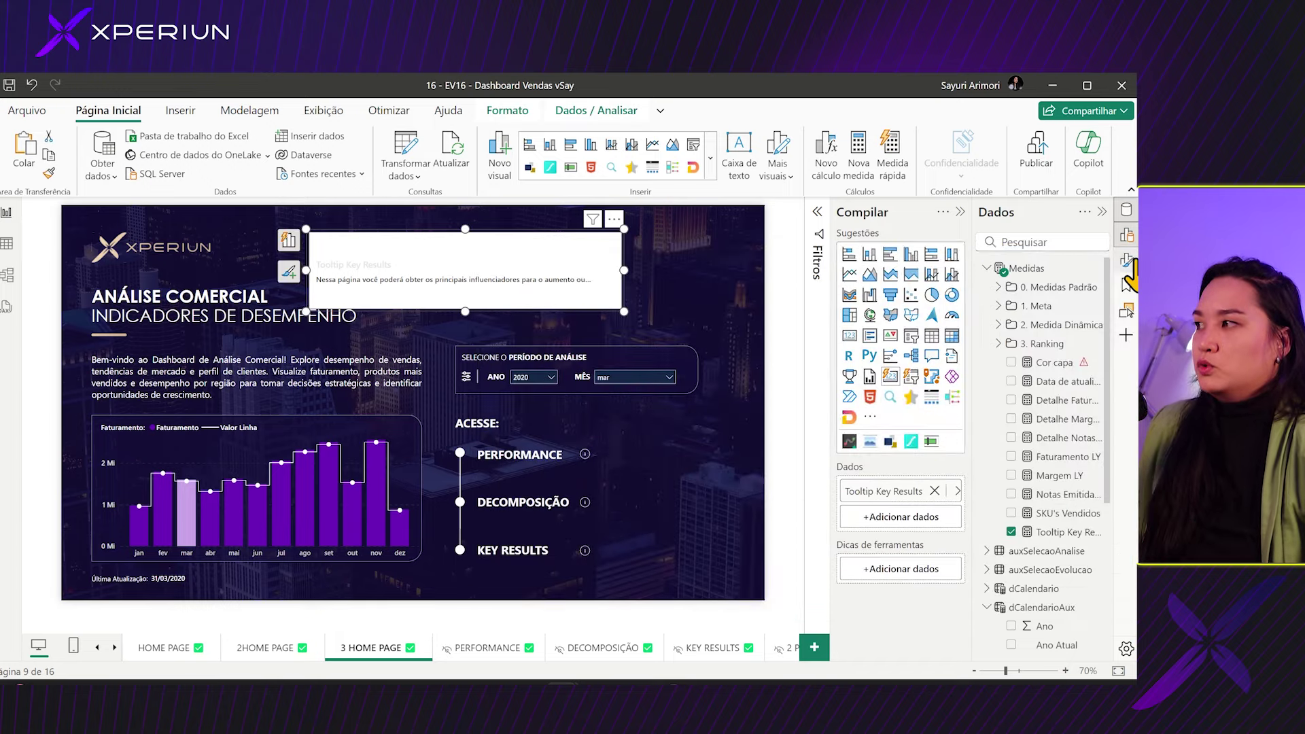
pyautogui.click(1126, 259)
pyautogui.click(709, 270)
pyautogui.click(717, 341)
pyautogui.click(751, 458)
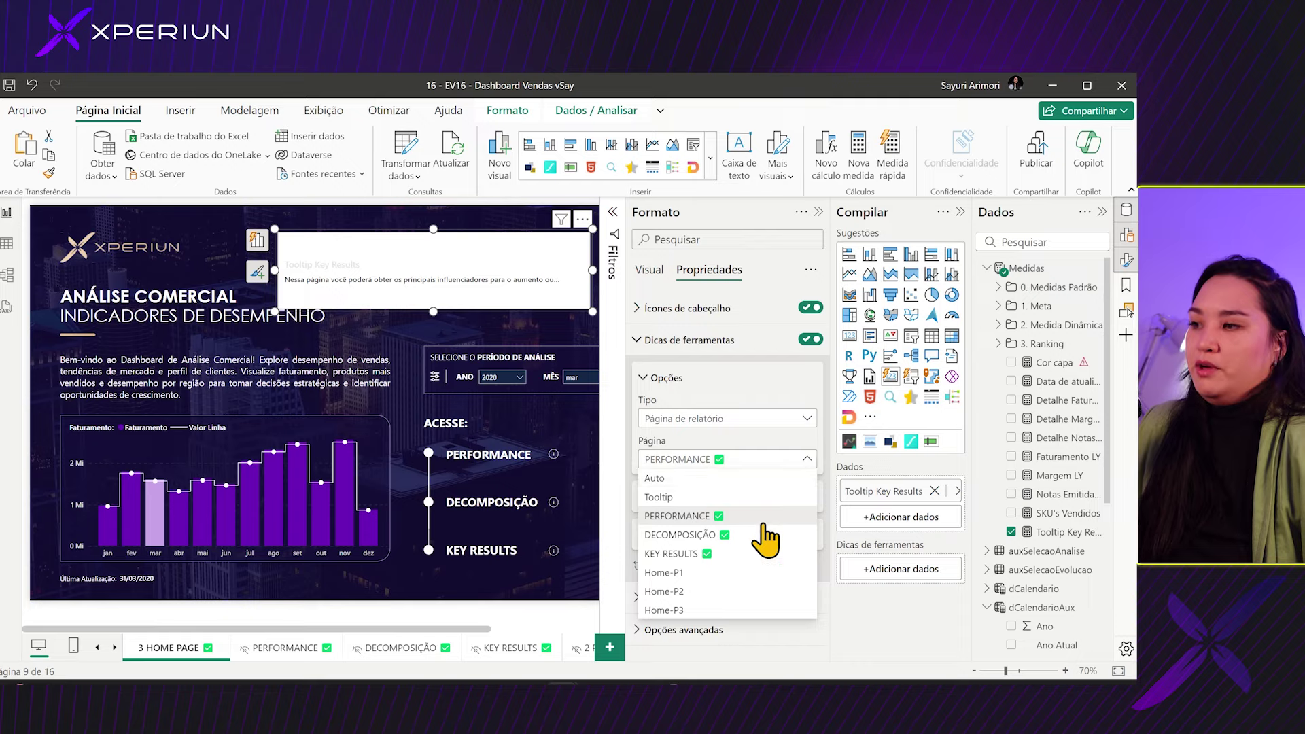
pyautogui.click(806, 463)
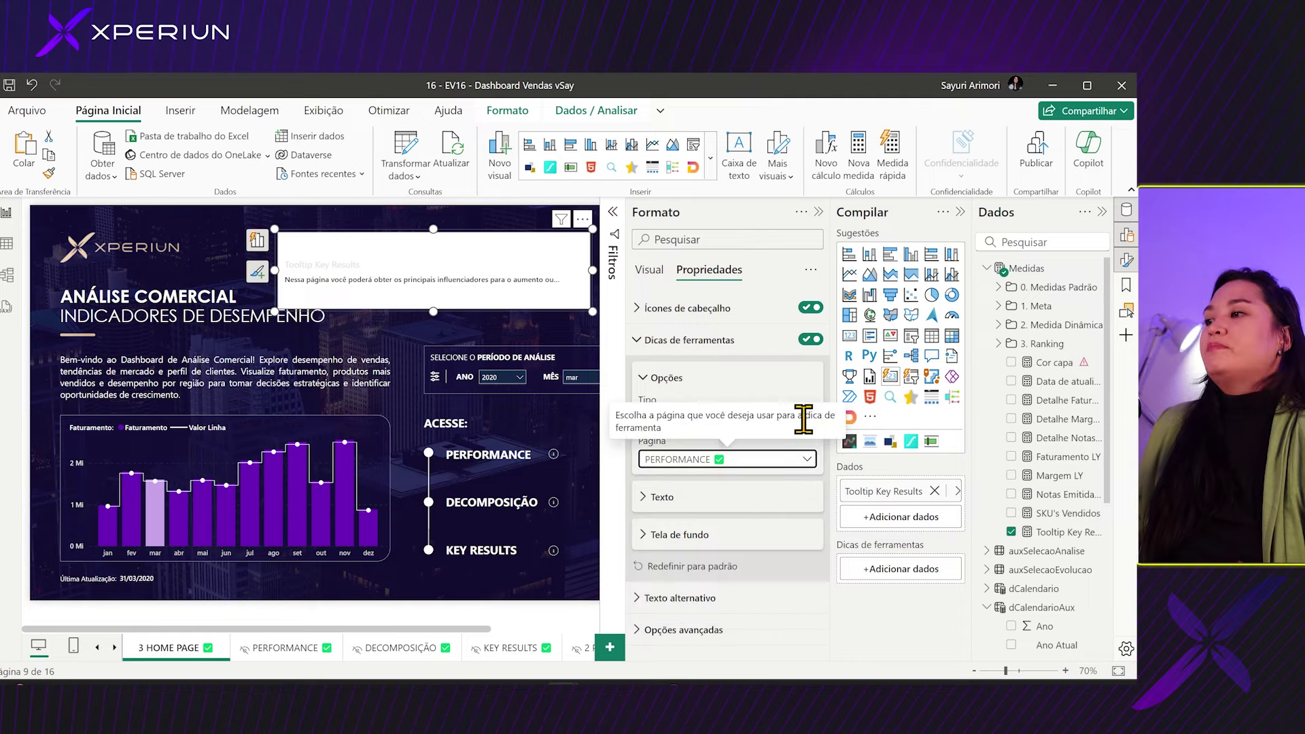
pyautogui.moveTo(507, 303)
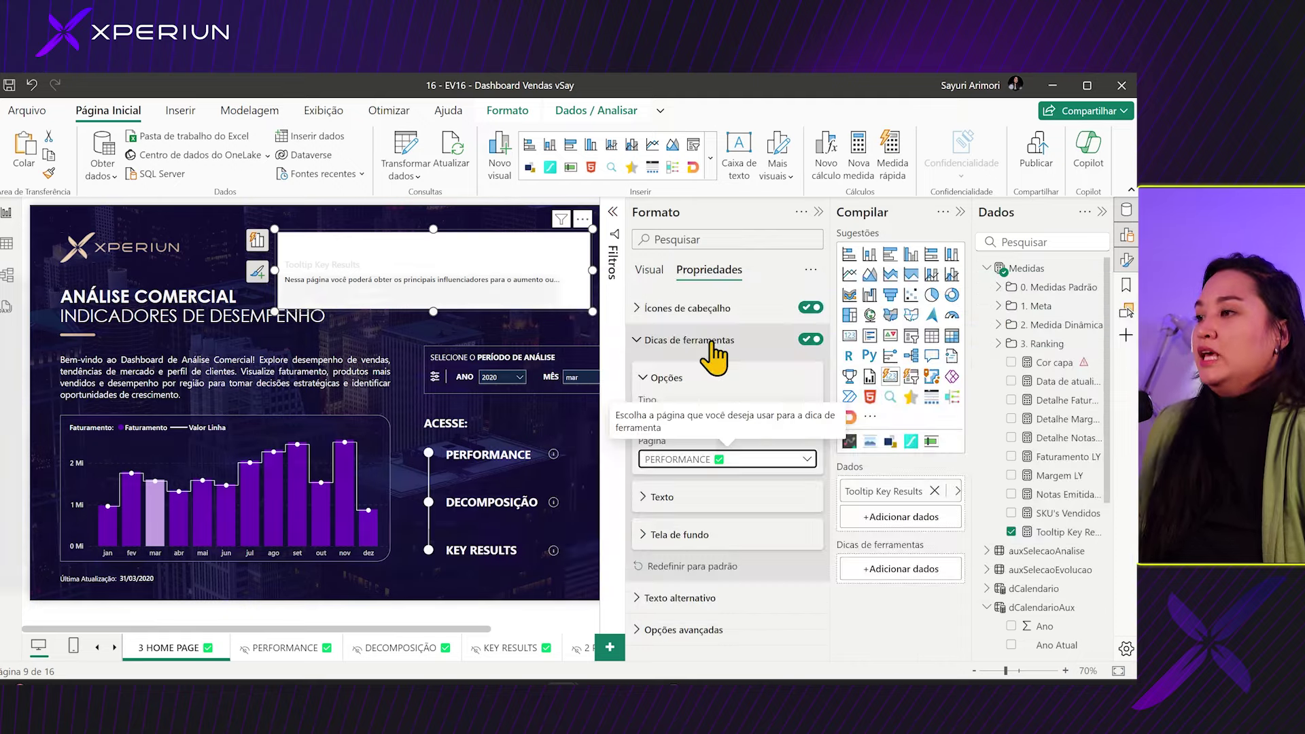
# - Shift the Tooltip Key Results card slightly and turn off Tela de fundo in its Cartões settings
pyautogui.click(649, 269)
pyautogui.moveTo(349, 276); pyautogui.dragTo(402, 297)
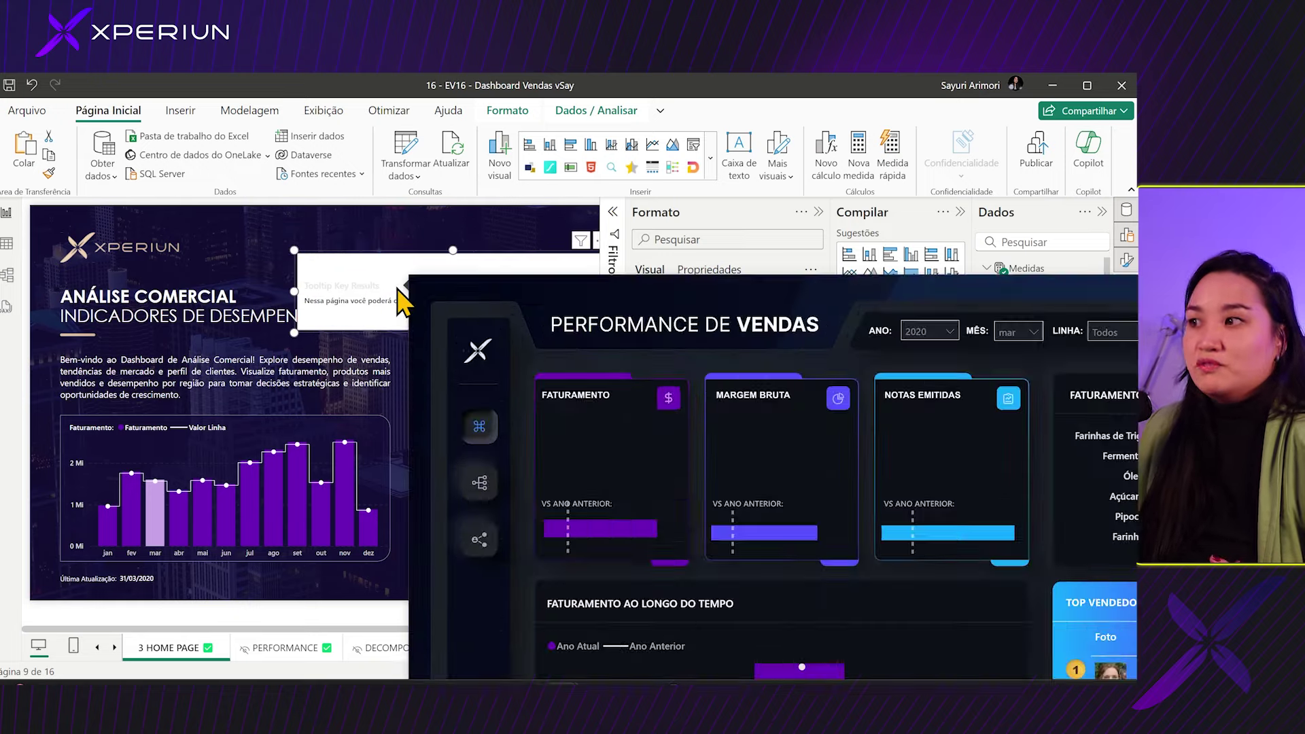
pyautogui.click(760, 502)
pyautogui.scroll(-2, 775, 503)
pyautogui.scroll(-2, 775, 507)
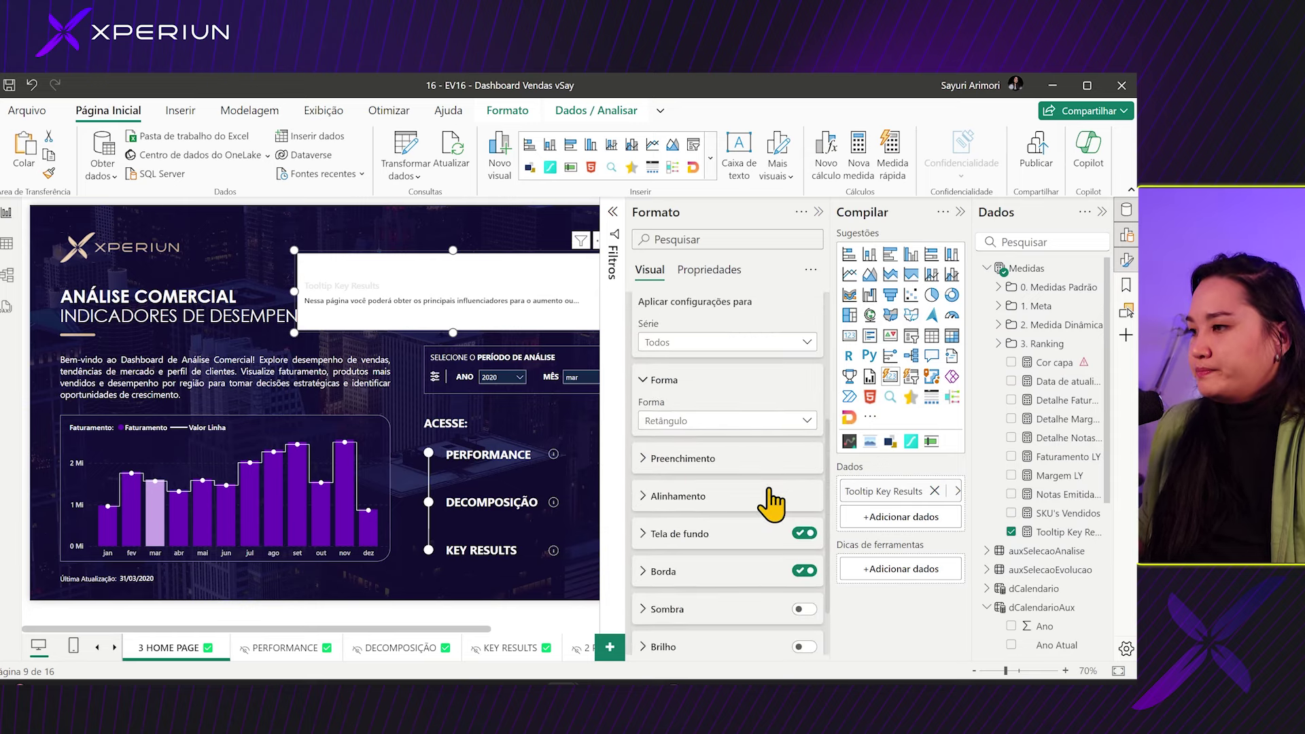
pyautogui.click(804, 534)
pyautogui.scroll(4, 751, 449)
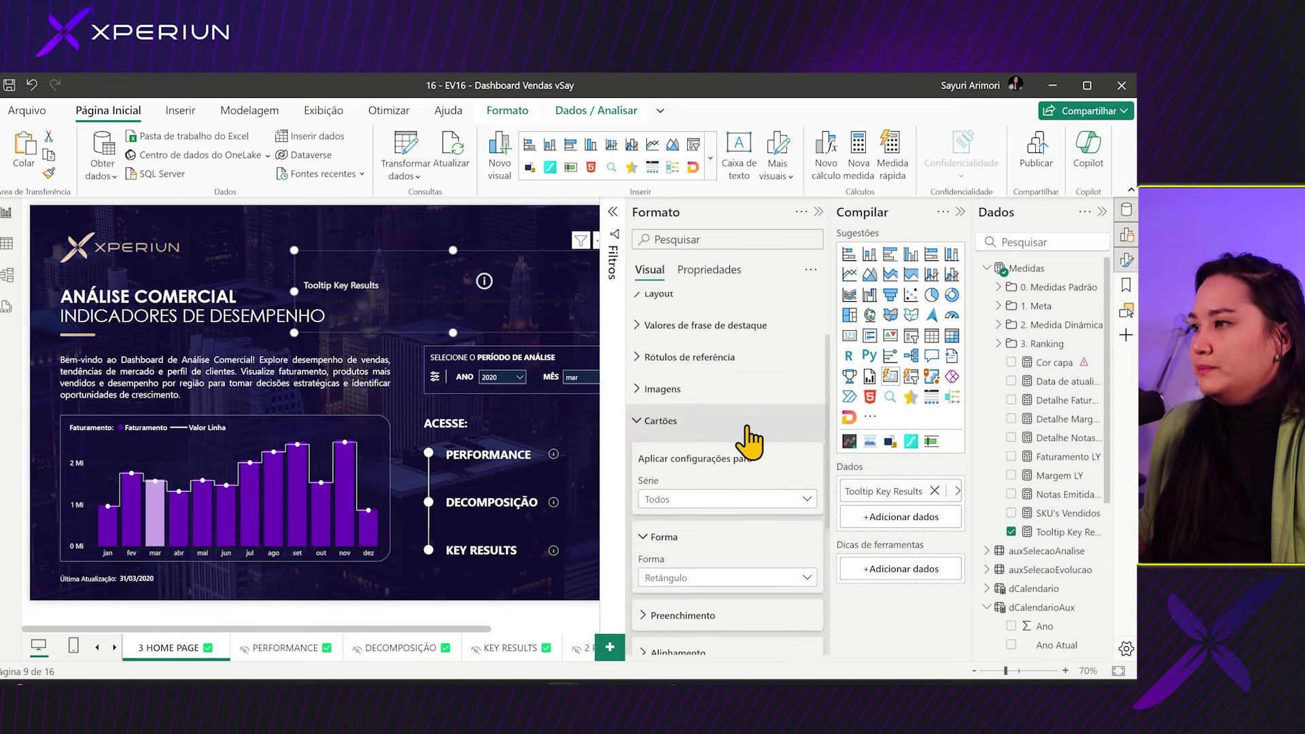
# - Turn off Valores and Label in the card's Valores de frase de destaque settings
pyautogui.click(732, 406)
pyautogui.click(804, 519)
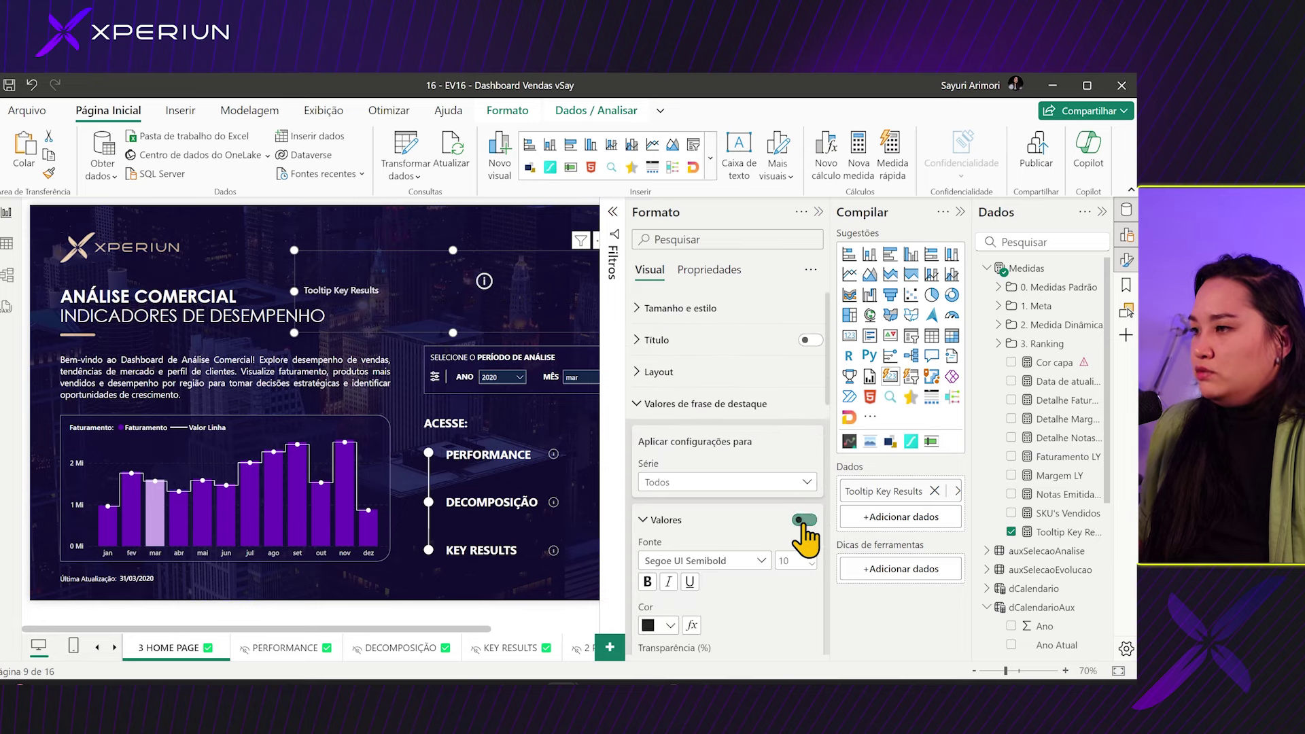
pyautogui.scroll(-3, 807, 537)
pyautogui.click(804, 583)
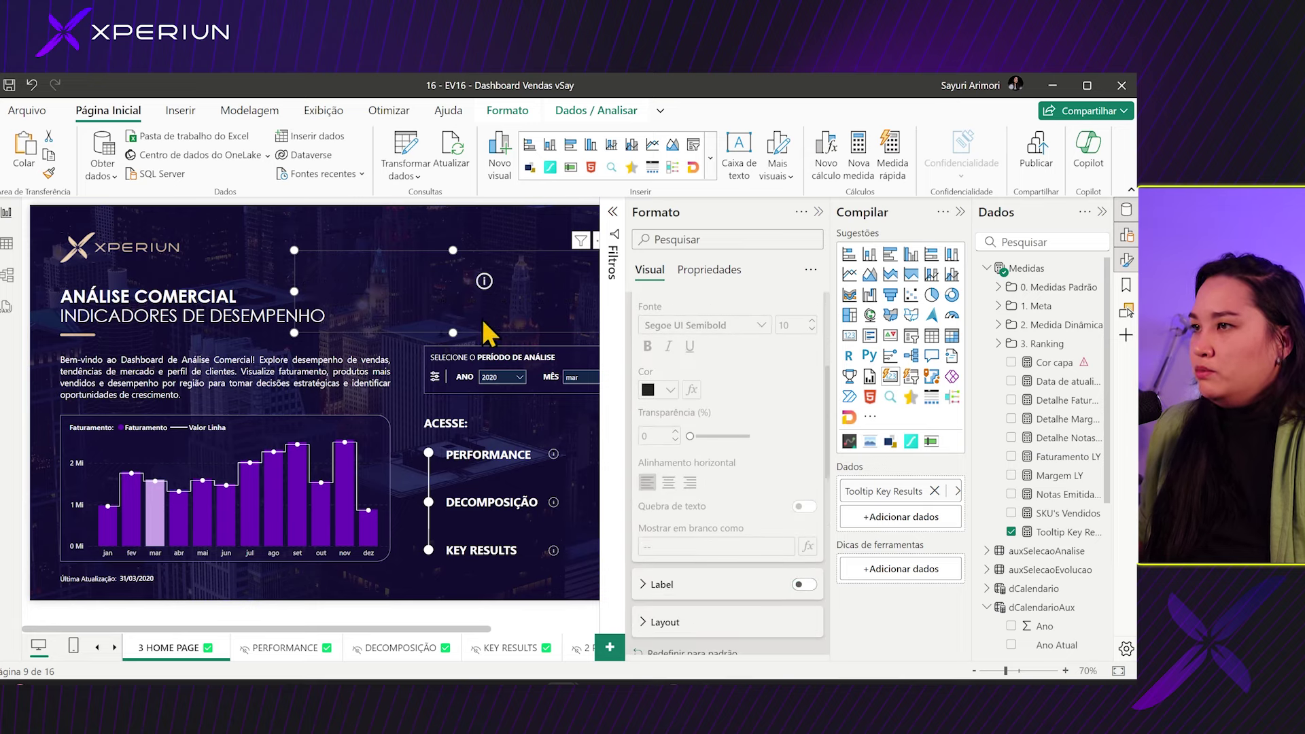
# - Move the blank card over the large info icon above the period selection box and shrink it around the icon
pyautogui.click(394, 263)
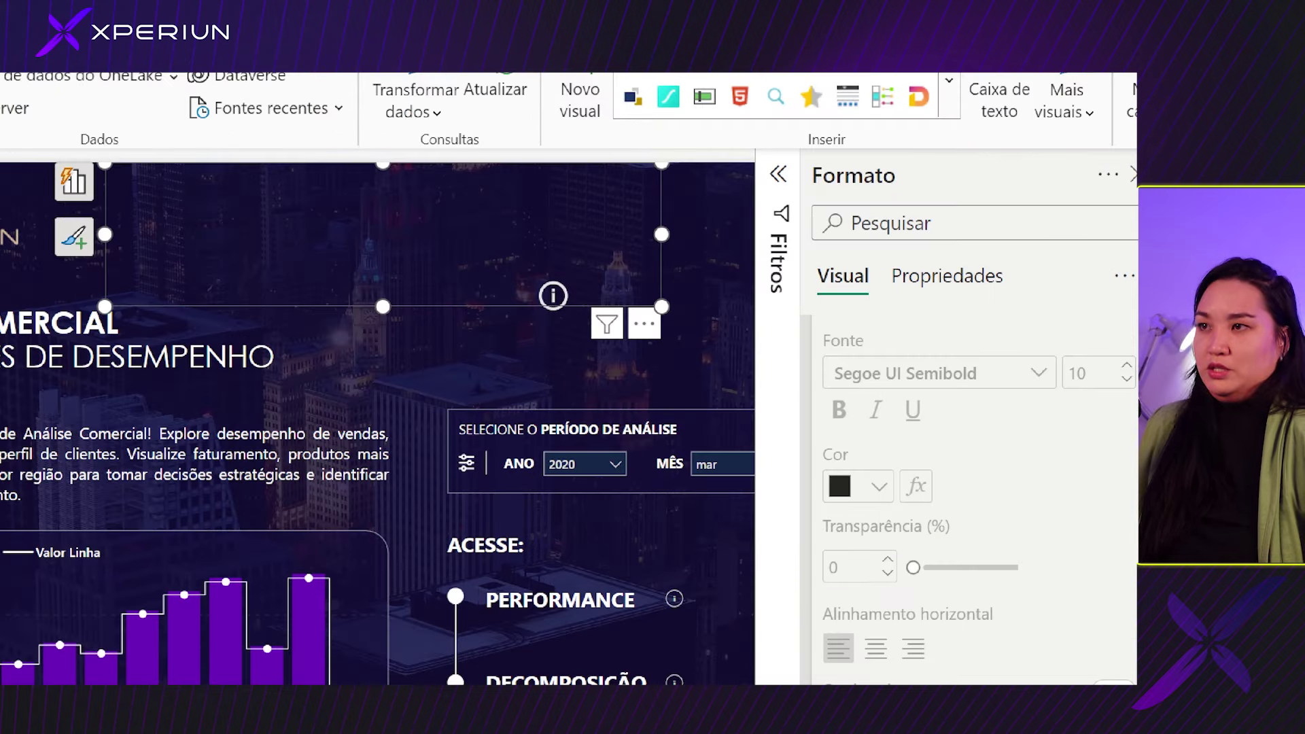
pyautogui.moveTo(117, 154)
pyautogui.mouseDown()
pyautogui.moveTo(88, 326)
pyautogui.moveTo(136, 326)
pyautogui.mouseUp()
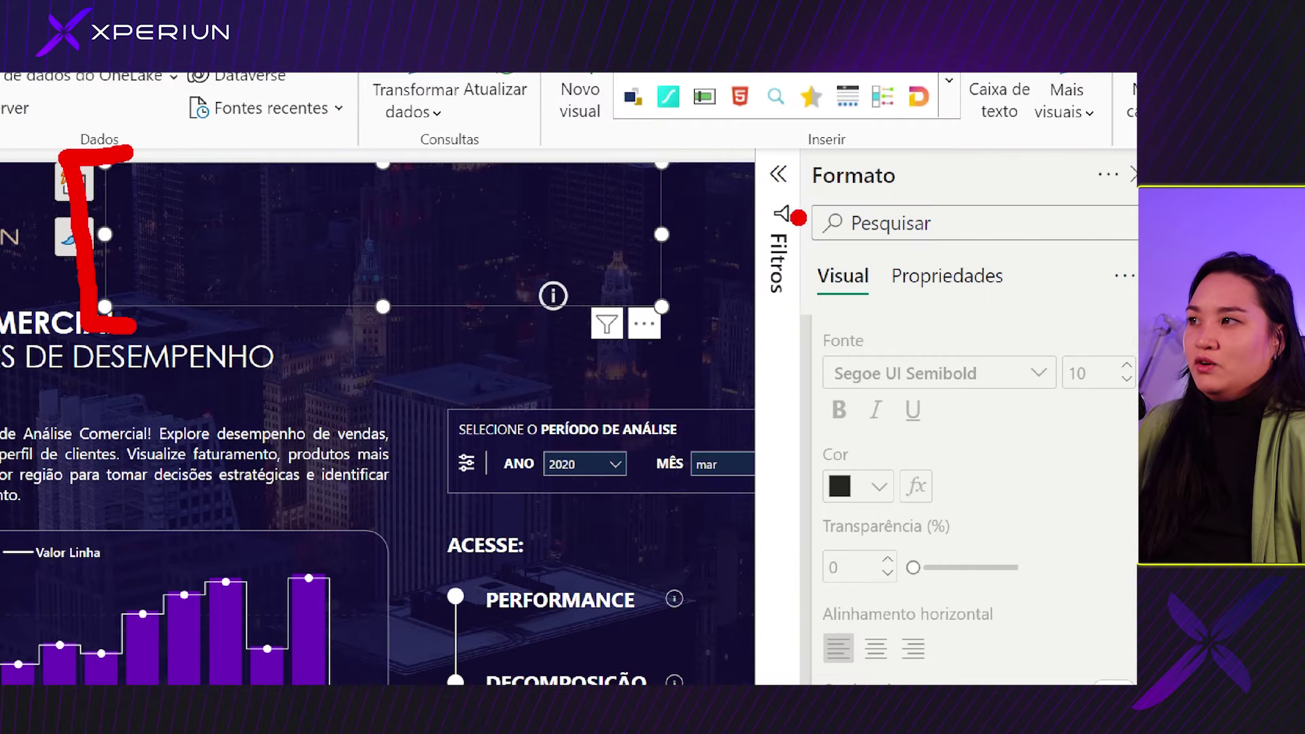
pyautogui.moveTo(668, 203); pyautogui.dragTo(602, 316)
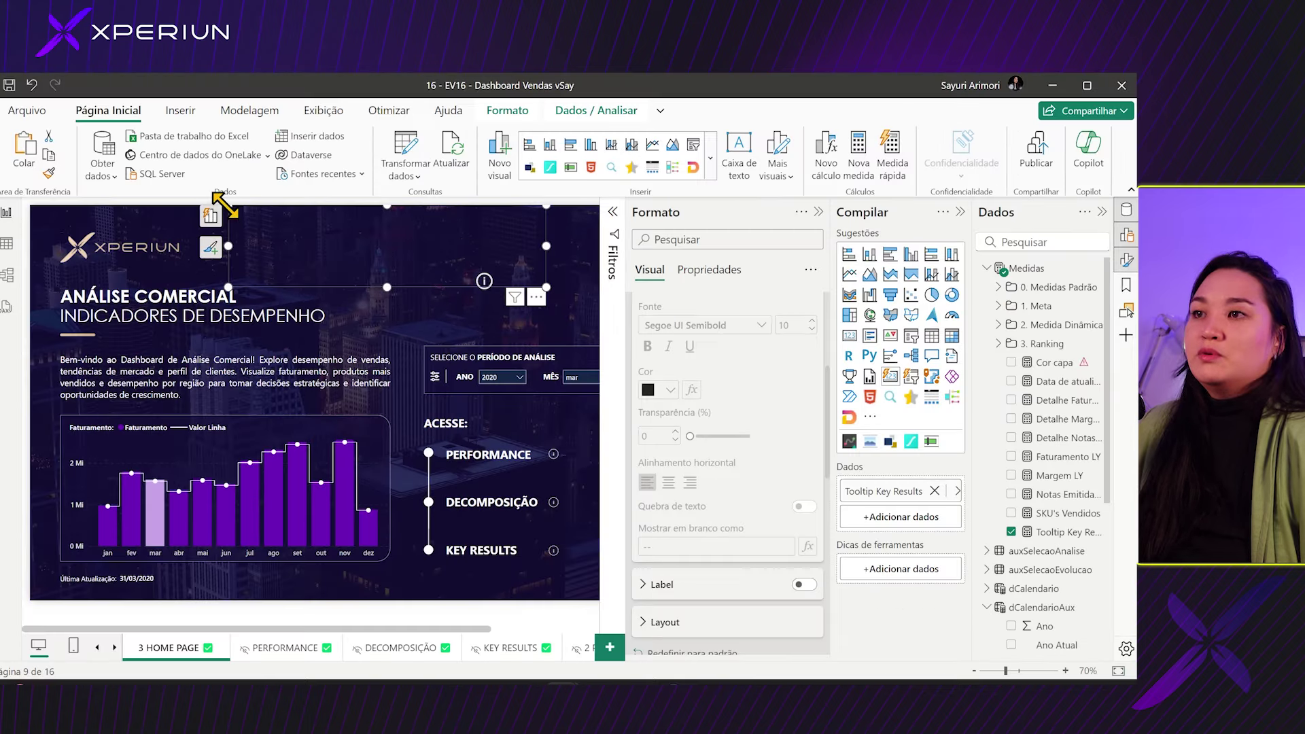
pyautogui.moveTo(225, 204); pyautogui.dragTo(470, 258)
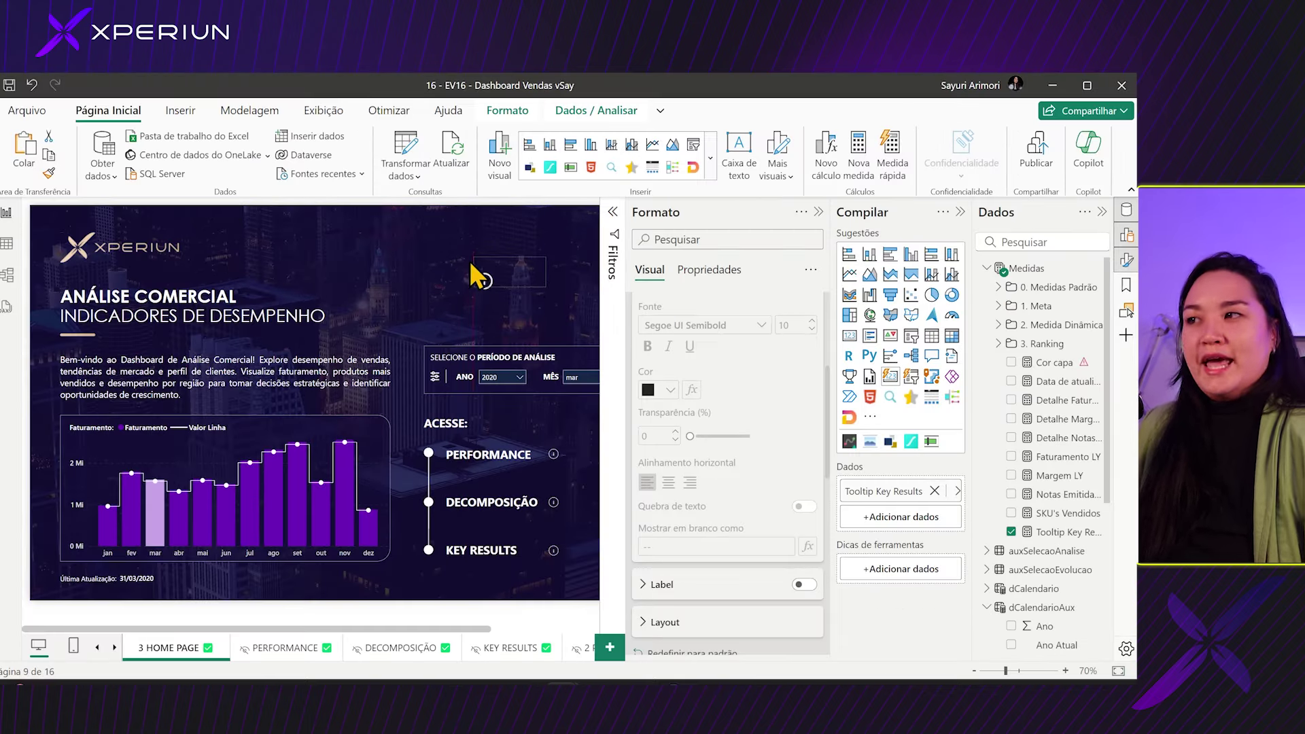
# - Move the blank card to the PERFORMANCE row, narrow it to about icon size, and place it beside the row's info icon
pyautogui.click(518, 314)
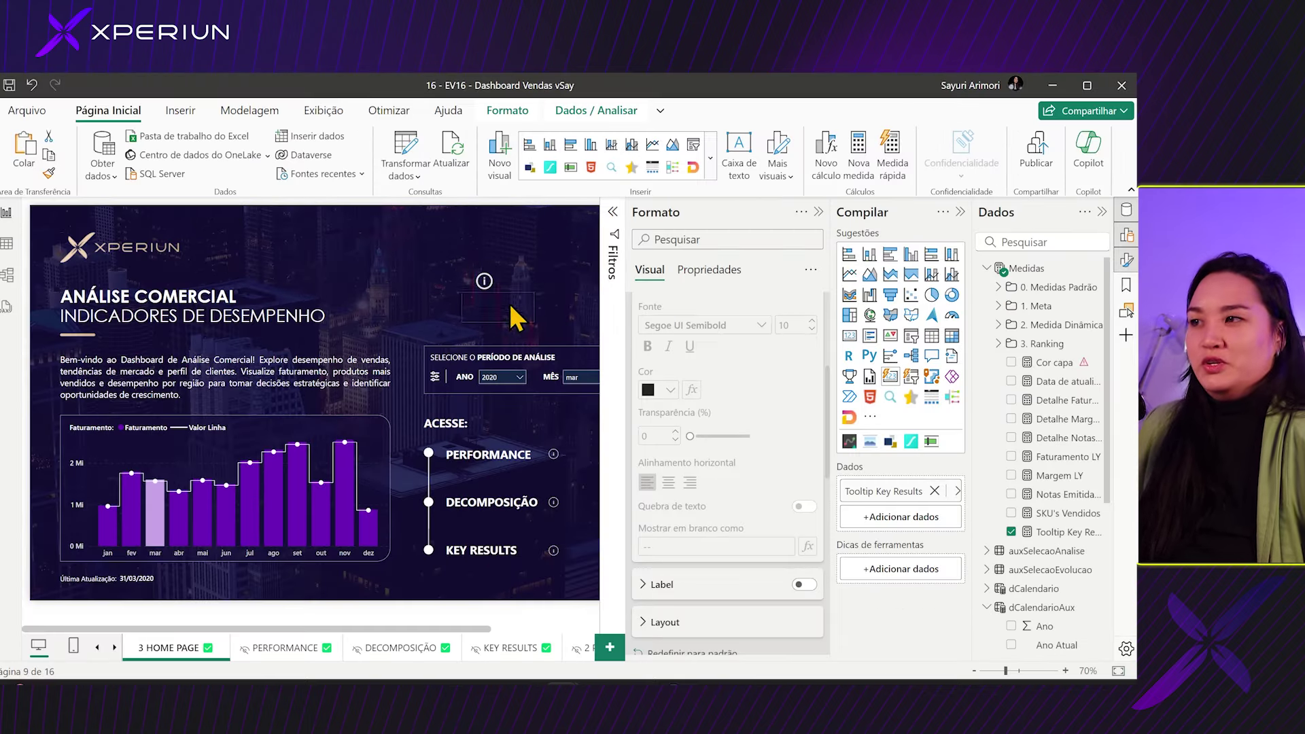
pyautogui.click(574, 466)
pyautogui.click(819, 211)
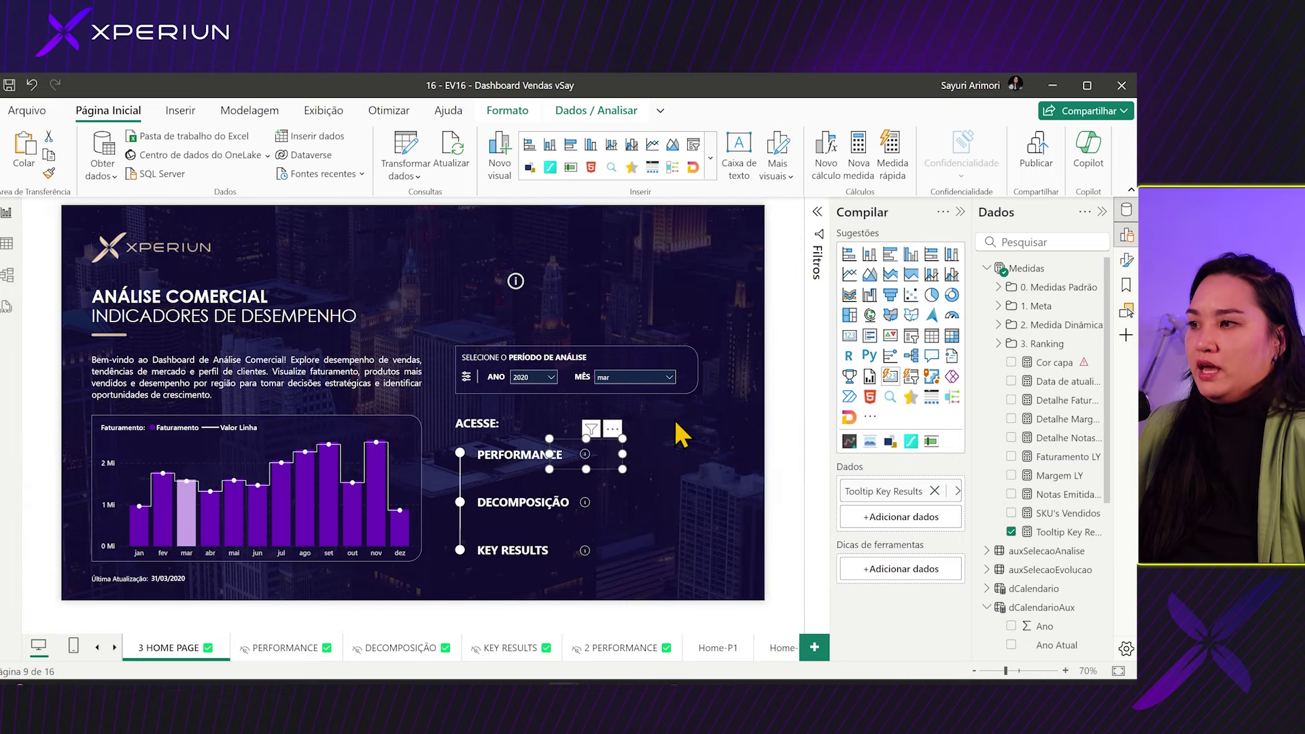
pyautogui.click(602, 473)
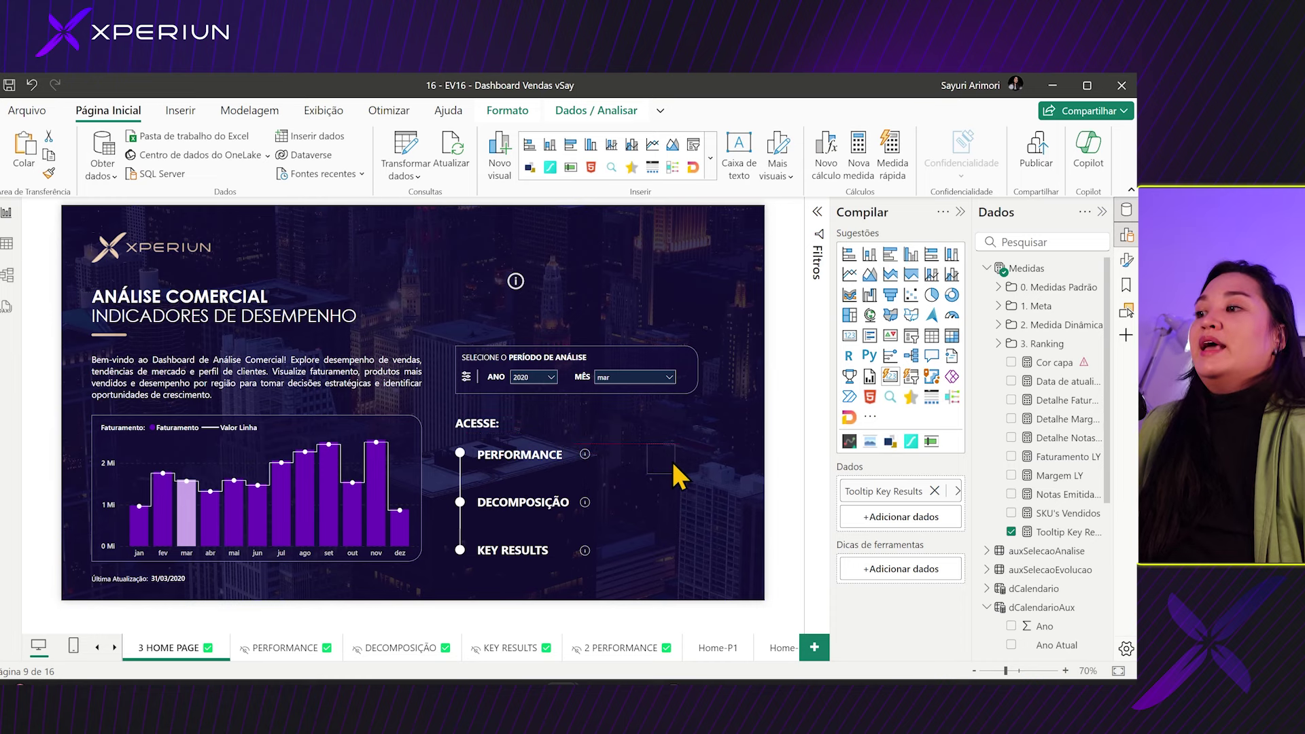
pyautogui.click(762, 446)
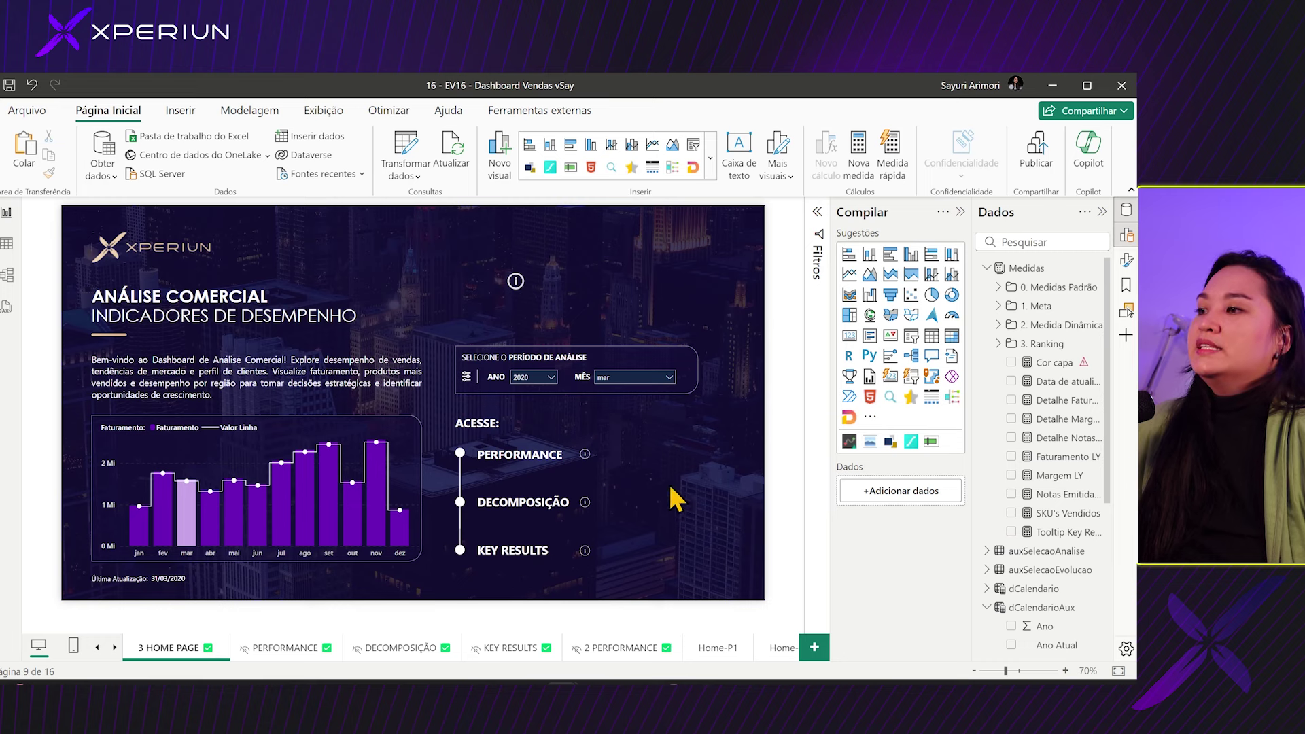
pyautogui.moveTo(703, 498); pyautogui.dragTo(574, 391)
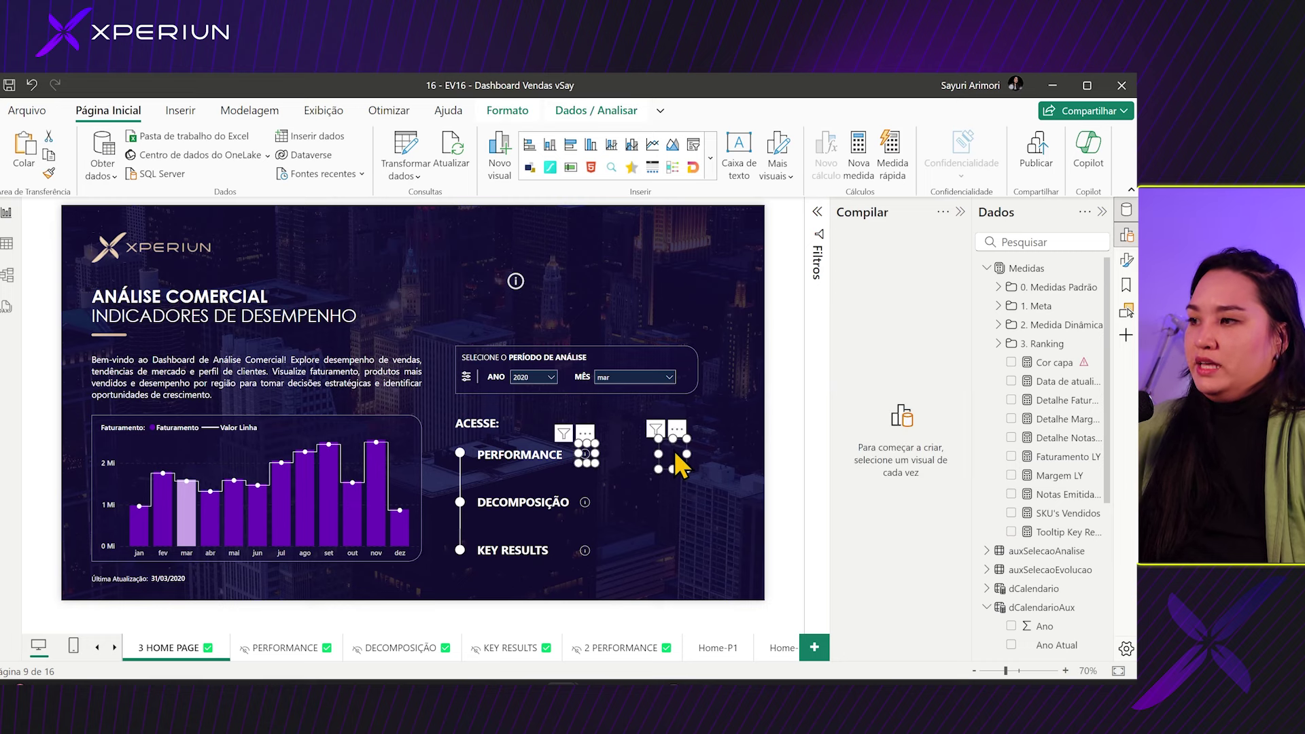
pyautogui.click(676, 450)
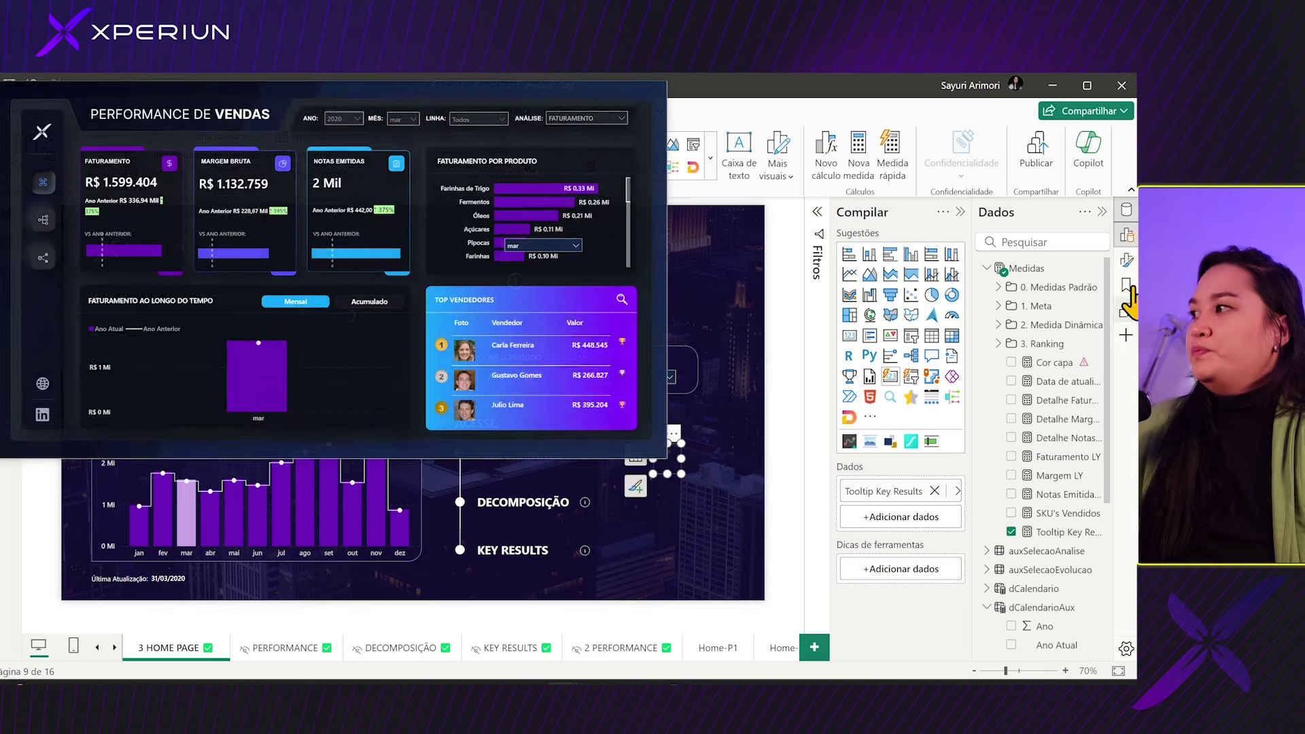
# - Set the card's tooltip Página to Home-P1 in its Dicas de ferramentas options
pyautogui.click(1126, 260)
pyautogui.click(722, 270)
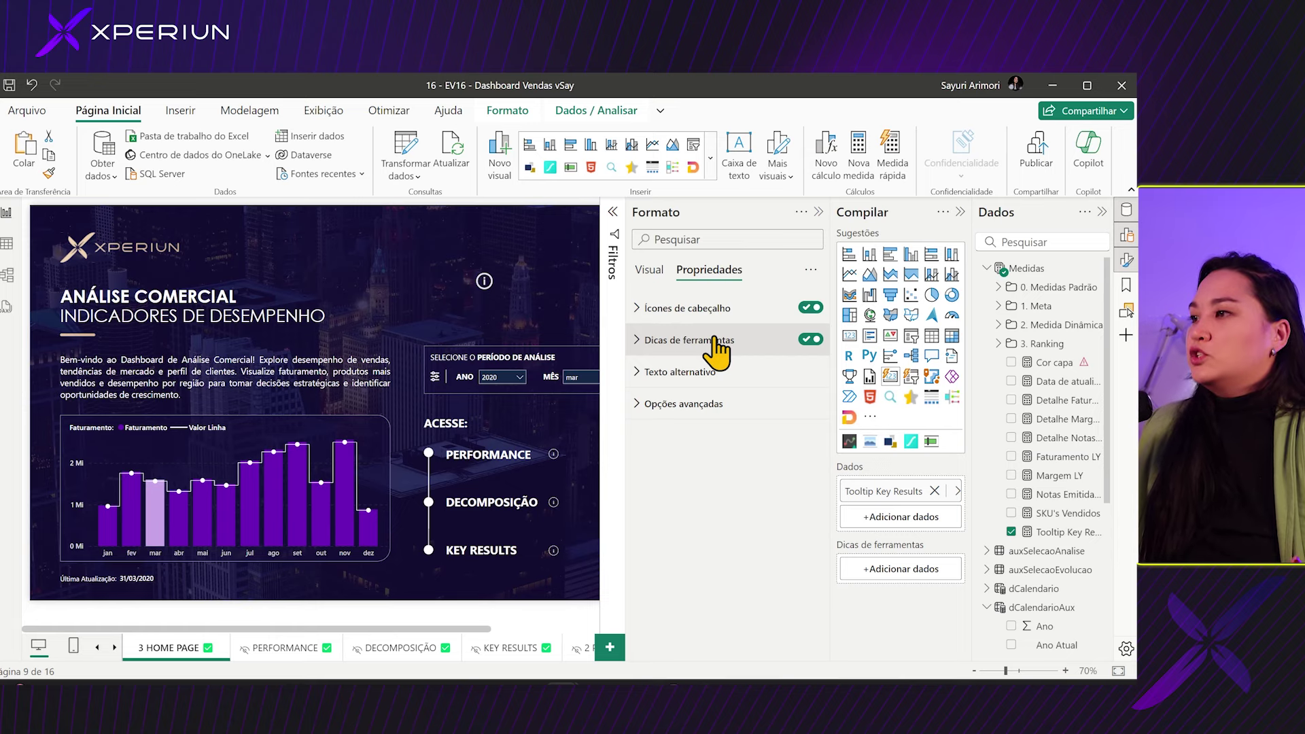
pyautogui.click(712, 349)
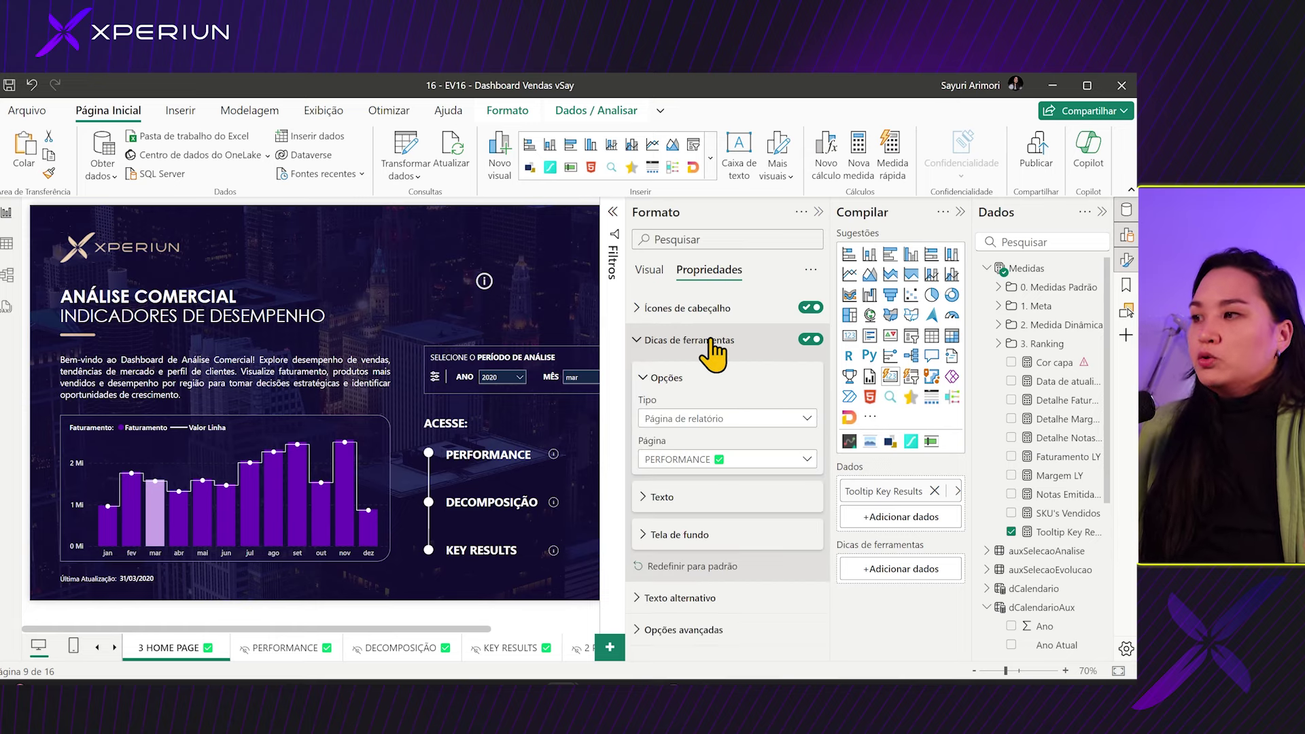
pyautogui.click(789, 465)
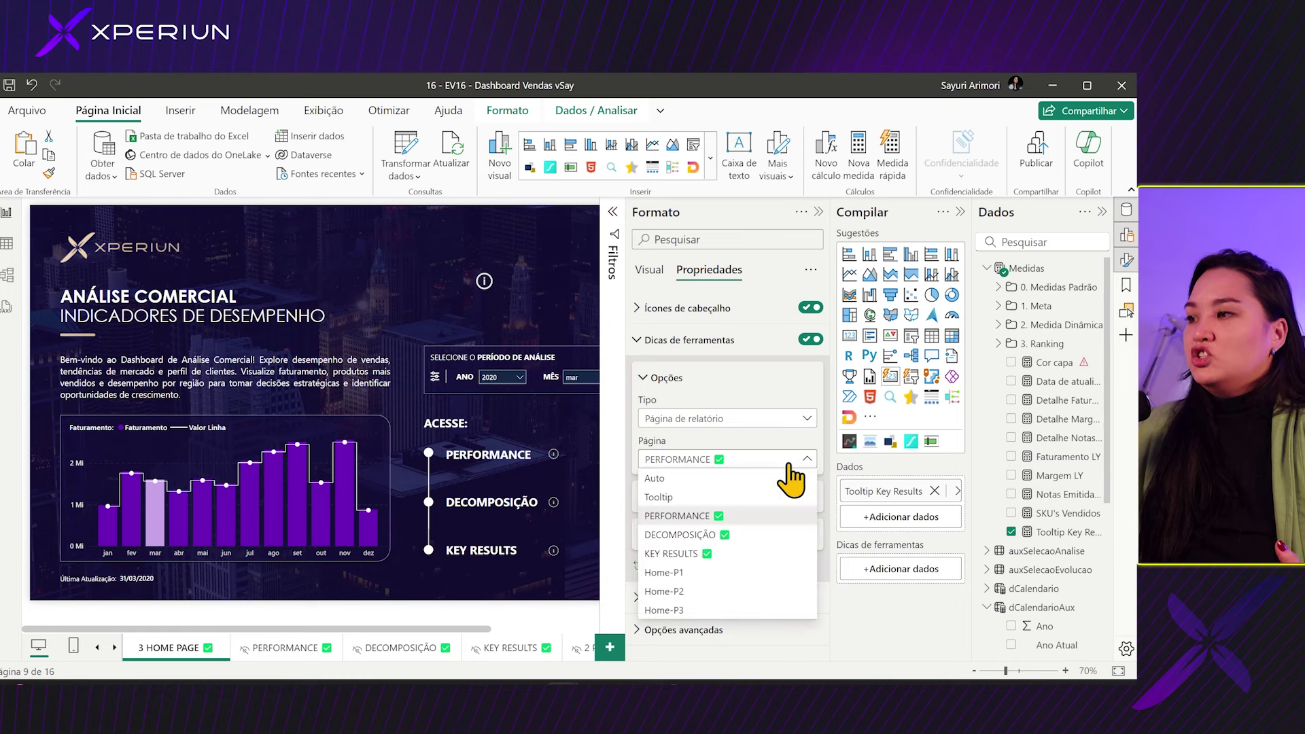
pyautogui.click(704, 574)
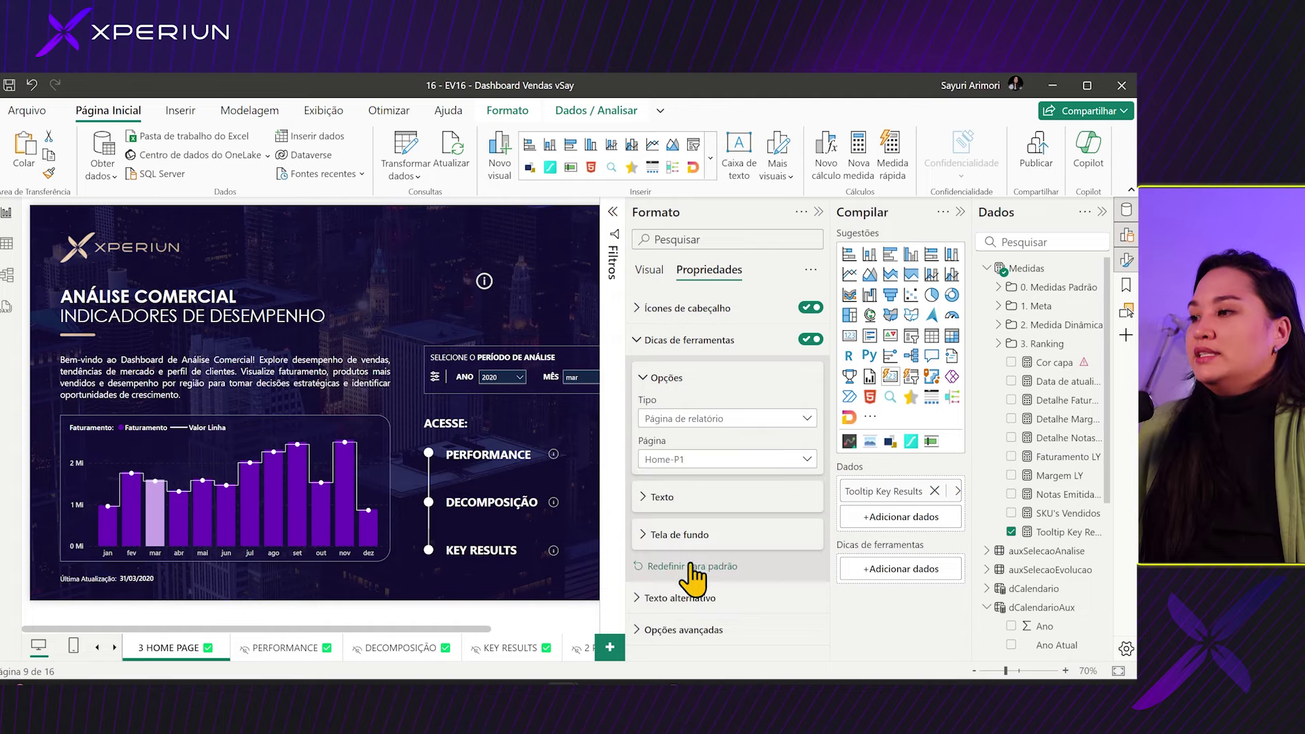
# - Go to the Home-P1 tooltip page and show its page format settings
pyautogui.moveTo(470, 630); pyautogui.dragTo(516, 630)
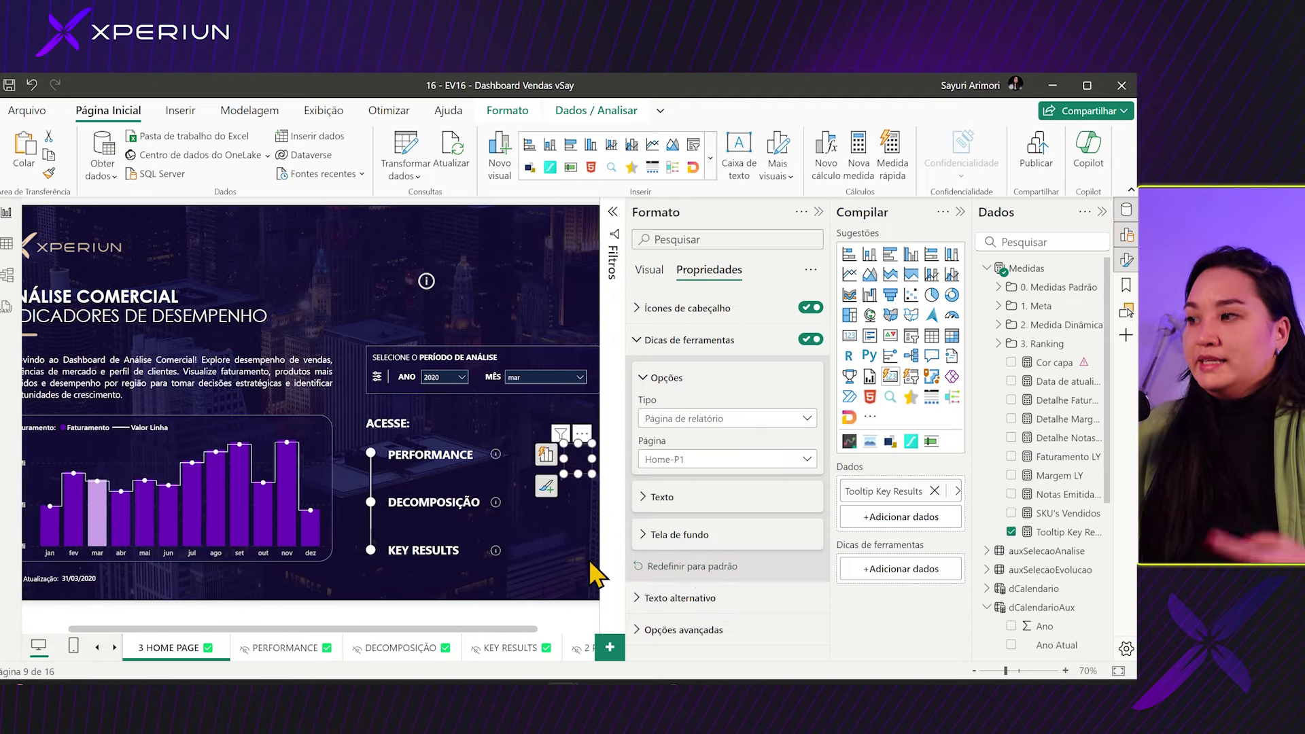
pyautogui.click(114, 647)
pyautogui.click(114, 647)
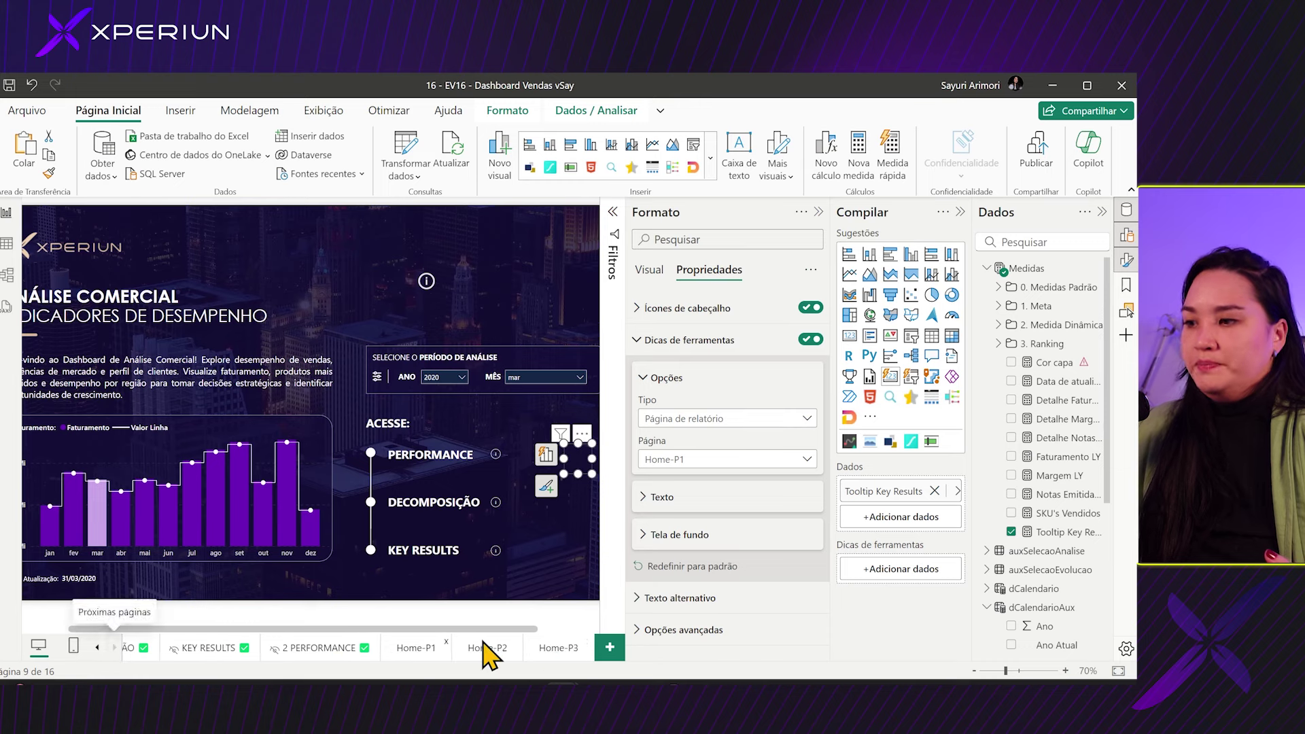
pyautogui.click(433, 651)
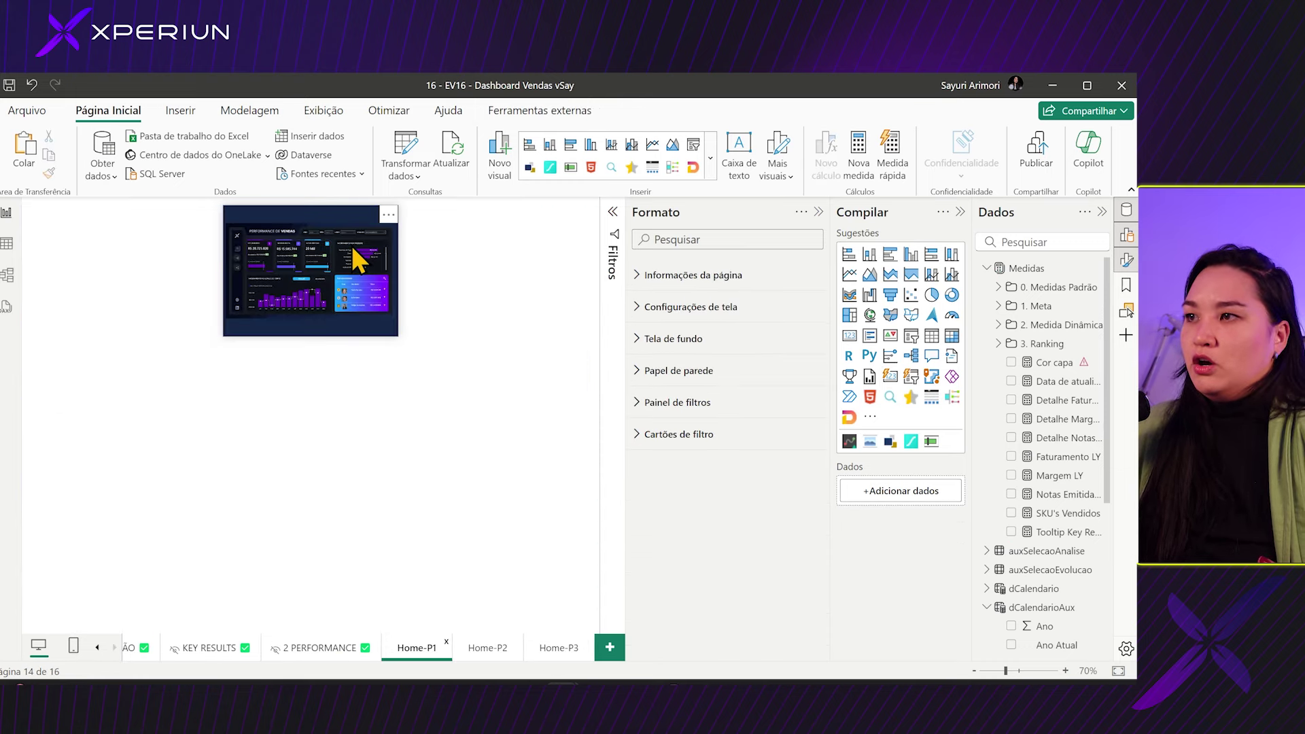
pyautogui.click(359, 246)
pyautogui.click(487, 307)
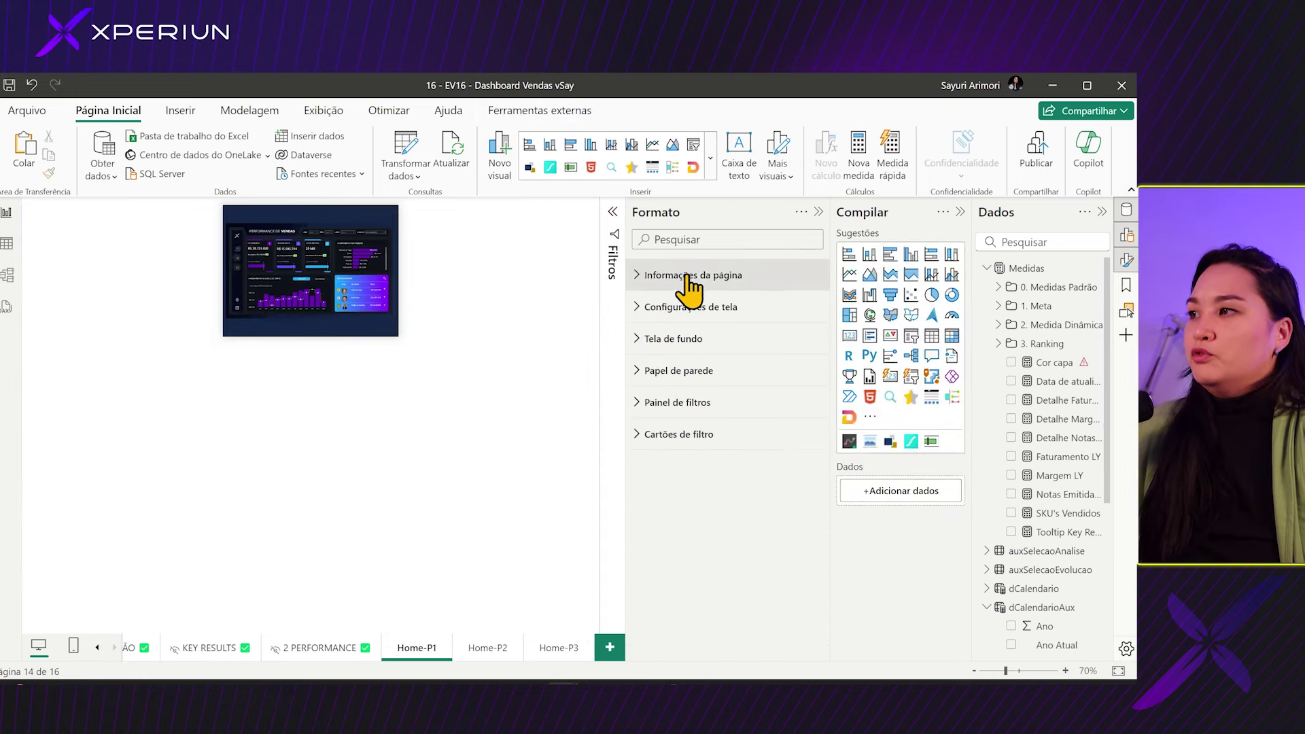
# - Examine the Home-P1 page's Tela de fundo settings, including the hex code of its color, and show the insert options
pyautogui.click(716, 340)
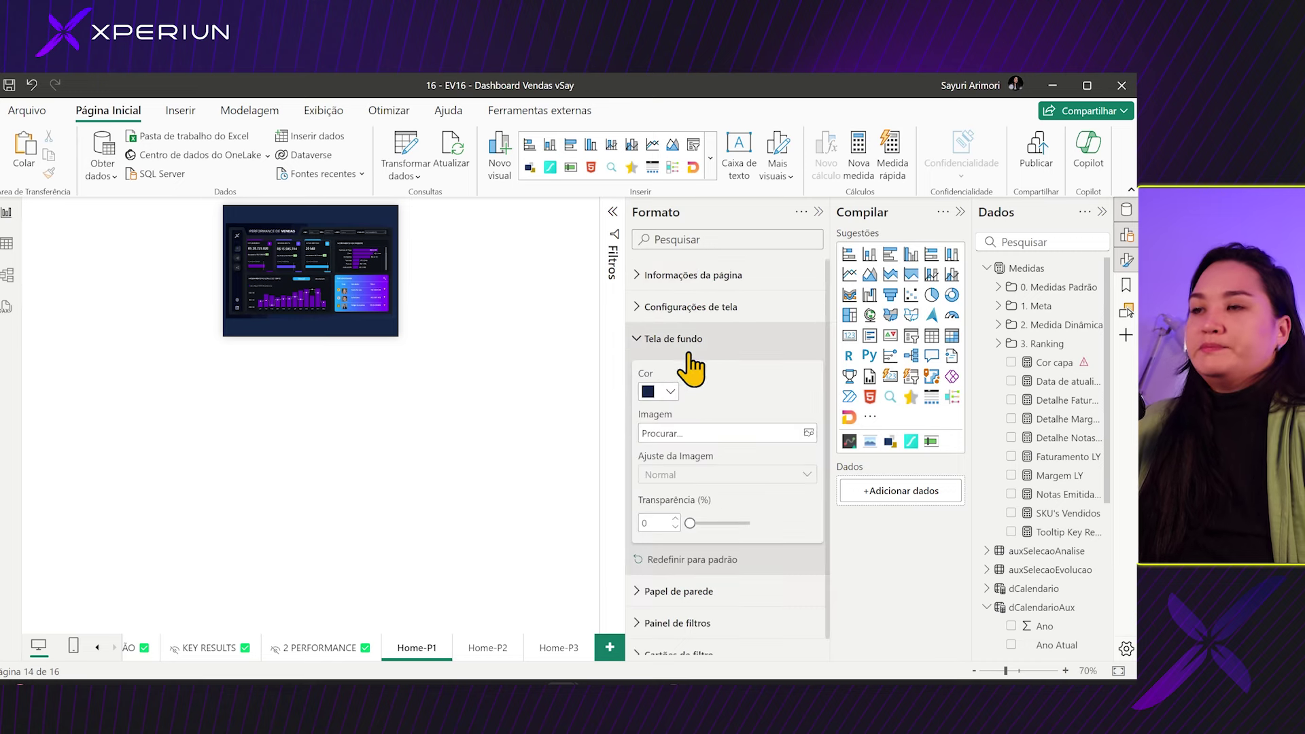
pyautogui.scroll(5, 337, 221)
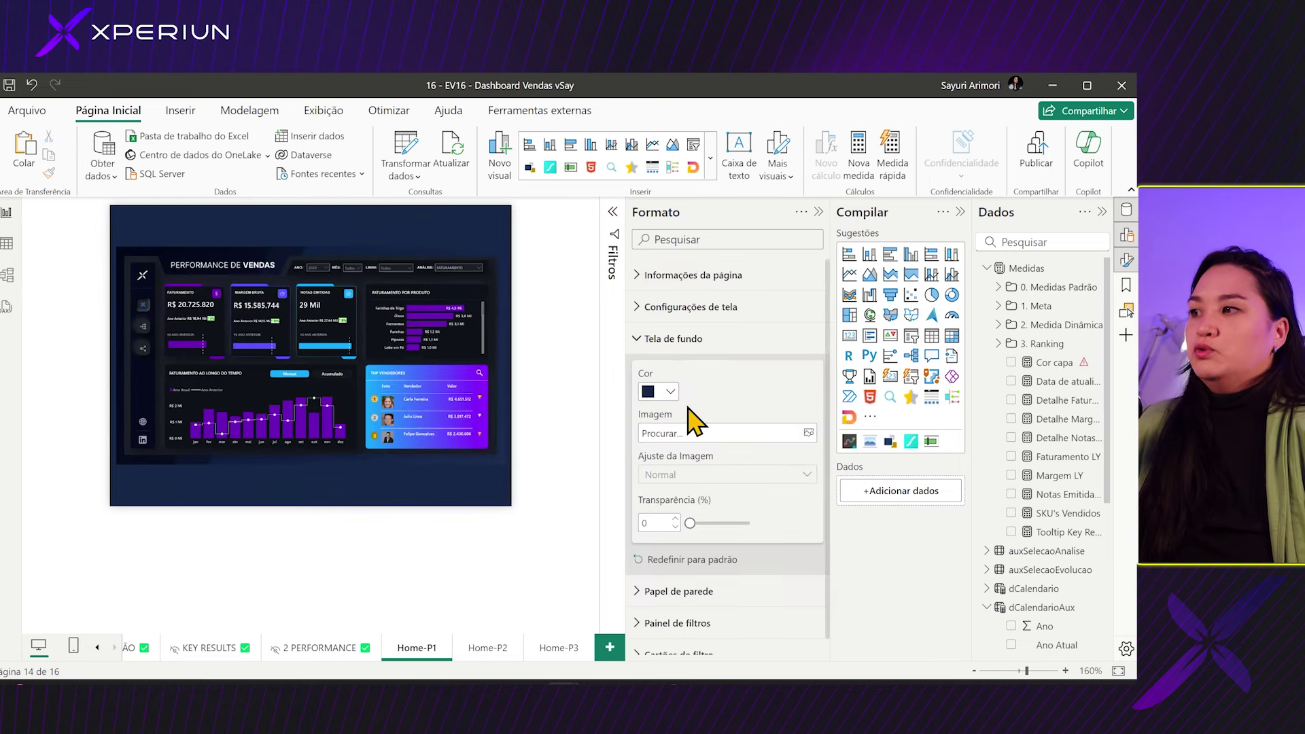
pyautogui.click(670, 393)
pyautogui.click(690, 353)
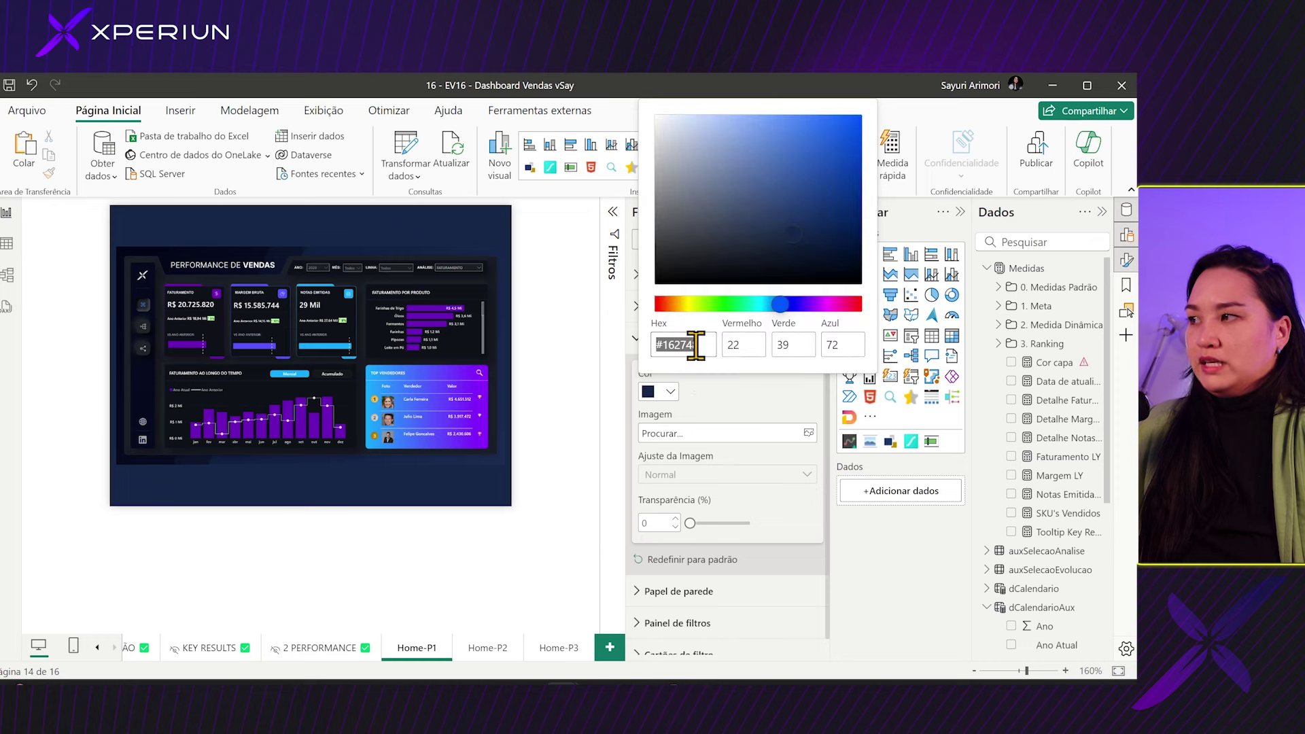
pyautogui.press('Escape')
pyautogui.click(559, 312)
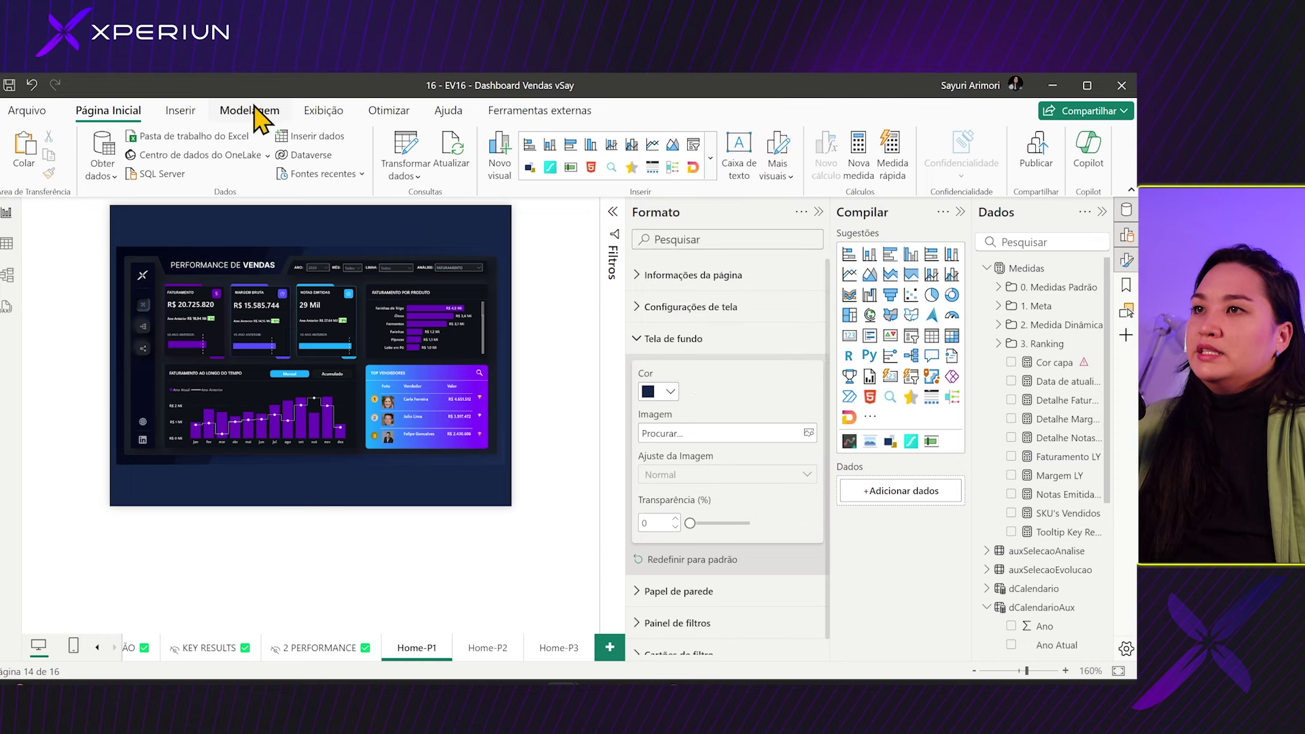
pyautogui.click(180, 110)
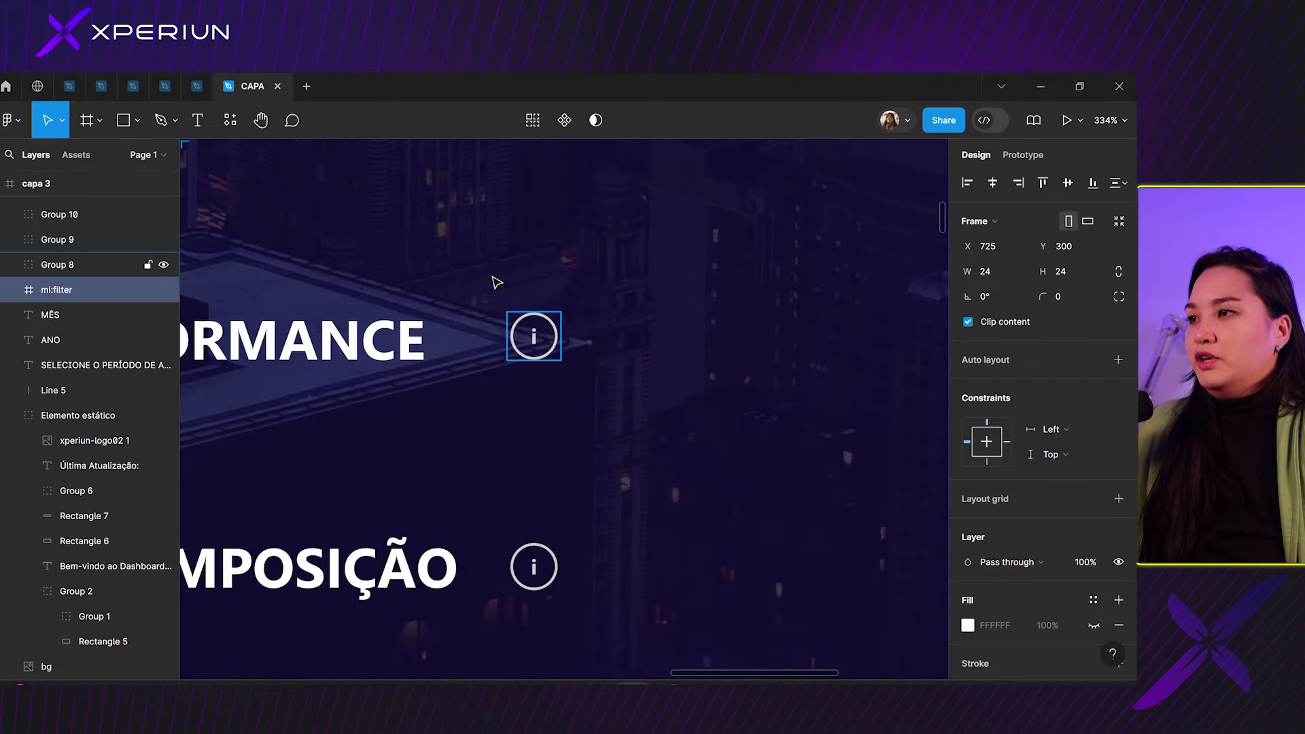
# - Show the PERFORMANCE DE VENDAS screenshot in the Figma CAPA file, select the image, and return to the Power BI report
pyautogui.scroll(-10, 496, 282)
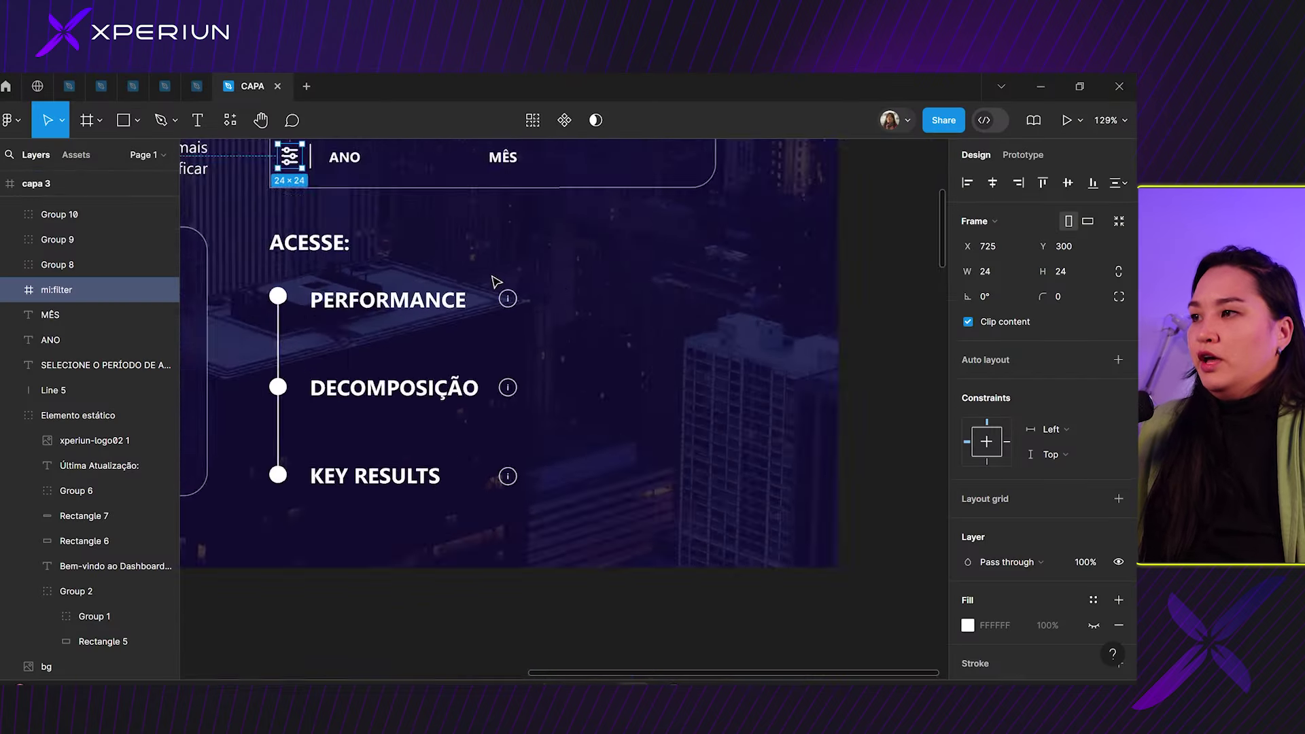
pyautogui.click(576, 375)
pyautogui.scroll(8, 577, 375)
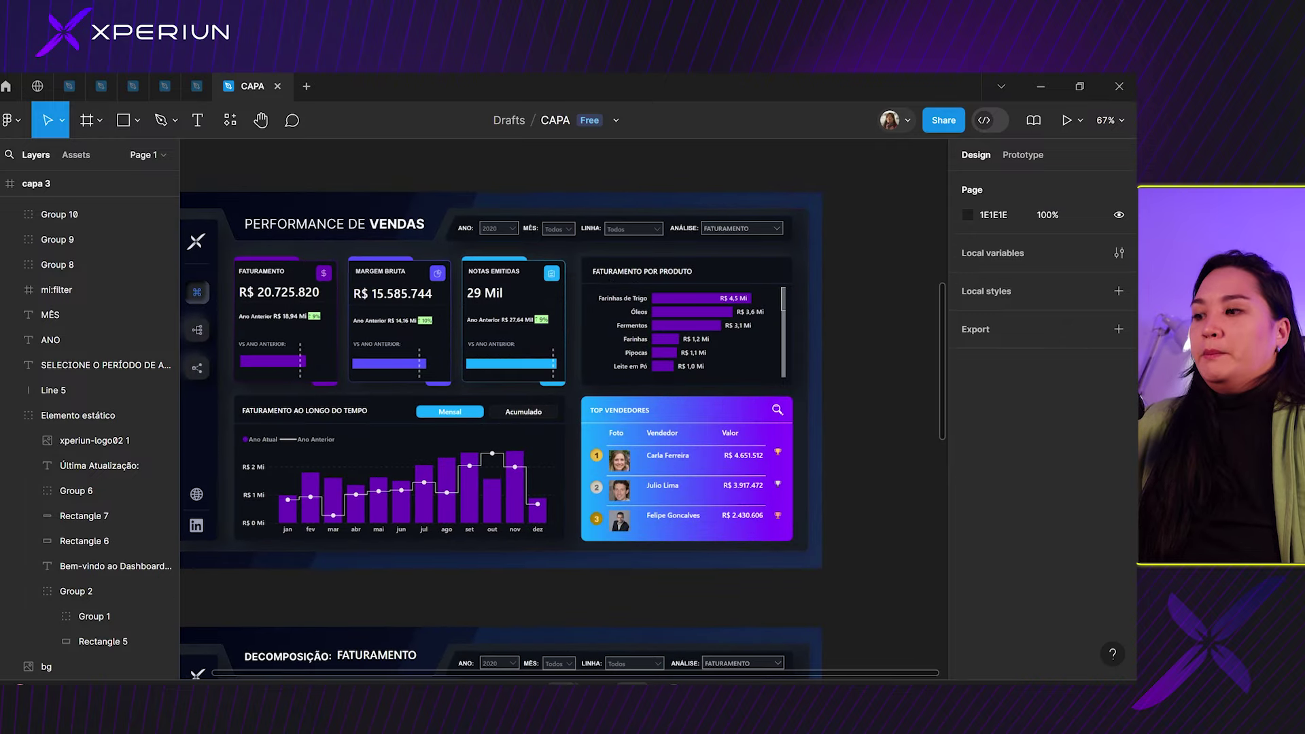
pyautogui.moveTo(561, 683)
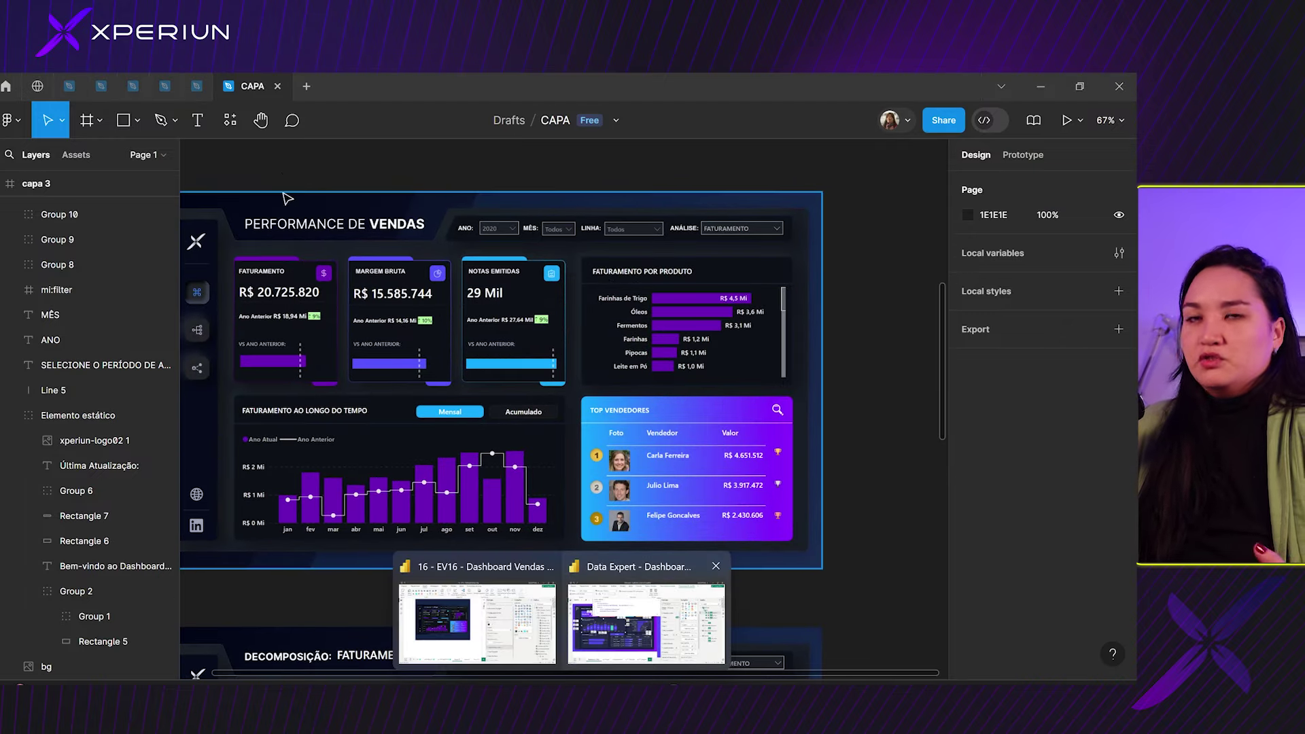
pyautogui.hotkey('ctrl', 'v')
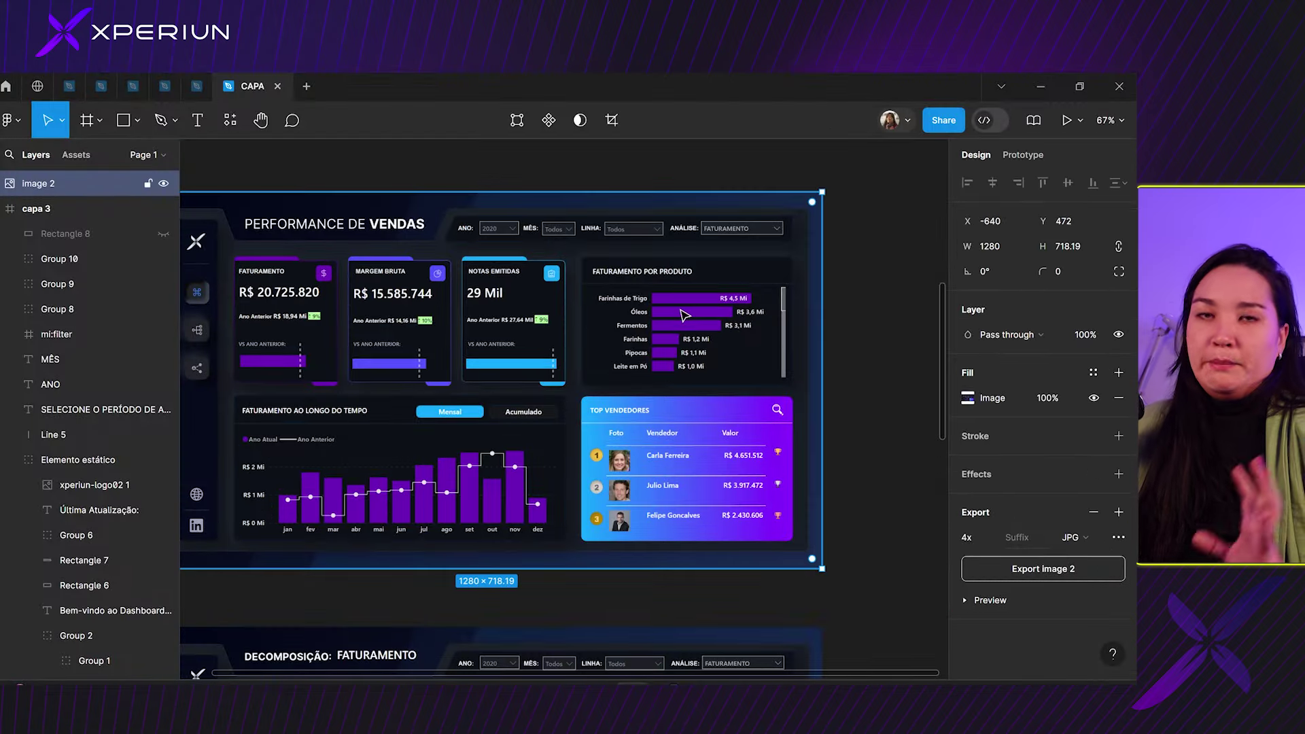
pyautogui.click(1040, 86)
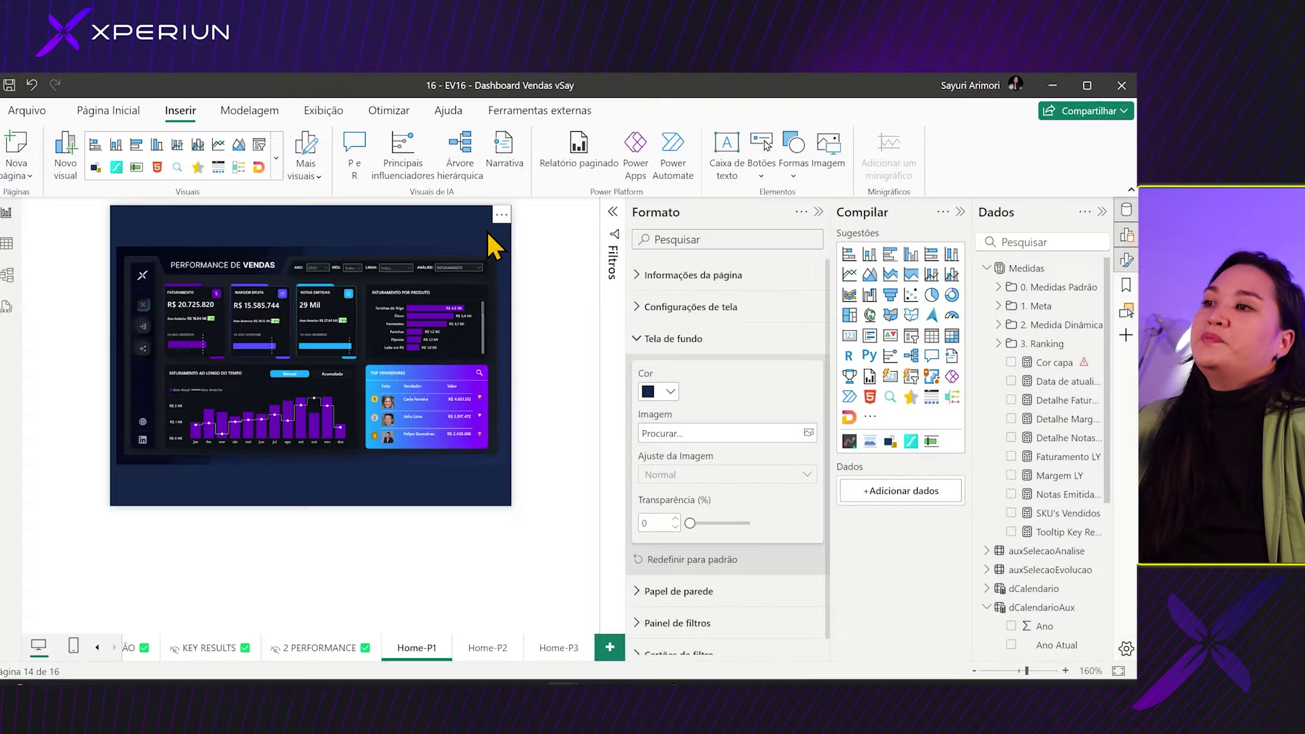
# - Examine the Home-P1 page's Informações da página and Configurações de tela settings
pyautogui.click(710, 284)
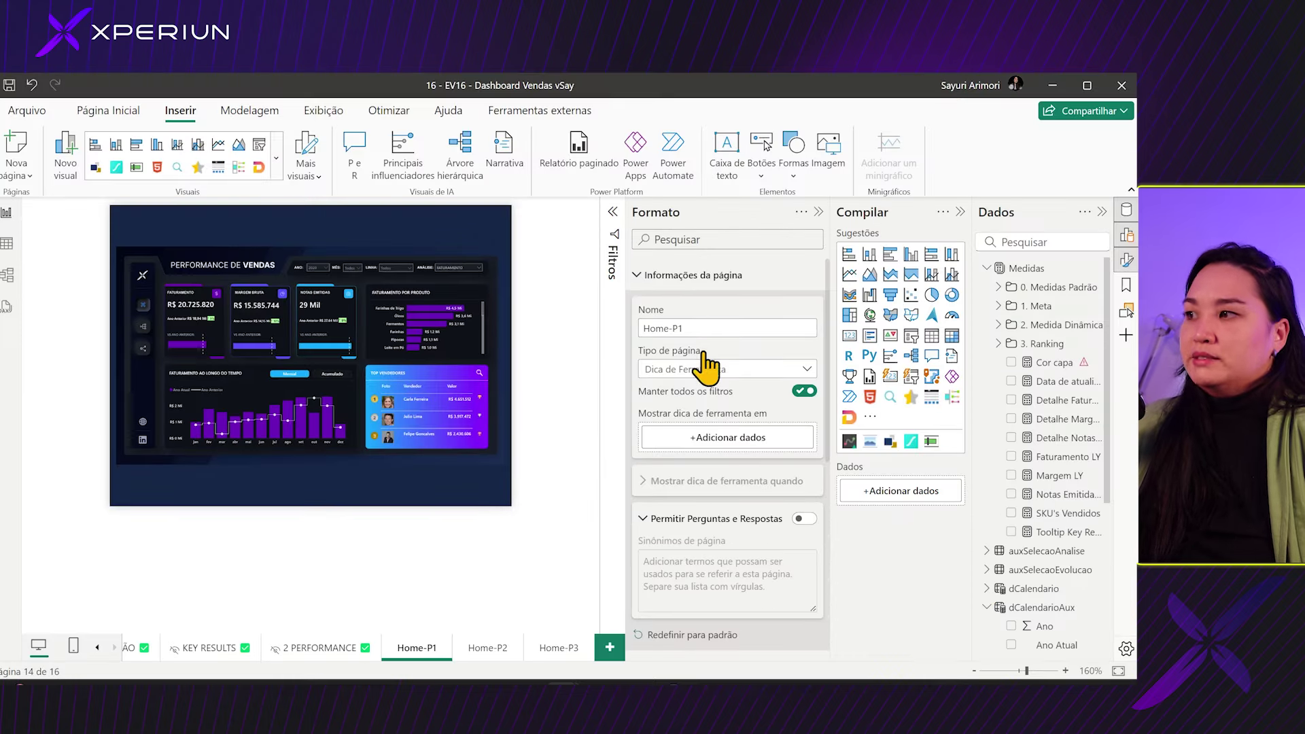
pyautogui.click(699, 340)
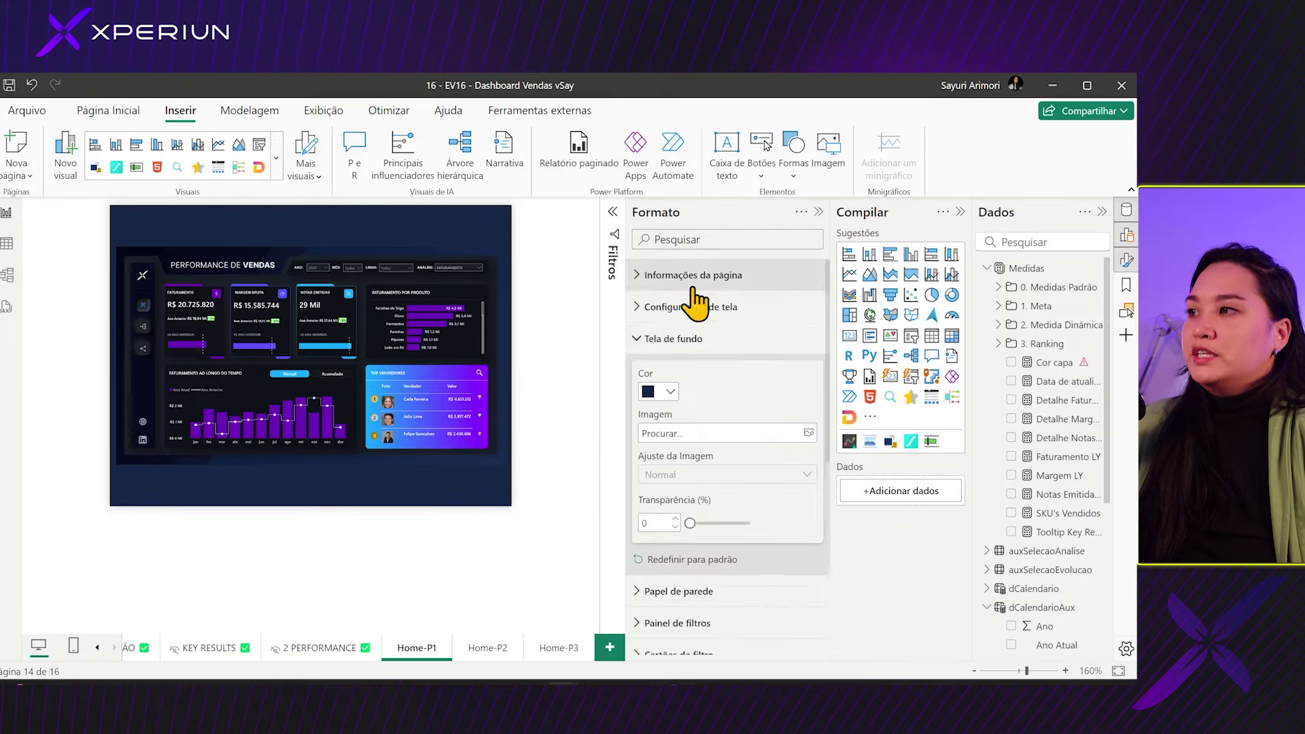
pyautogui.click(703, 308)
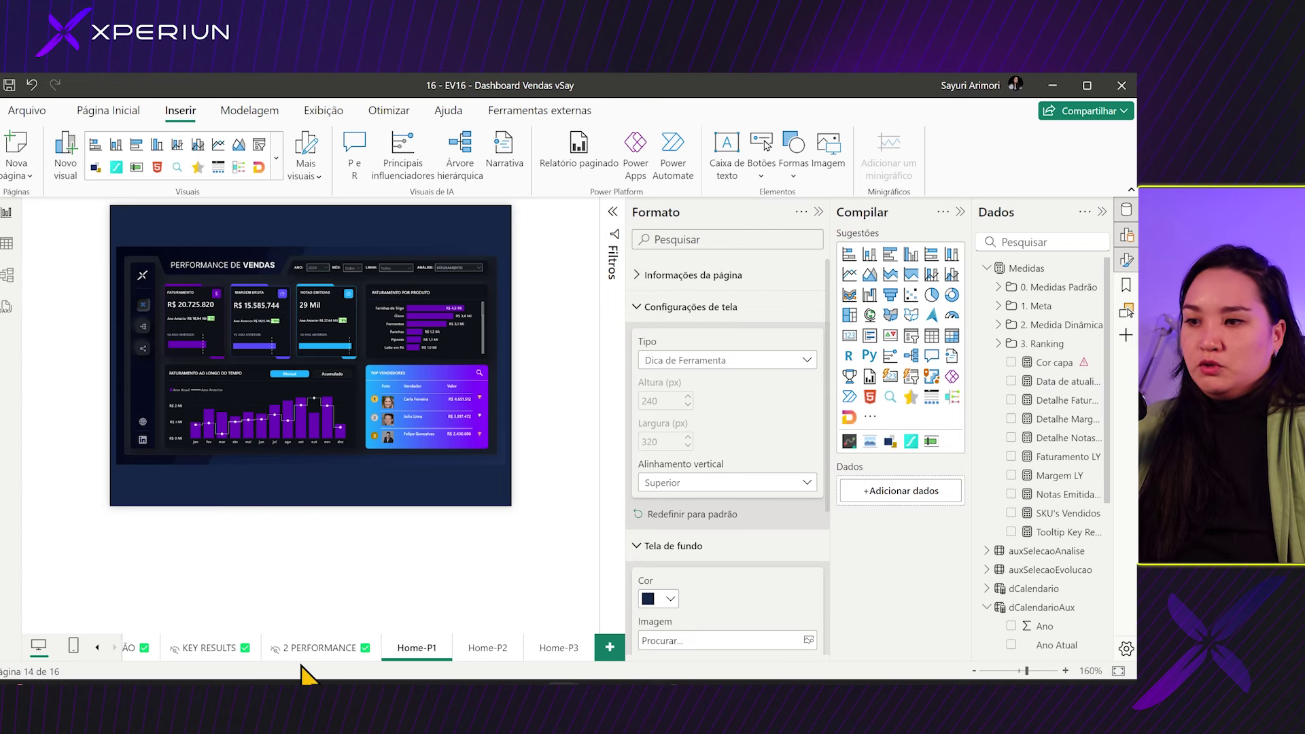
# - Go to the 3 HOME PAGE page and select the blank card in the PERFORMANCE row
pyautogui.click(97, 648)
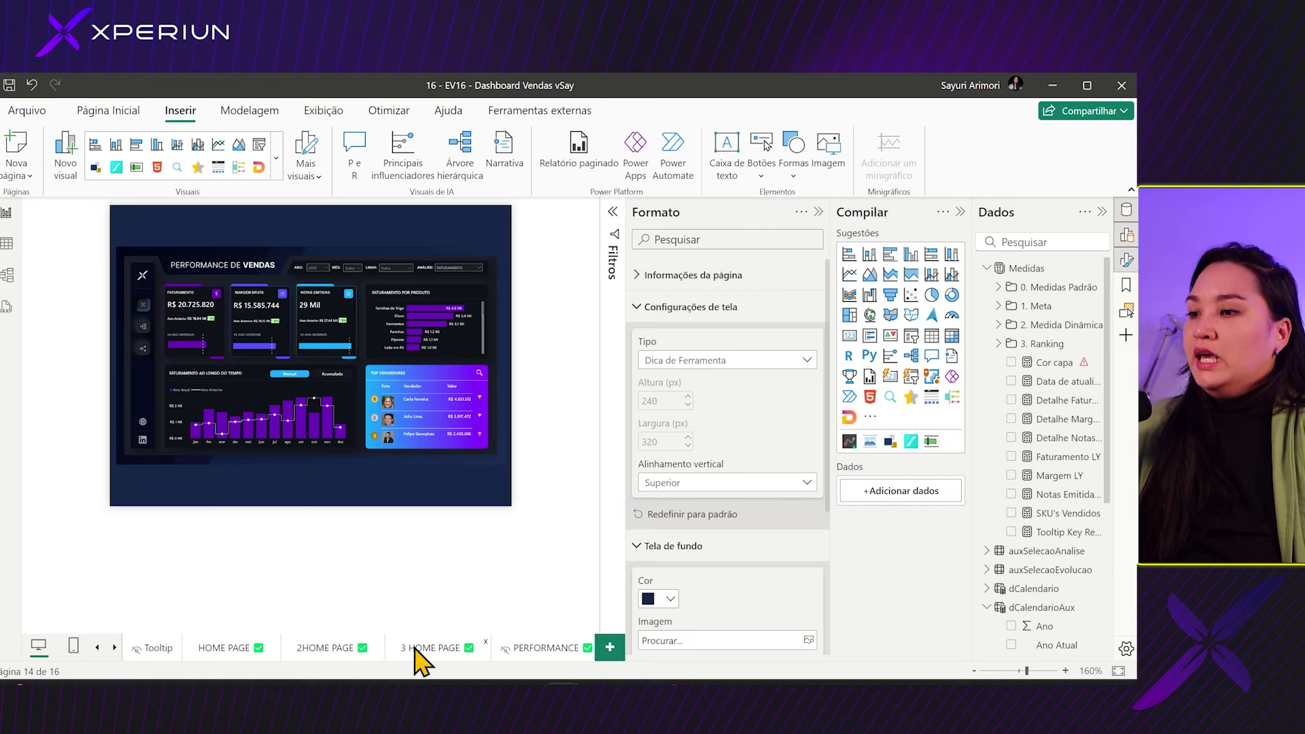
pyautogui.click(435, 646)
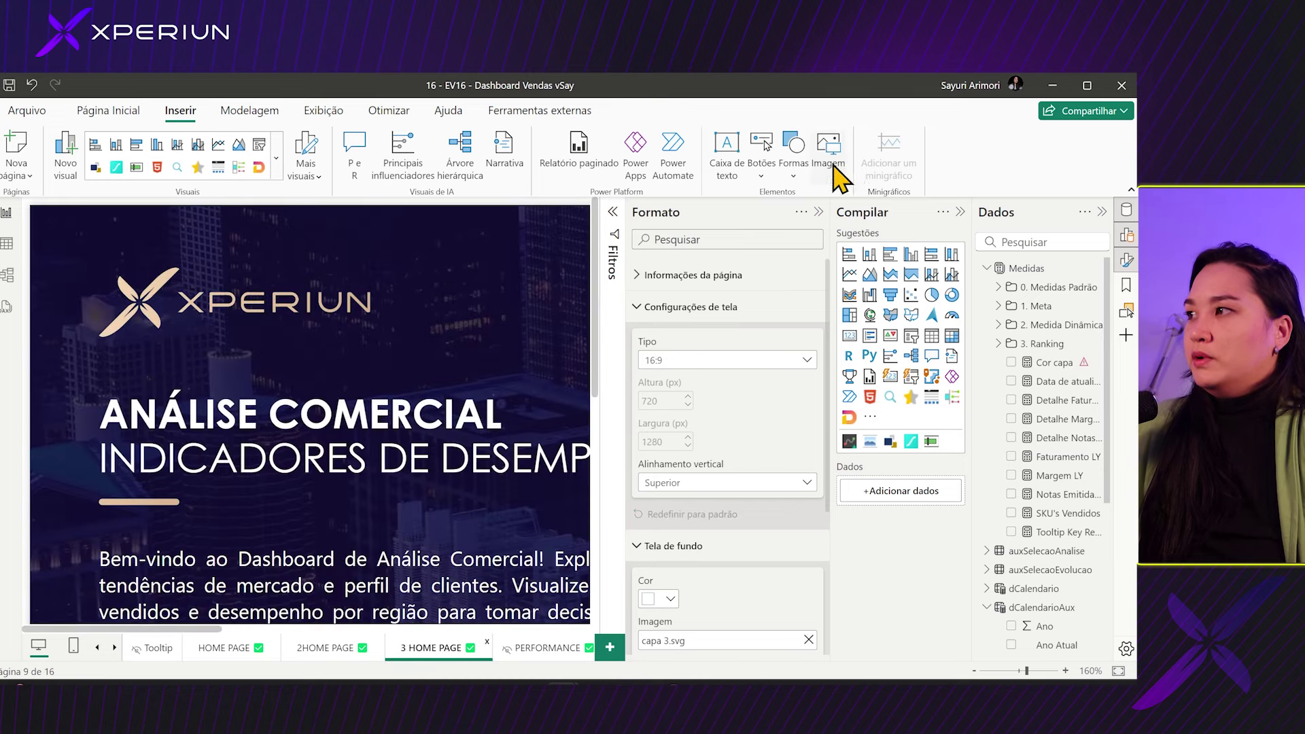
pyautogui.moveTo(208, 628); pyautogui.dragTo(480, 629)
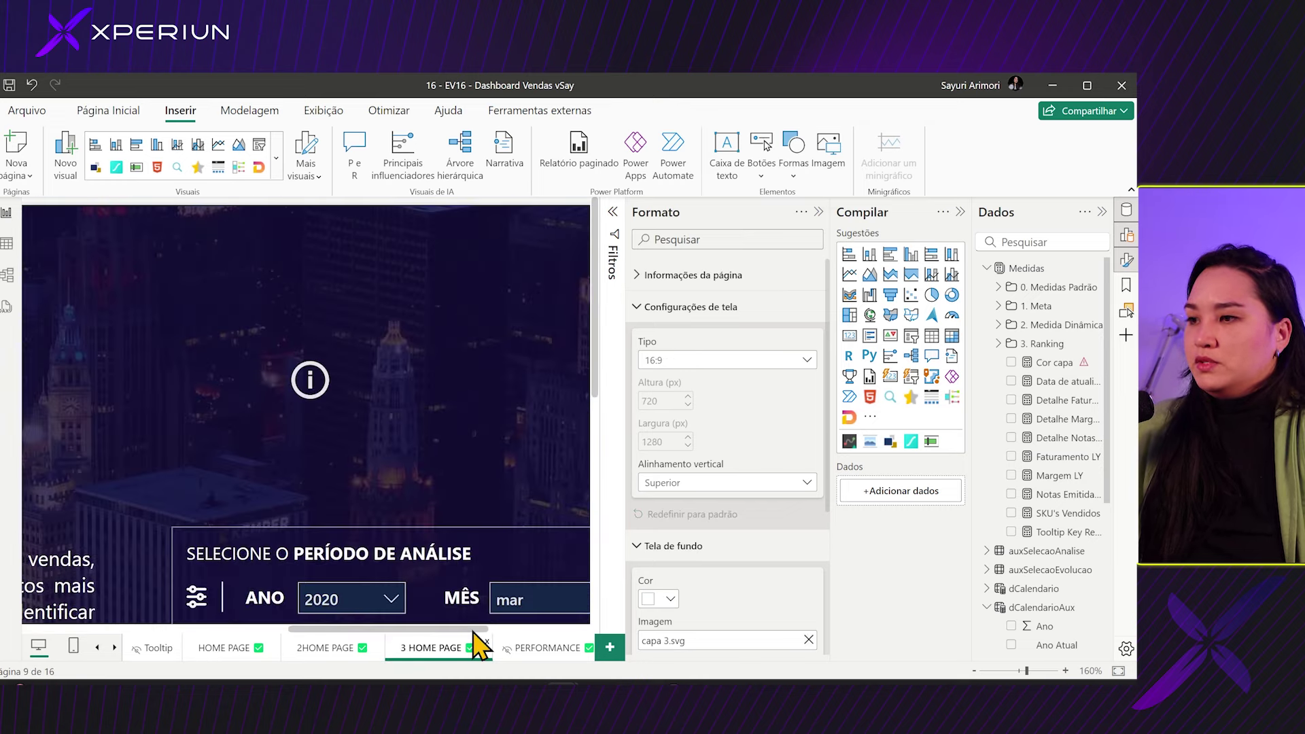
pyautogui.scroll(-5, 466, 519)
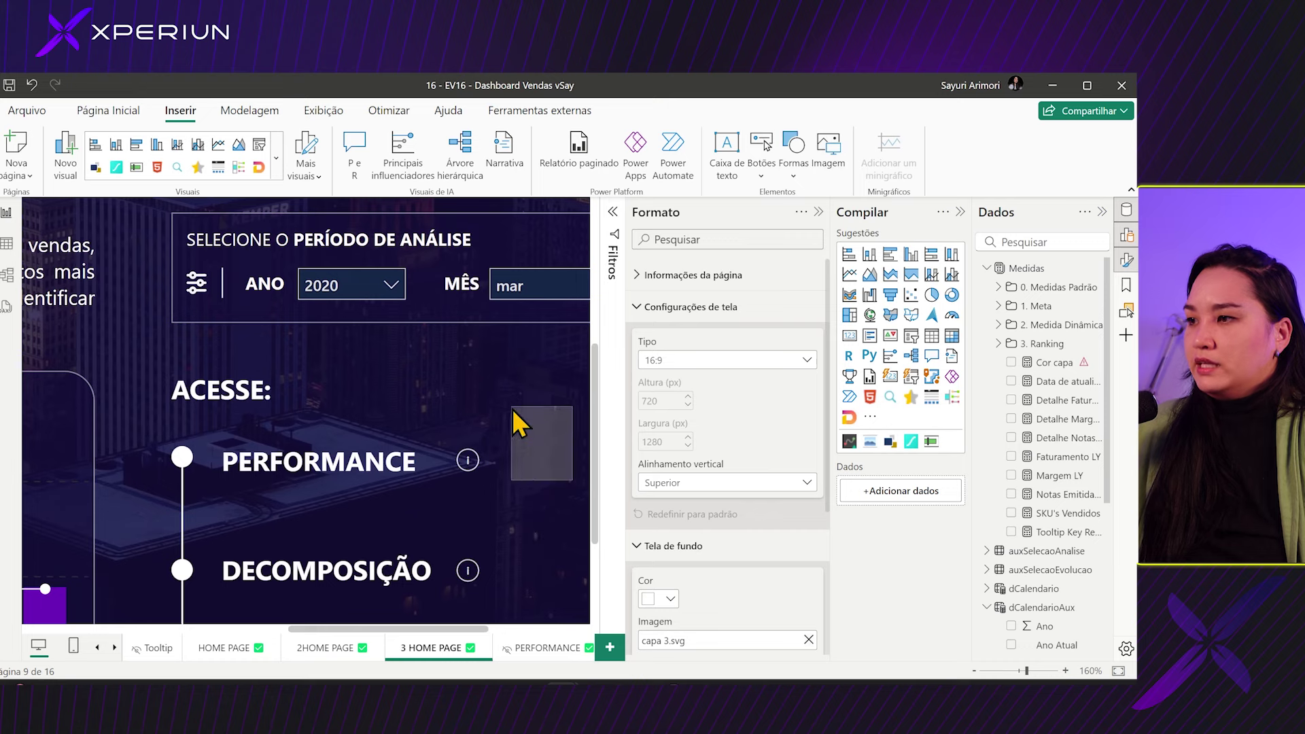
pyautogui.click(496, 597)
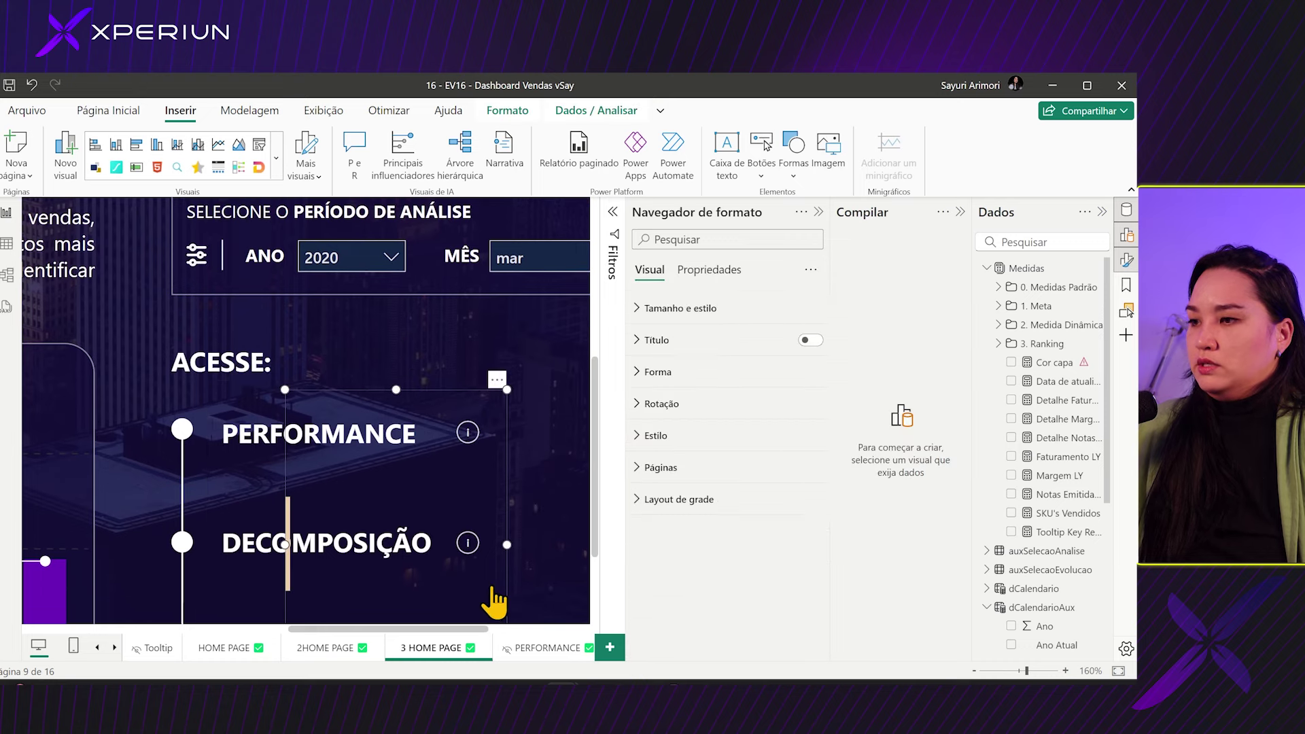
pyautogui.hscroll(3, 475, 437)
pyautogui.click(495, 440)
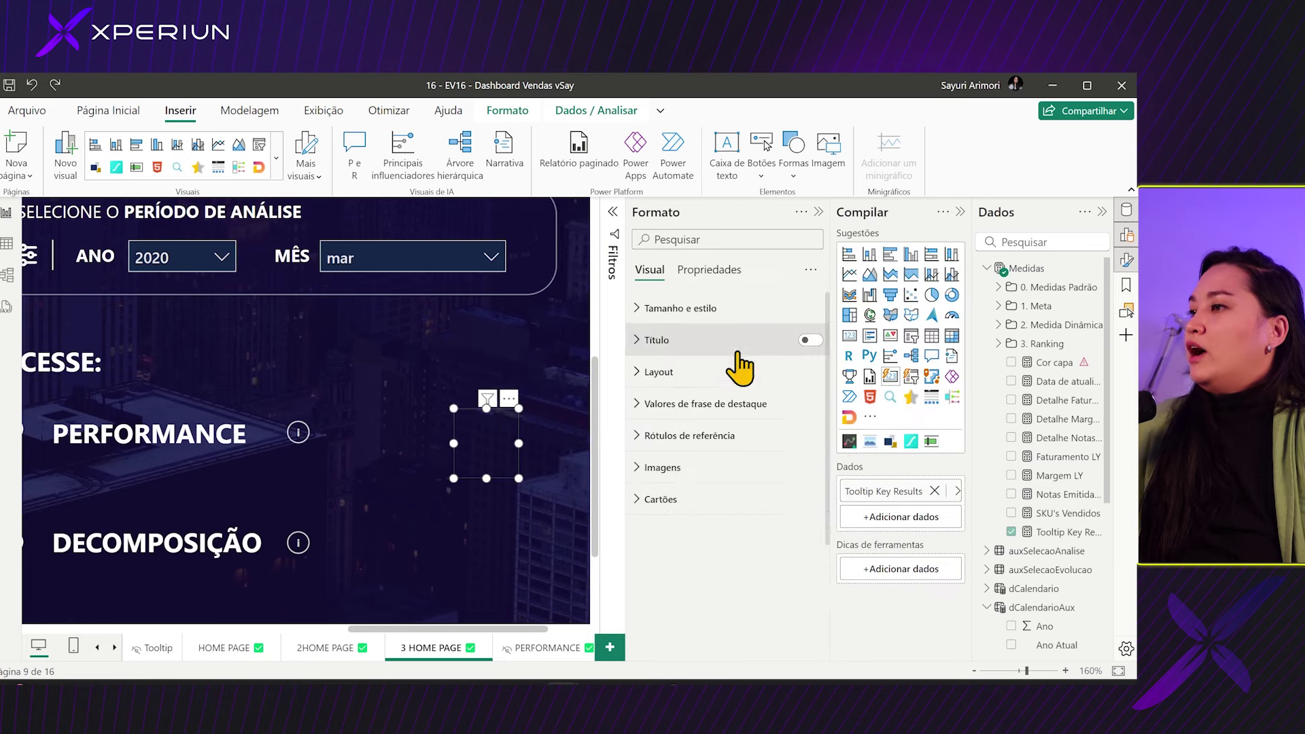
# - Check the blank card's Dicas de ferramentas options and preview its report-page tooltip on the canvas
pyautogui.click(709, 270)
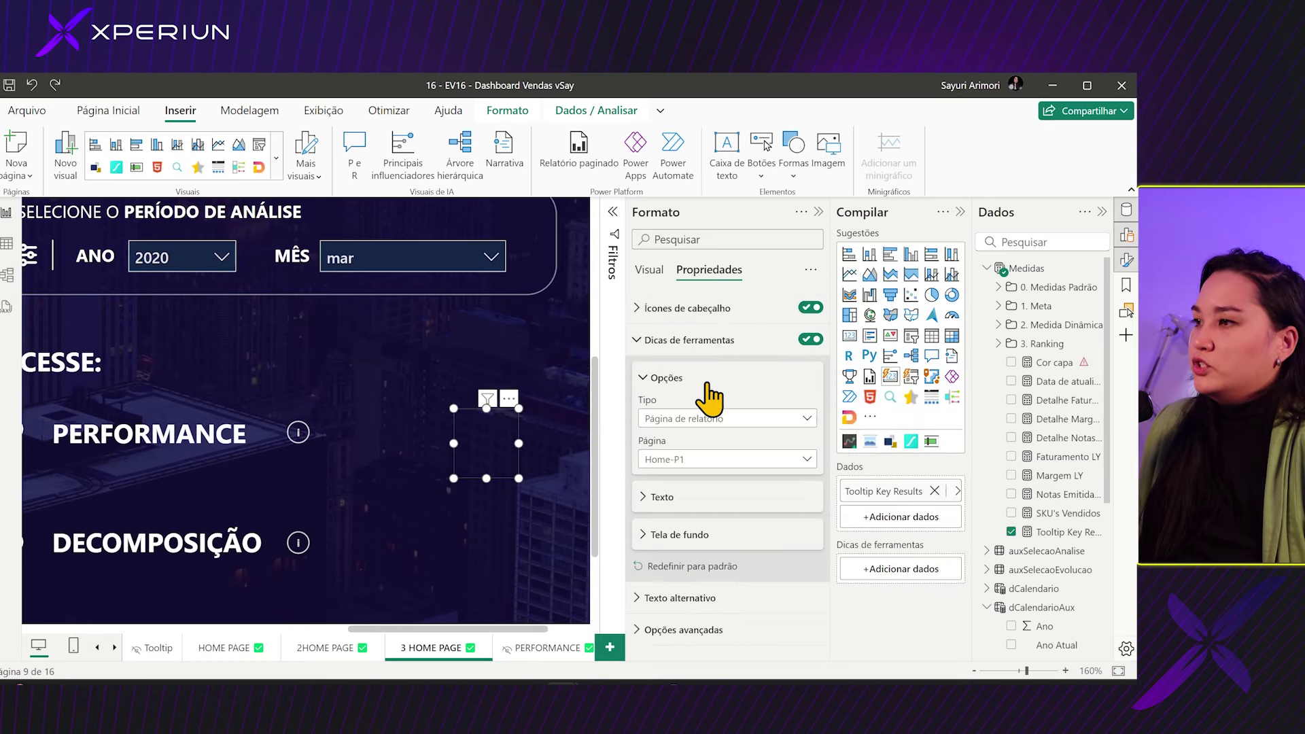
pyautogui.click(710, 458)
pyautogui.click(654, 458)
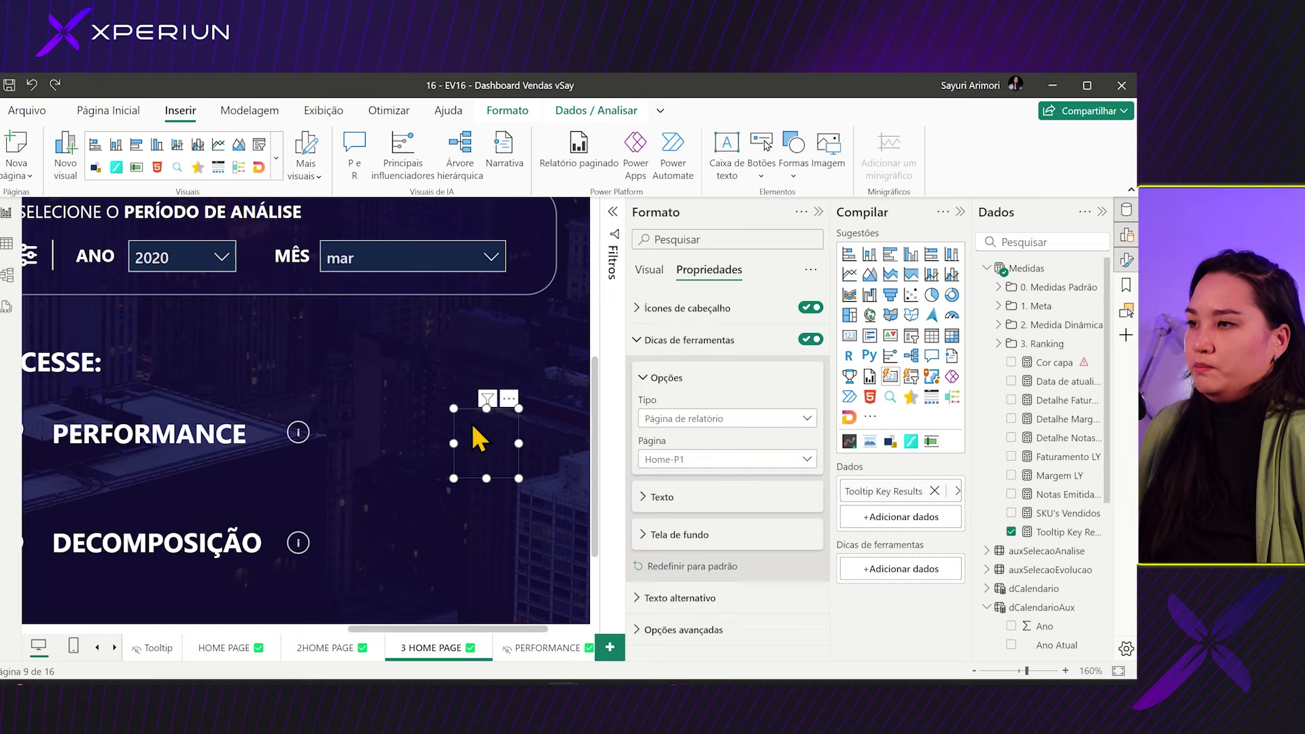
pyautogui.moveTo(490, 445)
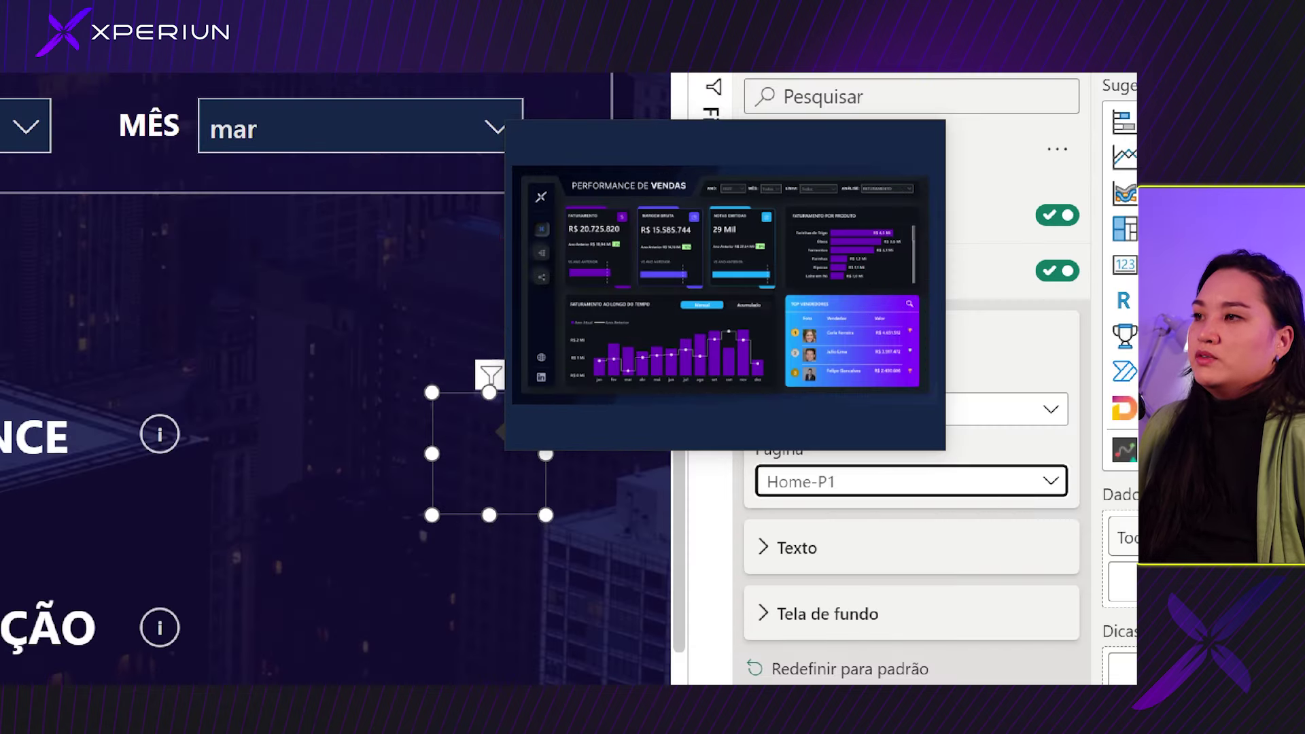
pyautogui.moveTo(543, 114)
pyautogui.mouseDown()
pyautogui.moveTo(516, 469)
pyautogui.moveTo(542, 500)
pyautogui.mouseUp()
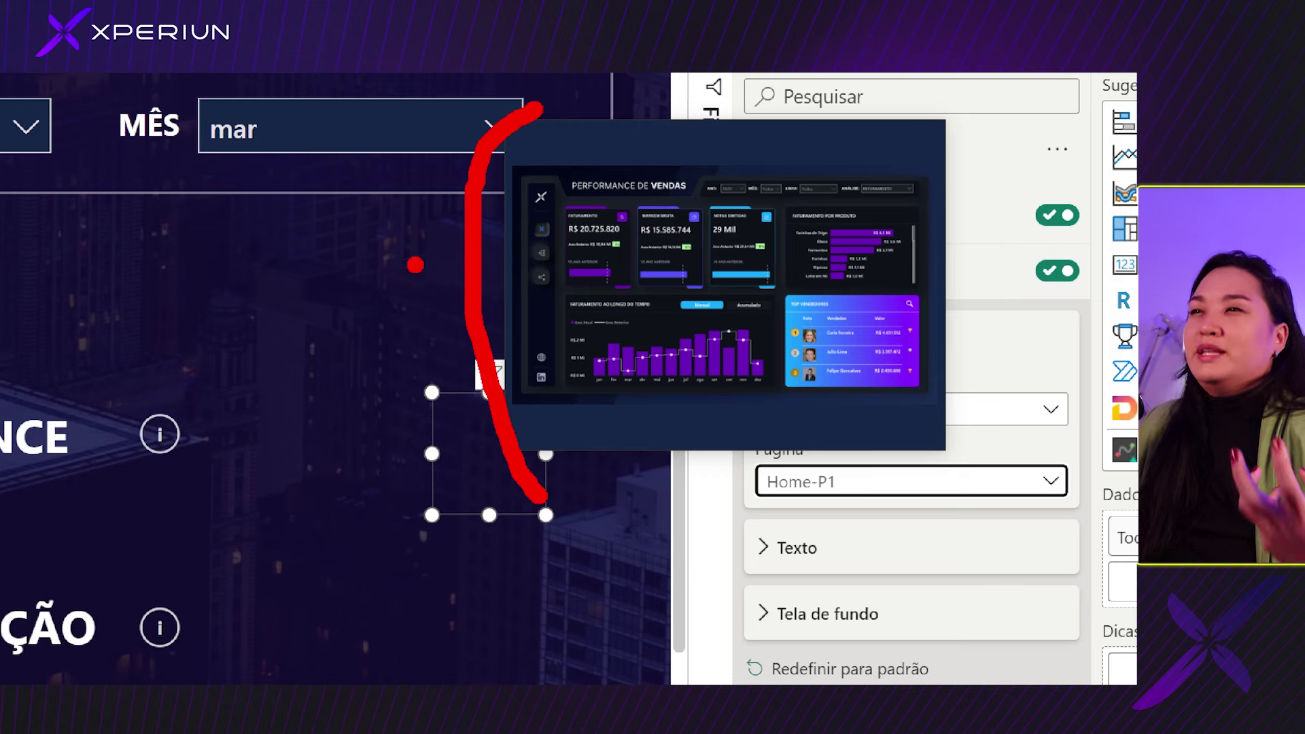
pyautogui.press('Escape')
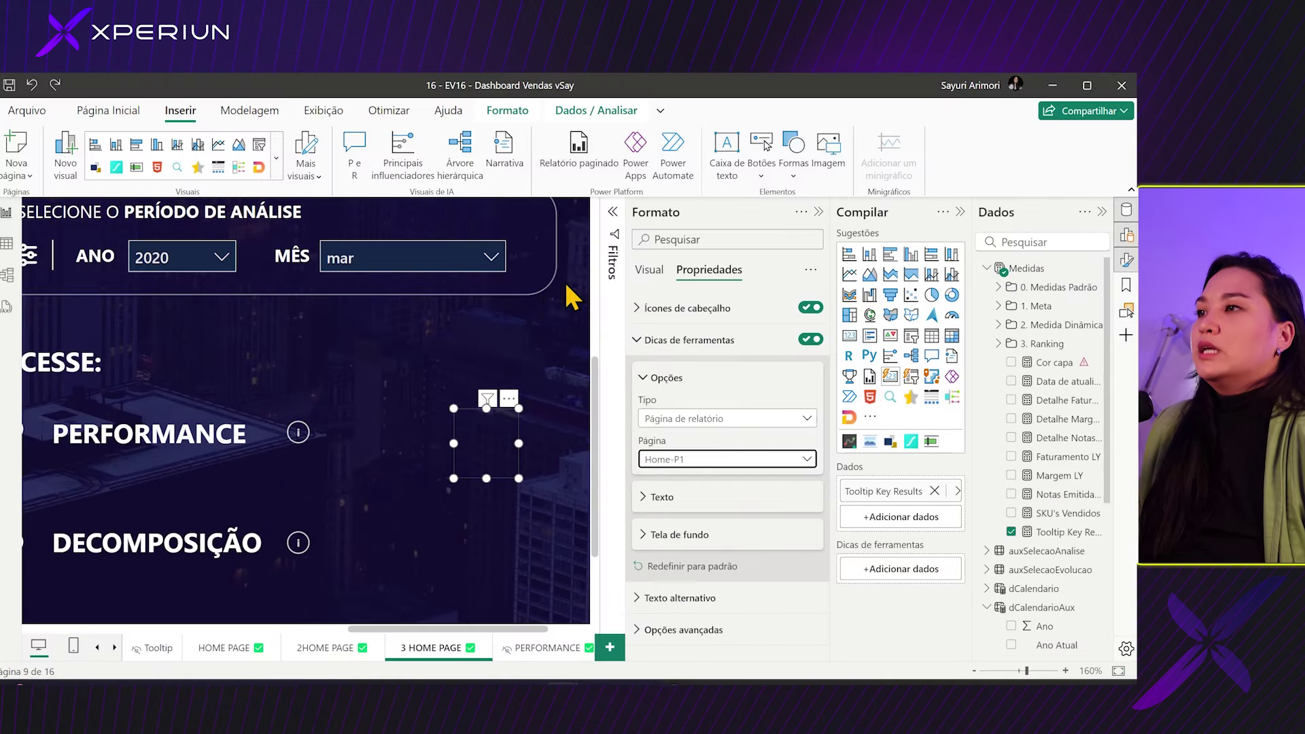
# - Preview the KEY RESULTS info card's tooltip, select the card, and show the choices for its tooltip Página
pyautogui.scroll(-2, 387, 474)
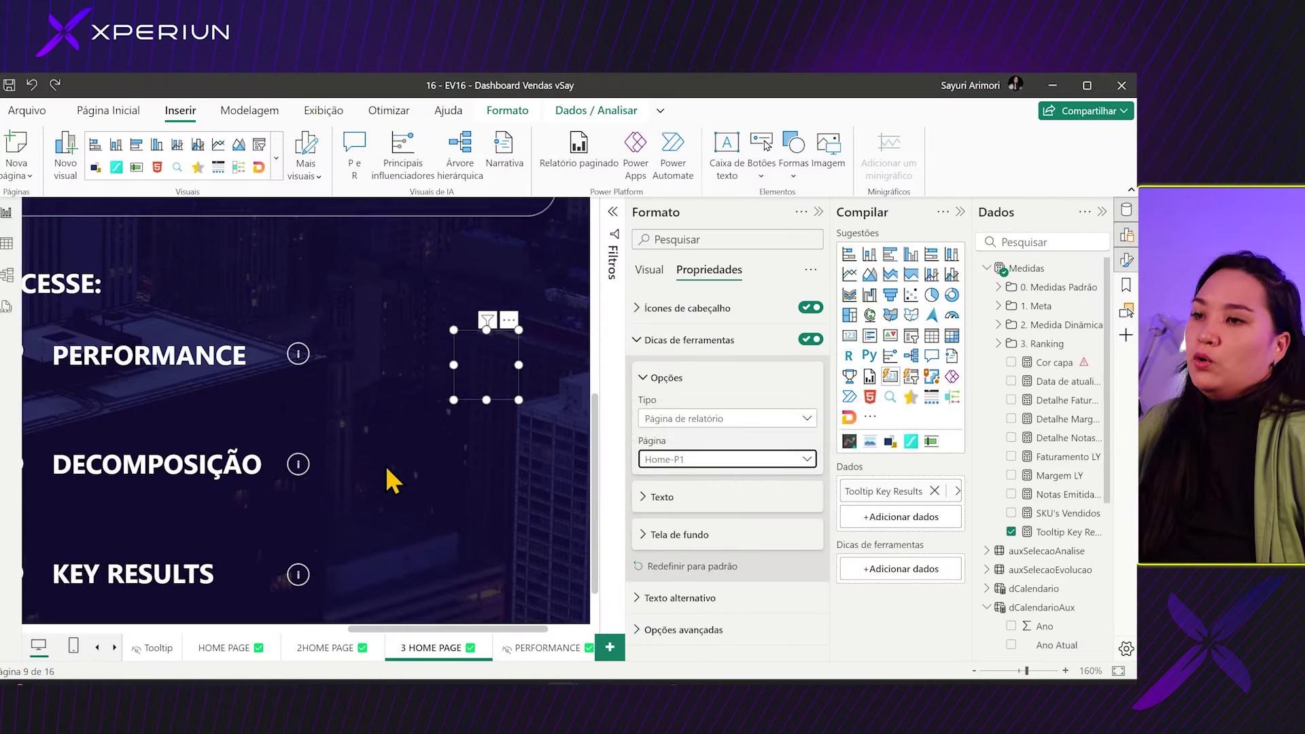
pyautogui.moveTo(294, 524)
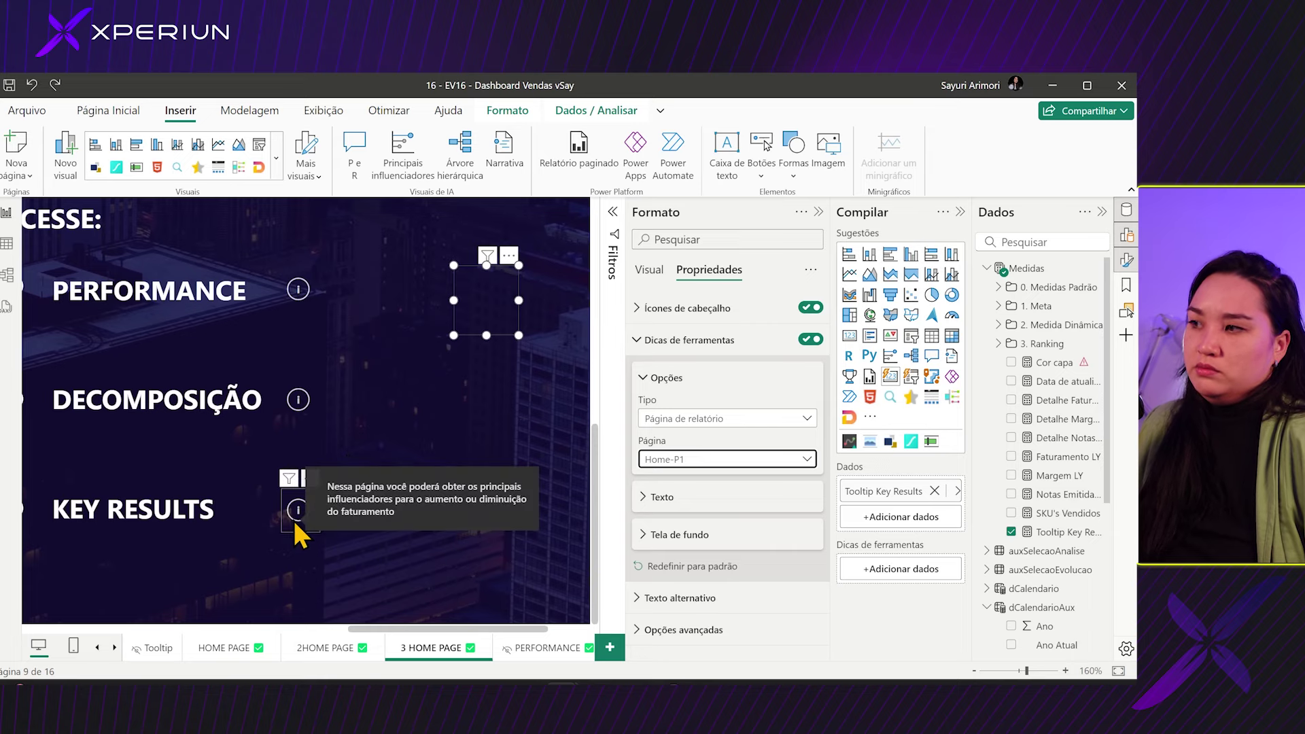
pyautogui.click(308, 522)
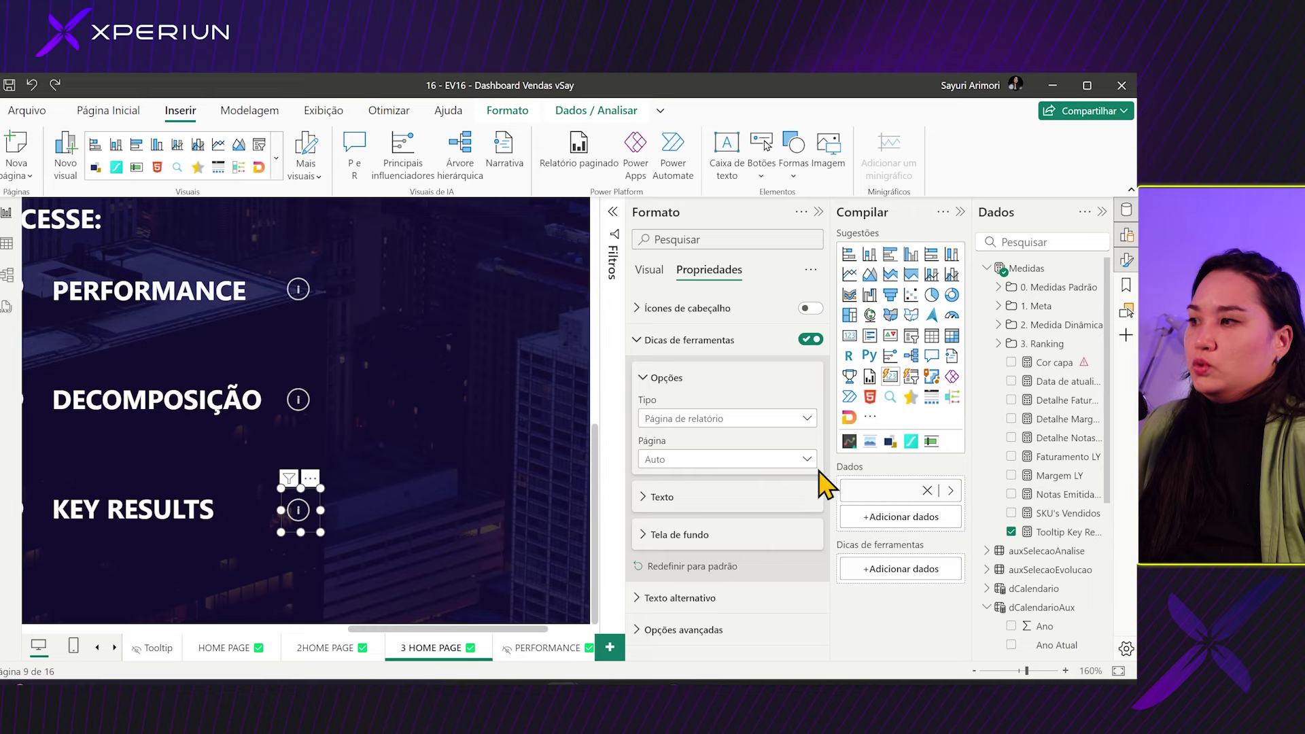
pyautogui.click(825, 490)
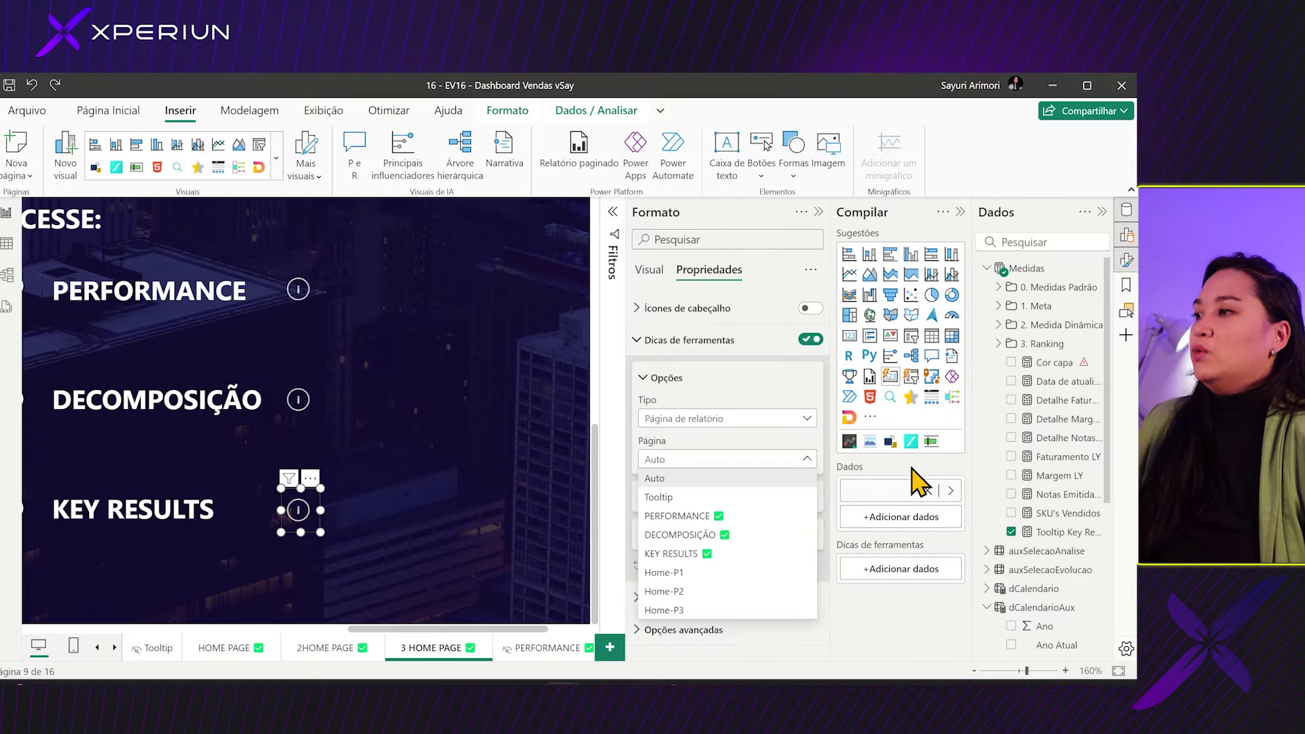
# - Display the Tooltip Key Results measure's formula and highlight its description text
pyautogui.click(1056, 534)
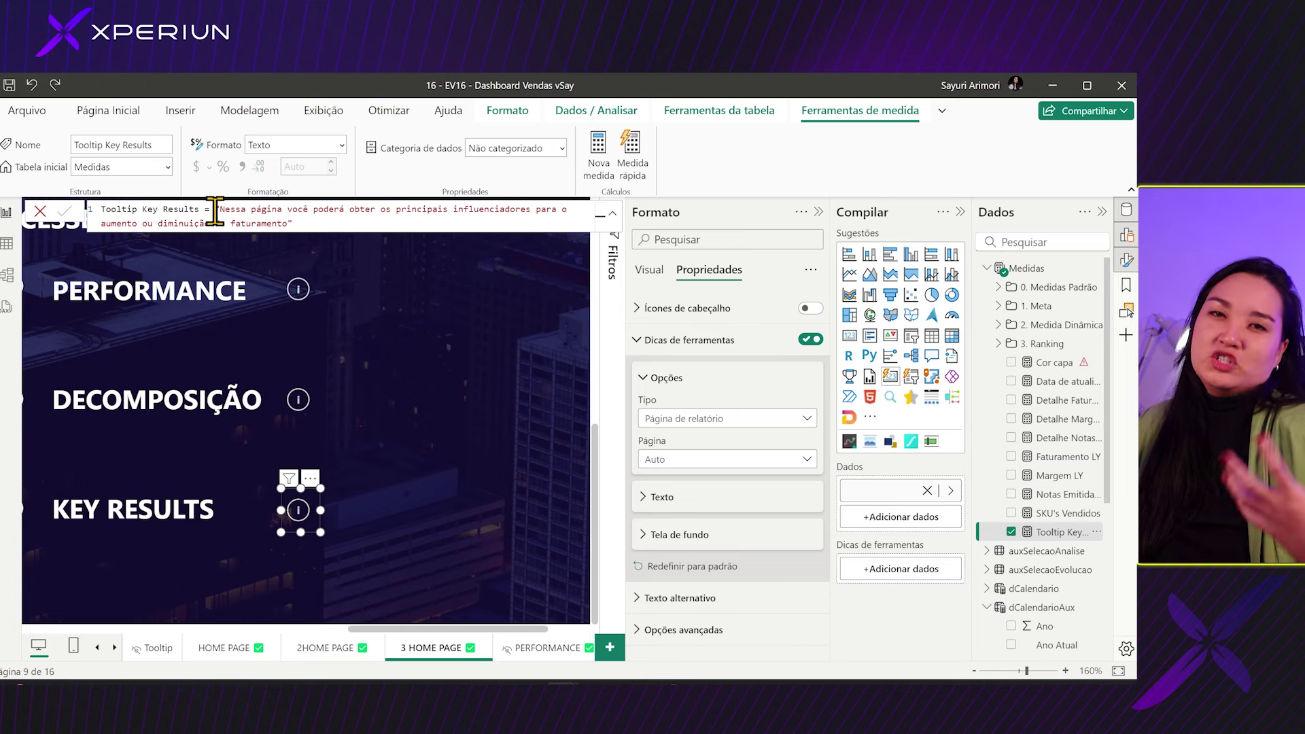
pyautogui.moveTo(215, 210); pyautogui.dragTo(299, 225)
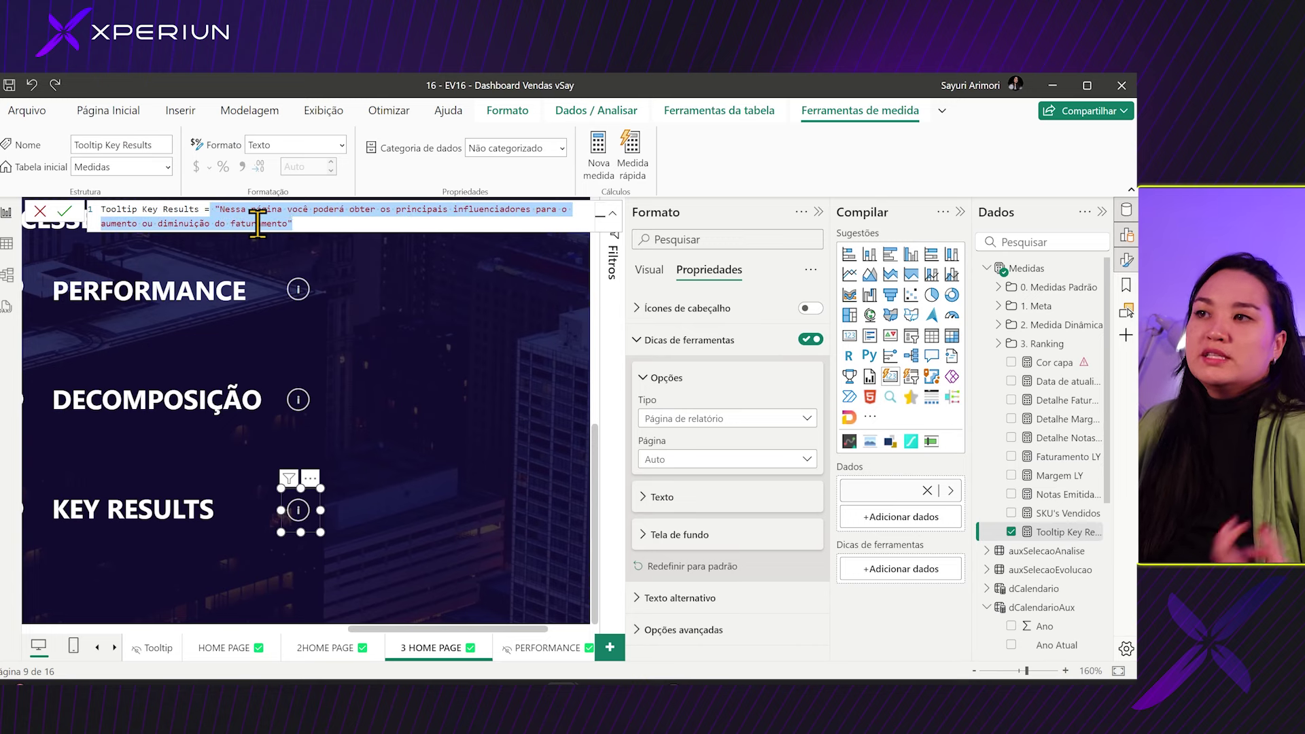
pyautogui.click(185, 222)
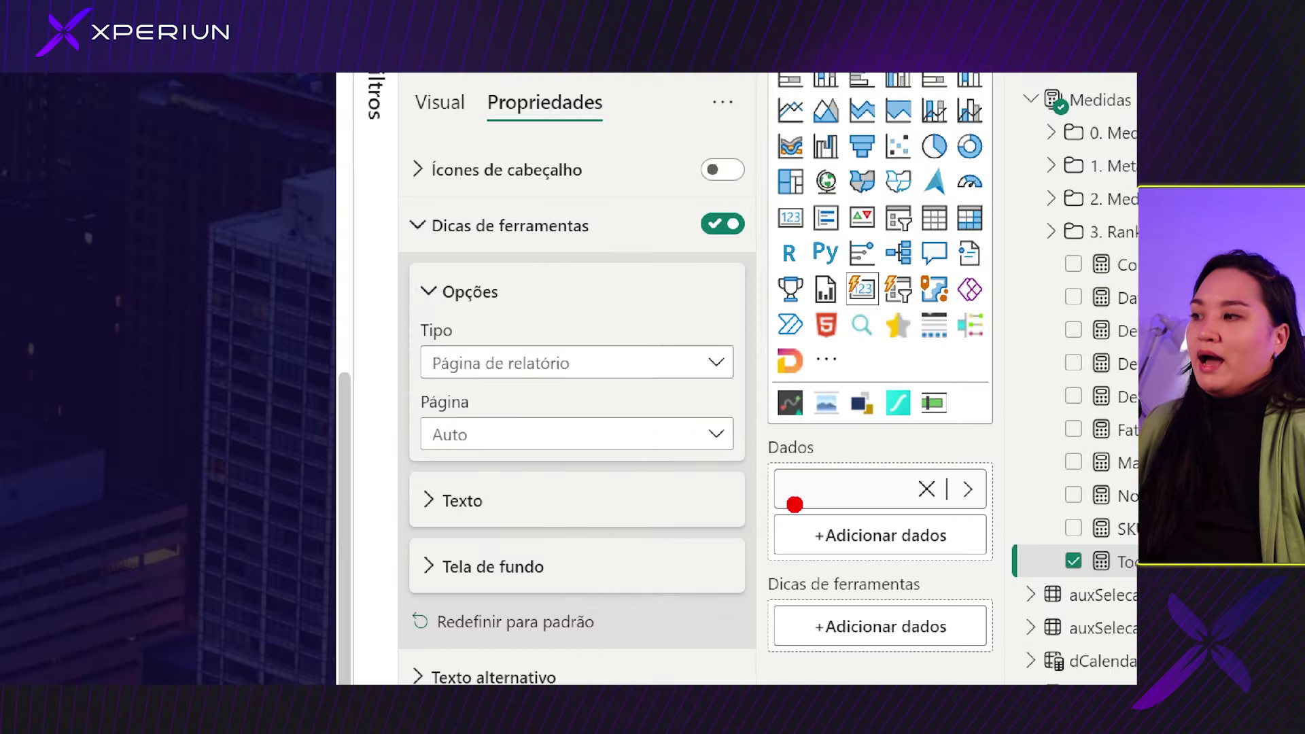
# - Blank out the display name of the KEY RESULTS card's Tooltip Key Results field and preview the card's tooltip
pyautogui.moveTo(794, 504); pyautogui.dragTo(850, 516)
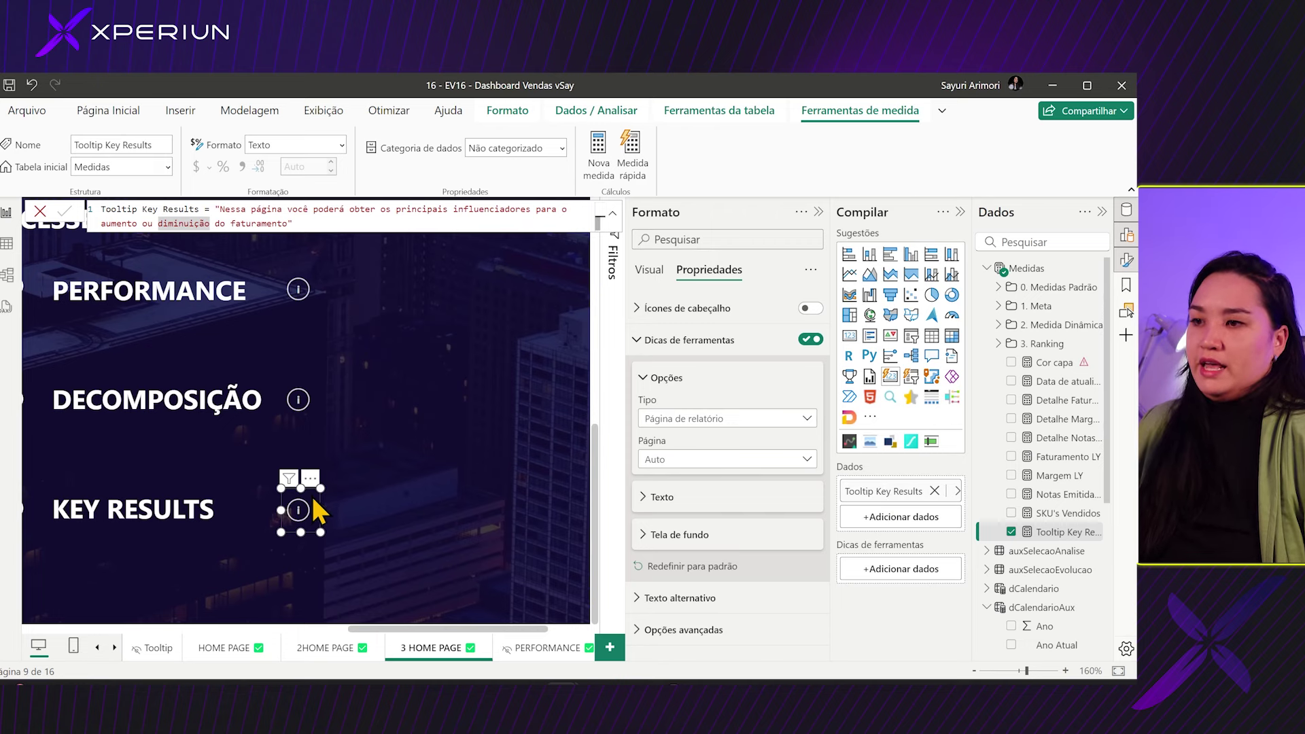
pyautogui.moveTo(303, 505)
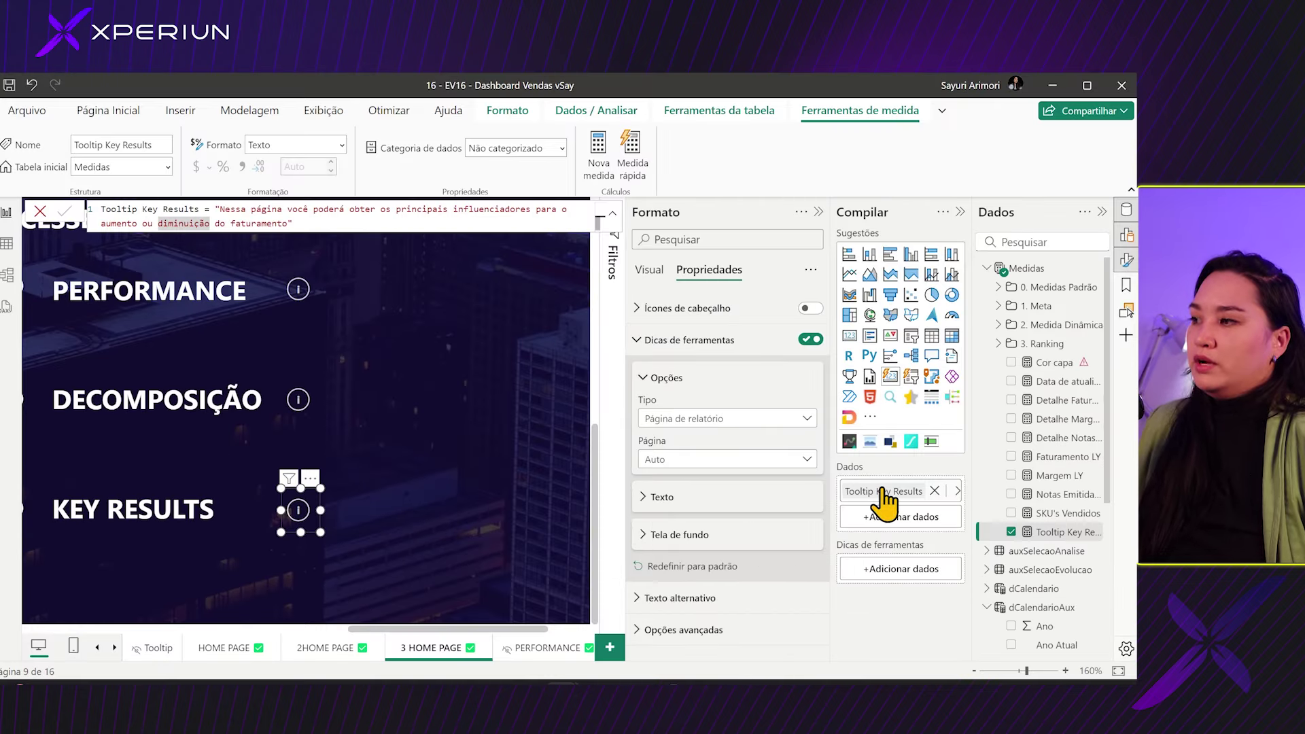
pyautogui.doubleClick(884, 489)
pyautogui.press('BackSpace')
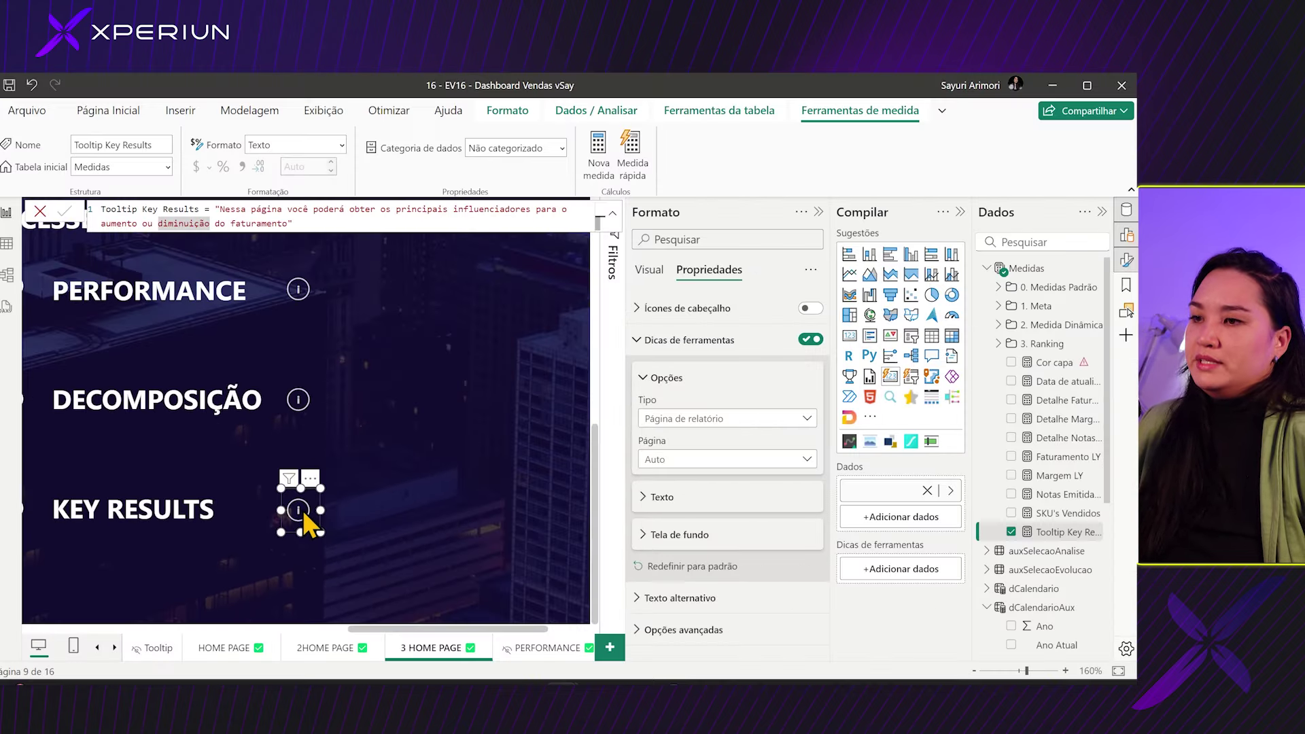
pyautogui.moveTo(303, 509)
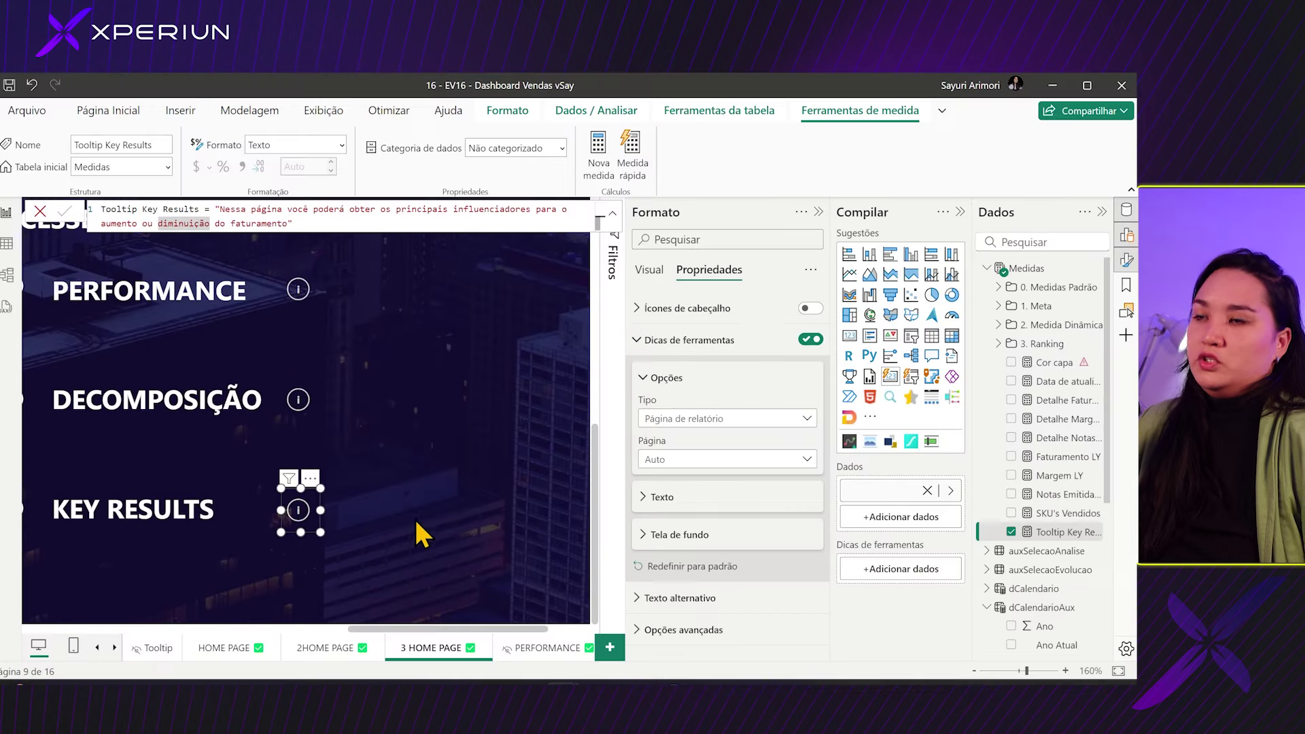
pyautogui.moveTo(301, 518)
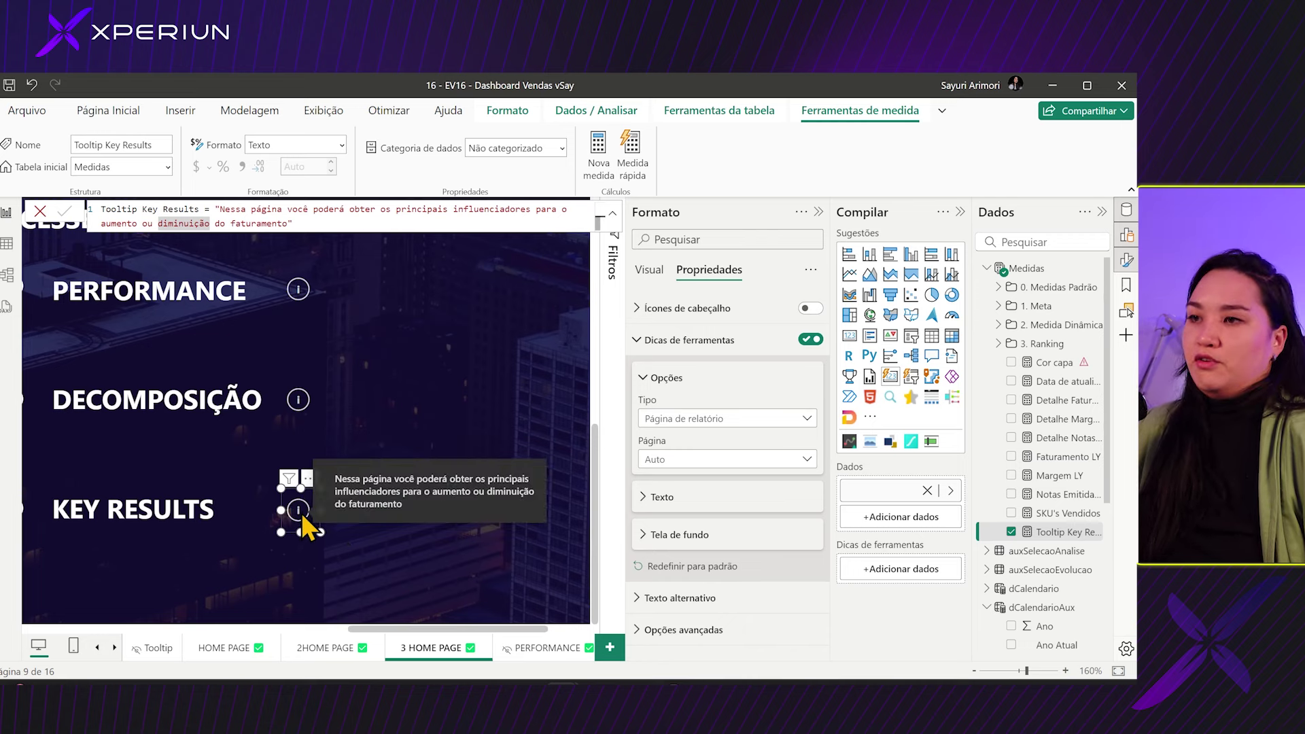
# - Deselect the KEY RESULTS card, hide the Formato pane, and show the insert options
pyautogui.keyDown('ctrl'); pyautogui.scroll(-2, 369, 447); pyautogui.keyUp('ctrl')
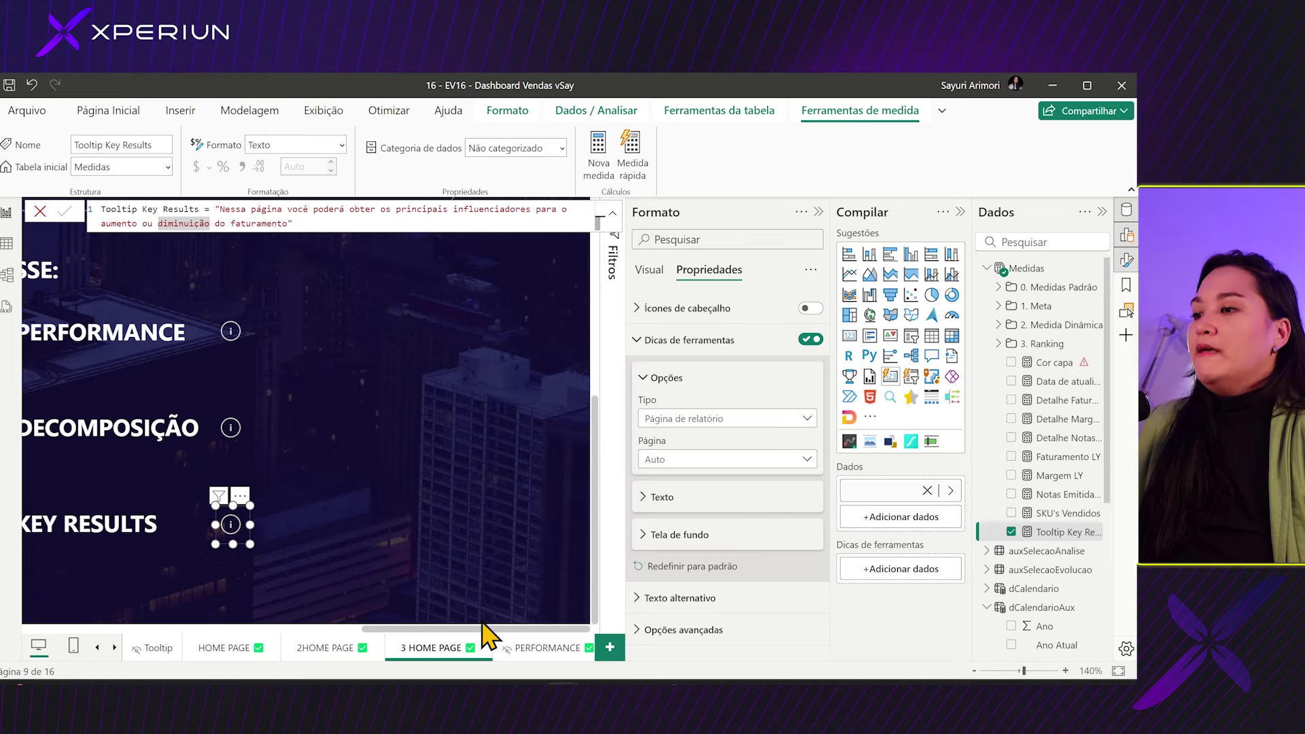
pyautogui.click(437, 620)
pyautogui.click(819, 212)
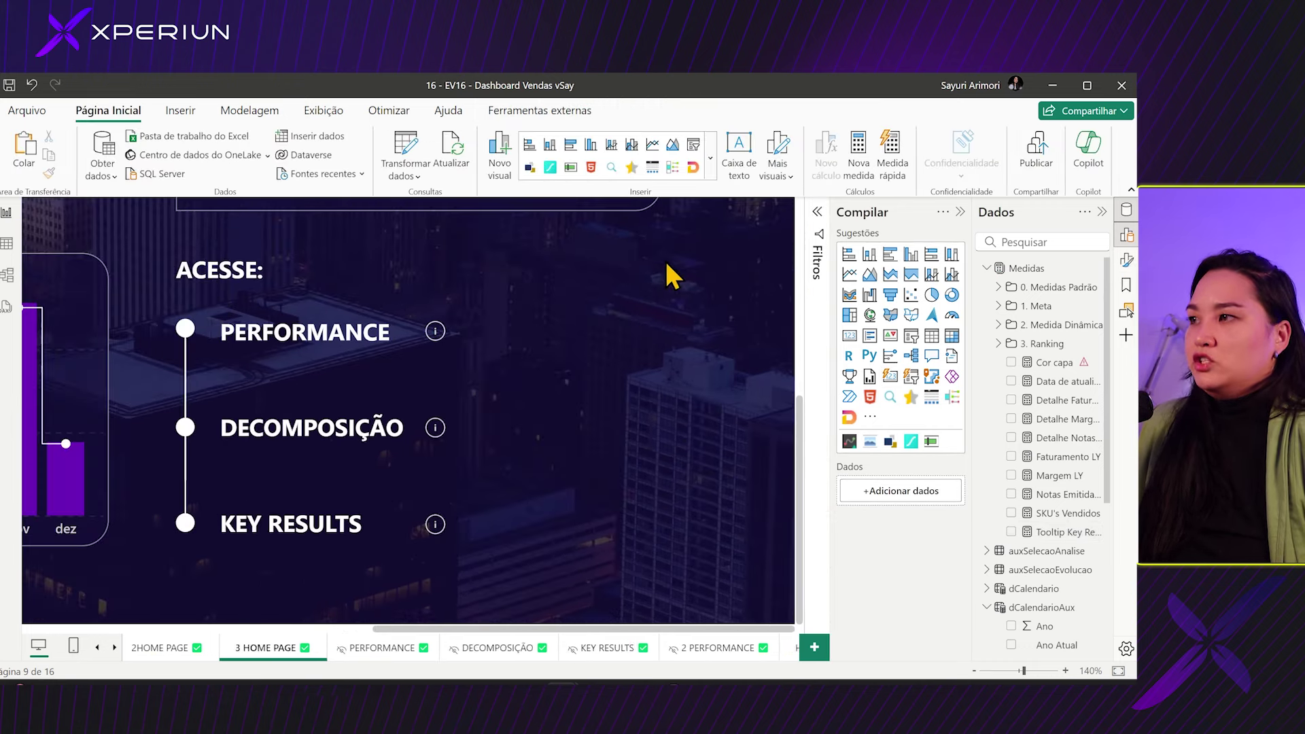
pyautogui.keyDown('ctrl'); pyautogui.scroll(-4, 670, 276); pyautogui.keyUp('ctrl')
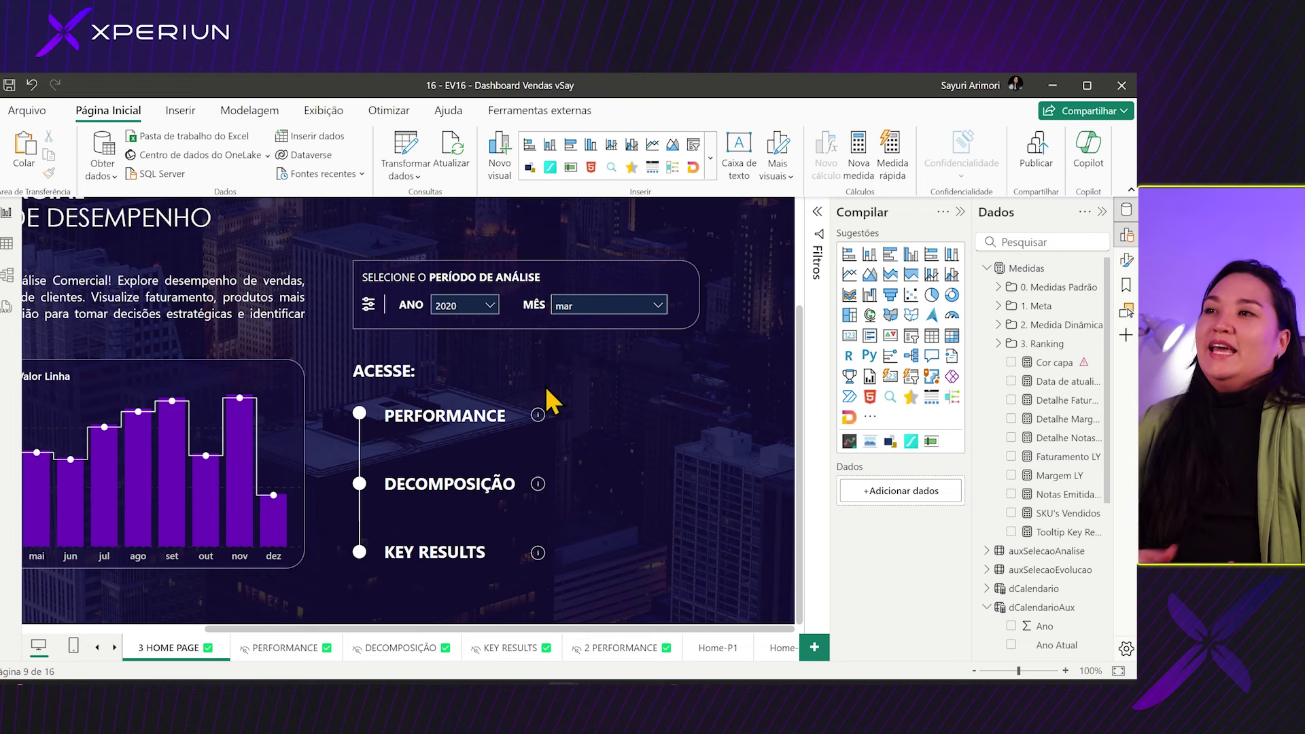
pyautogui.click(178, 111)
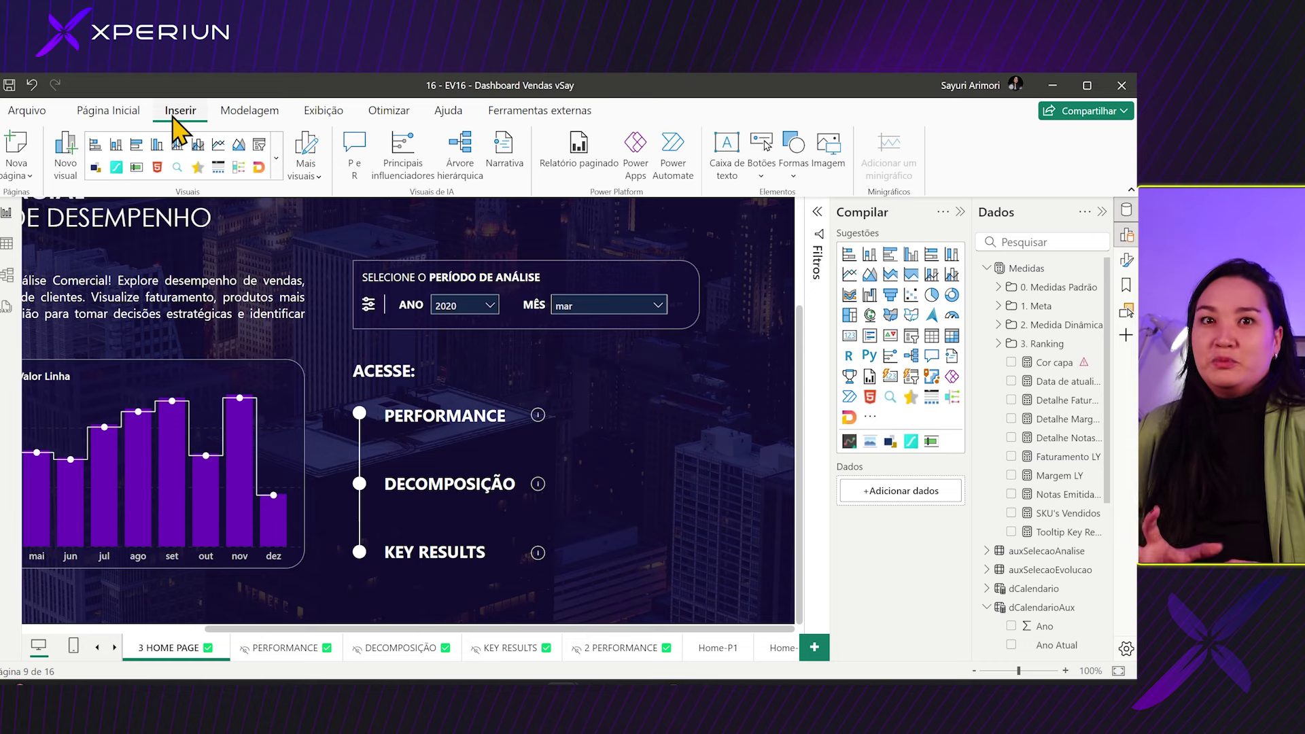
pyautogui.click(762, 175)
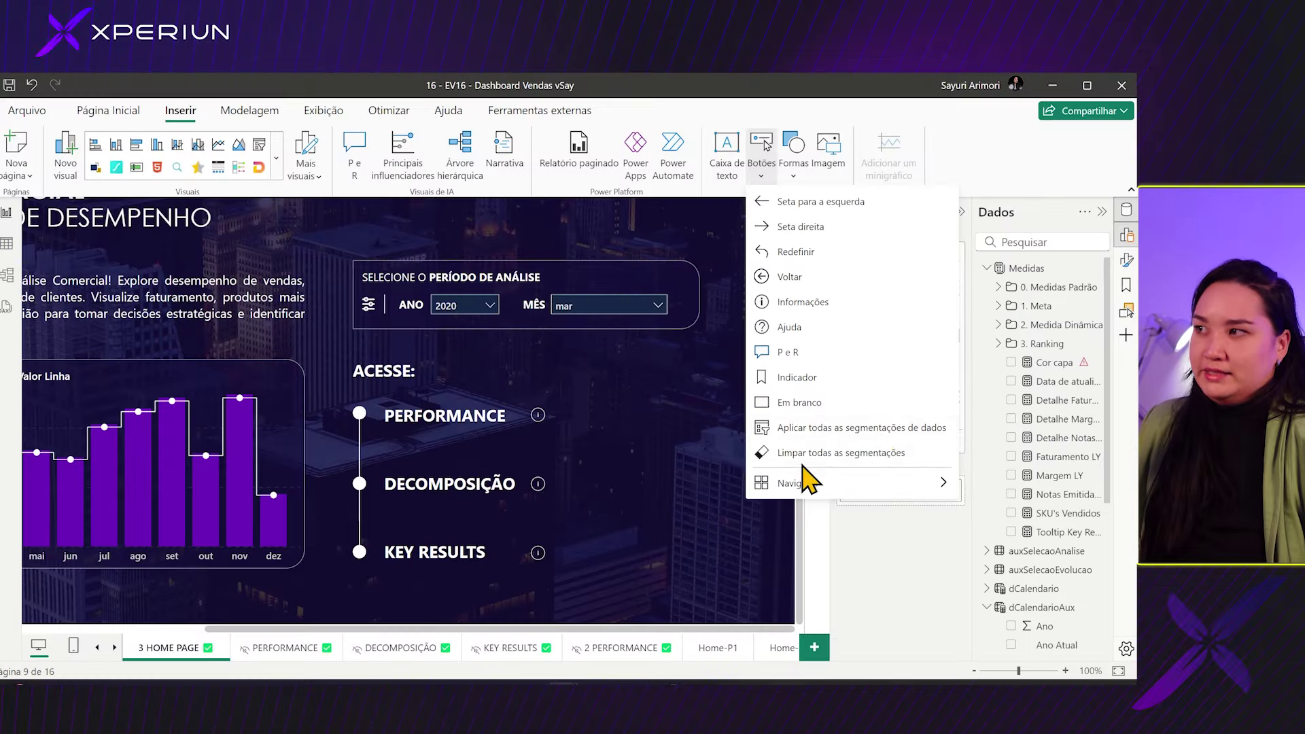
pyautogui.moveTo(972, 499)
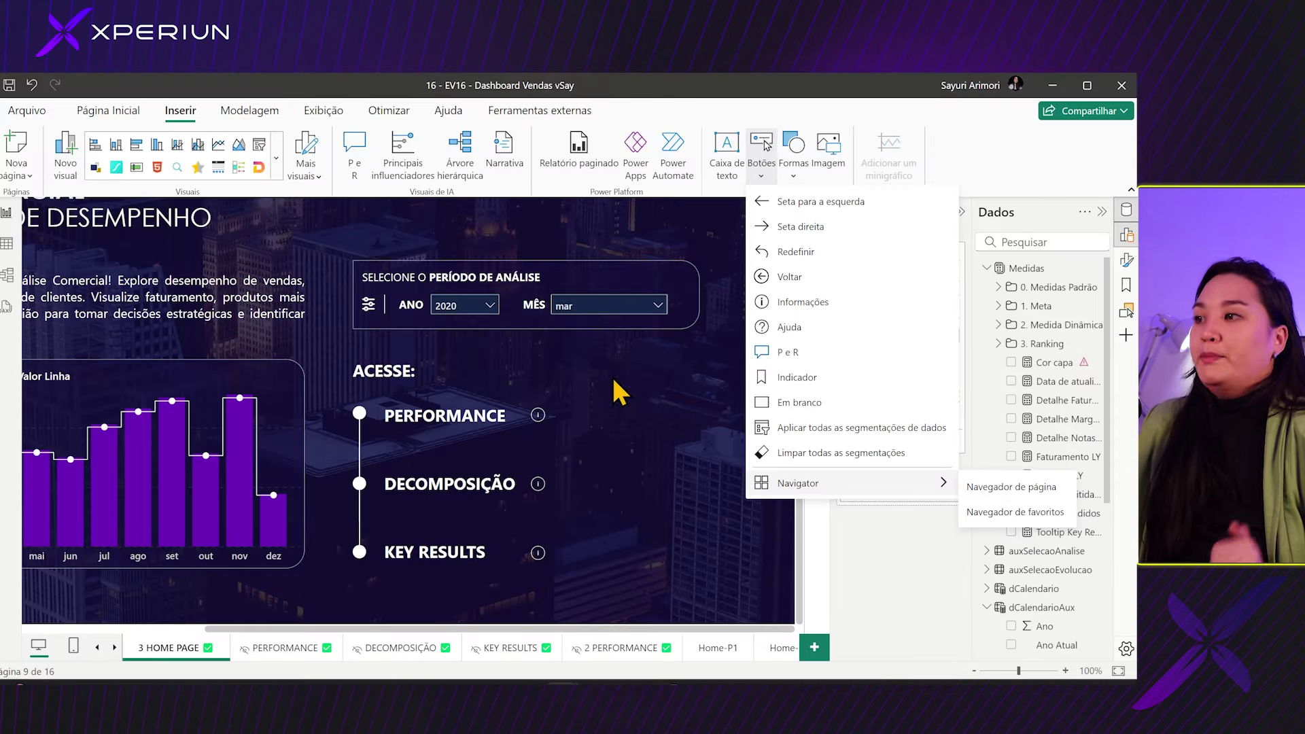
pyautogui.click(619, 391)
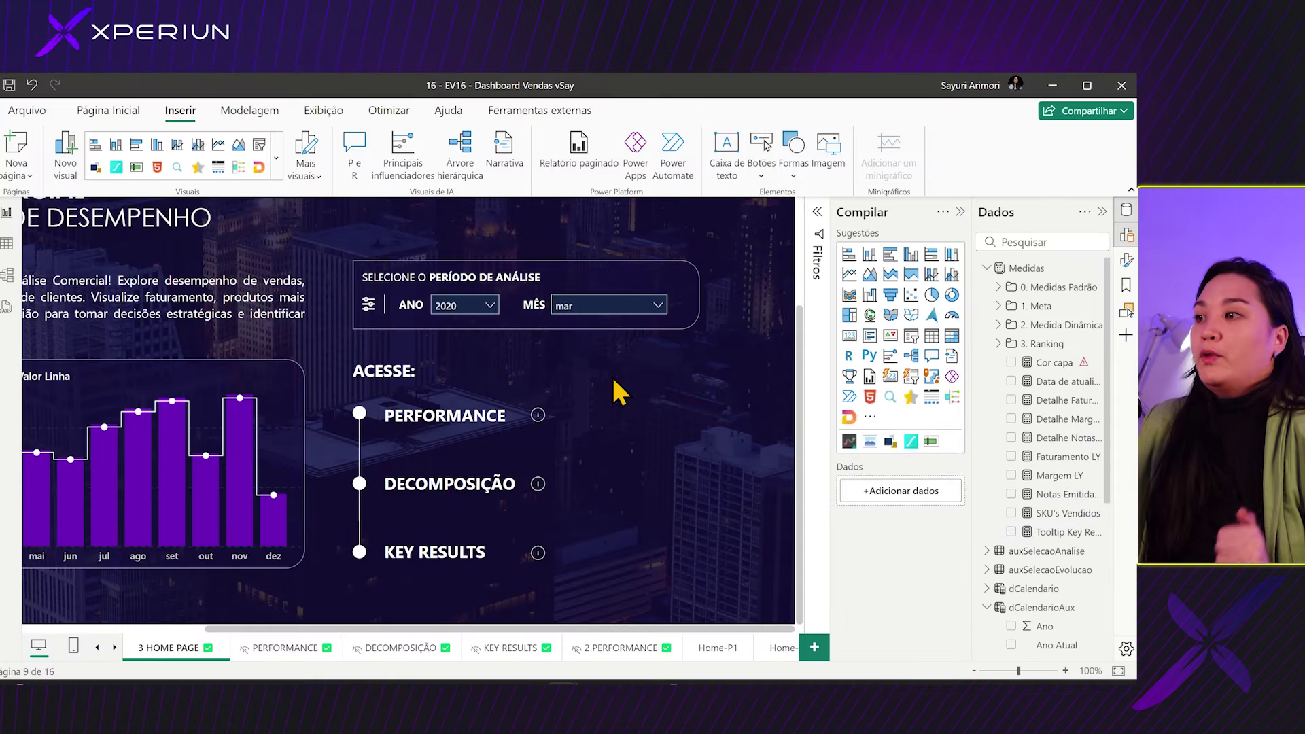
# - Insert a page navigator and place it across the upper part of the home page
pyautogui.click(761, 175)
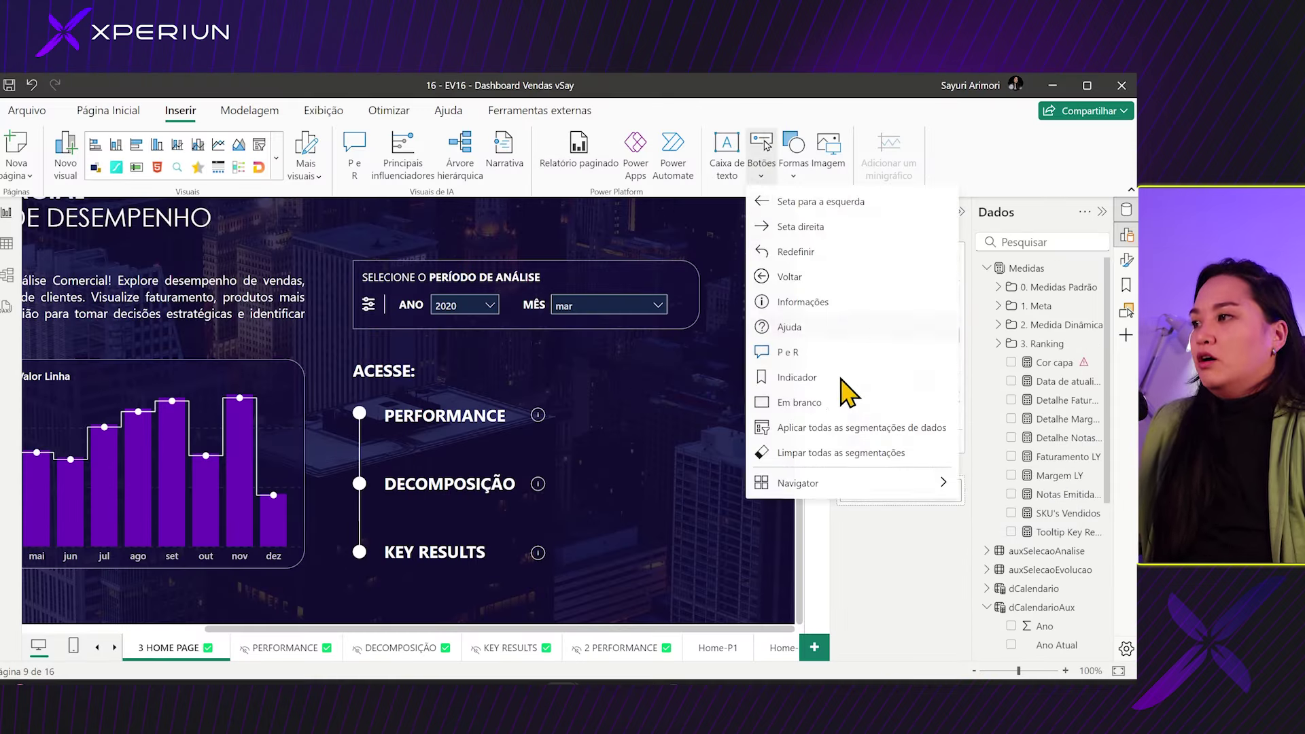
pyautogui.moveTo(921, 484)
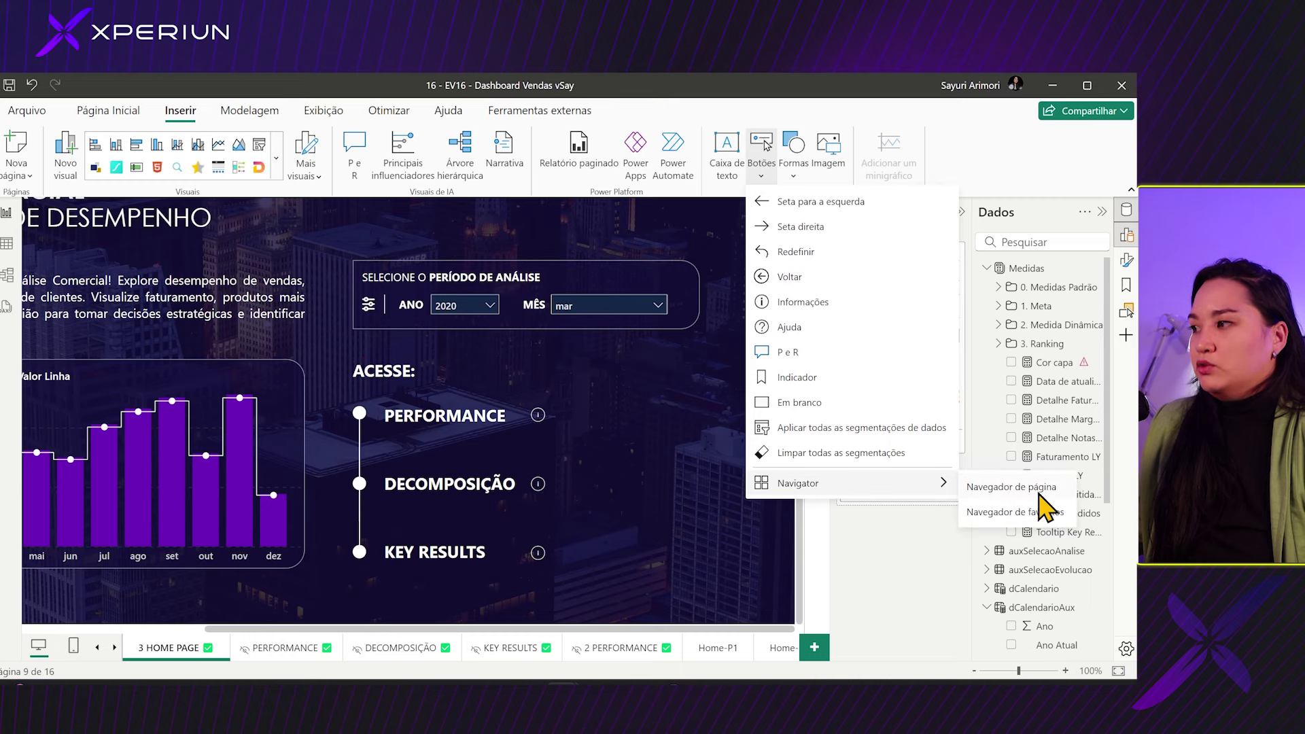
pyautogui.click(314, 293)
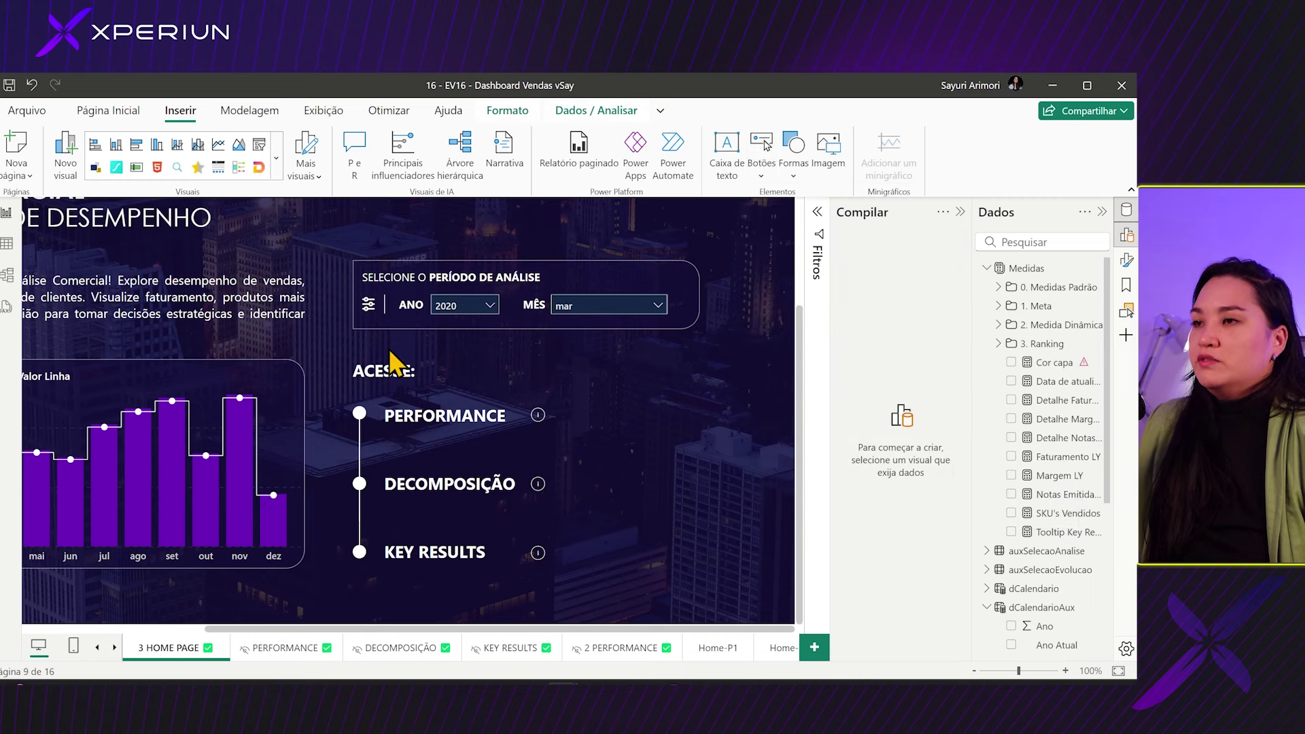
pyautogui.scroll(-3, 378, 364)
pyautogui.moveTo(402, 286); pyautogui.dragTo(306, 265)
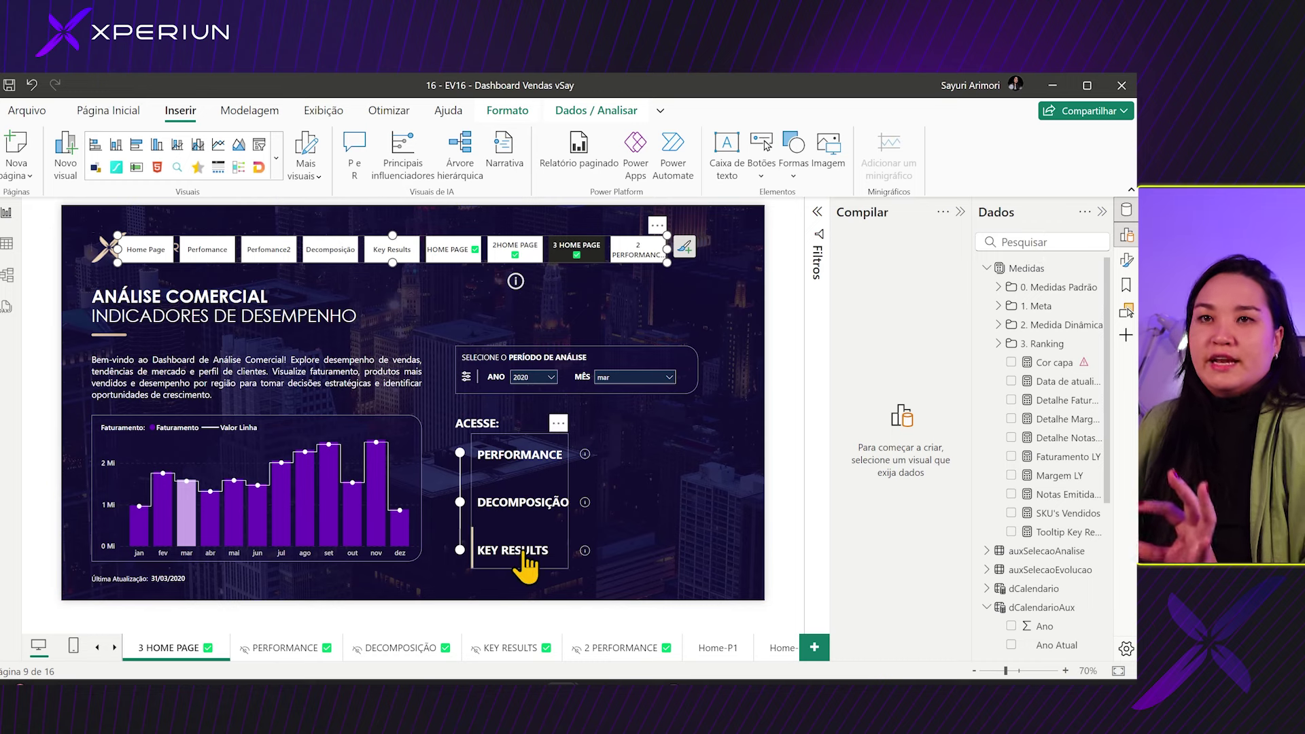
# - Set the page navigator's grid layout orientation to Vertical and stretch its height so the stacked buttons fit
pyautogui.click(1126, 261)
pyautogui.click(724, 501)
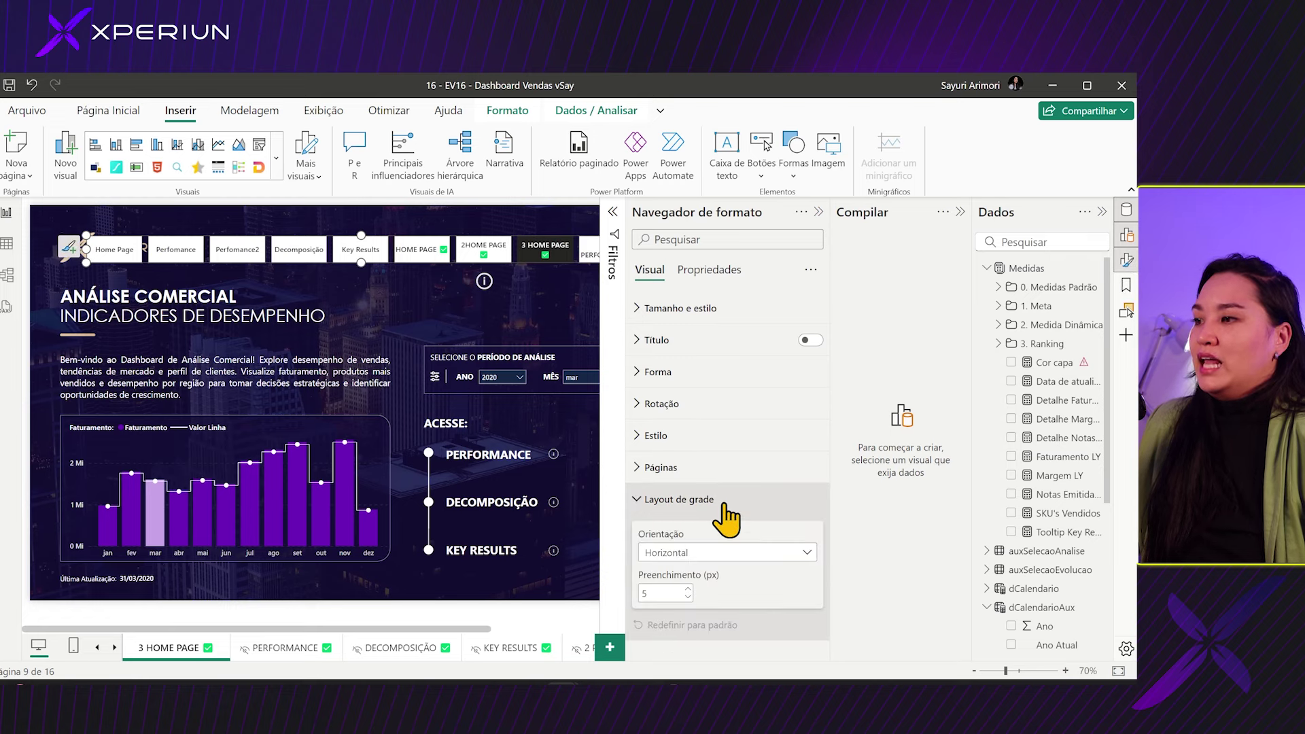
pyautogui.click(739, 554)
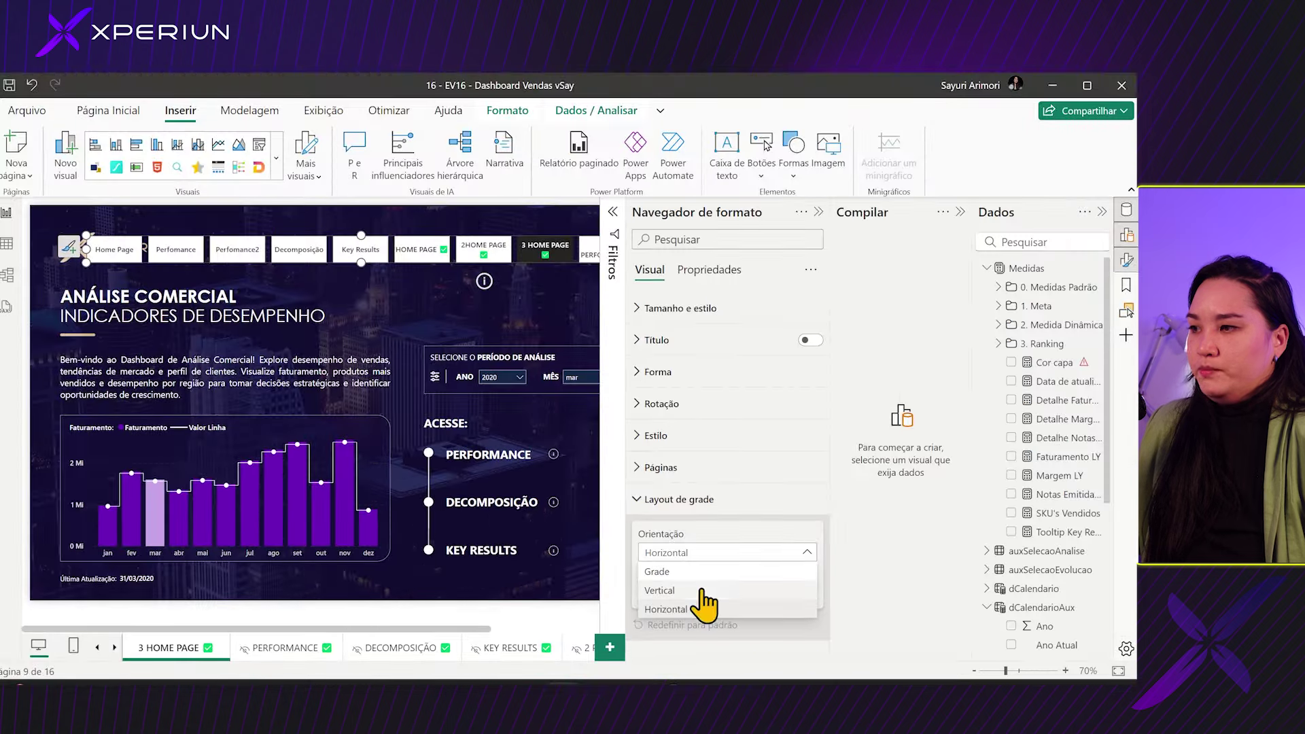
pyautogui.click(700, 589)
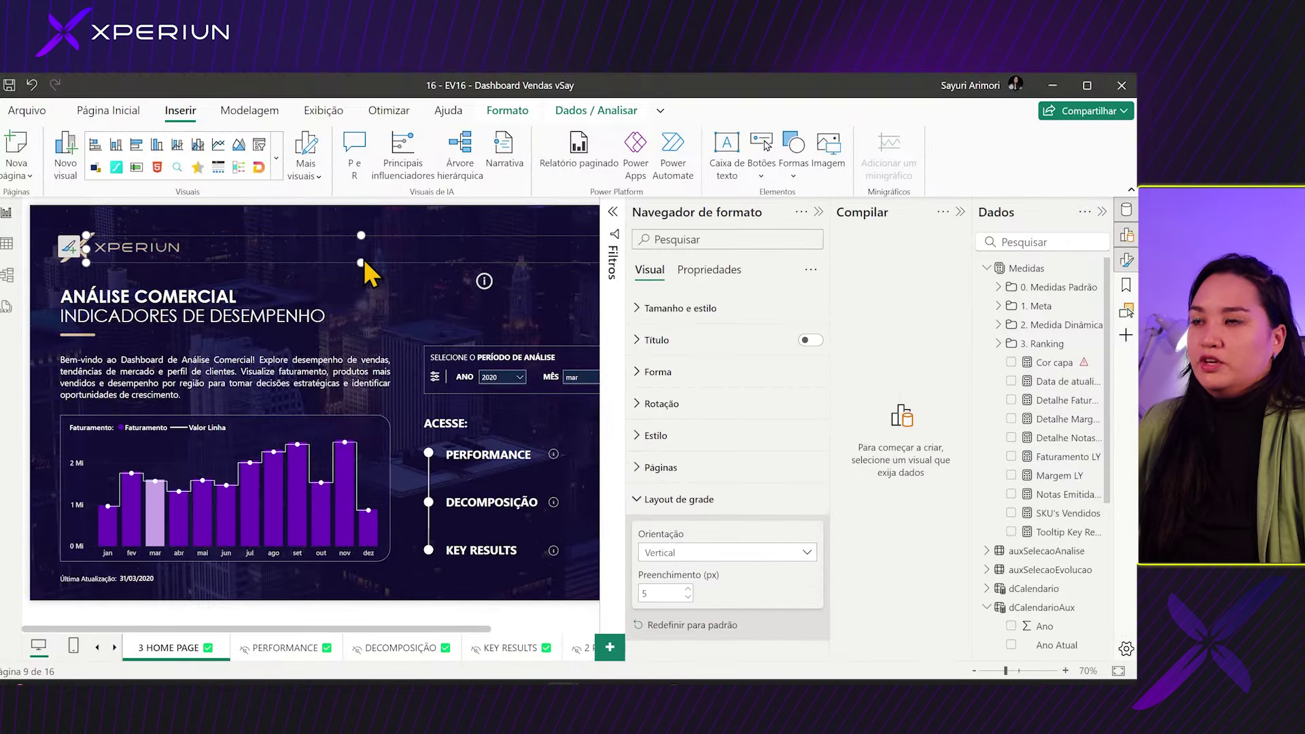
pyautogui.moveTo(361, 263); pyautogui.dragTo(348, 450)
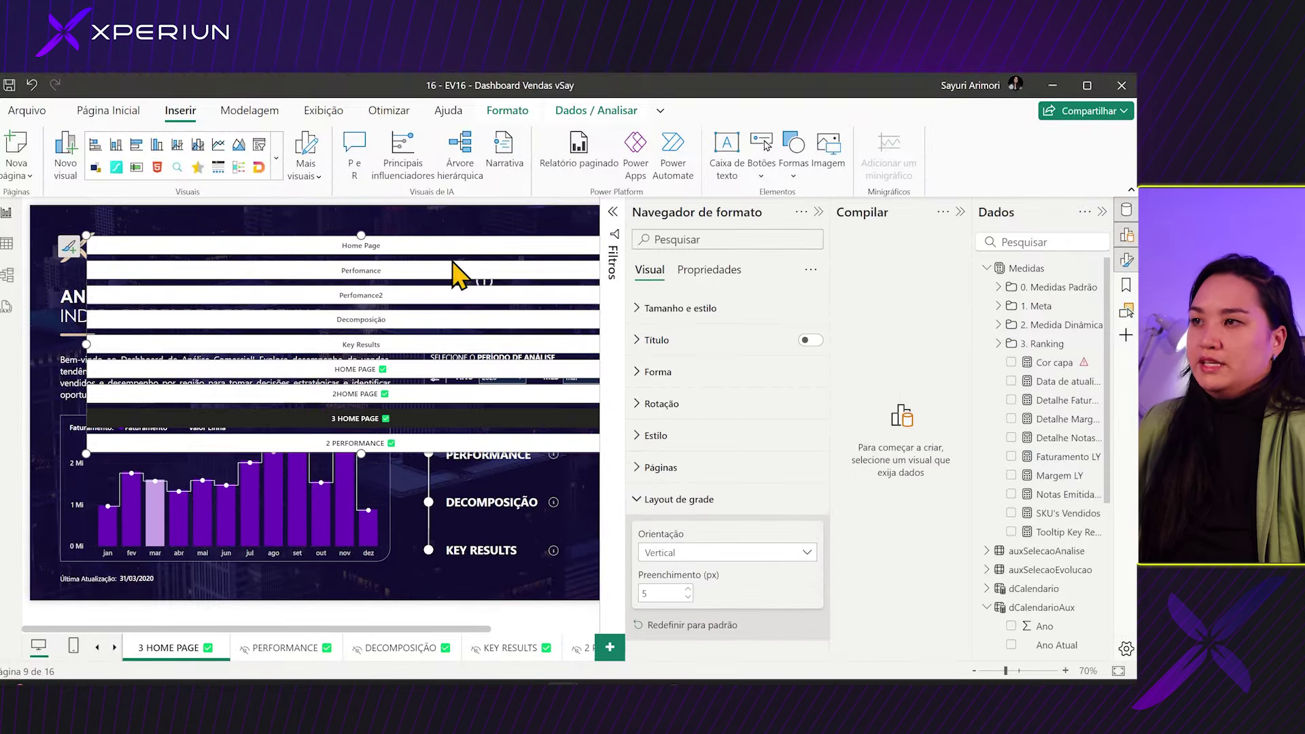
# - Turn on the display of tooltip pages in the navigator's Páginas options and expand its list of shown pages
pyautogui.click(757, 476)
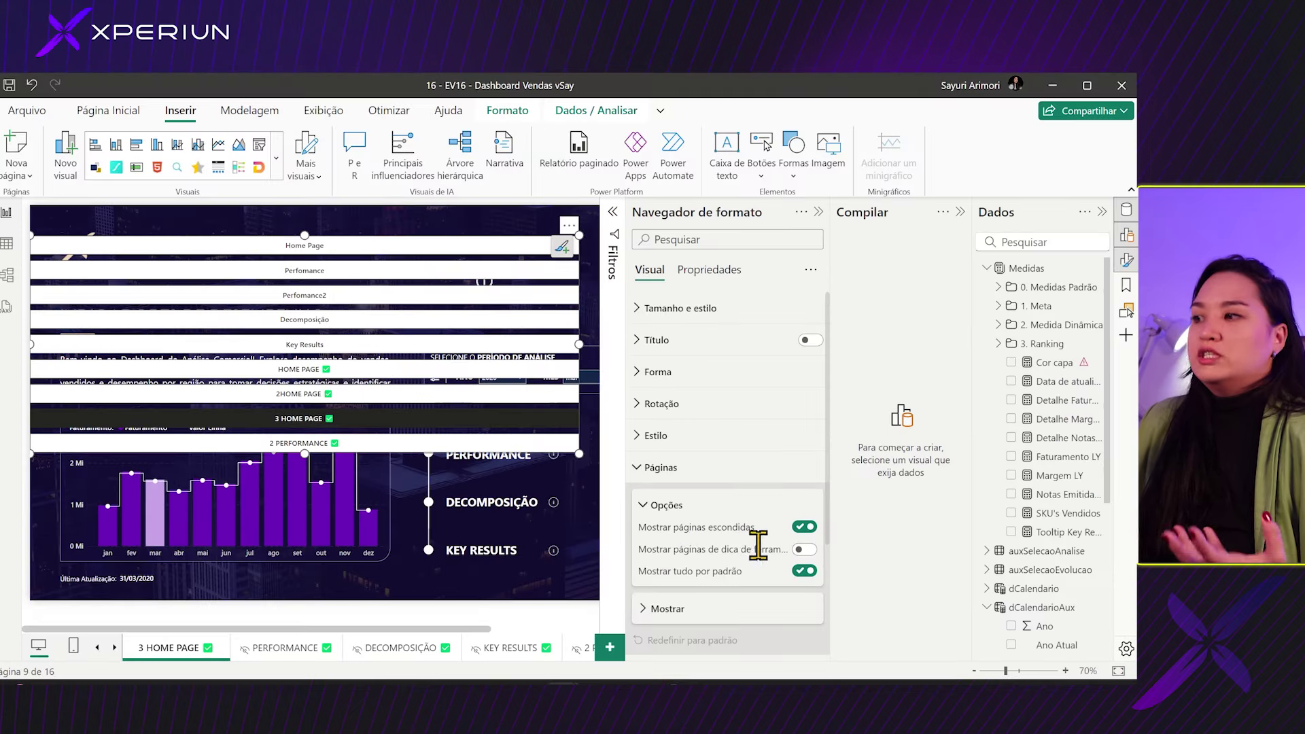
pyautogui.click(802, 549)
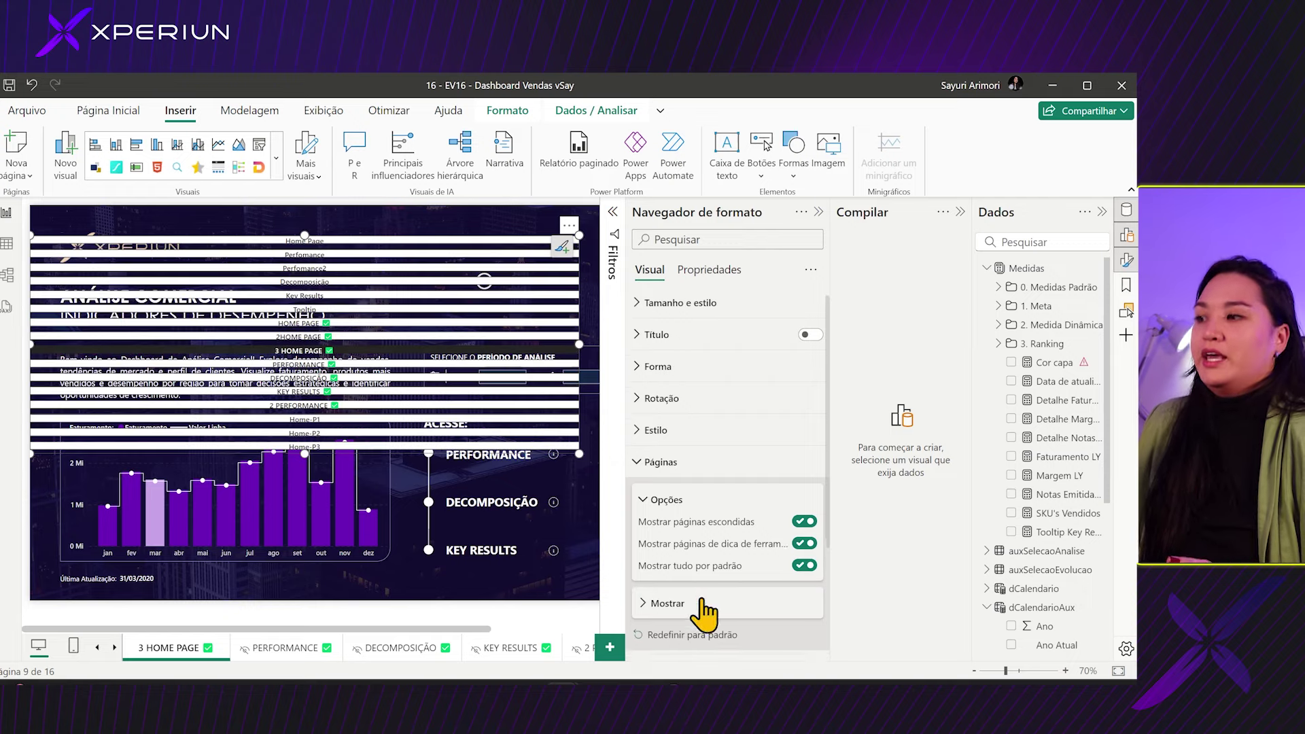
pyautogui.scroll(-1, 707, 612)
pyautogui.click(685, 540)
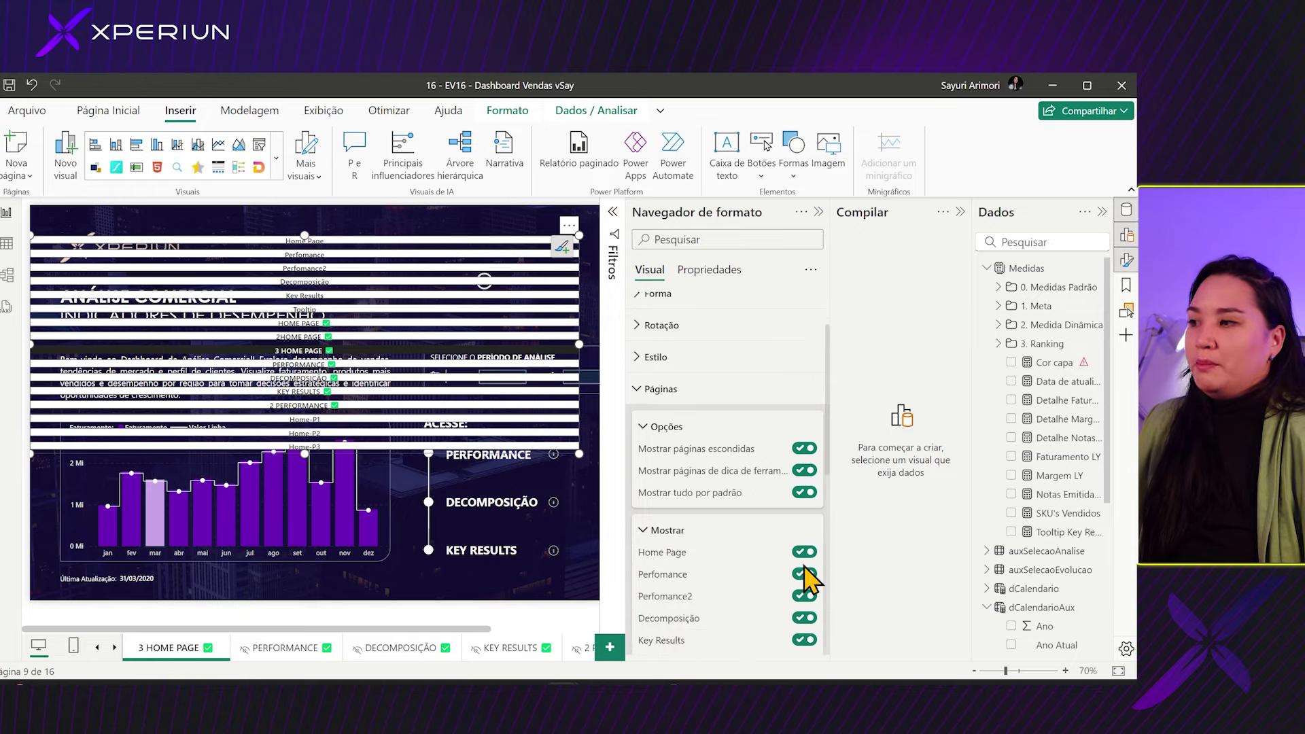
# - Hide every page in the navigator except the check-marked PERFORMANCE, DECOMPOSIÇÃO and KEY RESULTS pages
pyautogui.scroll(-3, 795, 565)
pyautogui.click(806, 316)
pyautogui.click(806, 339)
pyautogui.click(806, 361)
pyautogui.click(807, 383)
pyautogui.click(807, 405)
pyautogui.click(806, 426)
pyautogui.click(805, 448)
pyautogui.click(805, 471)
pyautogui.click(805, 492)
pyautogui.click(805, 580)
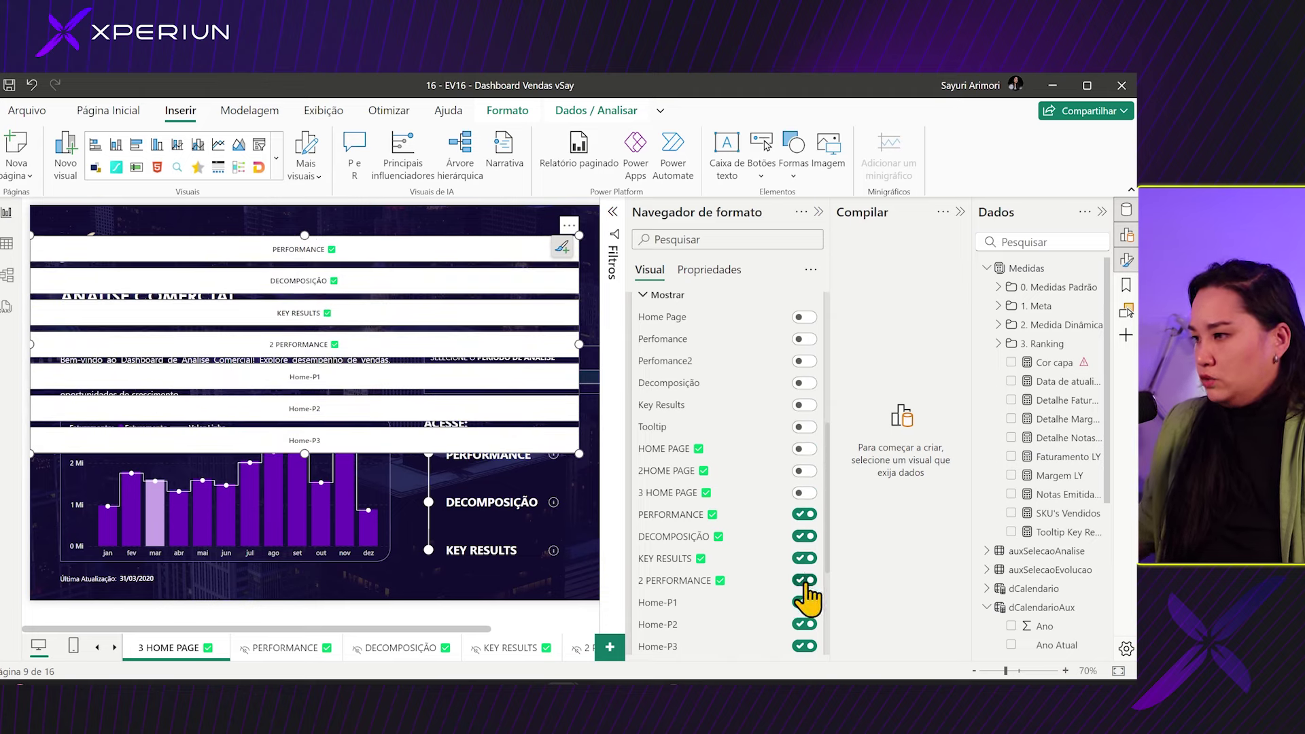
pyautogui.click(805, 645)
pyautogui.click(805, 624)
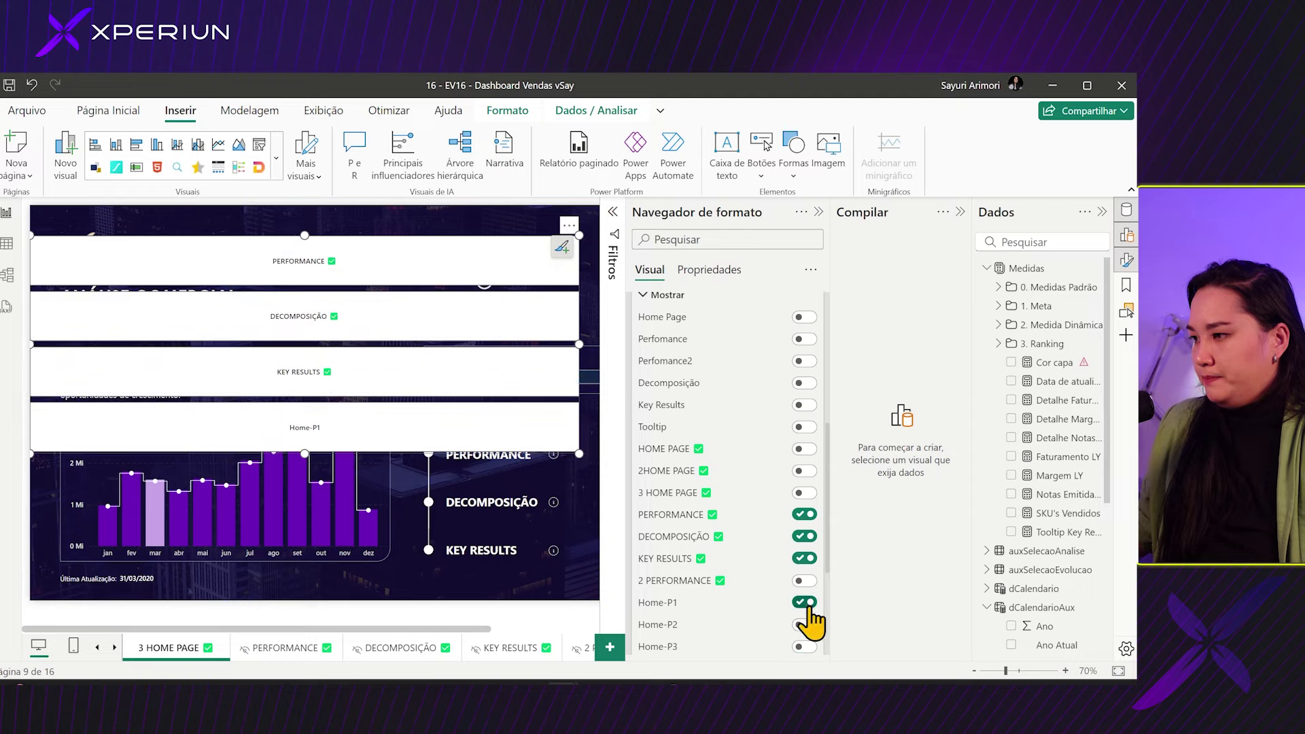
pyautogui.click(805, 601)
pyautogui.scroll(-3, 815, 584)
pyautogui.scroll(5, 802, 553)
pyautogui.scroll(3, 801, 474)
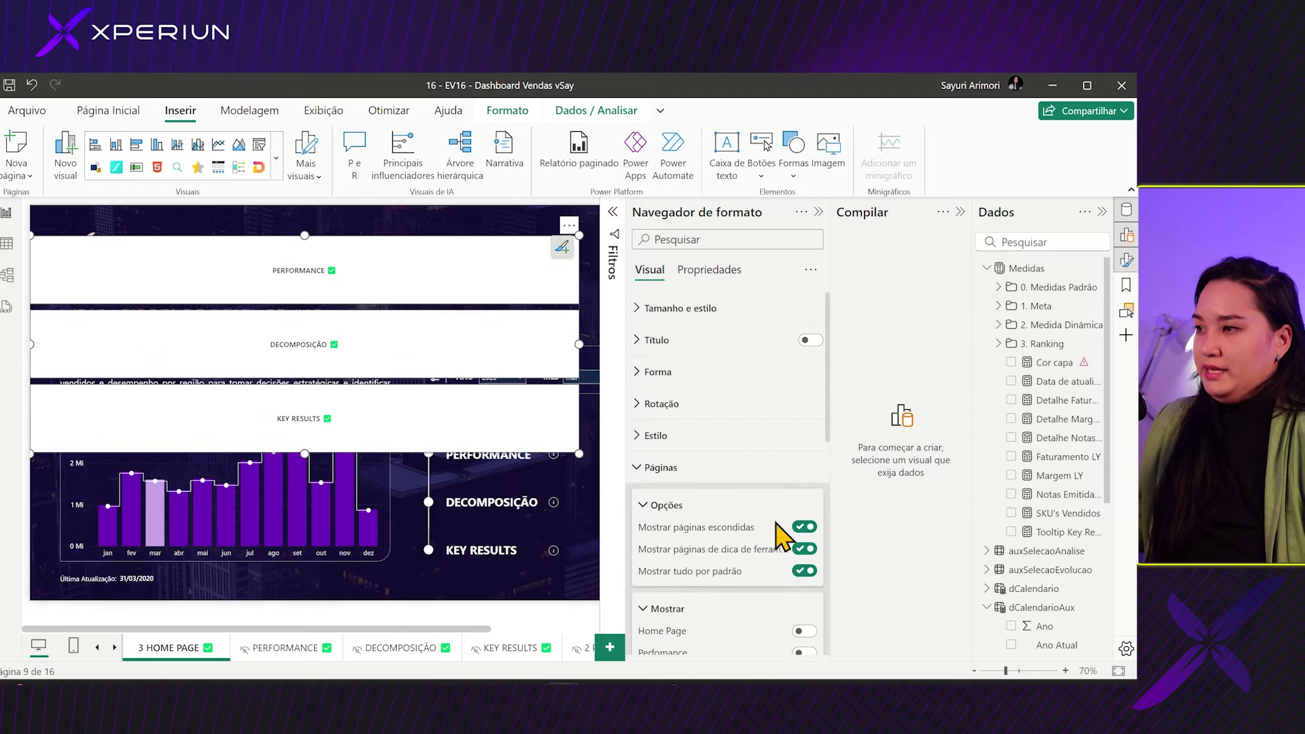
pyautogui.moveTo(568, 547); pyautogui.dragTo(663, 556)
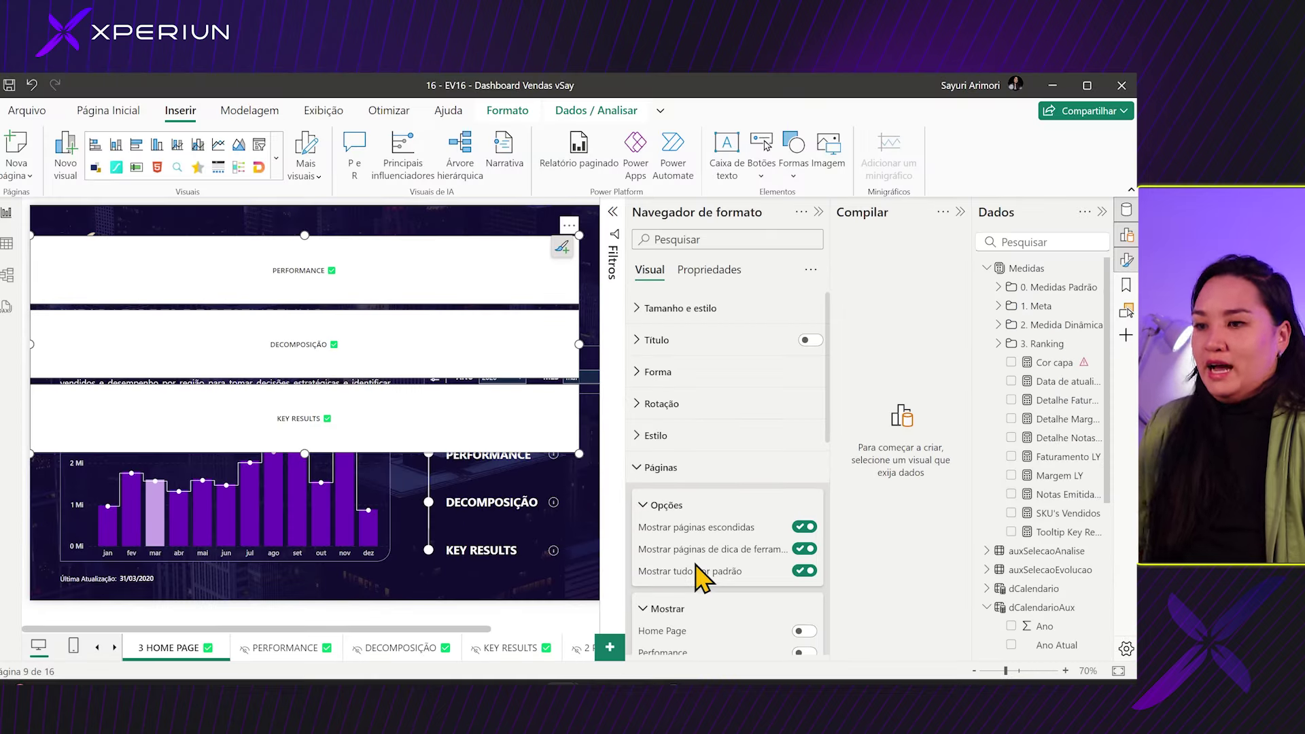
pyautogui.moveTo(241, 664); pyautogui.dragTo(316, 664)
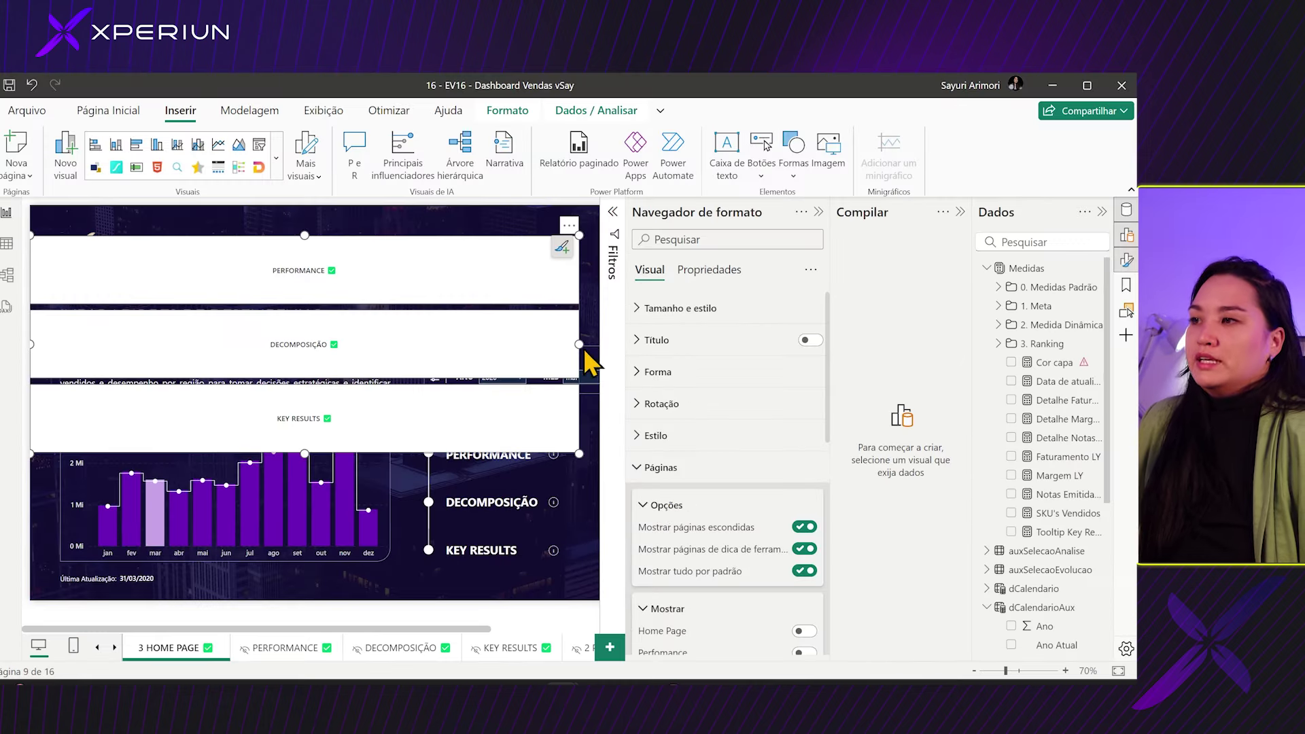
# - Shrink the page navigator and move it over the PERFORMANCE, DECOMPOSIÇÃO and KEY RESULTS labels under ACESSE
pyautogui.moveTo(579, 344); pyautogui.dragTo(247, 326)
pyautogui.moveTo(148, 283); pyautogui.dragTo(337, 276)
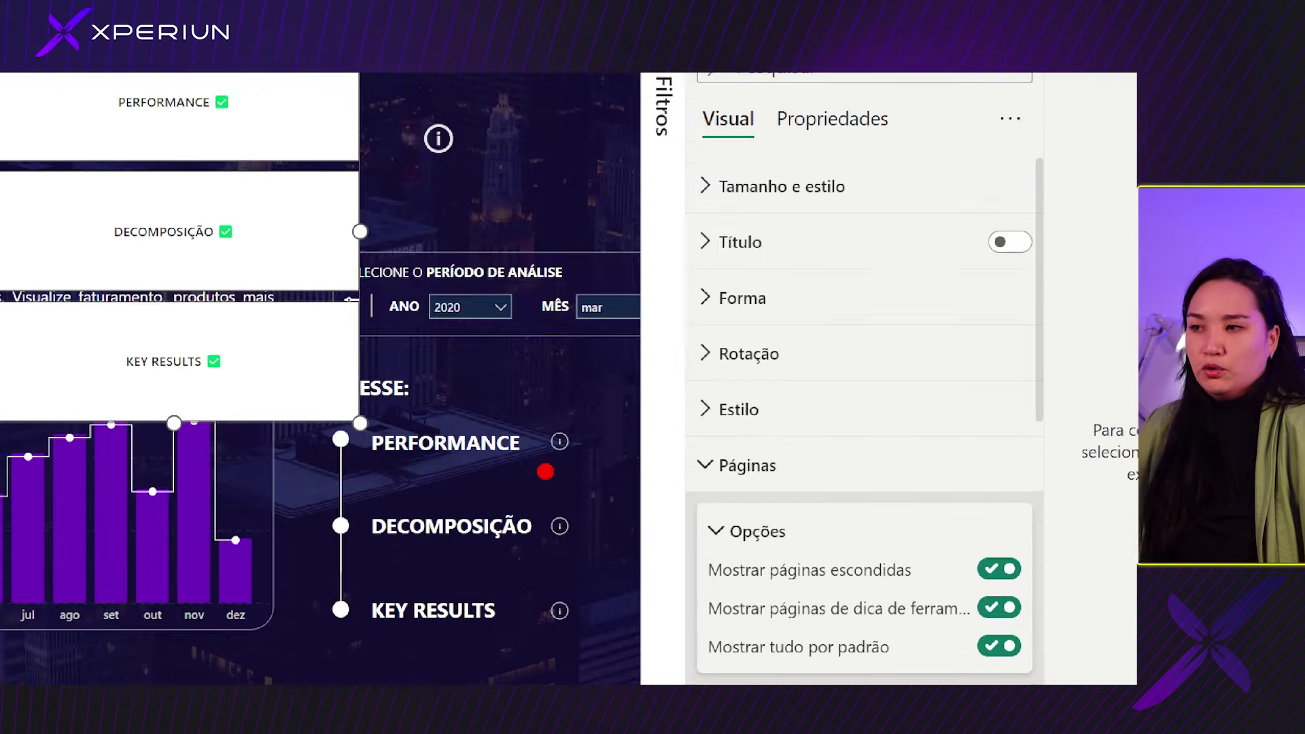
pyautogui.moveTo(372, 474); pyautogui.dragTo(509, 465)
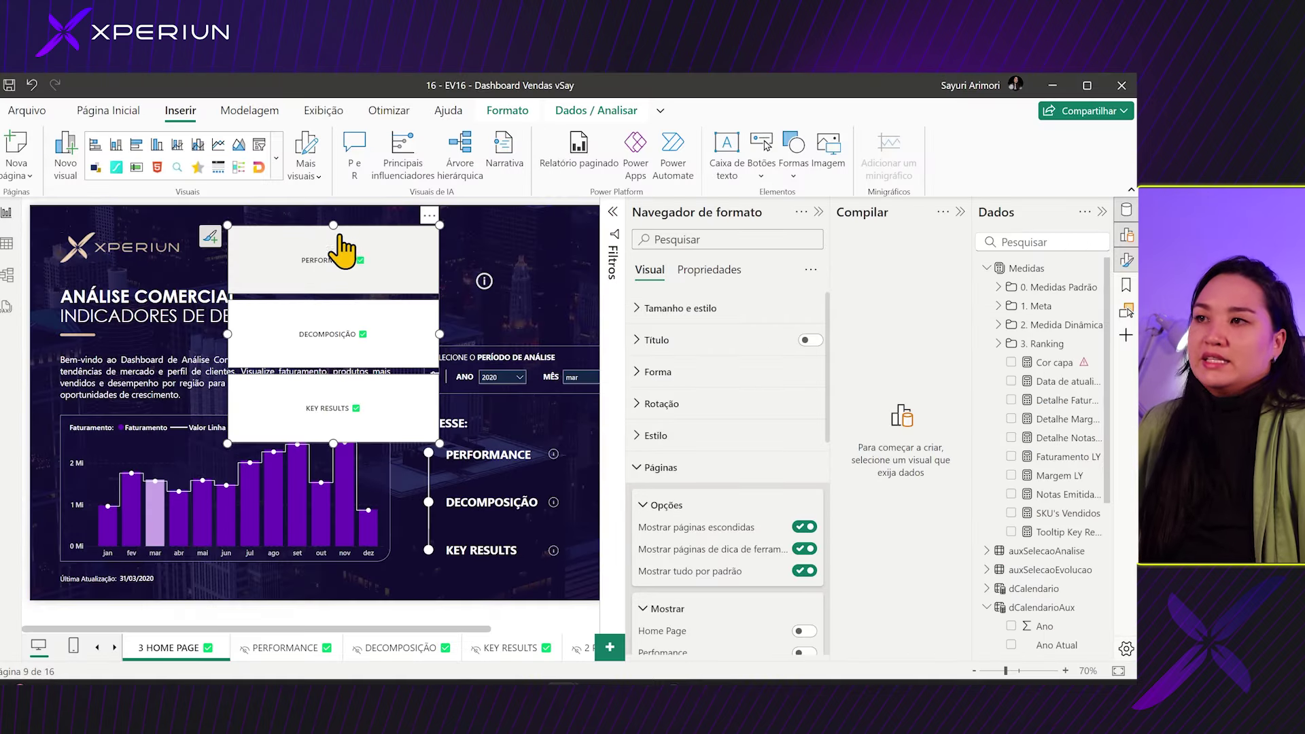
pyautogui.moveTo(193, 97); pyautogui.dragTo(438, 327)
pyautogui.moveTo(479, 384); pyautogui.dragTo(333, 394)
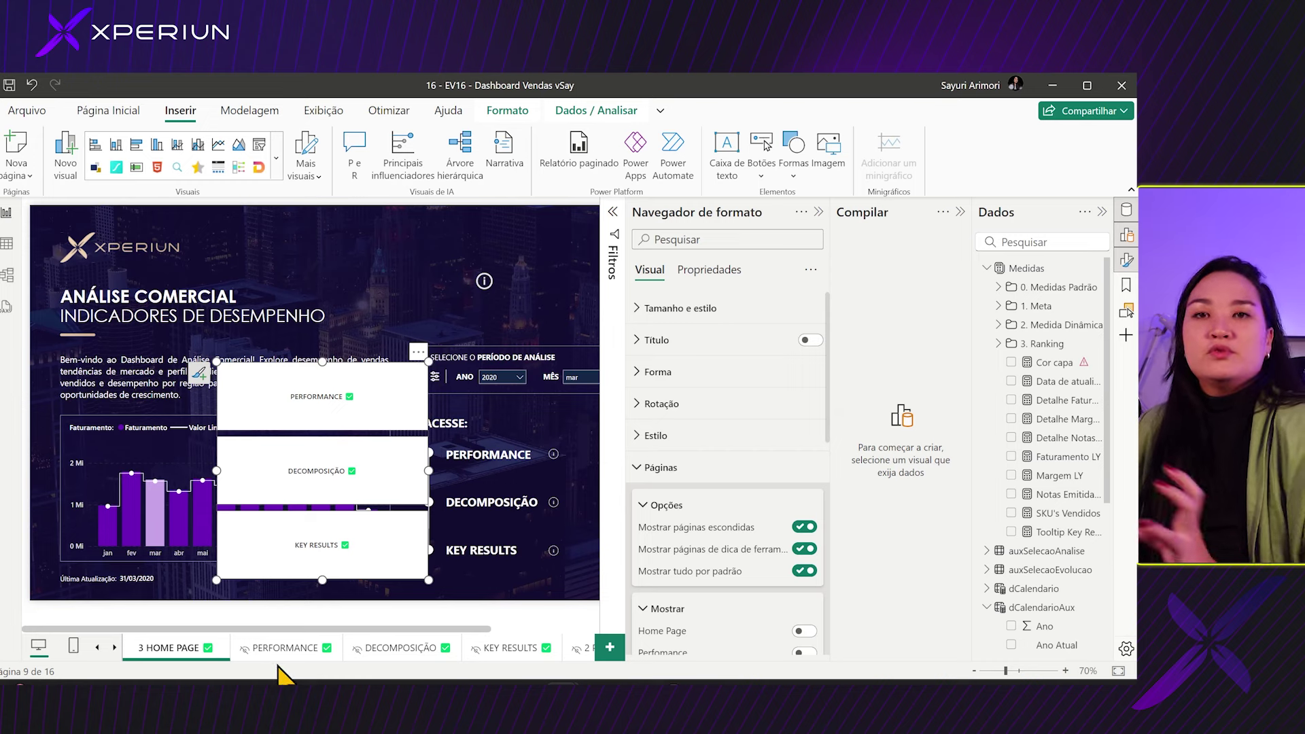
pyautogui.moveTo(429, 360); pyautogui.dragTo(371, 415)
pyautogui.moveTo(275, 466); pyautogui.dragTo(496, 480)
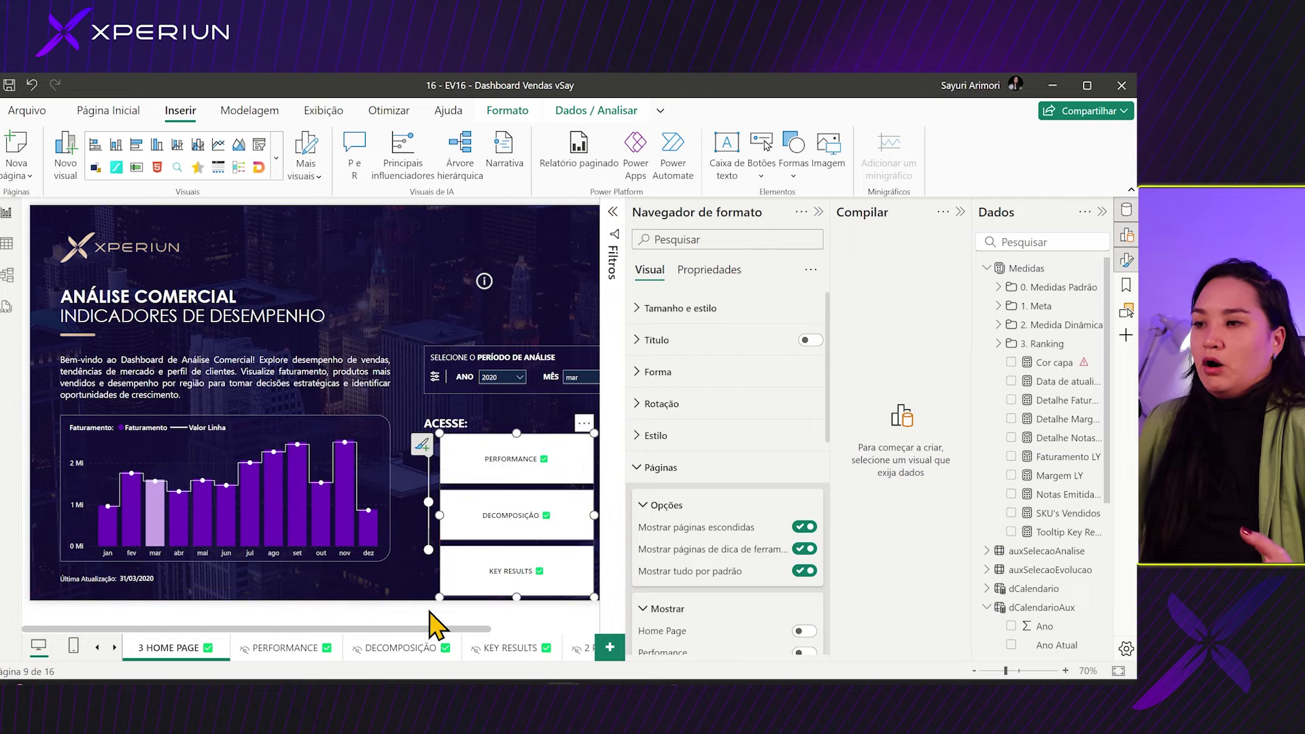
# - Extend the navigator's lower edge slightly so its three buttons line up with the labels beneath
pyautogui.moveTo(427, 628); pyautogui.dragTo(574, 628)
pyautogui.moveTo(399, 597); pyautogui.dragTo(433, 562)
pyautogui.scroll(1, 358, 498)
pyautogui.scroll(1, 360, 503)
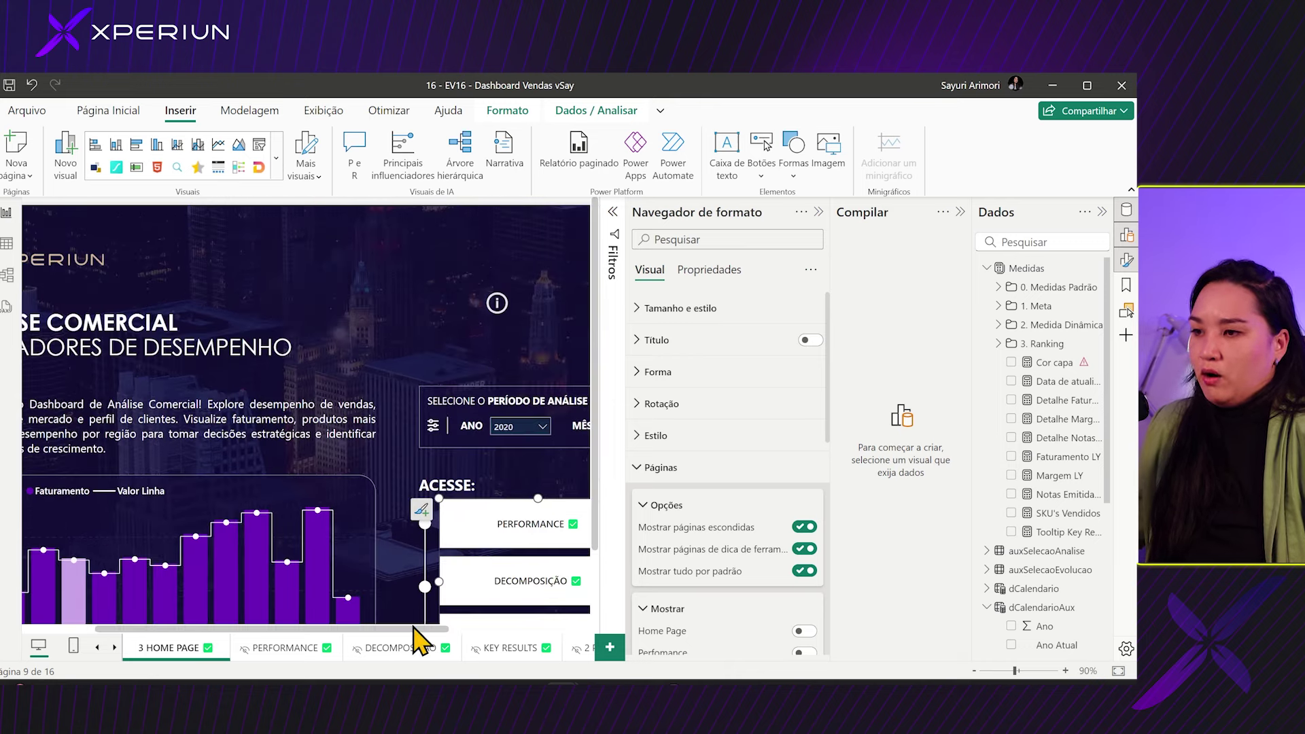
pyautogui.moveTo(415, 629); pyautogui.dragTo(570, 630)
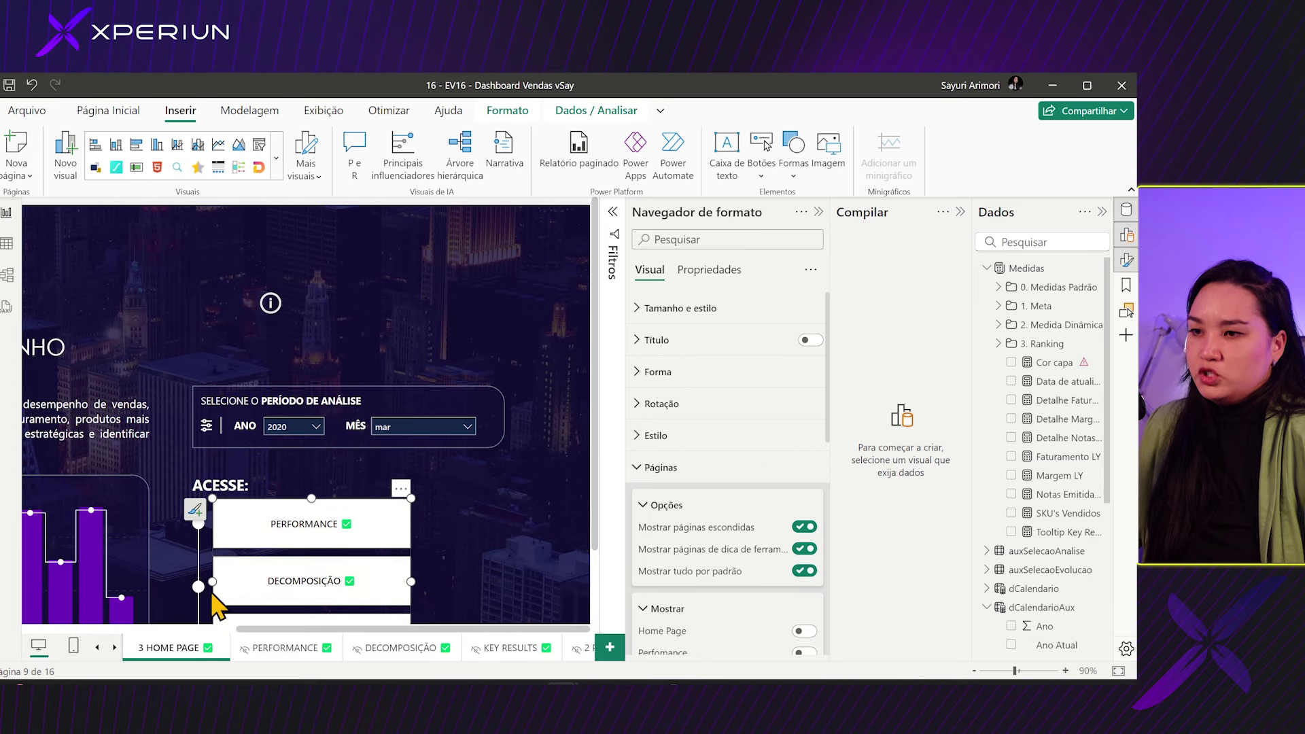
pyautogui.scroll(-3, 355, 575)
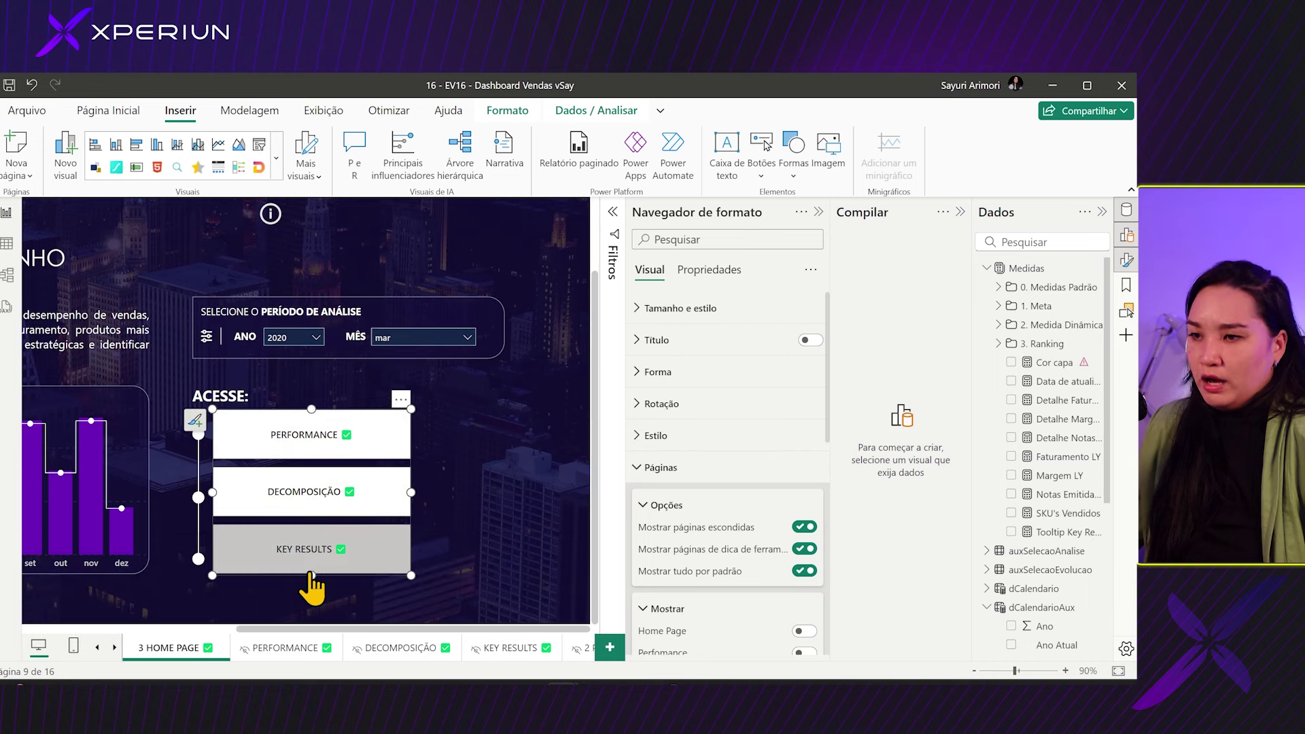
pyautogui.moveTo(311, 575); pyautogui.dragTo(313, 583)
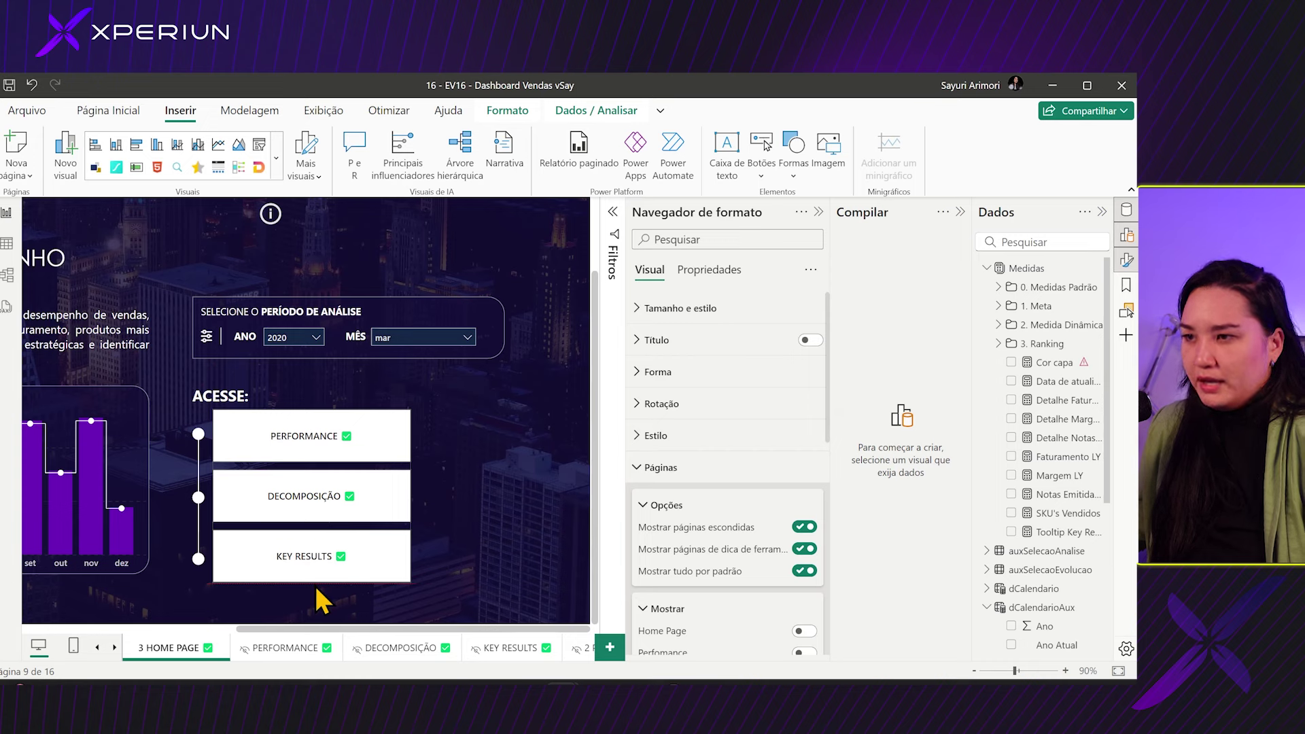
pyautogui.click(373, 463)
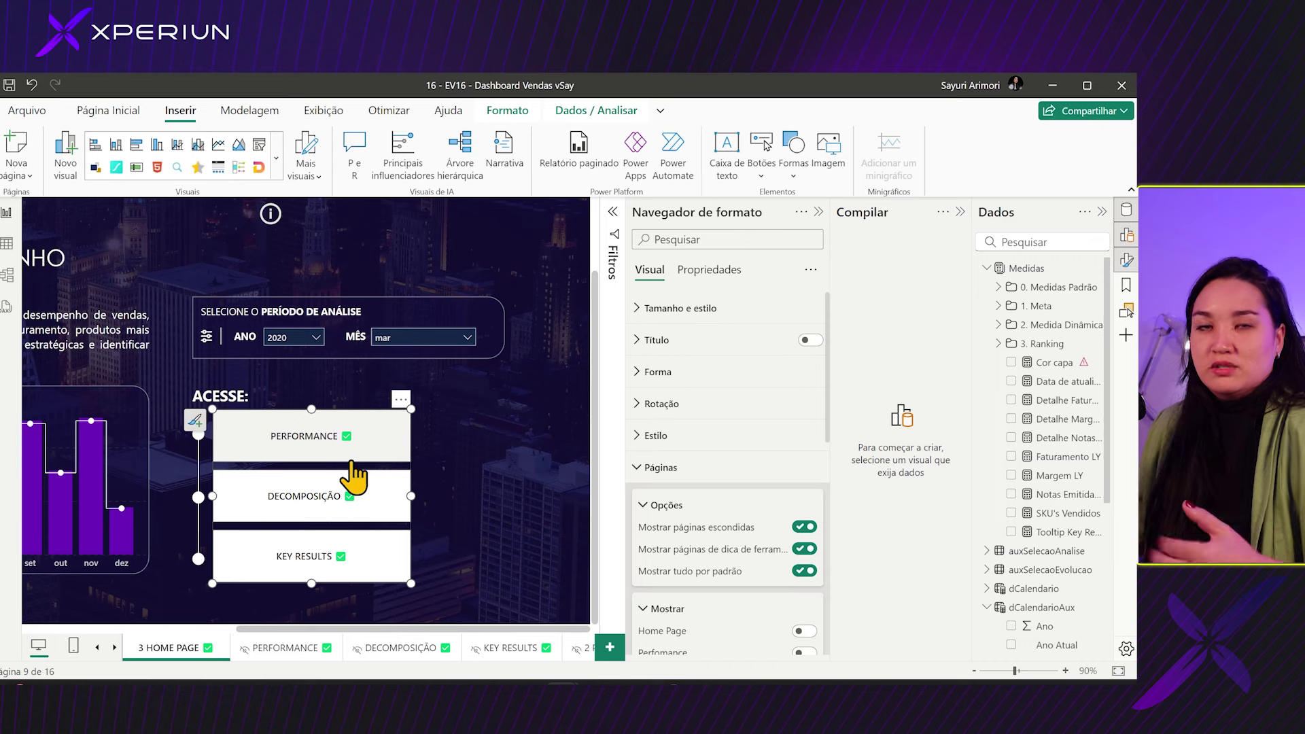
# - In the navigator's Estilo settings, turn off the button text and fill, and enable the border for the Focalizar state
pyautogui.scroll(-3, 766, 452)
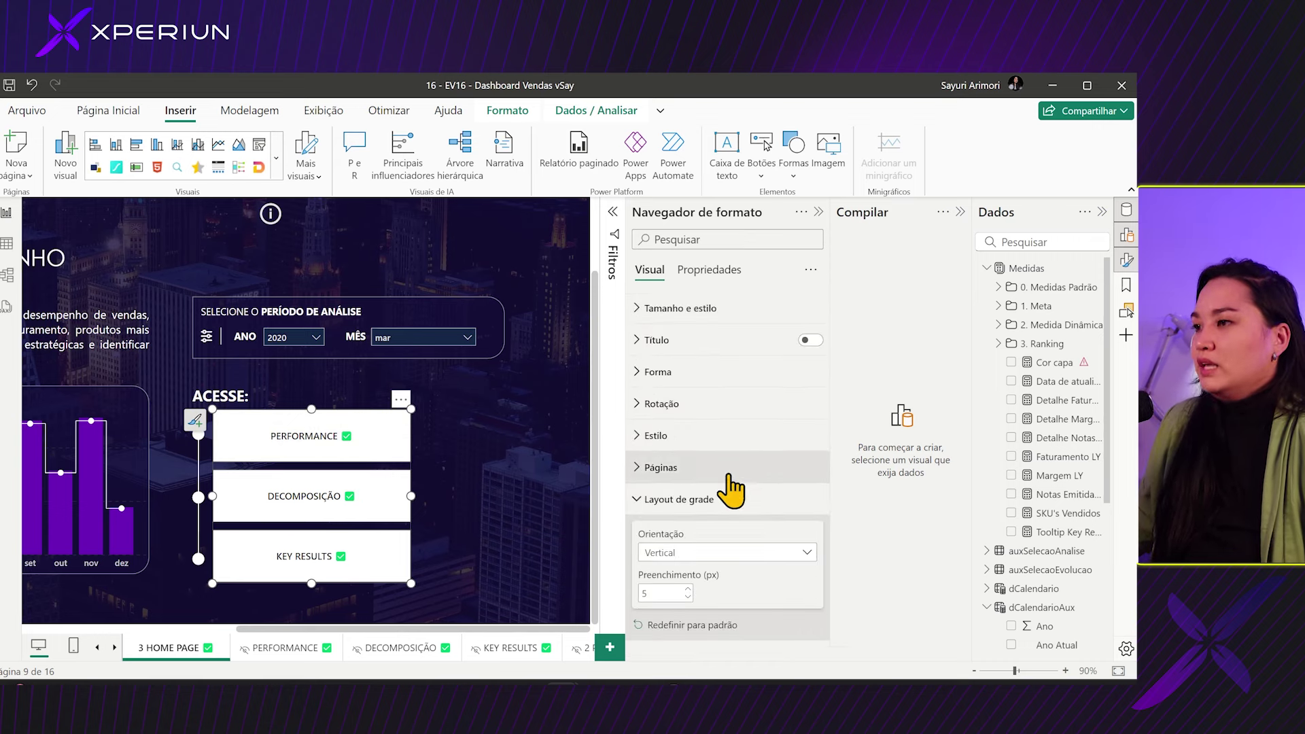
pyautogui.click(720, 500)
pyautogui.click(732, 441)
pyautogui.scroll(-4, 737, 445)
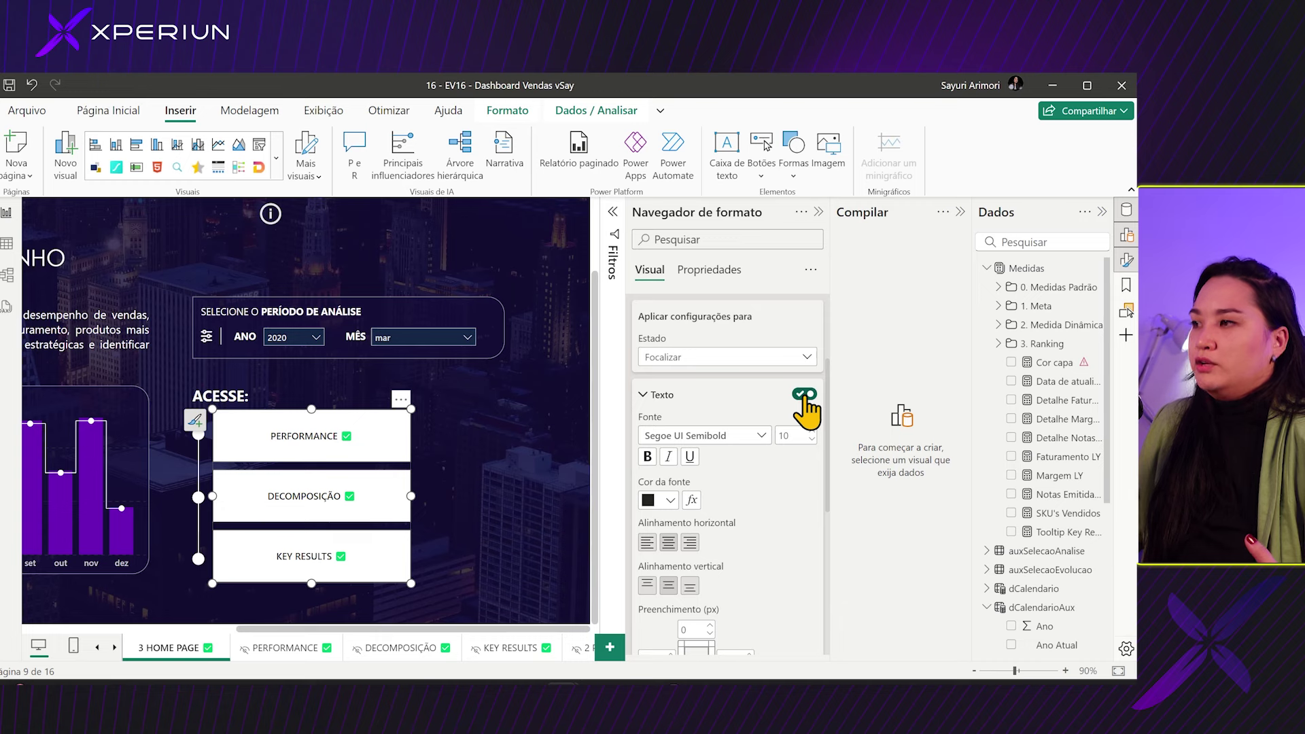
pyautogui.scroll(-5, 766, 431)
pyautogui.click(804, 394)
pyautogui.click(804, 432)
pyautogui.click(803, 431)
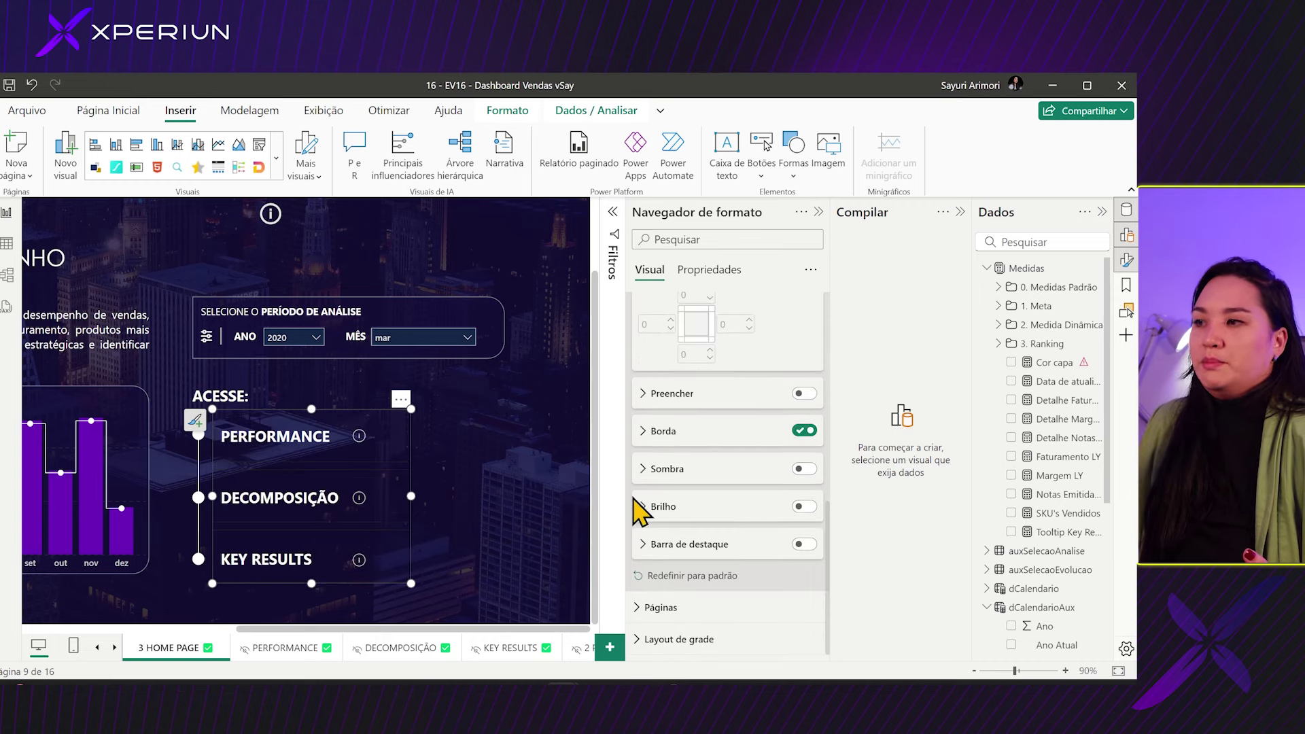
# - Set the border colour of the navigator's Focalizar state to Branco
pyautogui.click(685, 432)
pyautogui.click(668, 472)
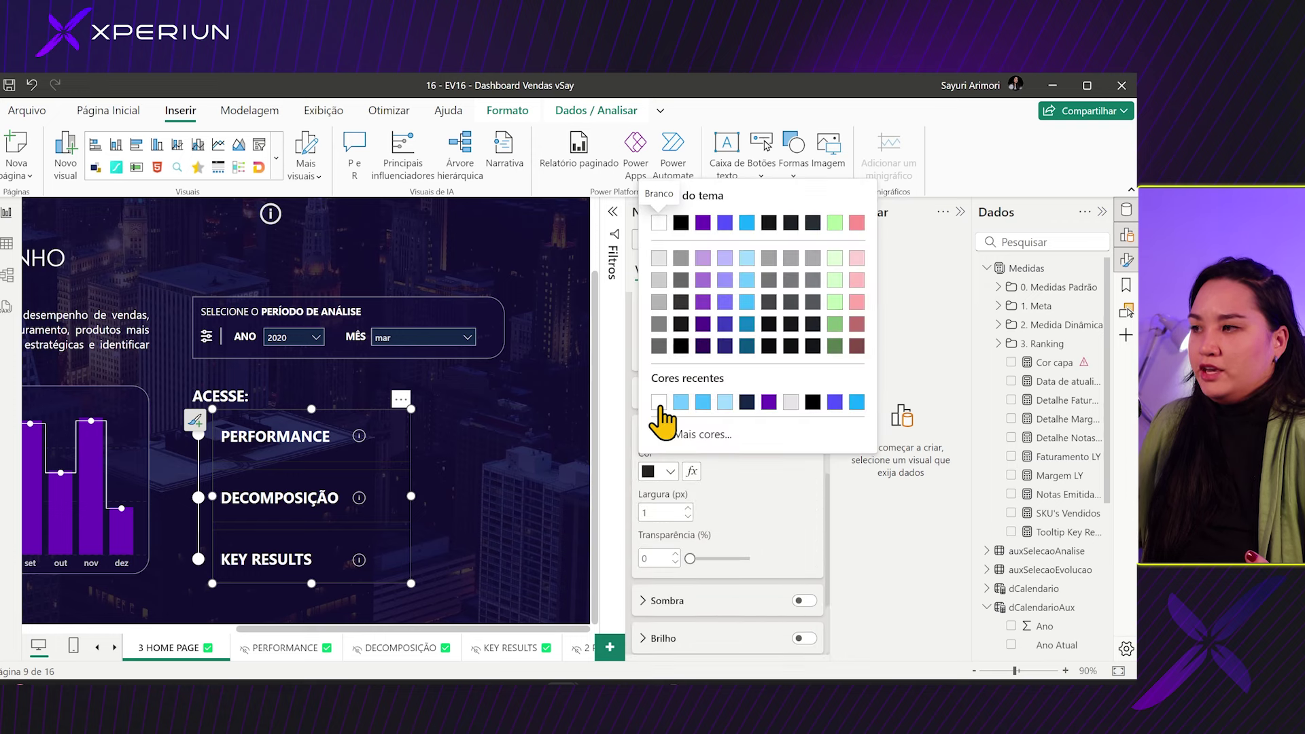
pyautogui.click(661, 403)
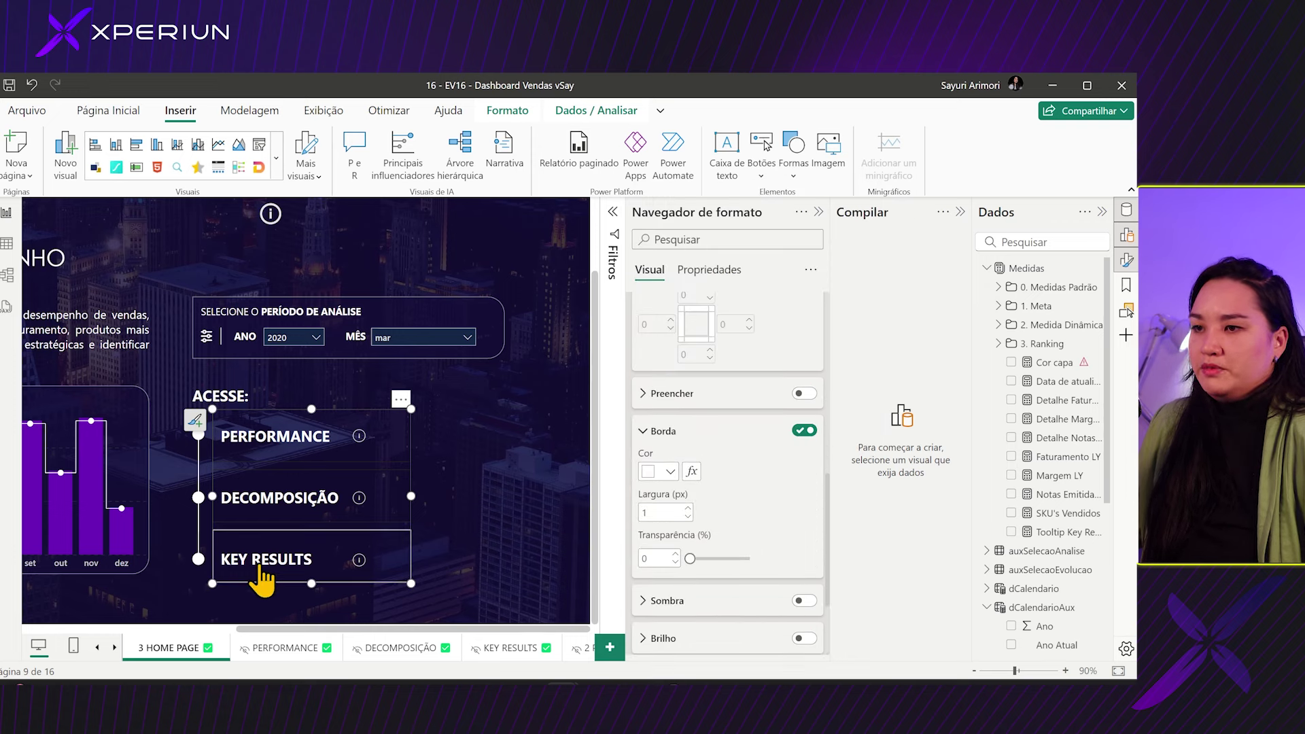
# - Turn off the border of the navigator's Focalizar state and turn on its Barra de destaque instead
pyautogui.click(800, 432)
pyautogui.scroll(-2, 800, 435)
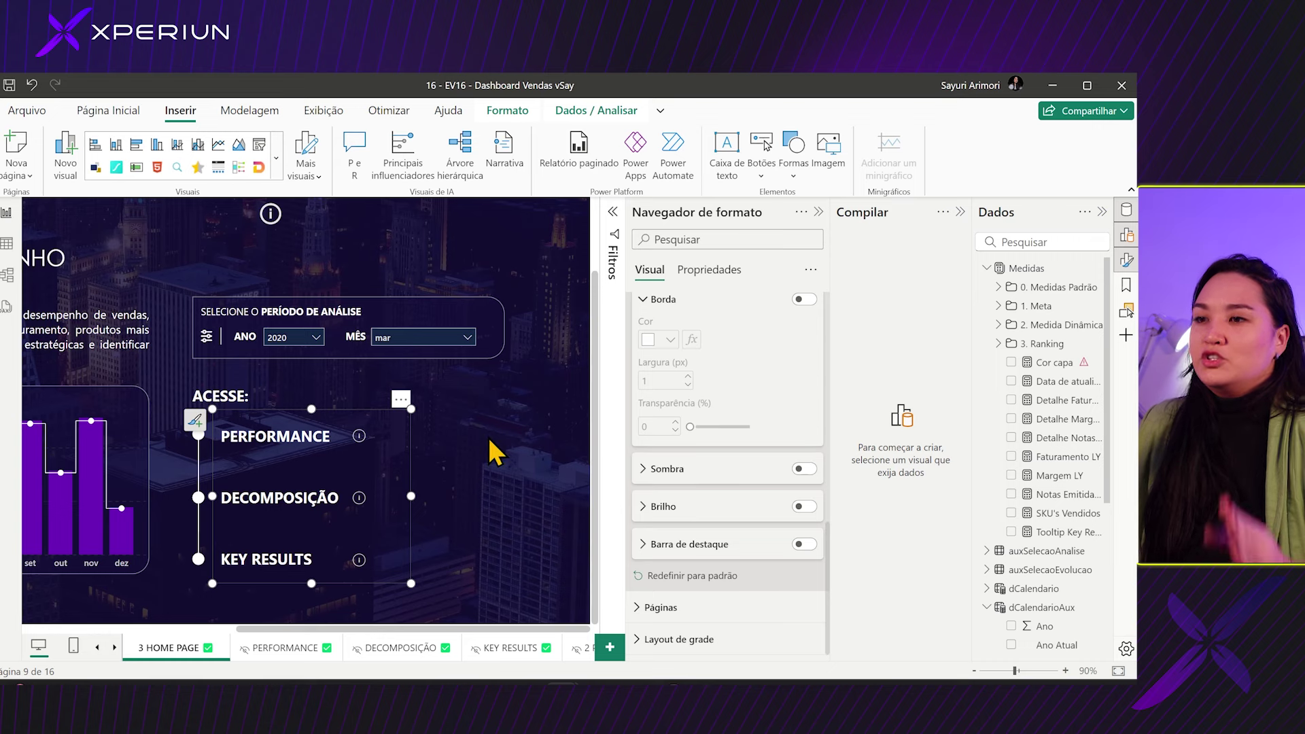
pyautogui.click(806, 545)
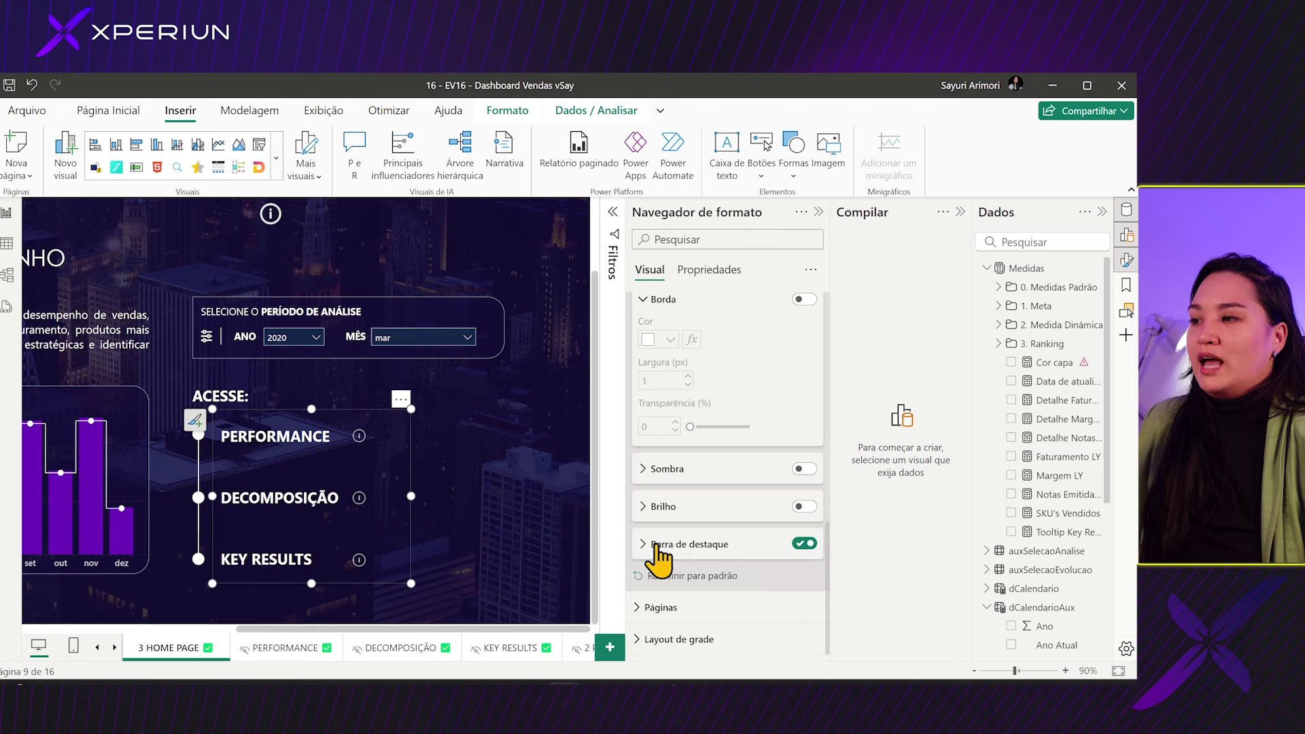
# - Colour the Focalizar state's Barra de destaque light purple and set its Largura to 5 px
pyautogui.scroll(-1, 663, 559)
pyautogui.click(666, 468)
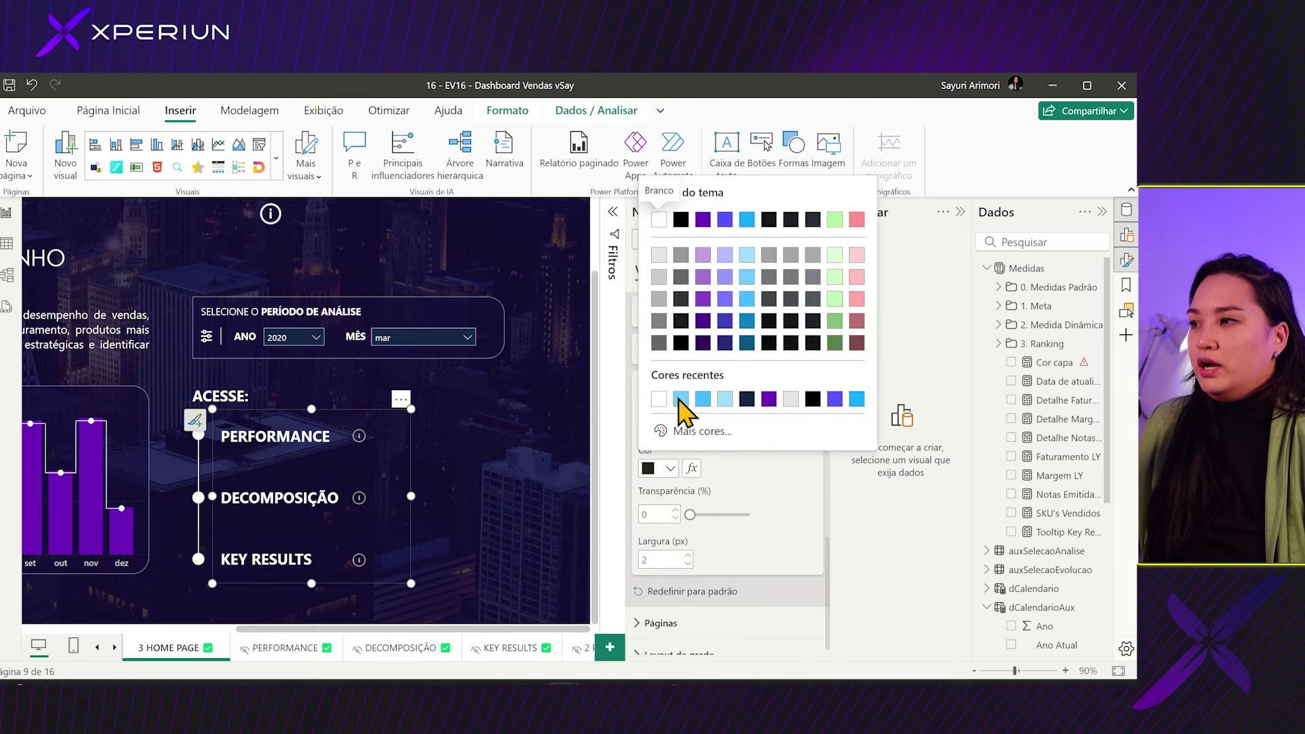
pyautogui.click(704, 257)
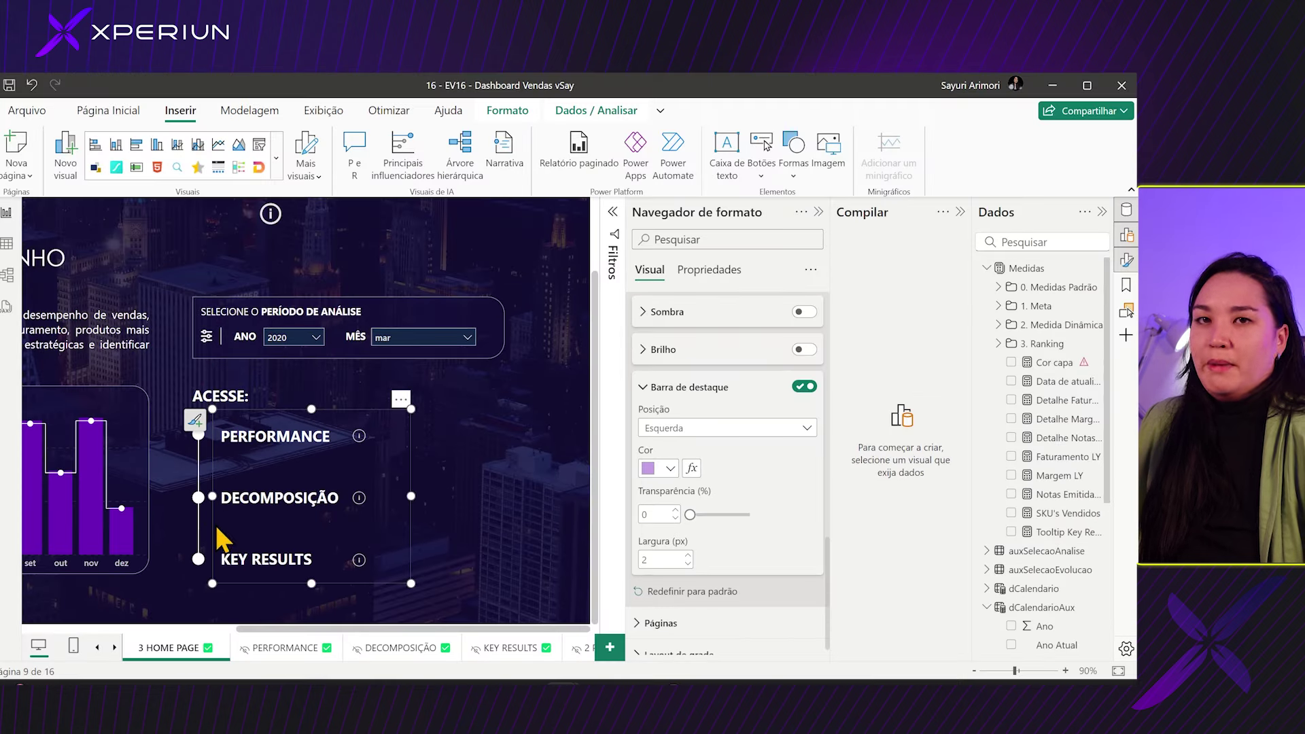
pyautogui.click(687, 556)
pyautogui.click(687, 556)
pyautogui.click(687, 556)
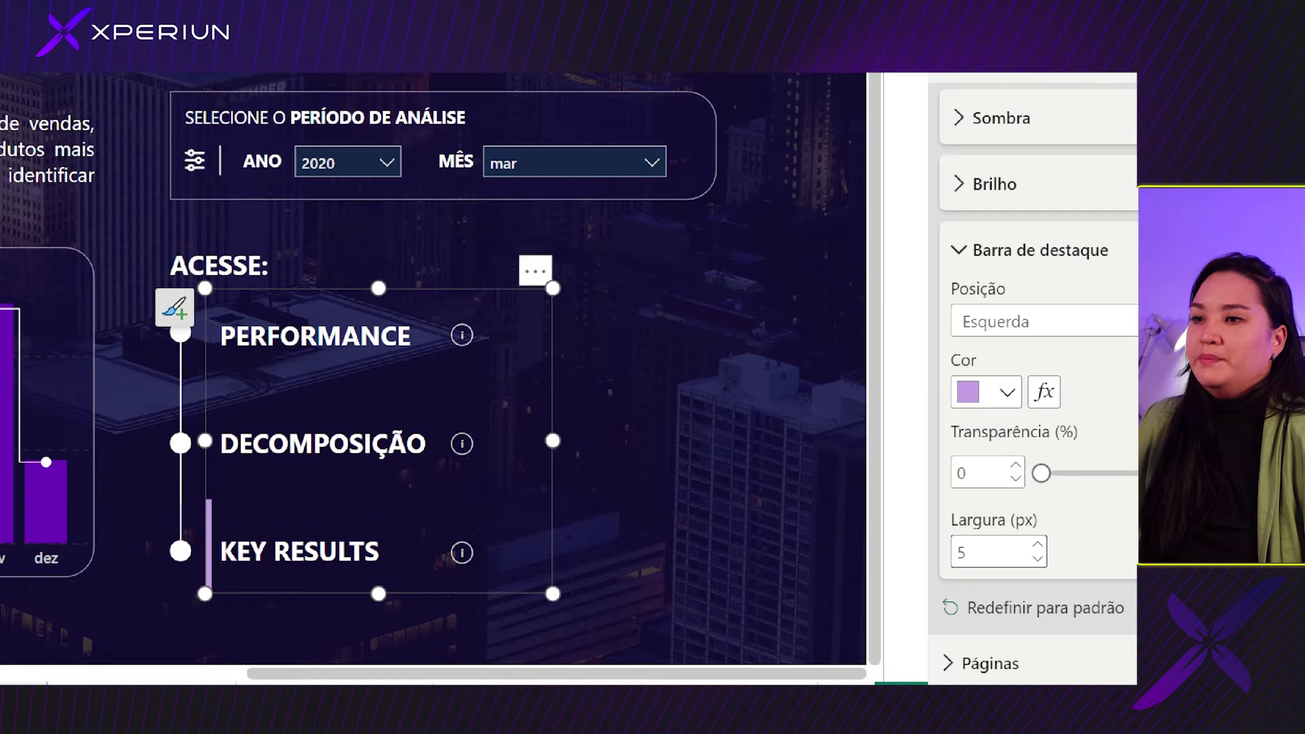
# - Narrow the page navigator so it covers only the three menu labels and leaves the info icons beside them free
pyautogui.moveTo(209, 595); pyautogui.dragTo(316, 601)
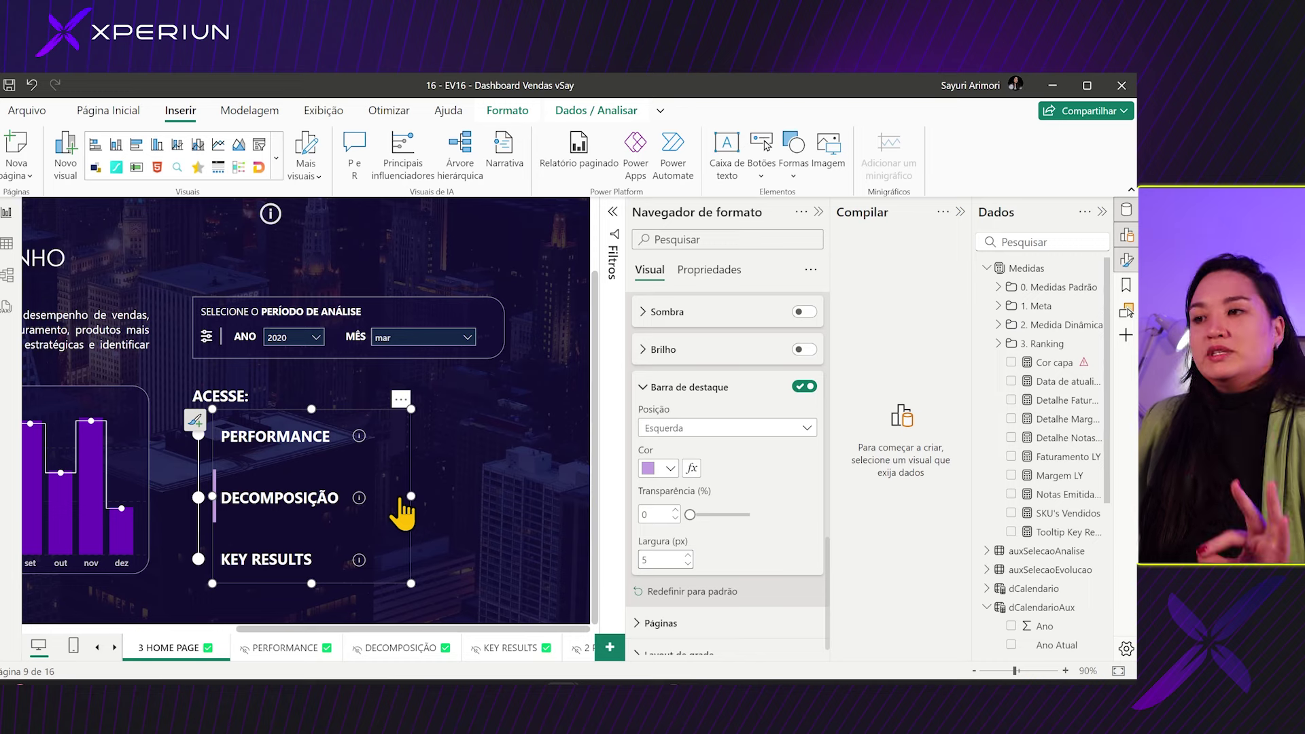
pyautogui.moveTo(411, 493); pyautogui.dragTo(331, 499)
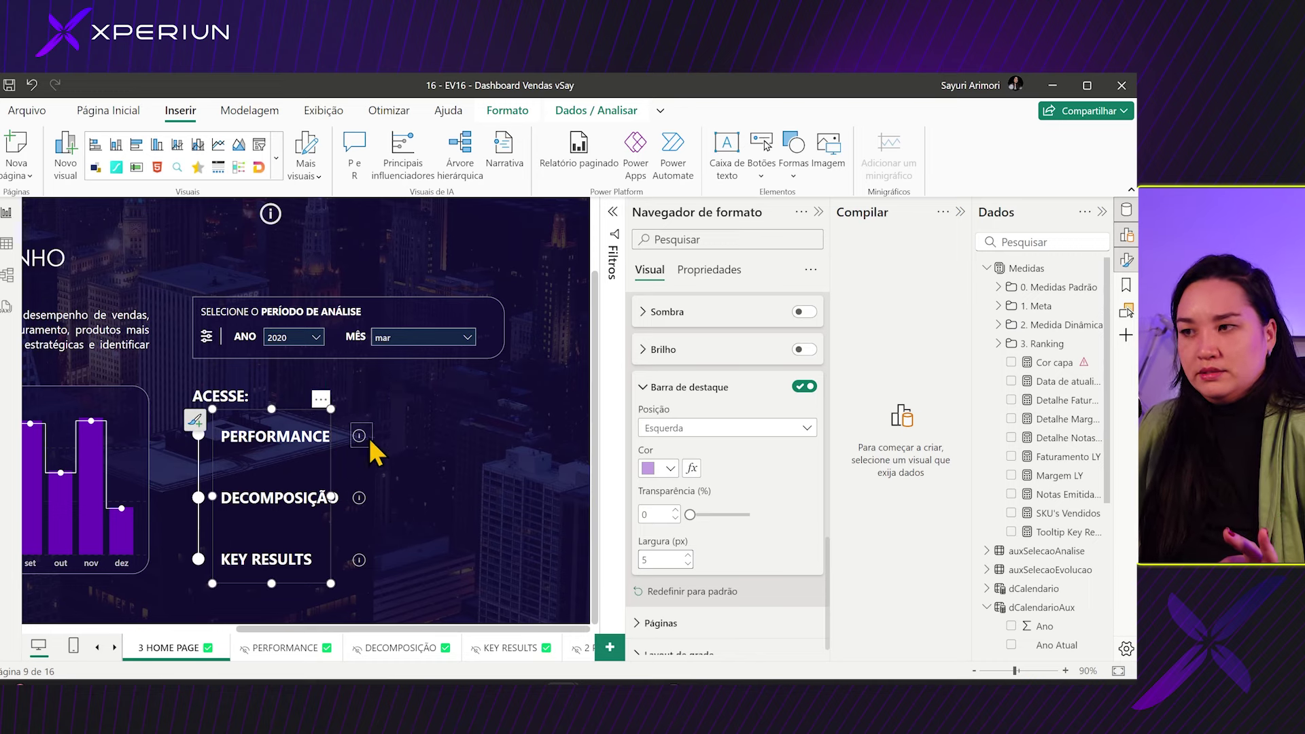
pyautogui.moveTo(358, 435)
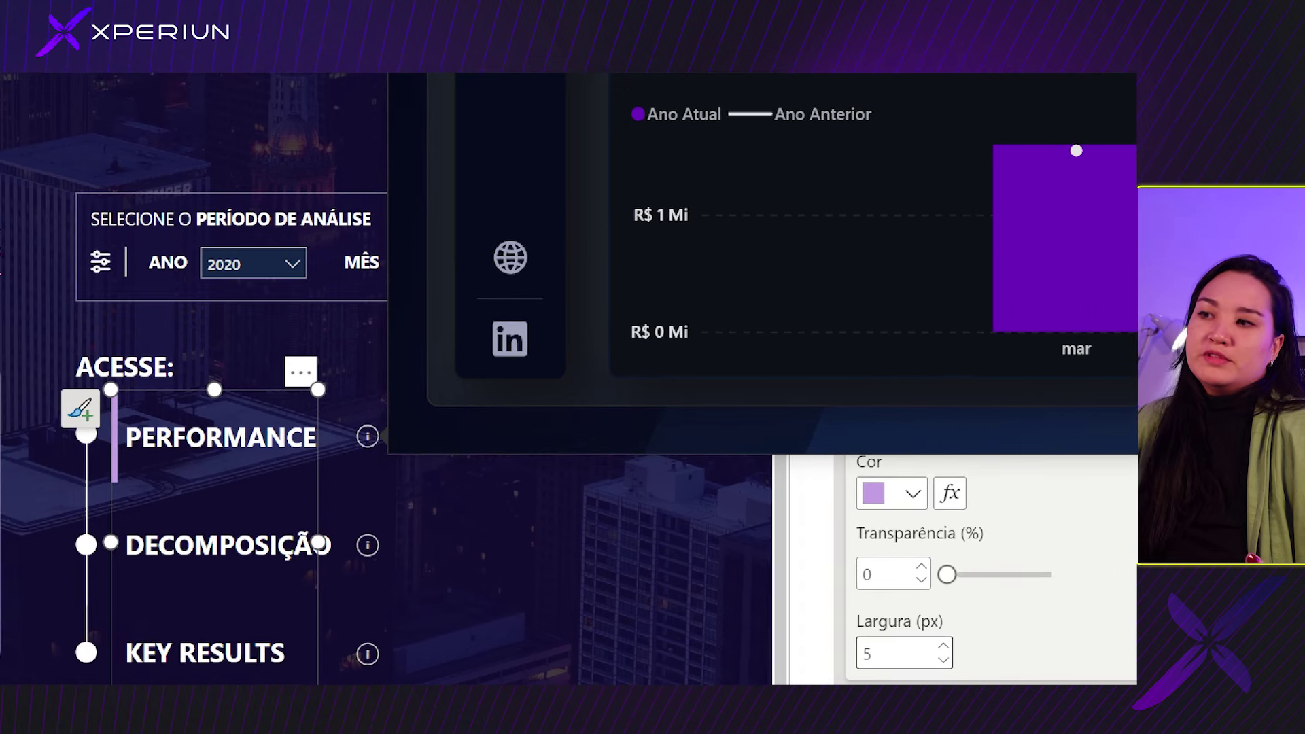
pyautogui.moveTo(368, 320); pyautogui.dragTo(350, 407)
pyautogui.moveTo(316, 367)
pyautogui.mouseDown()
pyautogui.moveTo(350, 411)
pyautogui.moveTo(384, 377)
pyautogui.mouseUp()
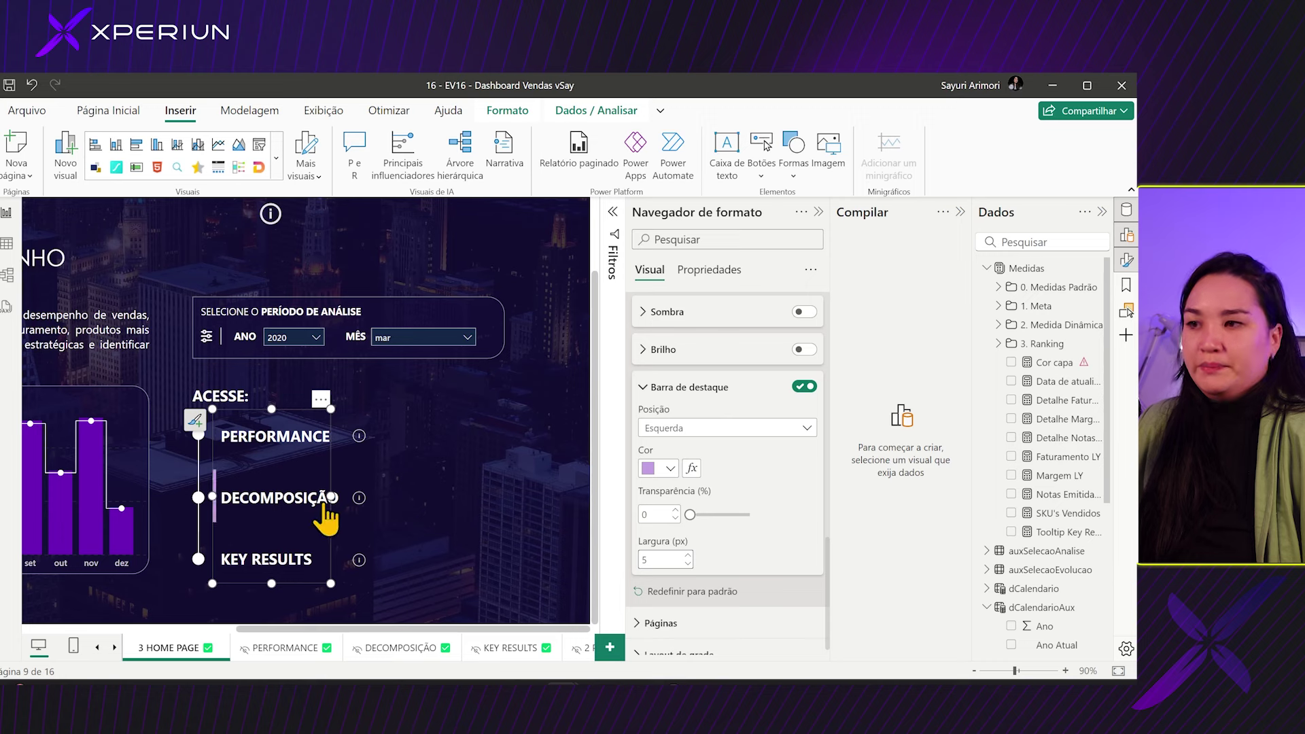
pyautogui.moveTo(332, 497); pyautogui.dragTo(338, 497)
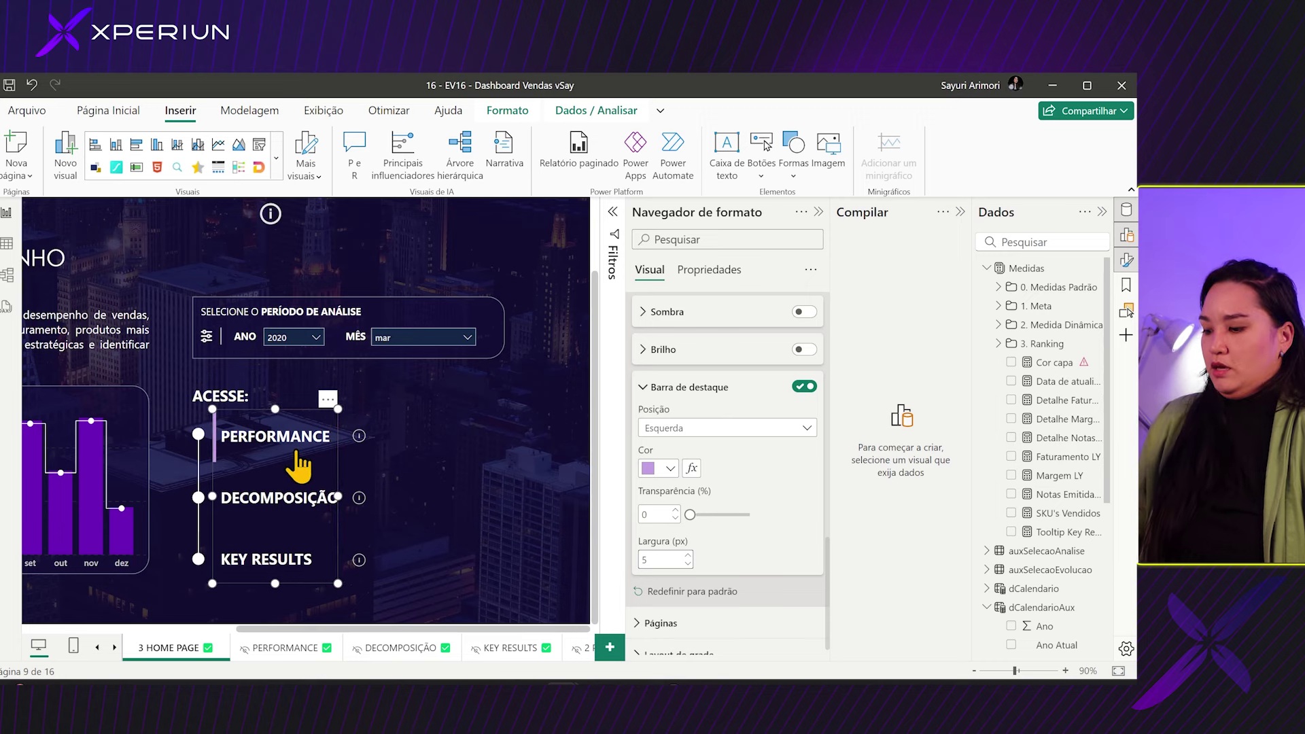
# - Deselect the navigator and free up the canvas to view the whole cover page
pyautogui.press('Escape')
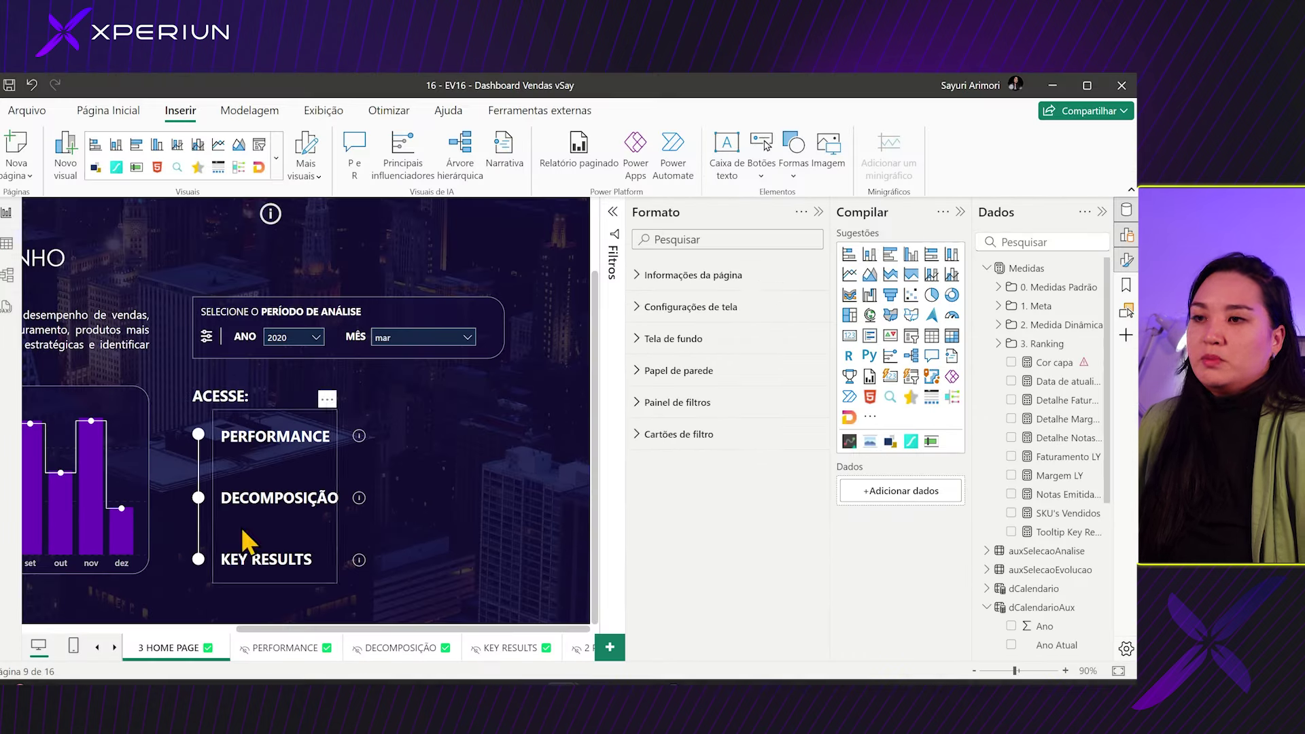
pyautogui.click(818, 212)
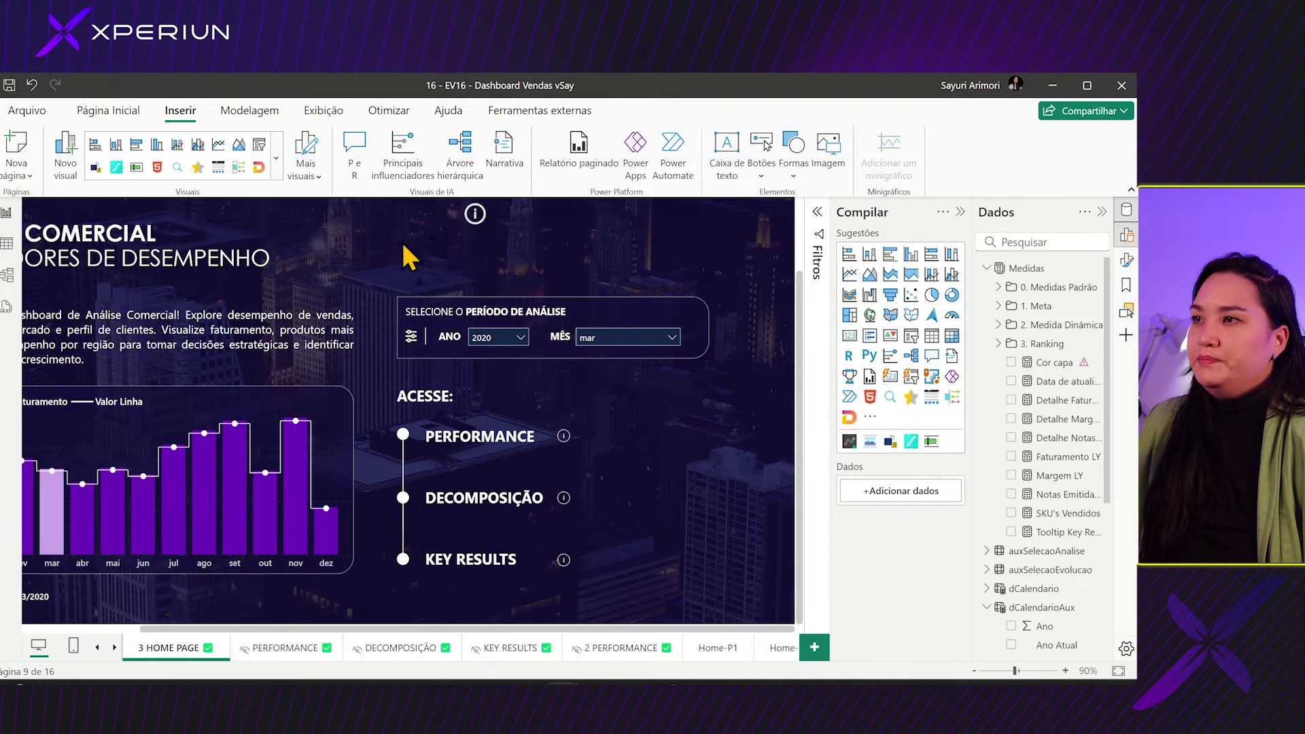
pyautogui.click(475, 213)
pyautogui.click(481, 233)
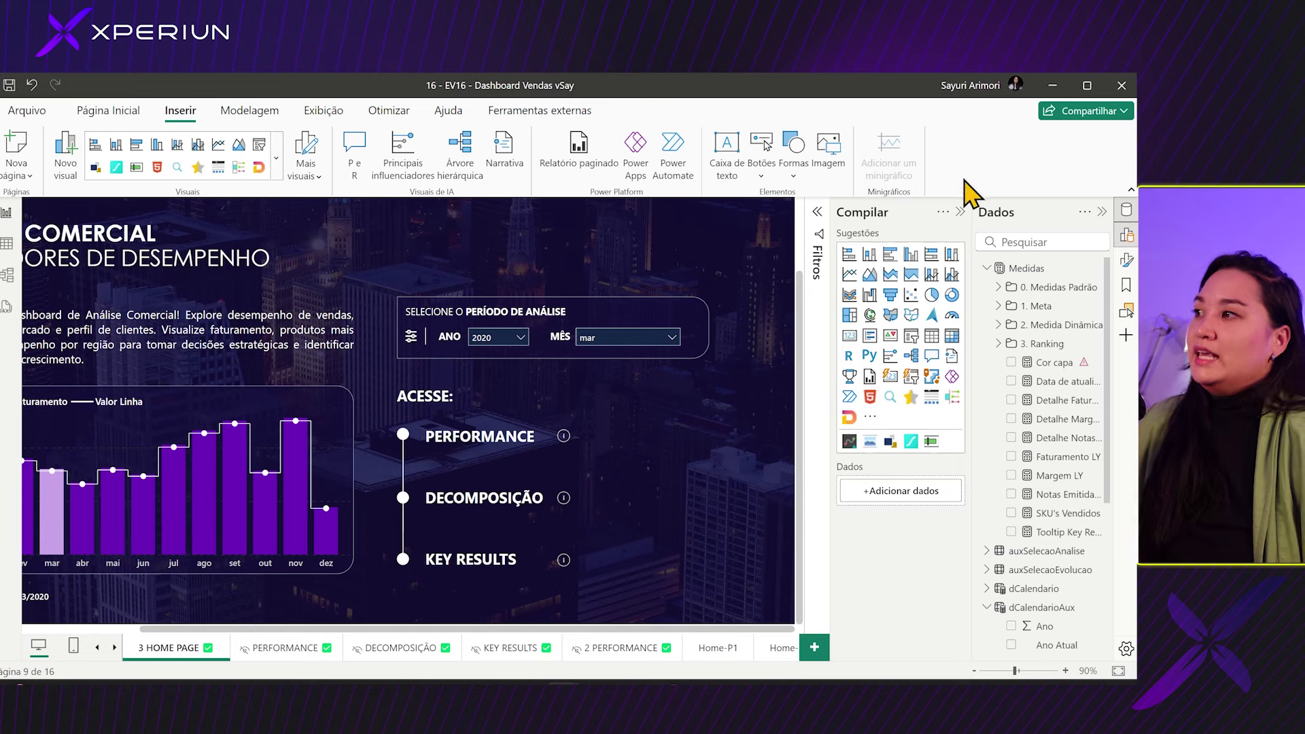
pyautogui.click(960, 211)
pyautogui.click(1102, 211)
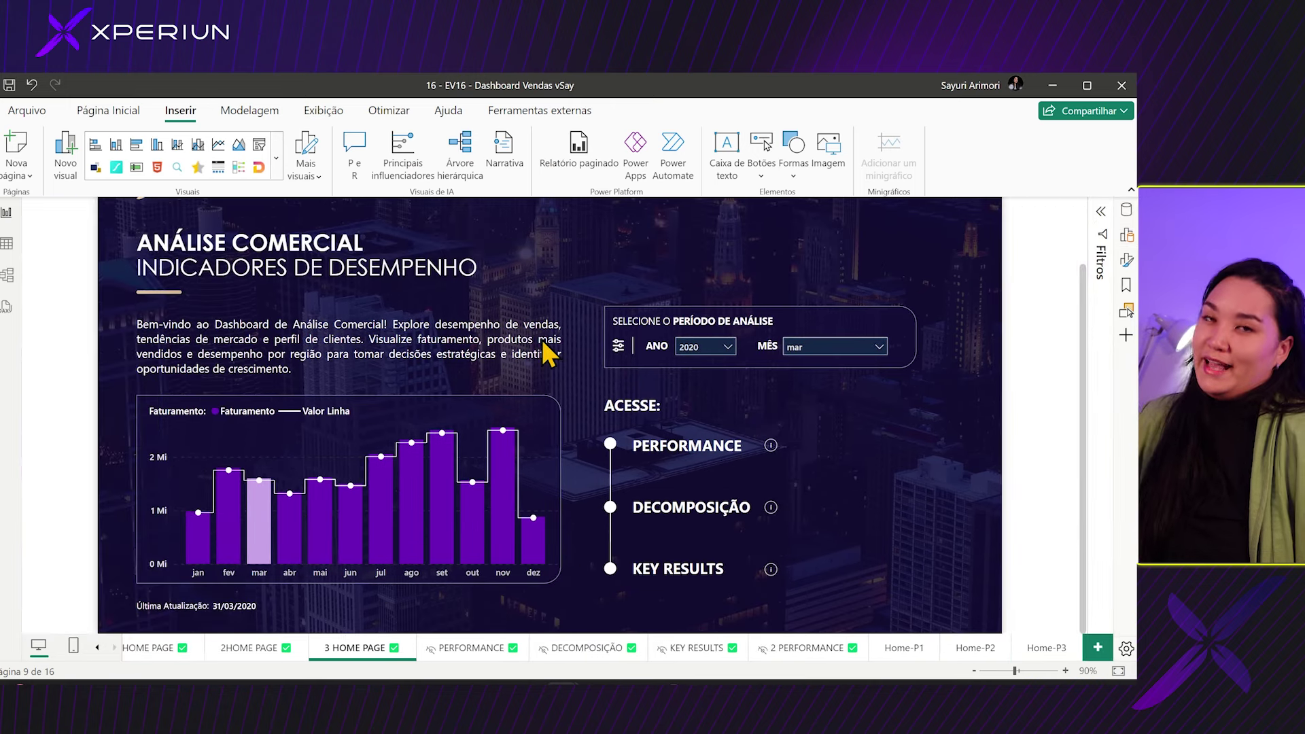
# - Rename the revenue chart's line series from Valor Linha to "Ano Anterior"
pyautogui.click(330, 445)
pyautogui.click(1127, 260)
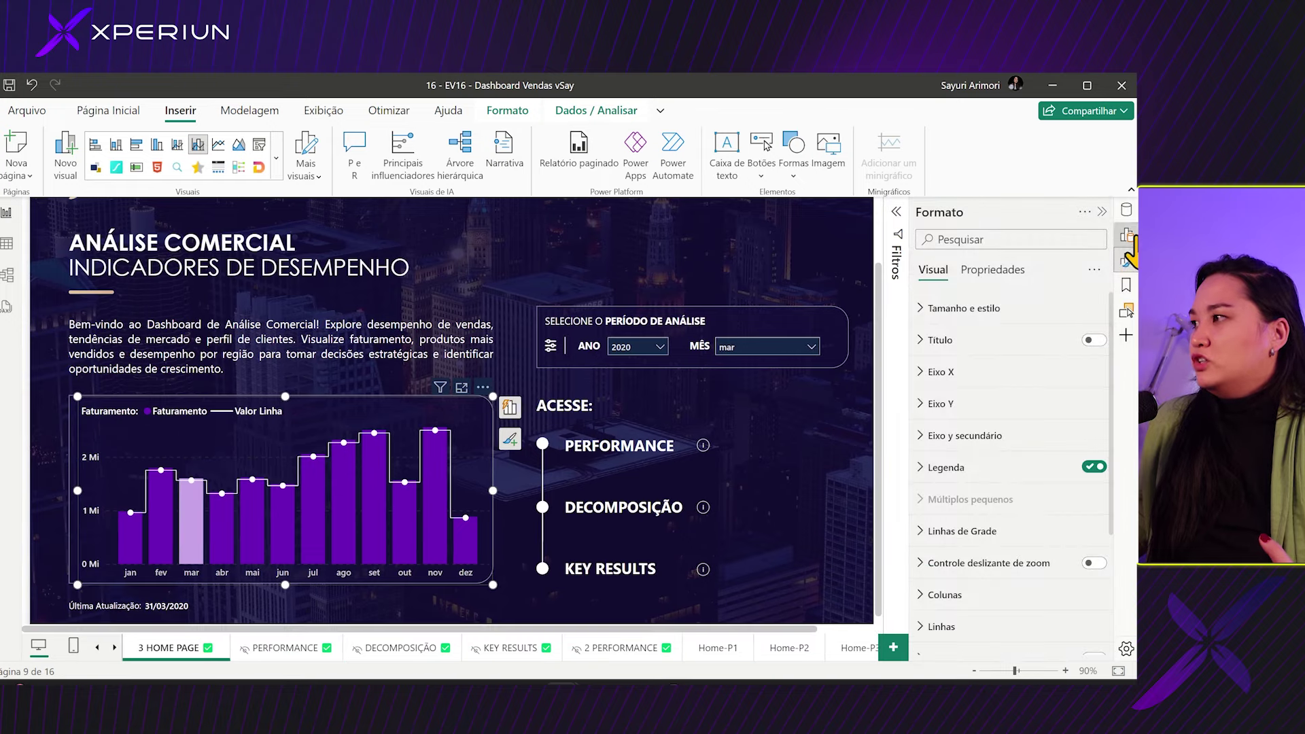
pyautogui.click(1126, 235)
pyautogui.click(1126, 210)
pyautogui.scroll(-2, 875, 598)
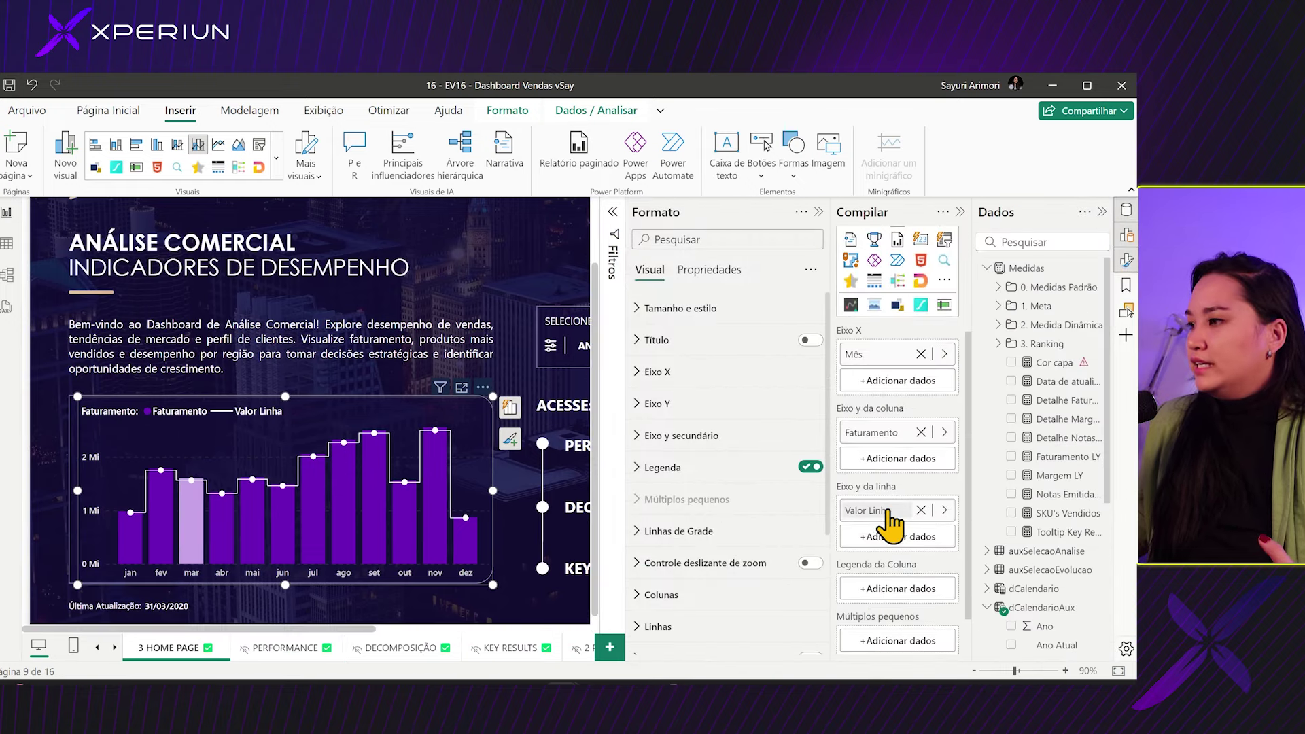
pyautogui.doubleClick(888, 509)
pyautogui.write('A')
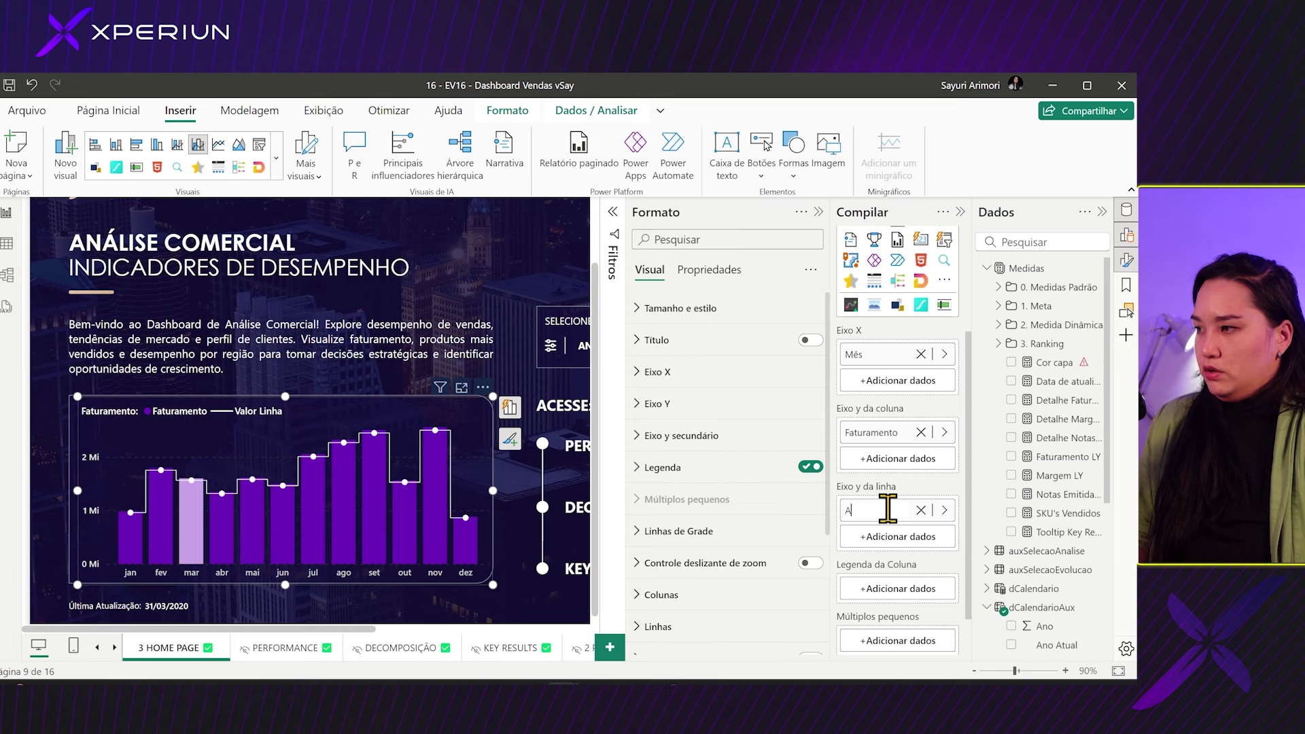
pyautogui.write('bo Anterior')
pyautogui.press('Return')
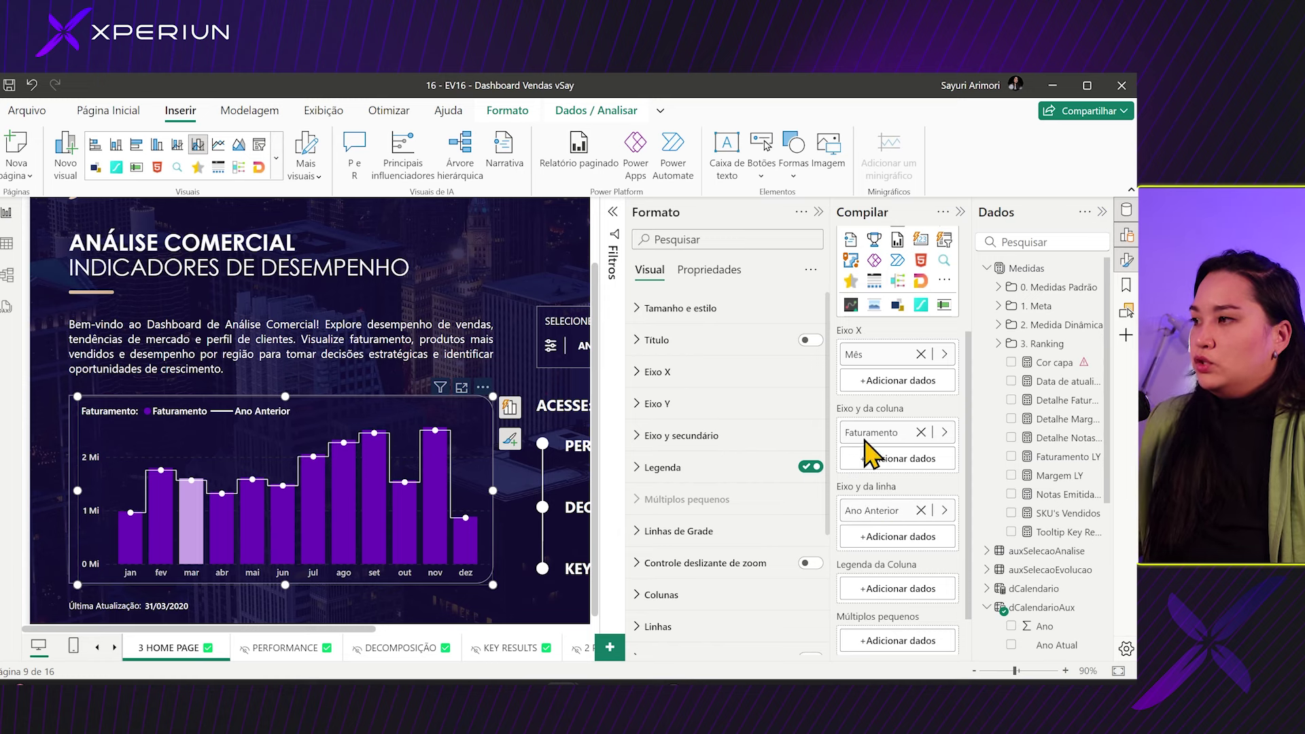
# - Rename the revenue chart's column series to "Ano atual"
pyautogui.doubleClick(862, 433)
pyautogui.write('A')
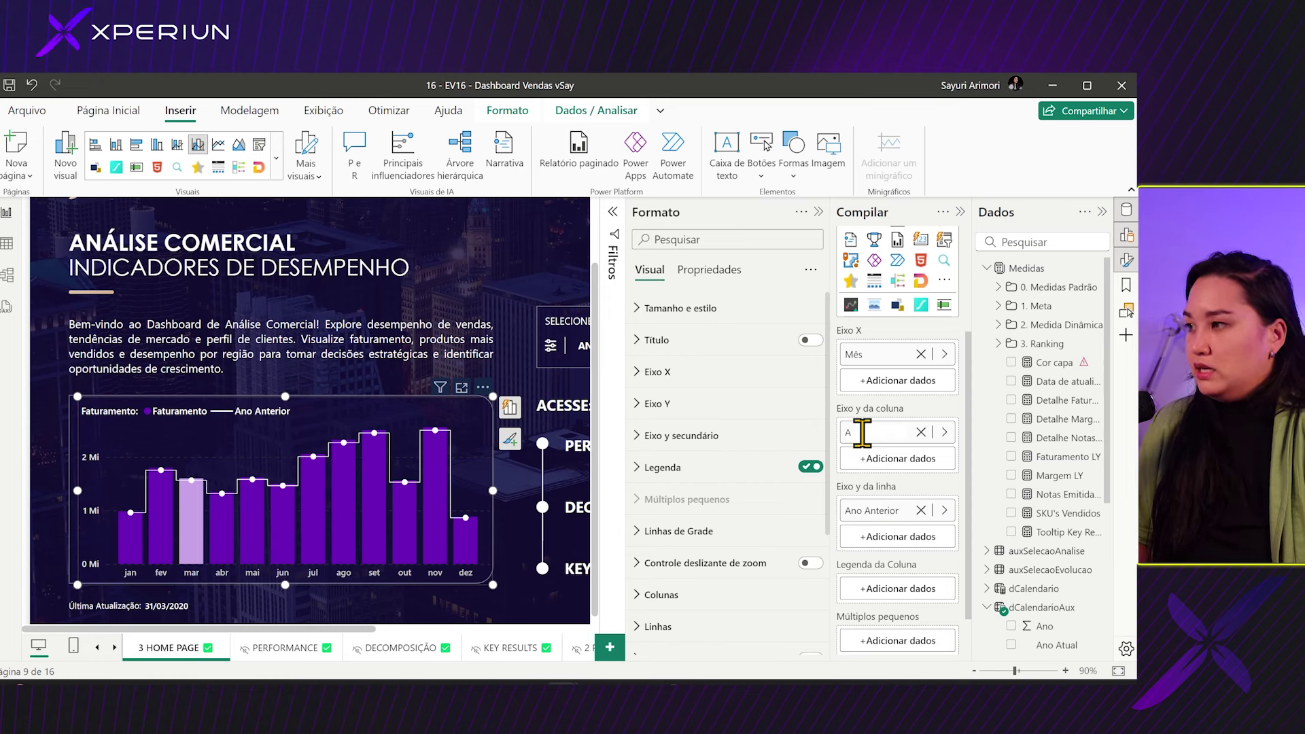
pyautogui.write('no atual')
pyautogui.press('Return')
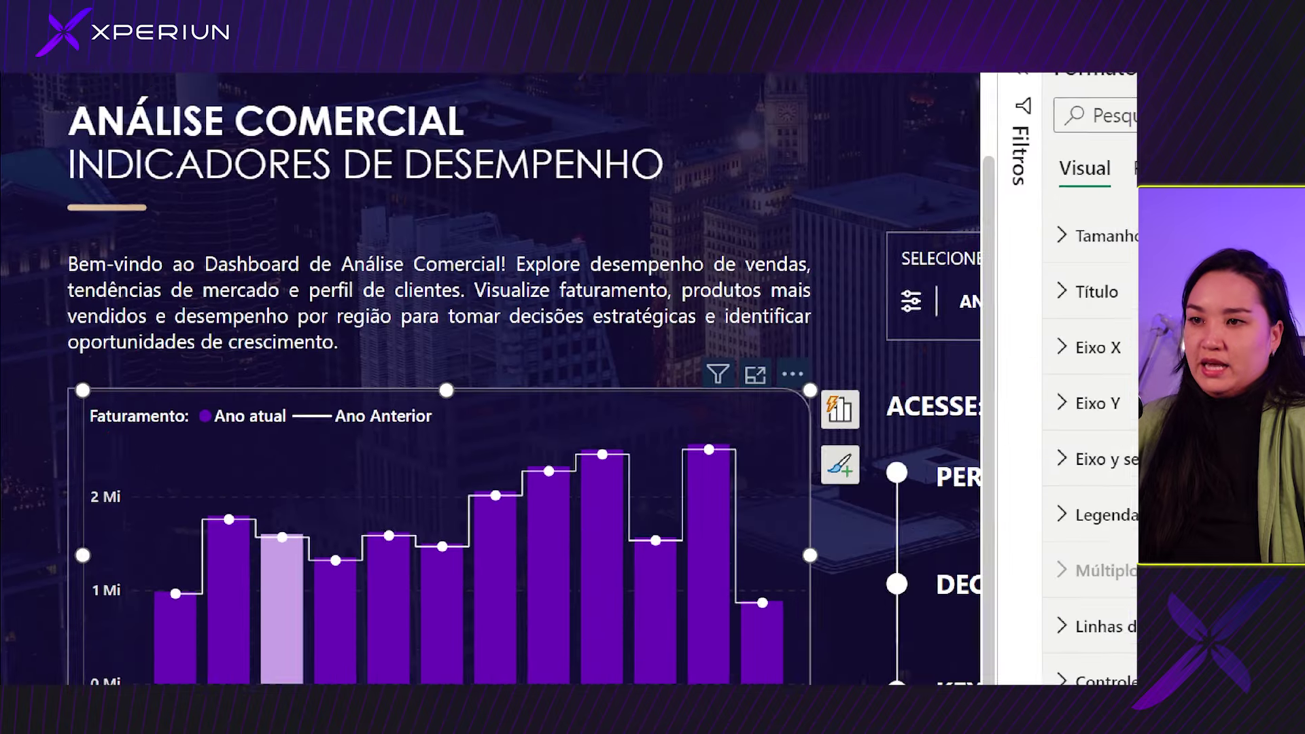
# - Examine the revenue chart's Legenda settings: position and style, text formatting, and title text
pyautogui.moveTo(76, 427); pyautogui.dragTo(443, 432)
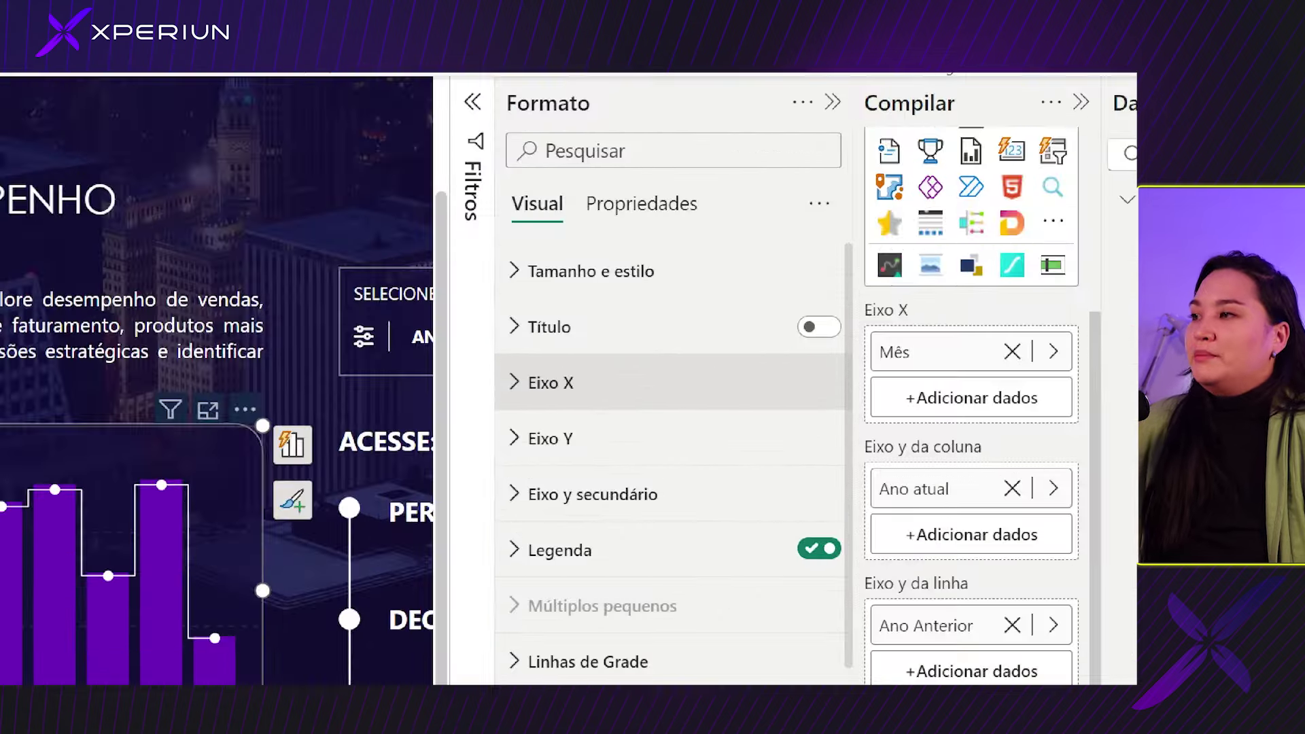
pyautogui.moveTo(796, 358); pyautogui.dragTo(852, 358)
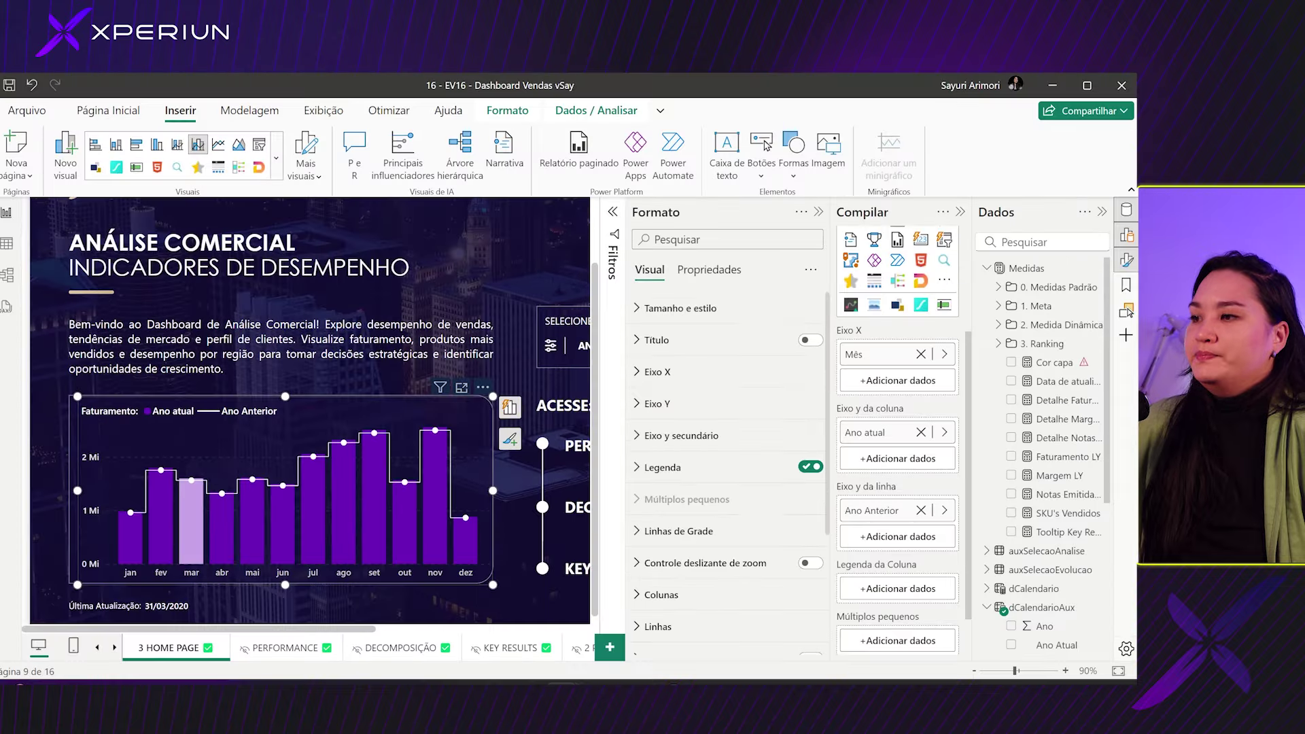
pyautogui.click(694, 473)
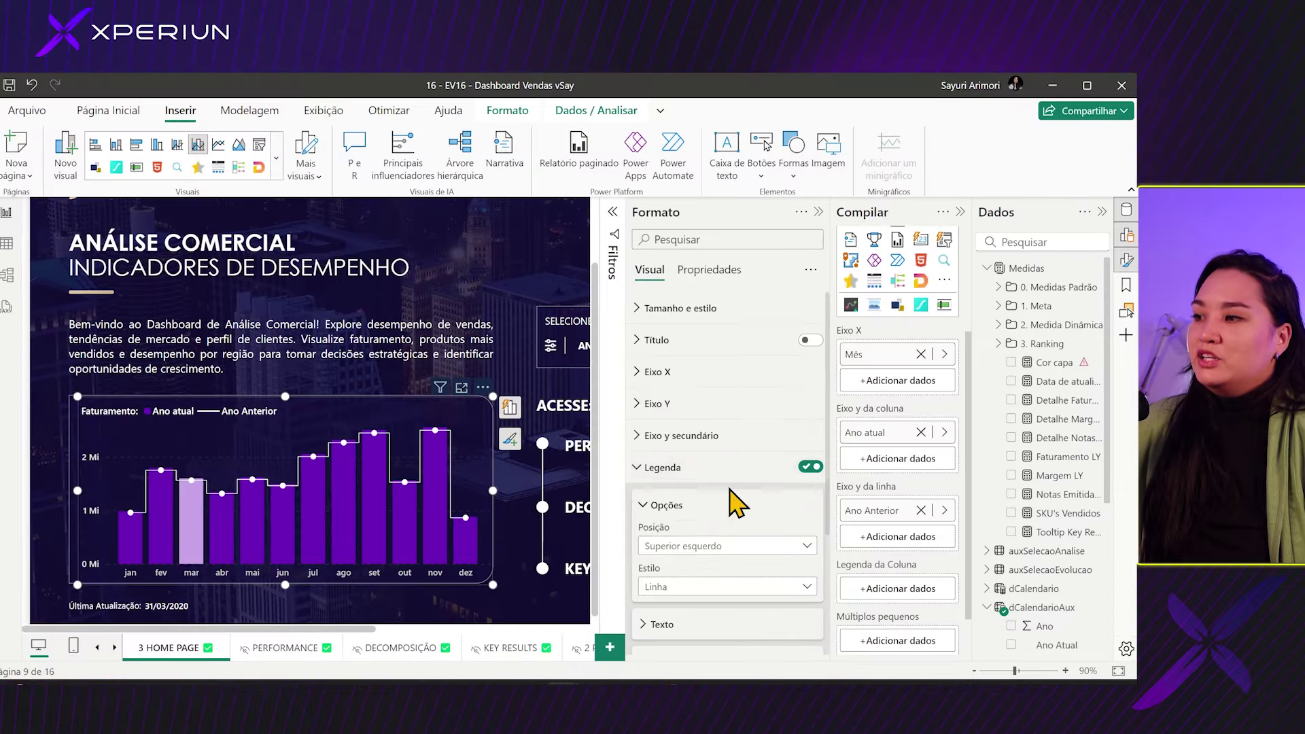
pyautogui.moveTo(539, 648); pyautogui.dragTo(669, 649)
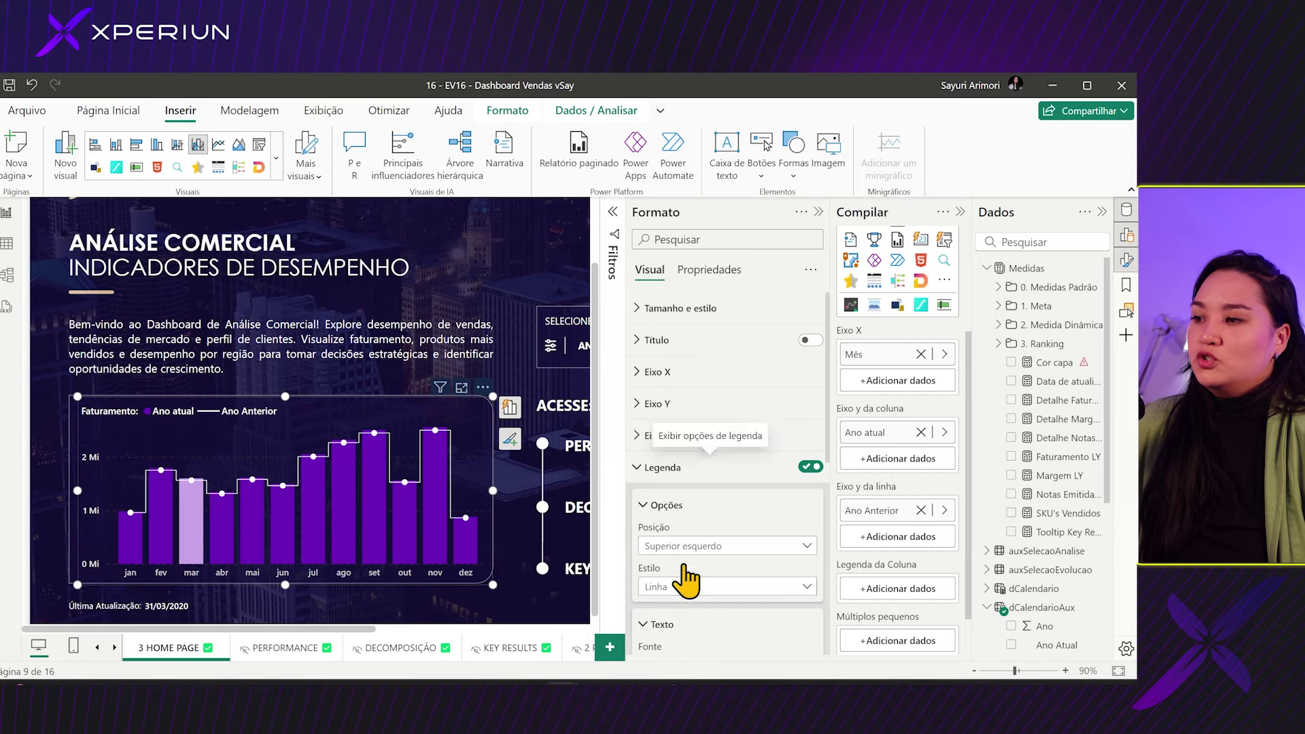
pyautogui.scroll(-5, 687, 581)
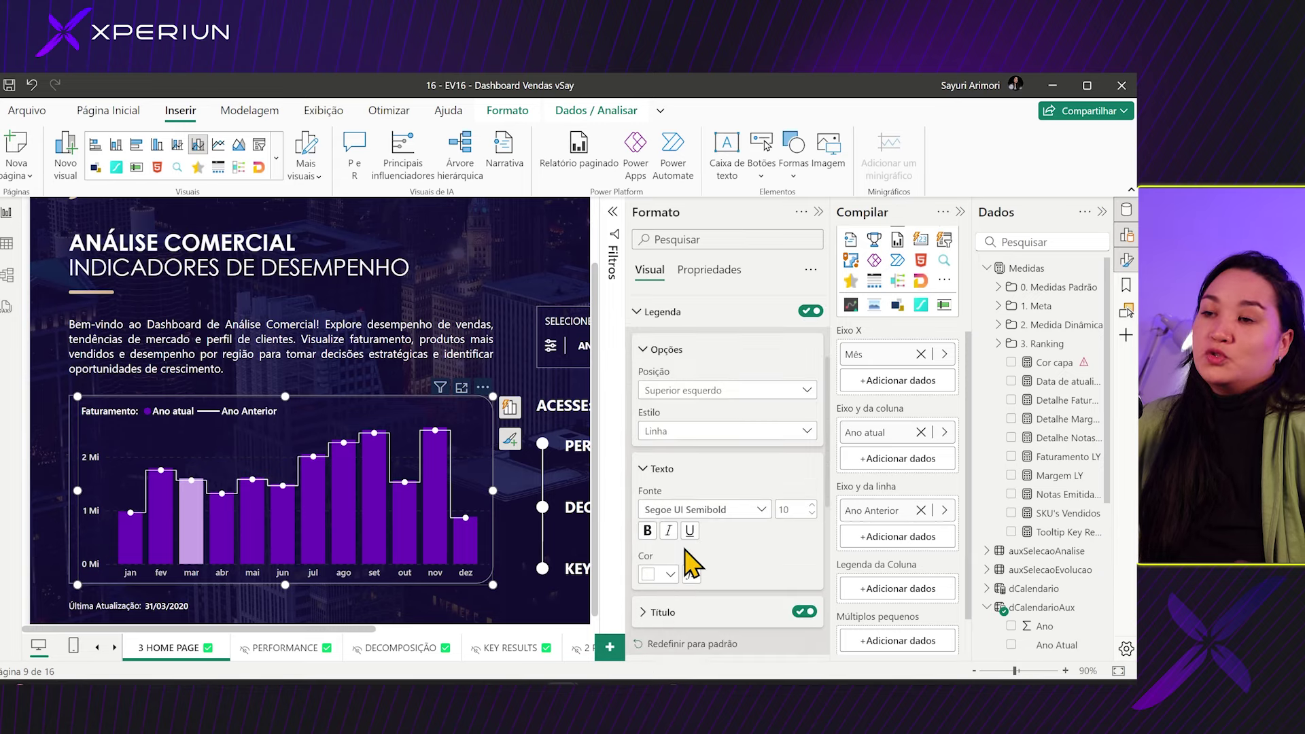
pyautogui.click(706, 535)
pyautogui.scroll(-2, 707, 558)
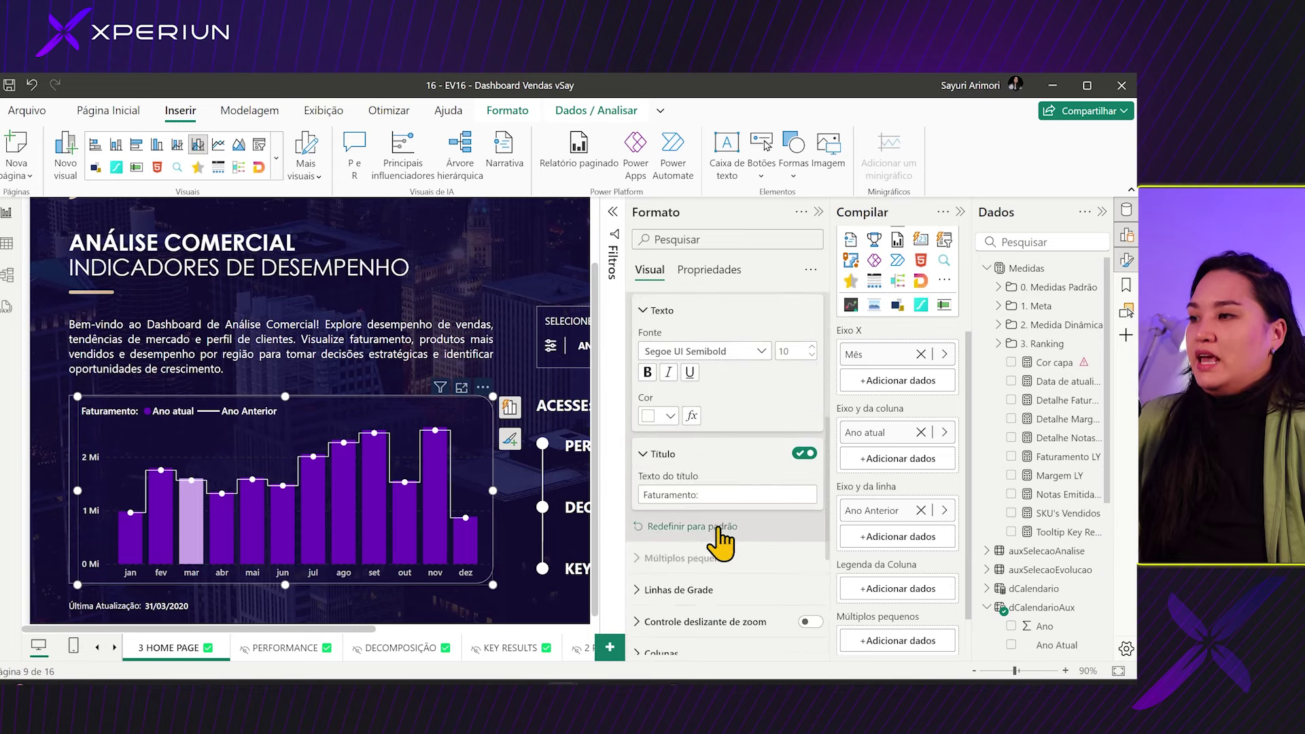
pyautogui.moveTo(630, 510); pyautogui.dragTo(698, 507)
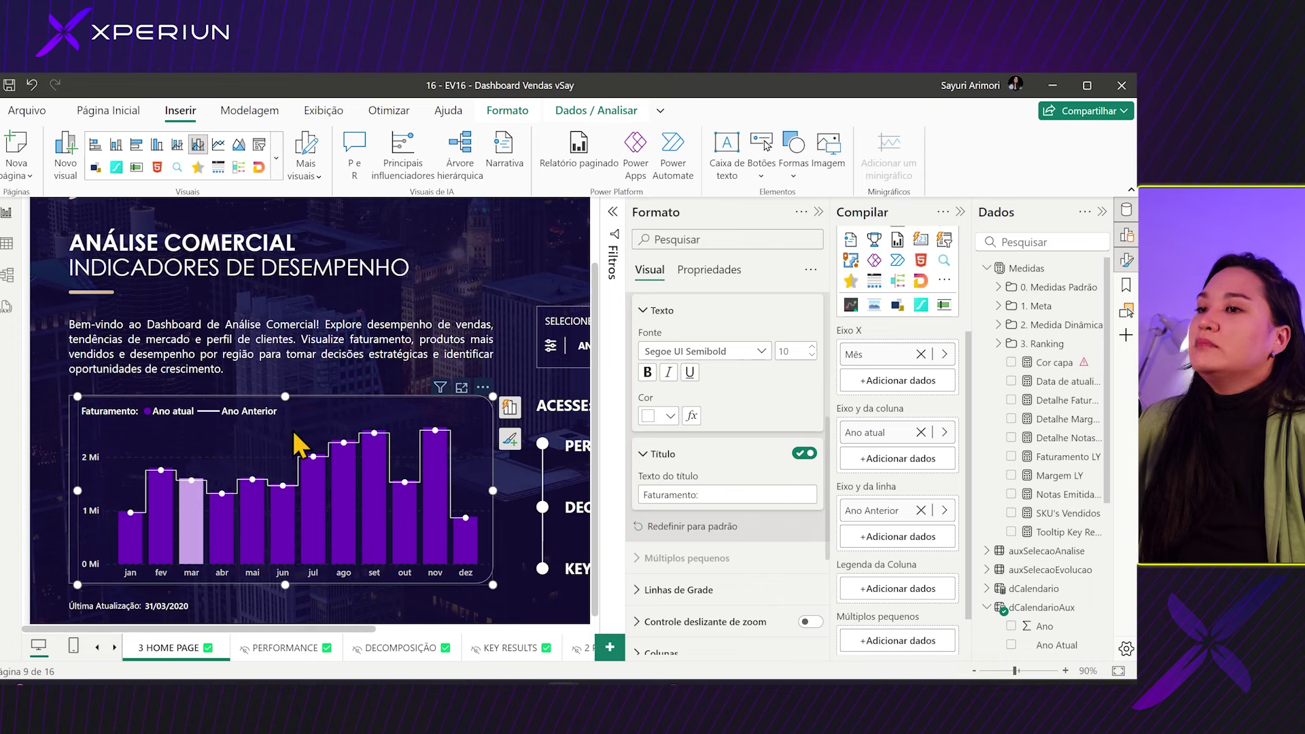
# - Check the MÊS slicer's choices and the tooltip of the highlighted mar column, and select the revenue chart
pyautogui.click(819, 212)
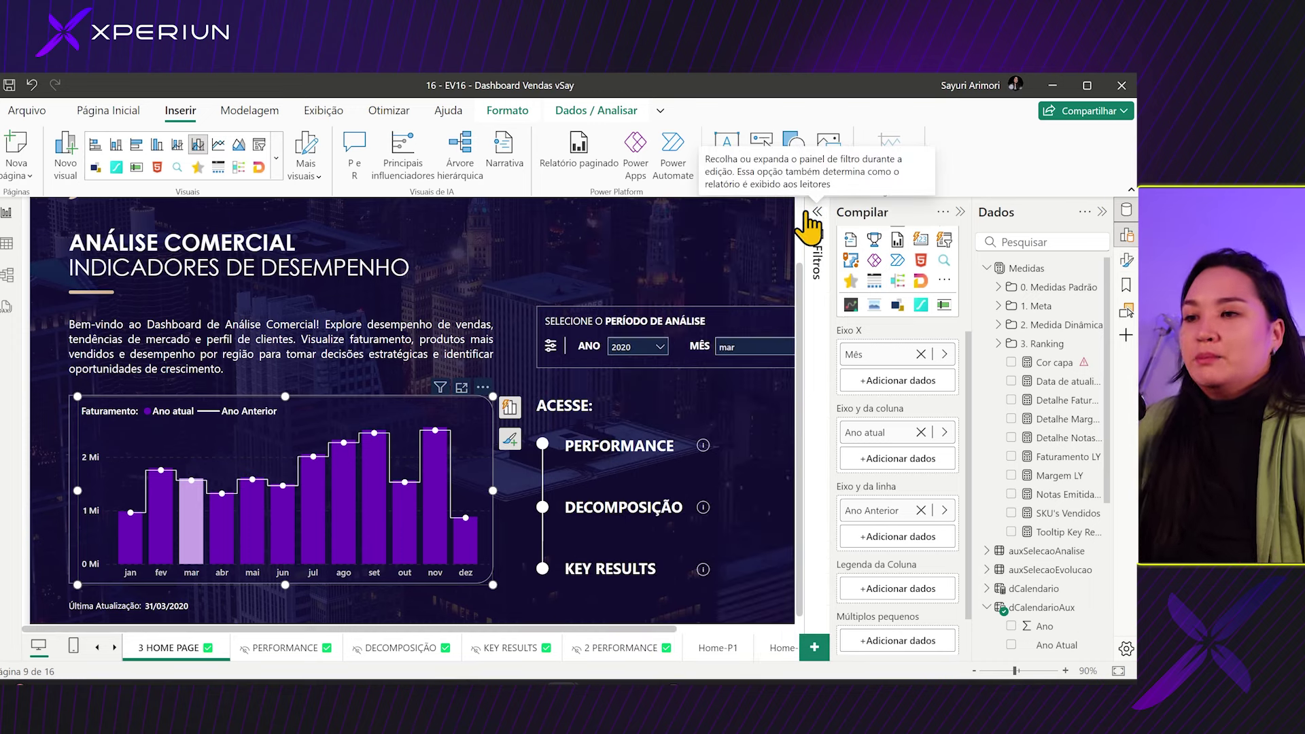
pyautogui.moveTo(201, 529)
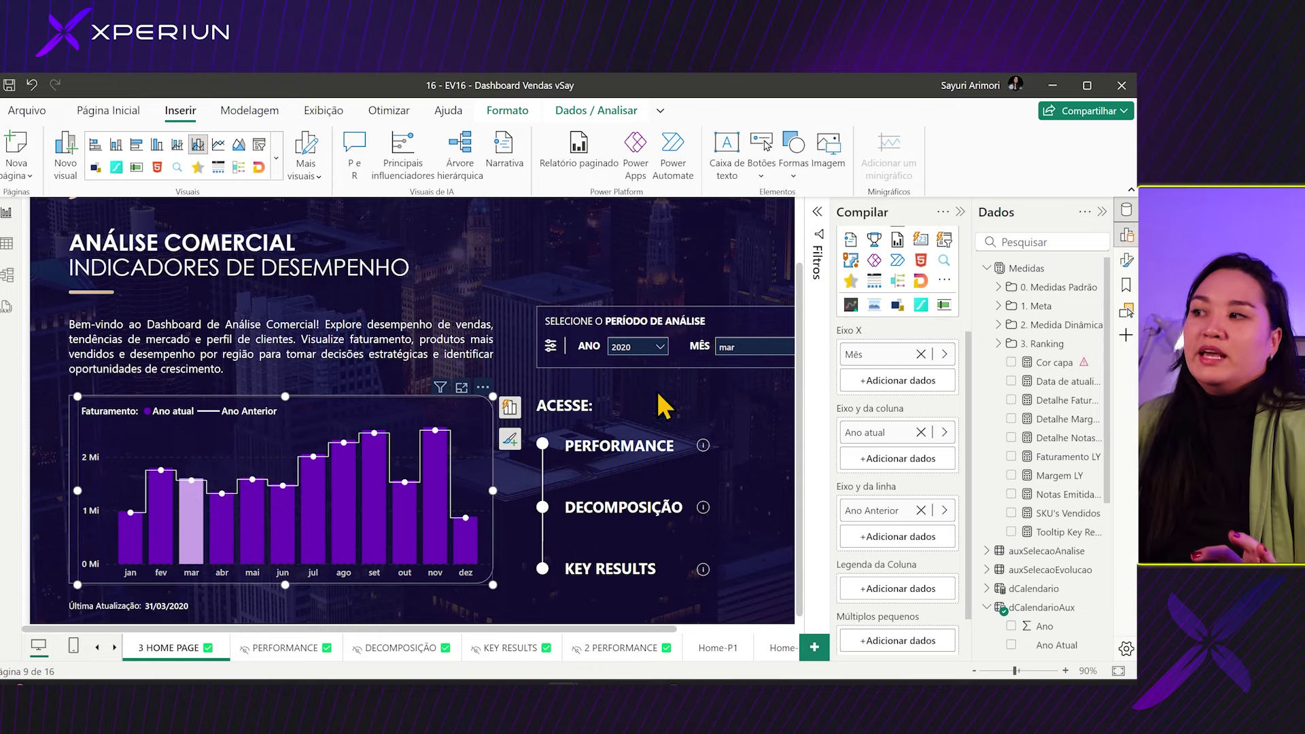
pyautogui.click(766, 369)
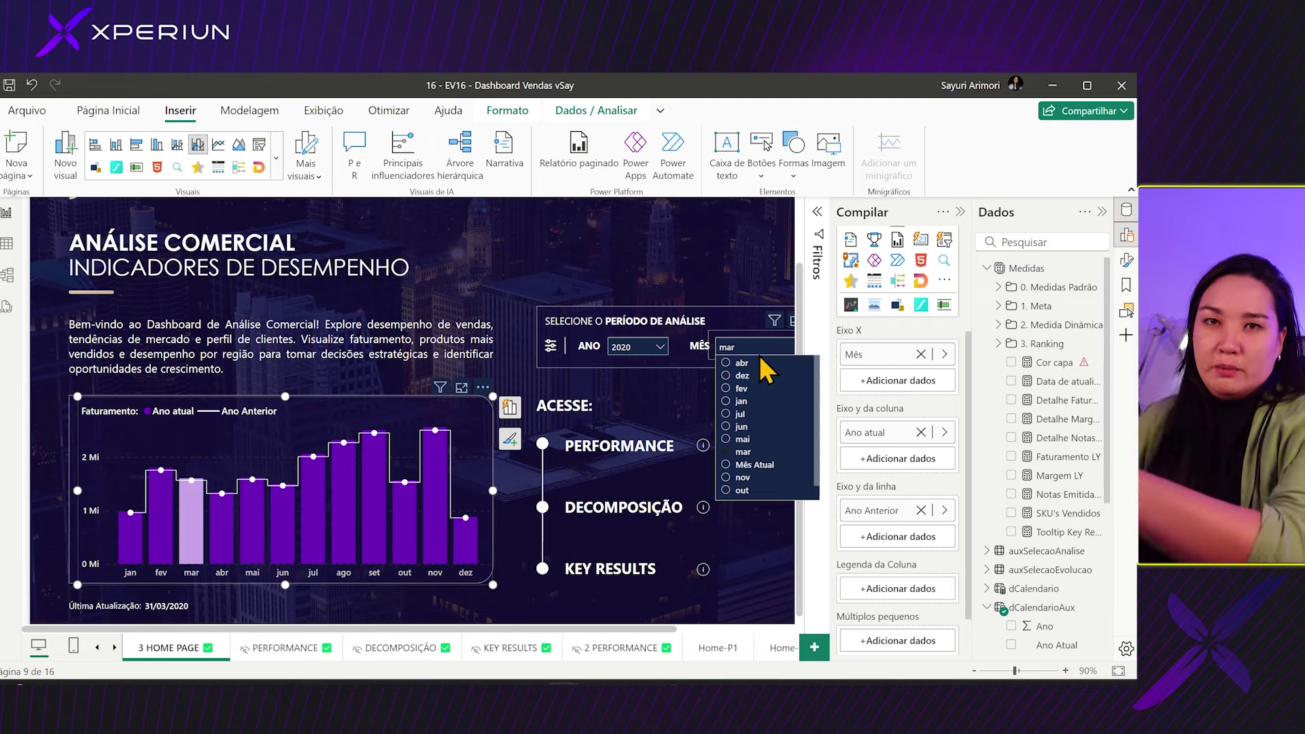
pyautogui.click(707, 307)
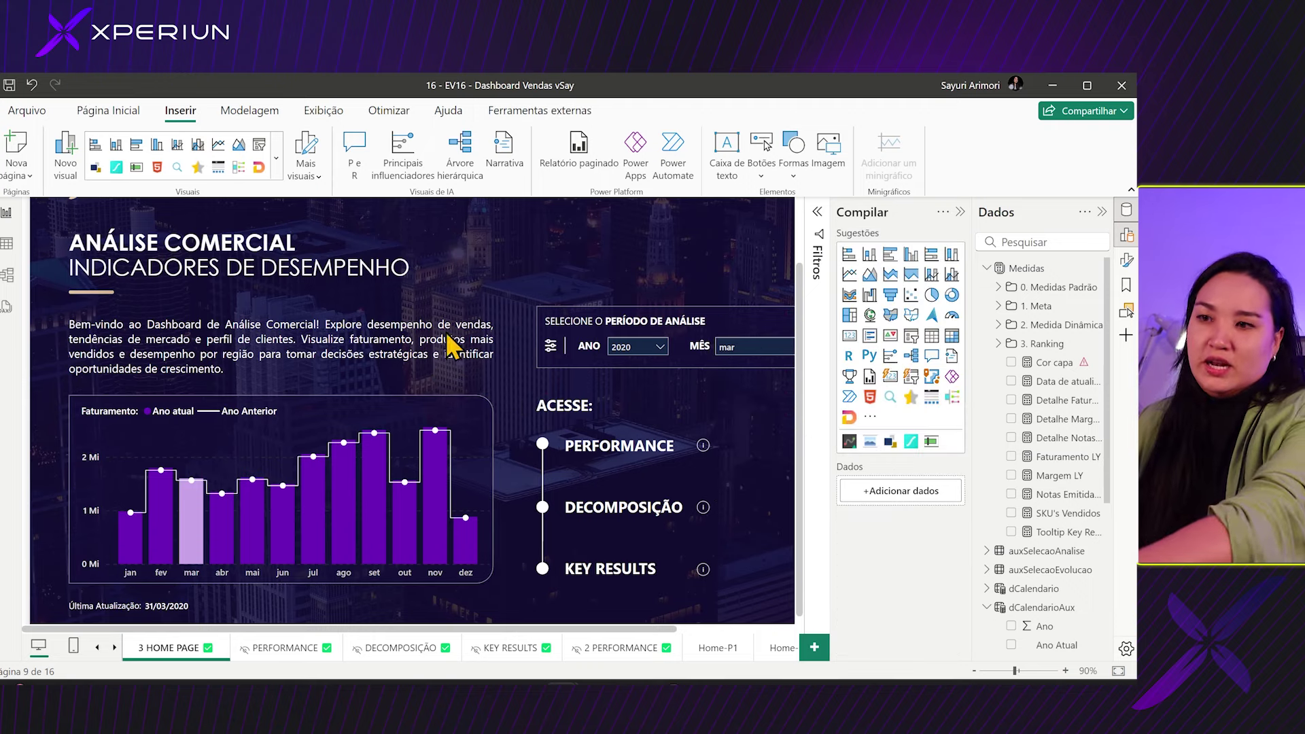
pyautogui.moveTo(182, 541)
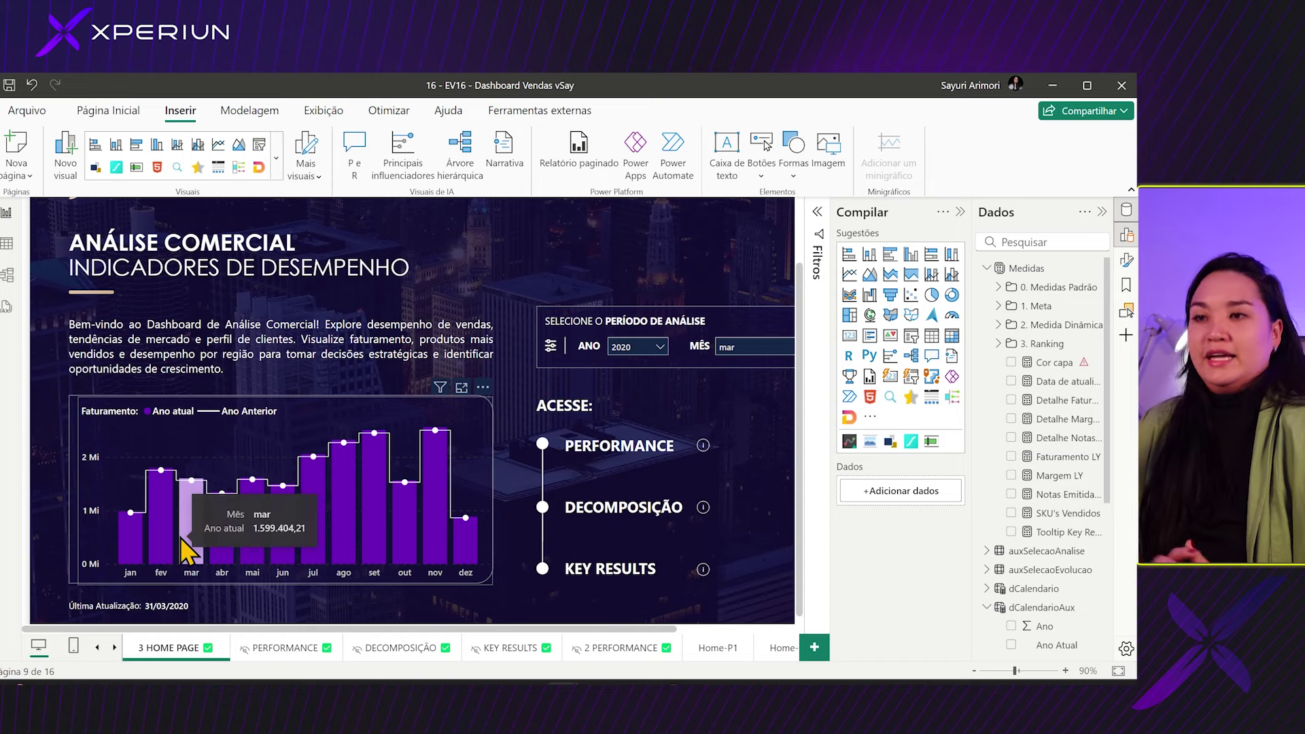
pyautogui.click(347, 422)
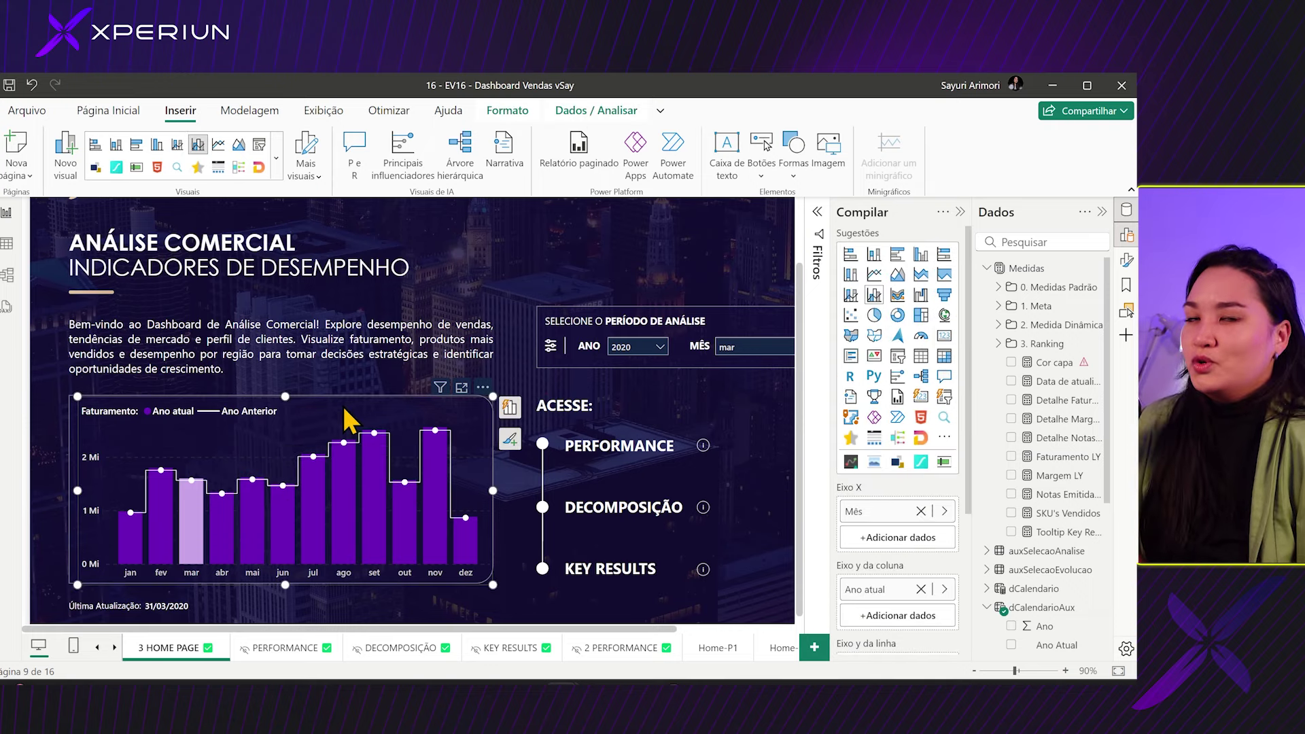